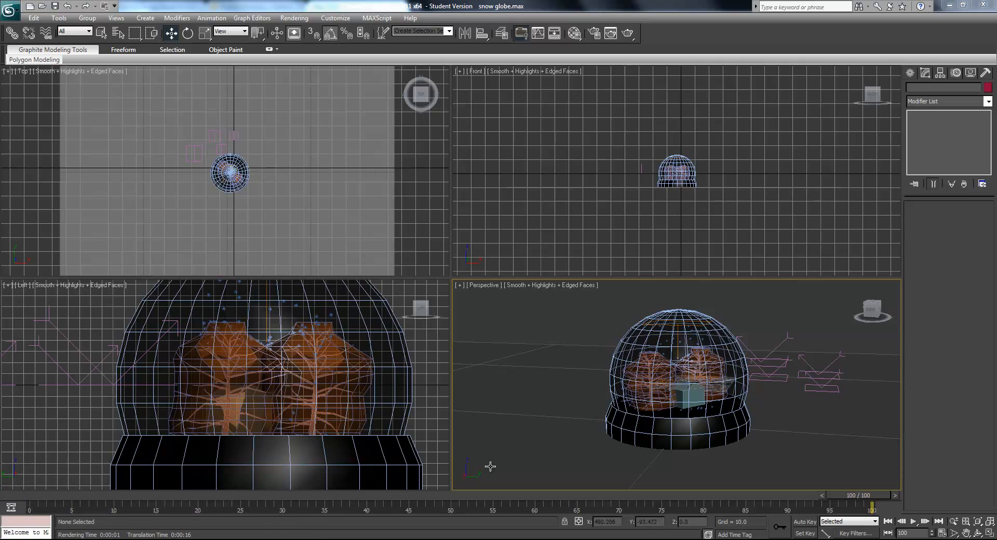
# - Switch to the snow globe folder, play snow globe.avi on repeat to review the finished animation, and return to 3ds Max
pyautogui.hotkey('alt', 'Tab')
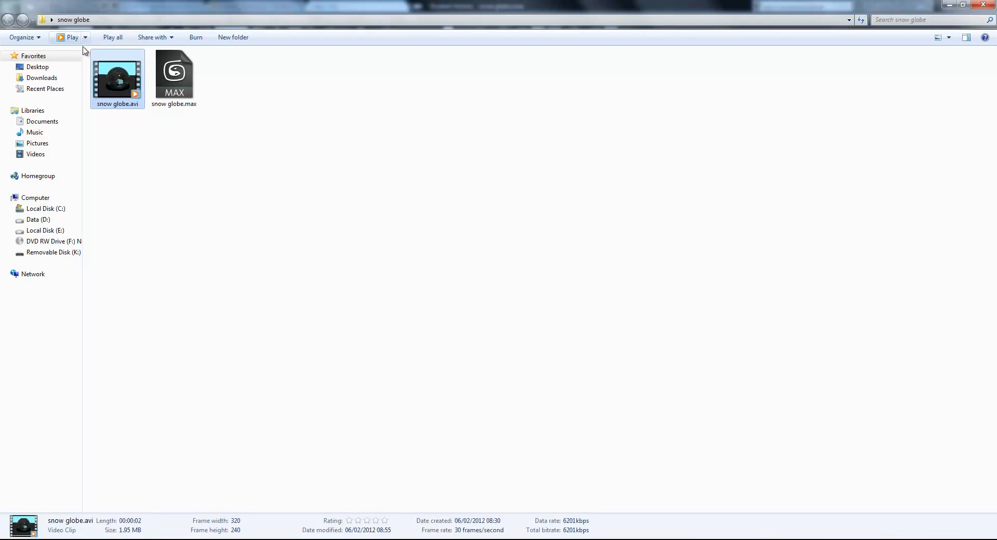
pyautogui.doubleClick(123, 83)
pyautogui.moveTo(172, 145); pyautogui.dragTo(703, 430)
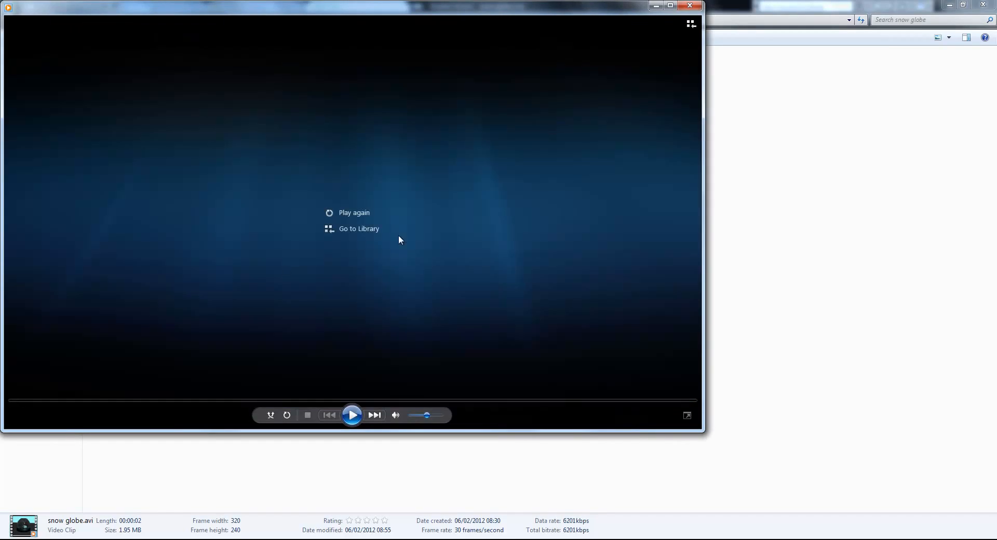
pyautogui.click(352, 415)
pyautogui.click(287, 415)
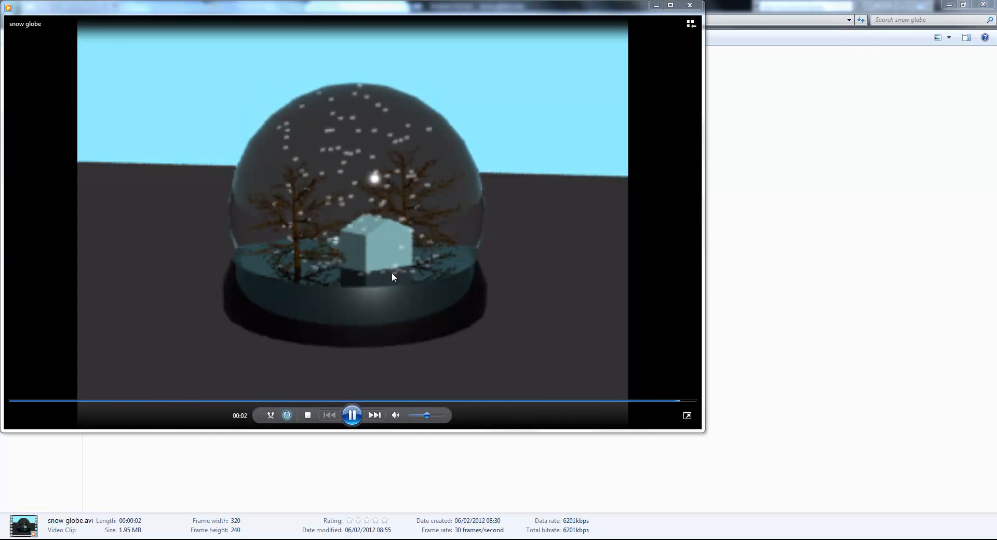
pyautogui.click(688, 7)
pyautogui.hotkey('alt', 'Tab')
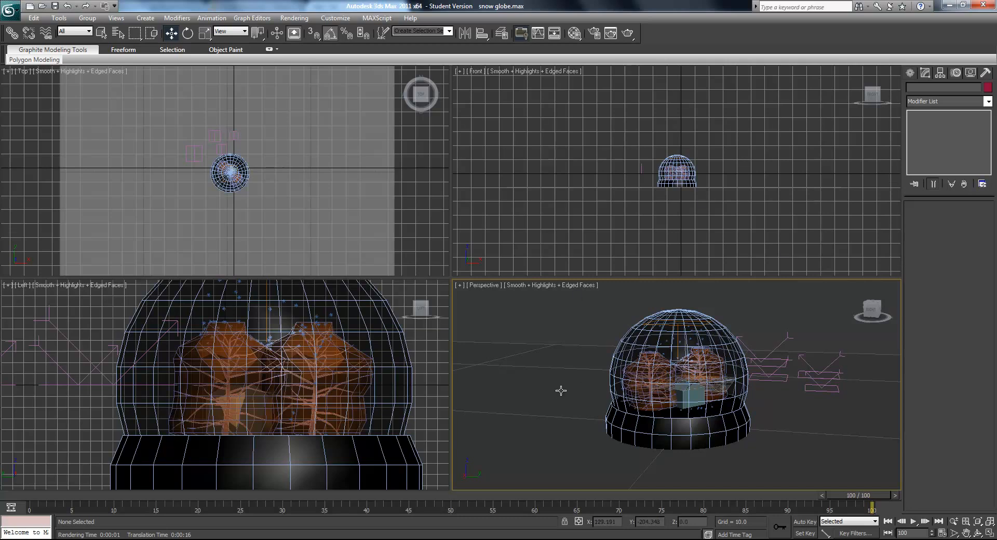
# - Start a new scene, saving the changes to the snow globe scene, and reset everything to the defaults
pyautogui.moveTo(562, 393); pyautogui.dragTo(557, 394, button='middle')
pyautogui.click(10, 9)
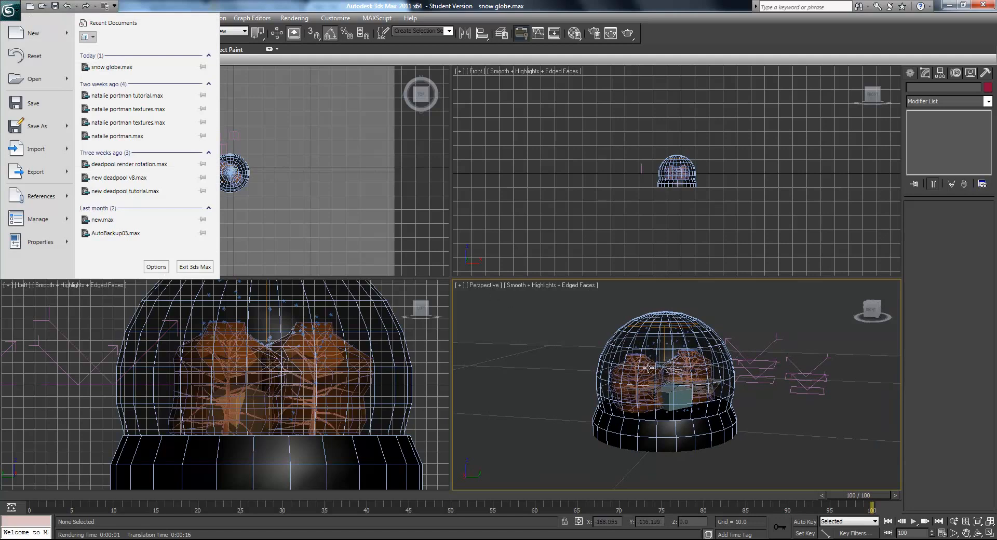
pyautogui.click(38, 40)
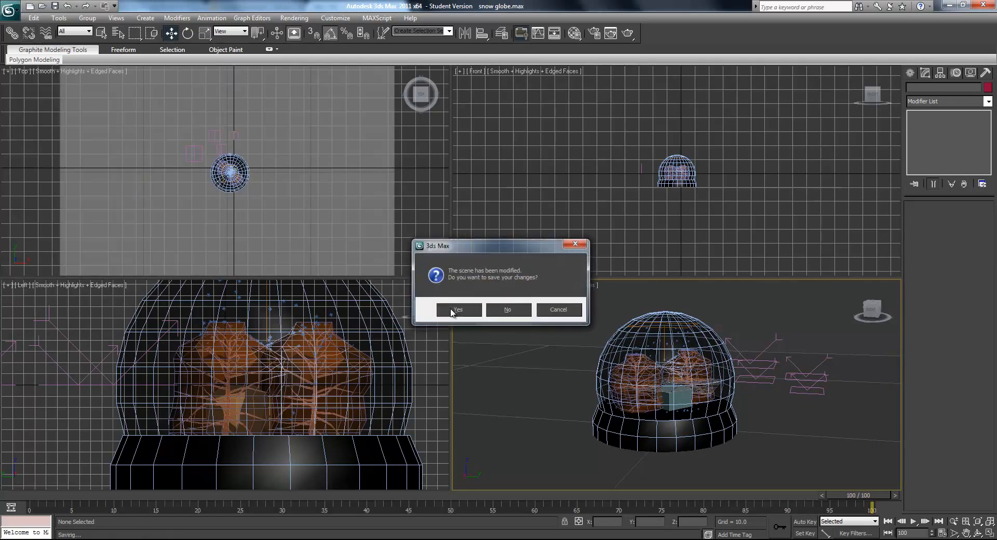
pyautogui.click(452, 309)
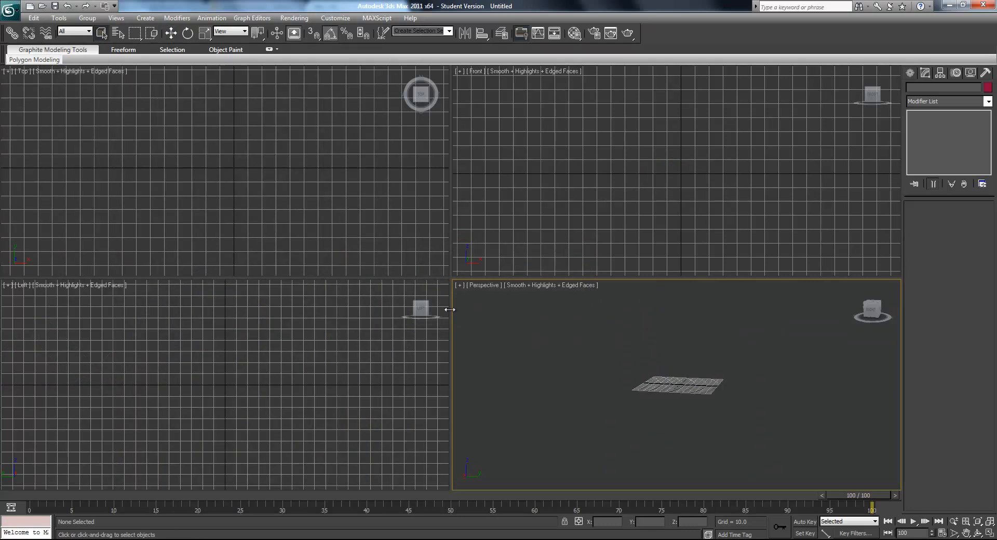
pyautogui.click(10, 10)
pyautogui.click(26, 56)
pyautogui.click(470, 289)
# - Create a sphere with a radius of about 50.5 at the centre of the grid in the perspective view
pyautogui.moveTo(684, 385)
pyautogui.mouseDown(button='middle')
pyautogui.moveTo(664, 373)
pyautogui.moveTo(688, 375)
pyautogui.mouseUp(button='middle')
pyautogui.scroll(-3, 679, 386)
pyautogui.scroll(-2, 681, 388)
pyautogui.scroll(2, 689, 375)
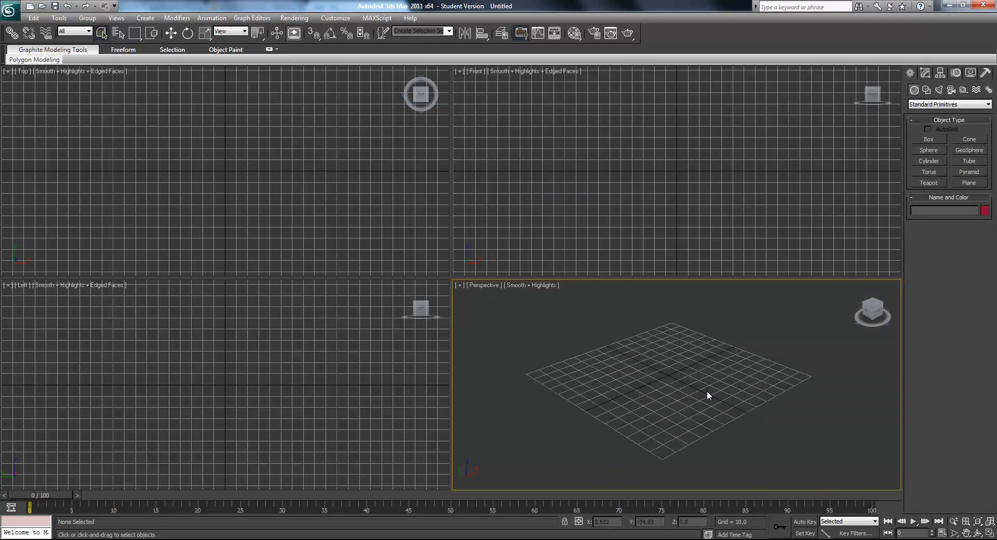
pyautogui.click(923, 151)
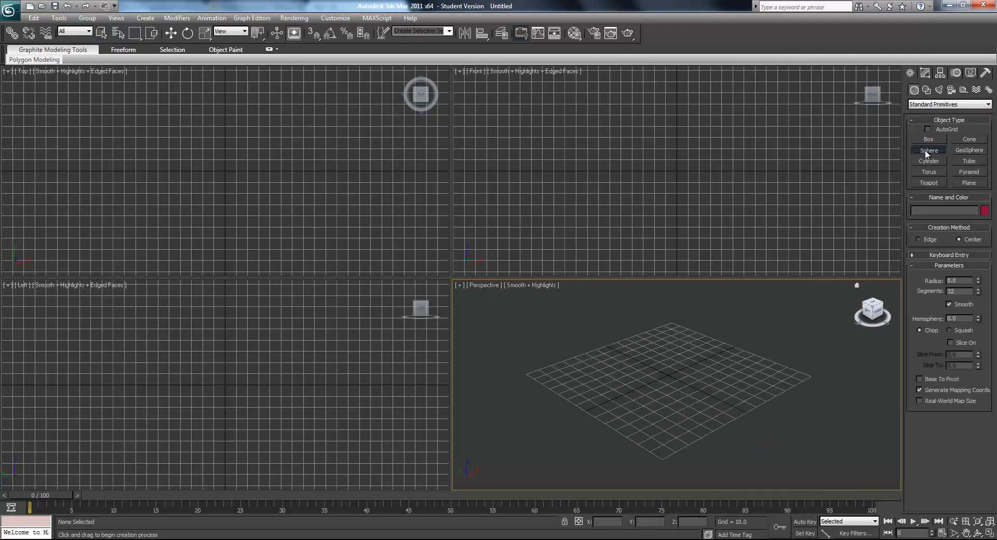
pyautogui.moveTo(666, 373); pyautogui.dragTo(657, 355)
# - Show edged faces and configure all viewports as Smooth + Highlights with edged faces and without selection brackets
pyautogui.press('F4')
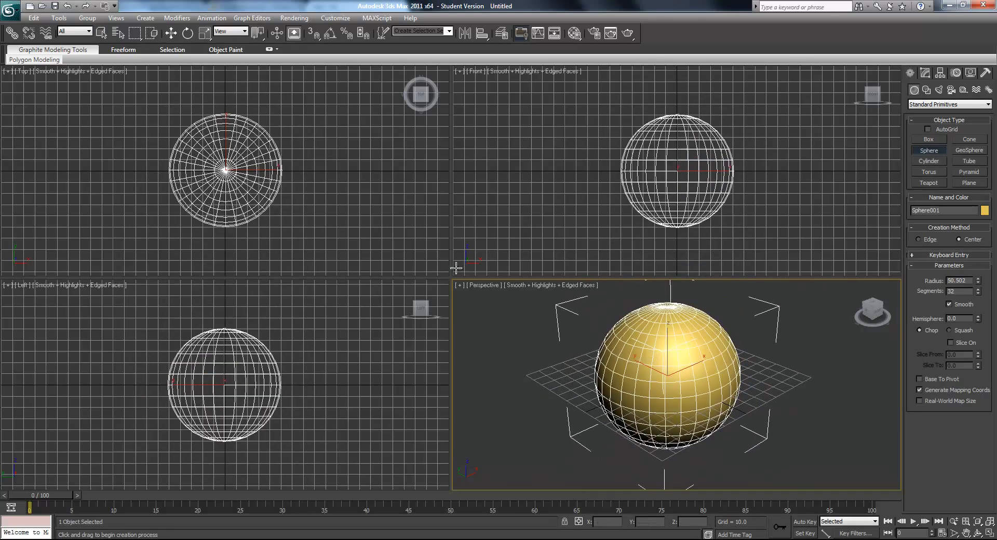
pyautogui.click(460, 287)
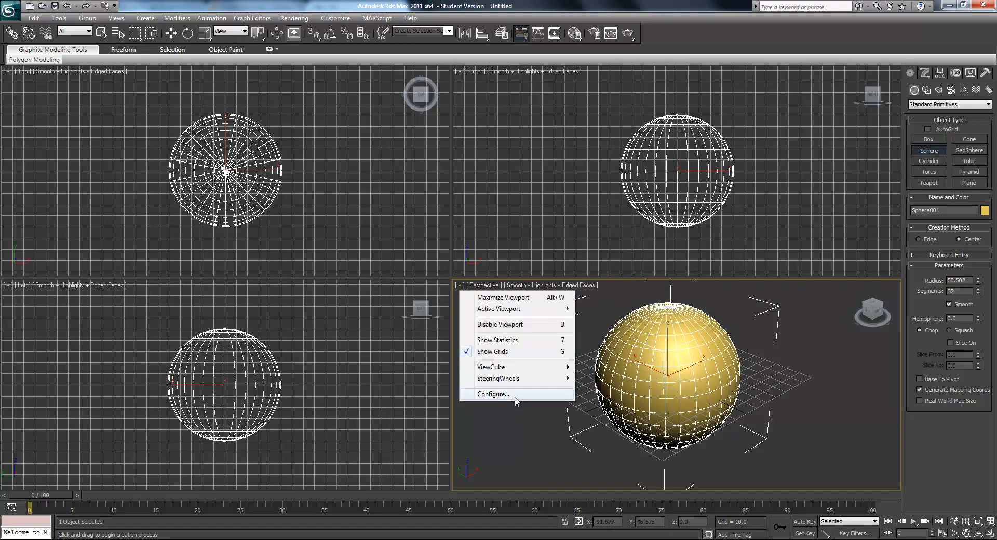
pyautogui.click(498, 394)
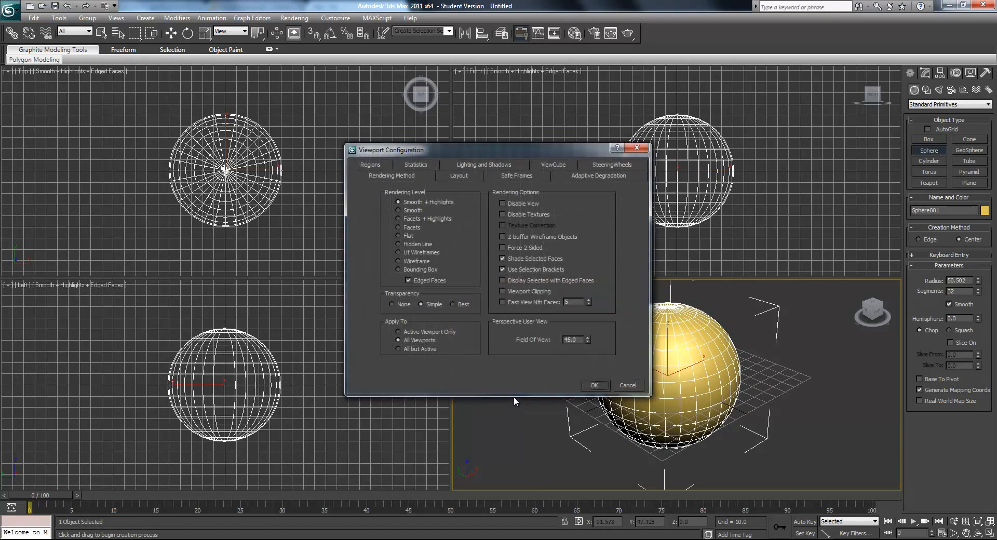
pyautogui.click(520, 271)
pyautogui.click(598, 386)
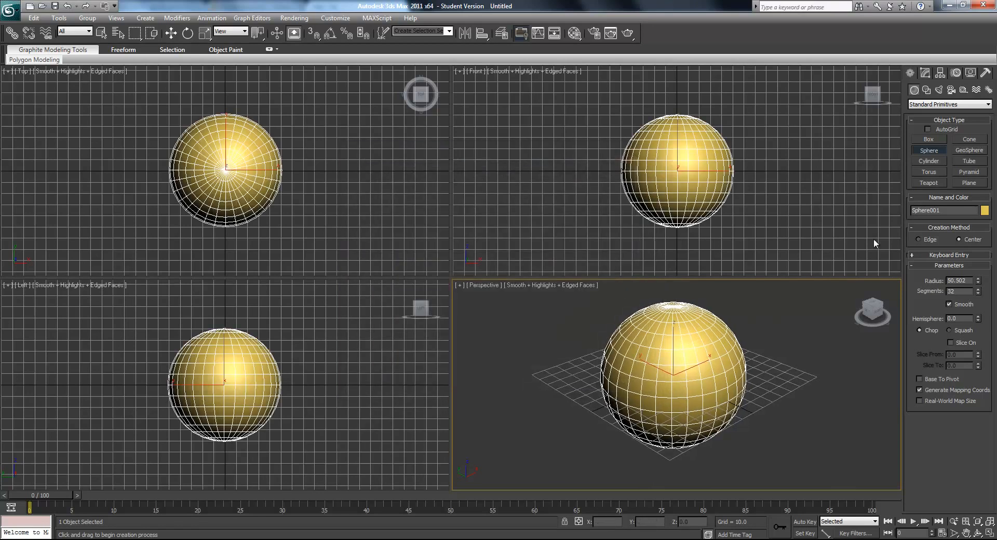
# - Set the sphere's segments to 26
pyautogui.click(925, 74)
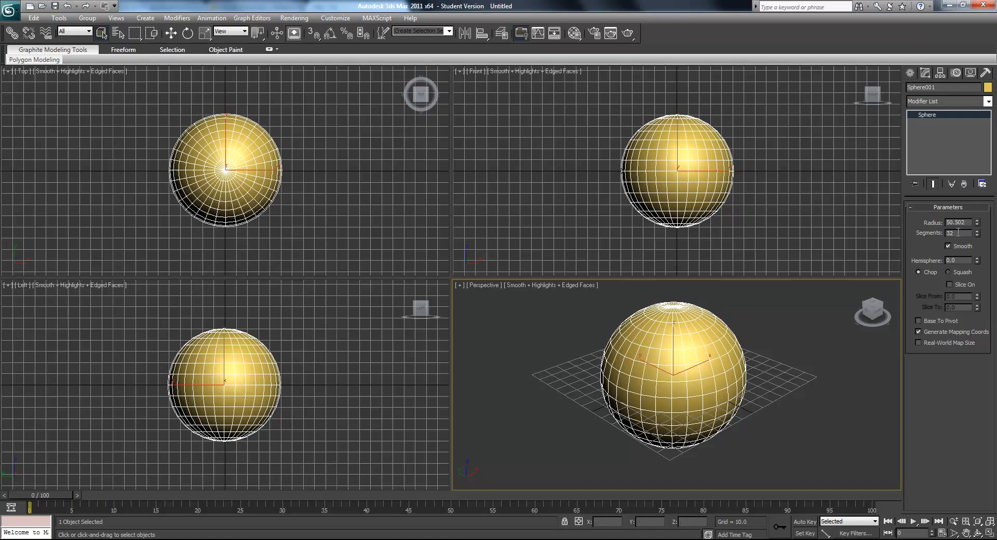
pyautogui.write('26')
pyautogui.press('Return')
pyautogui.keyDown('alt'); pyautogui.moveTo(758, 384); pyautogui.dragTo(686, 400, button='middle'); pyautogui.keyUp('alt')
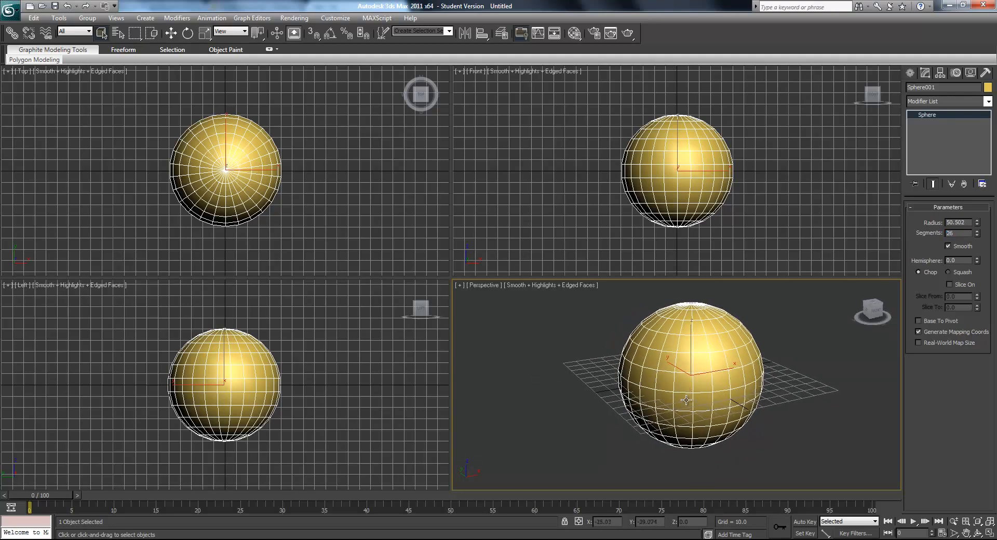
# - Add an Edit Poly modifier to the sphere and enter polygon selection mode
pyautogui.click(958, 101)
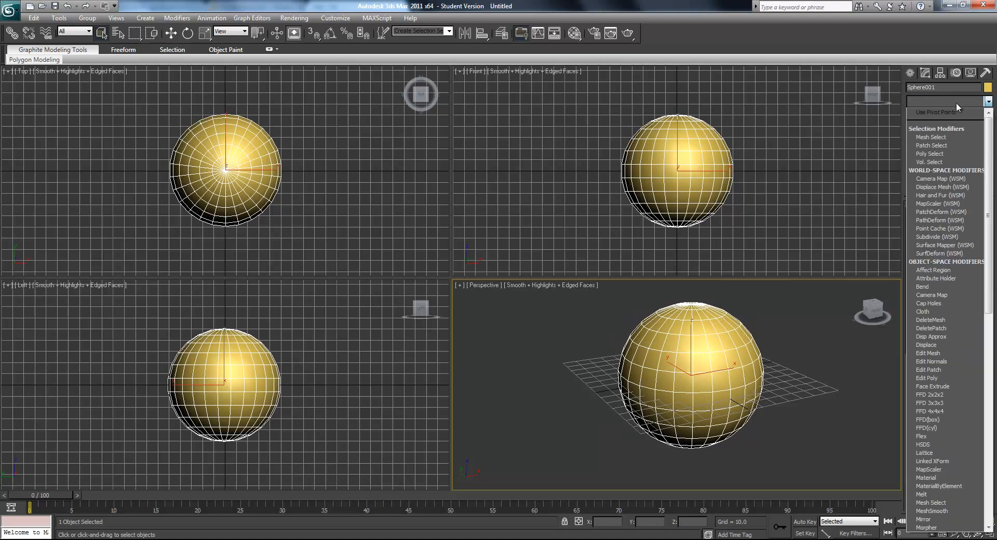
pyautogui.click(937, 376)
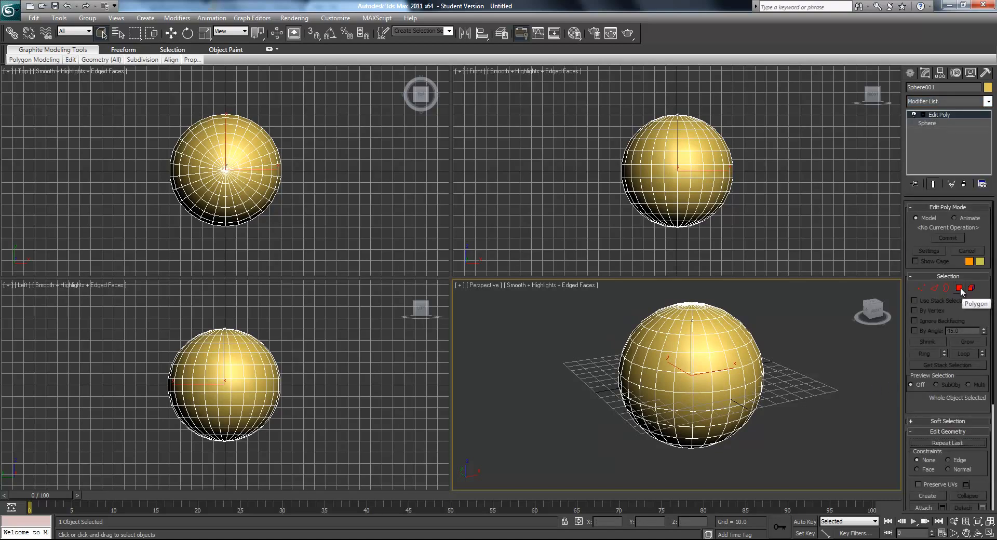
pyautogui.click(959, 288)
pyautogui.keyDown('alt'); pyautogui.moveTo(747, 374); pyautogui.dragTo(748, 400, button='middle'); pyautogui.keyUp('alt')
pyautogui.moveTo(781, 253); pyautogui.dragTo(587, 201)
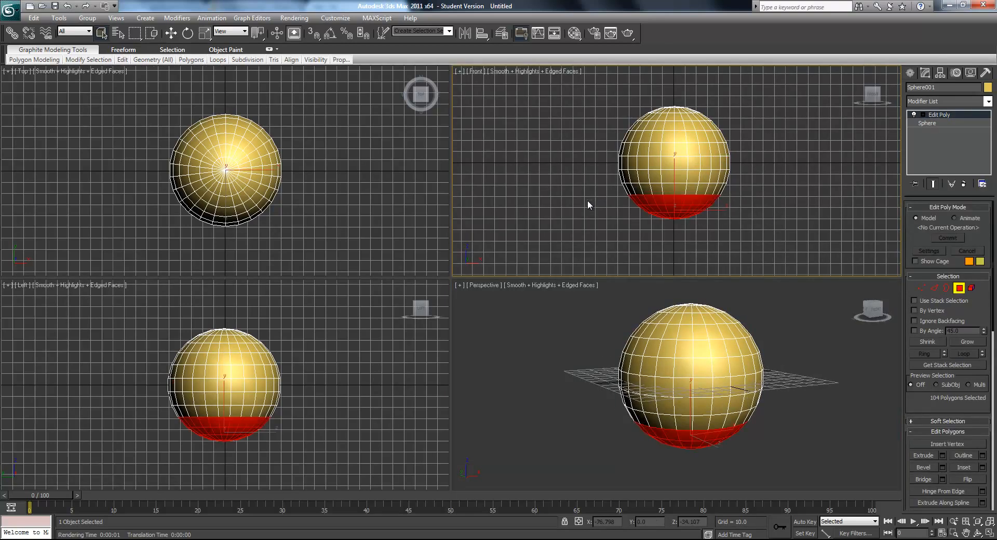
pyautogui.moveTo(725, 390); pyautogui.dragTo(720, 371, button='middle')
pyautogui.moveTo(720, 370)
pyautogui.keyDown('alt'); pyautogui.mouseDown(button='middle')
pyautogui.moveTo(710, 345)
pyautogui.moveTo(694, 370)
pyautogui.moveTo(706, 359)
pyautogui.mouseUp(button='middle'); pyautogui.keyUp('alt')
pyautogui.moveTo(780, 245); pyautogui.dragTo(553, 167)
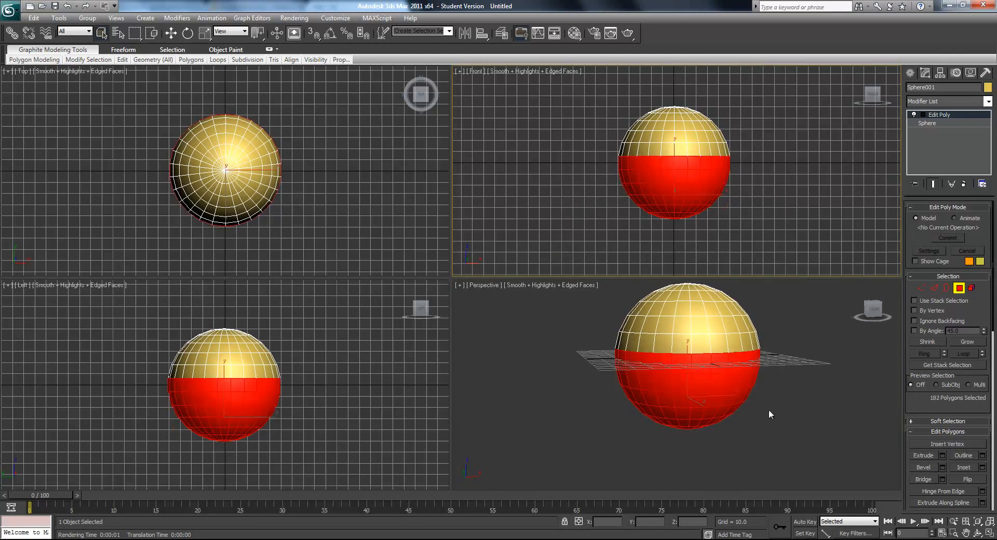
pyautogui.hotkey('ctrl', 'd')
# - Delete the sphere's lowest three rows of polygons to open a flat bottom, and leave polygon selection mode
pyautogui.moveTo(745, 258); pyautogui.dragTo(599, 207)
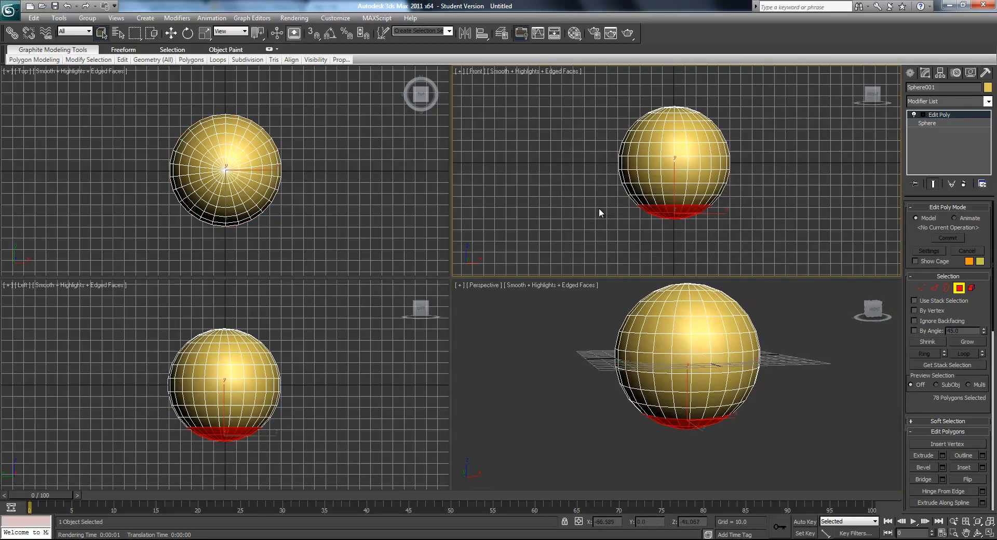
pyautogui.press('Delete')
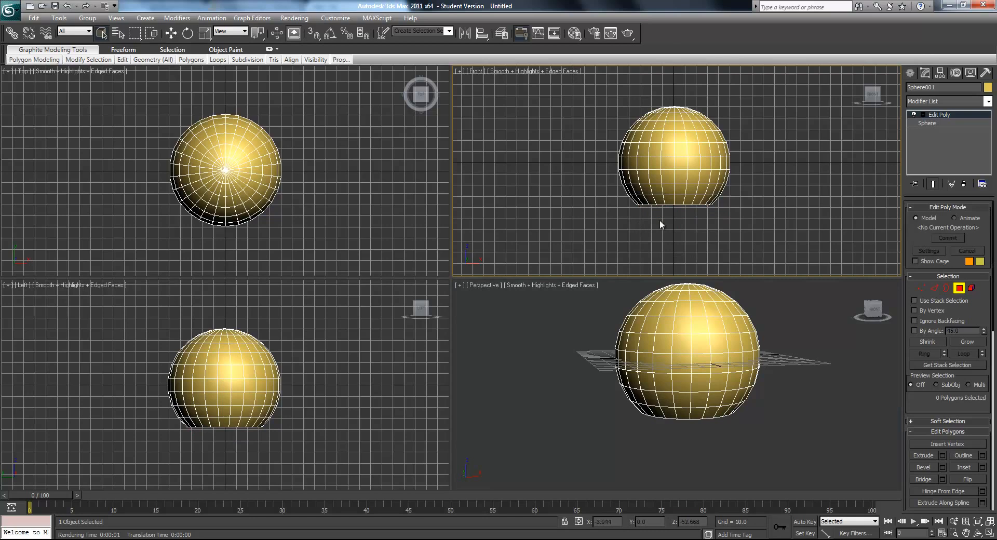
pyautogui.click(958, 289)
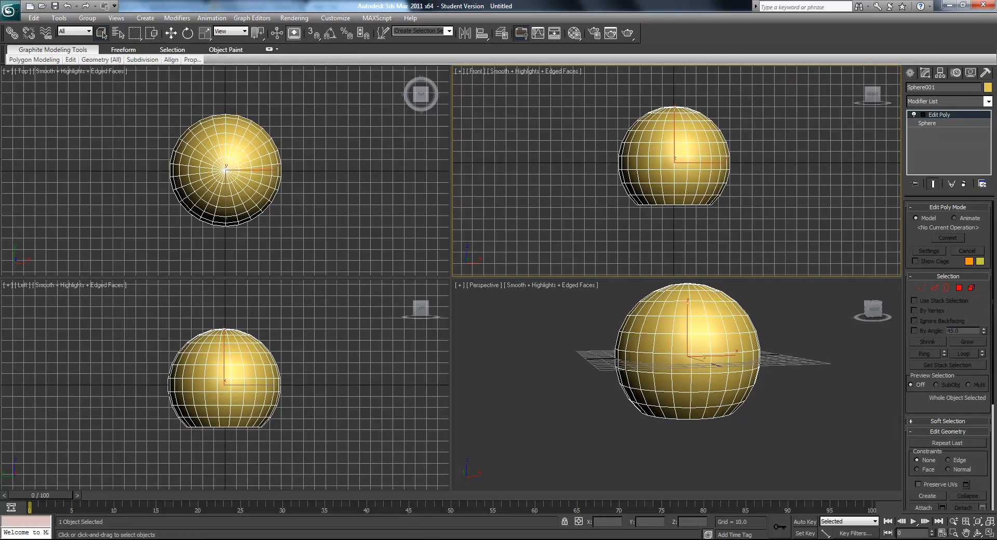
# - Switch to Chrome and examine snow globe reference pictures in the image search for the shape of the glass and base
pyautogui.click(419, 539)
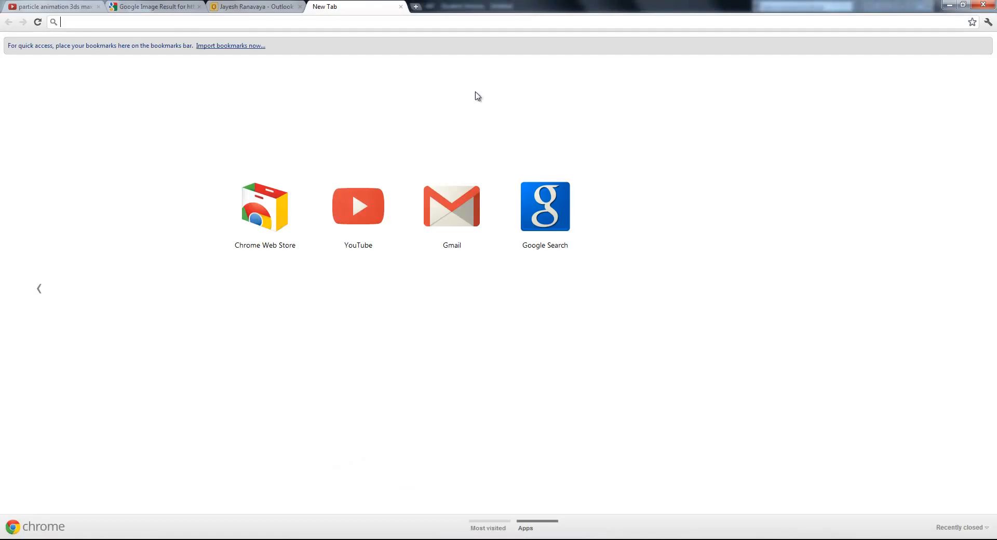
pyautogui.click(152, 8)
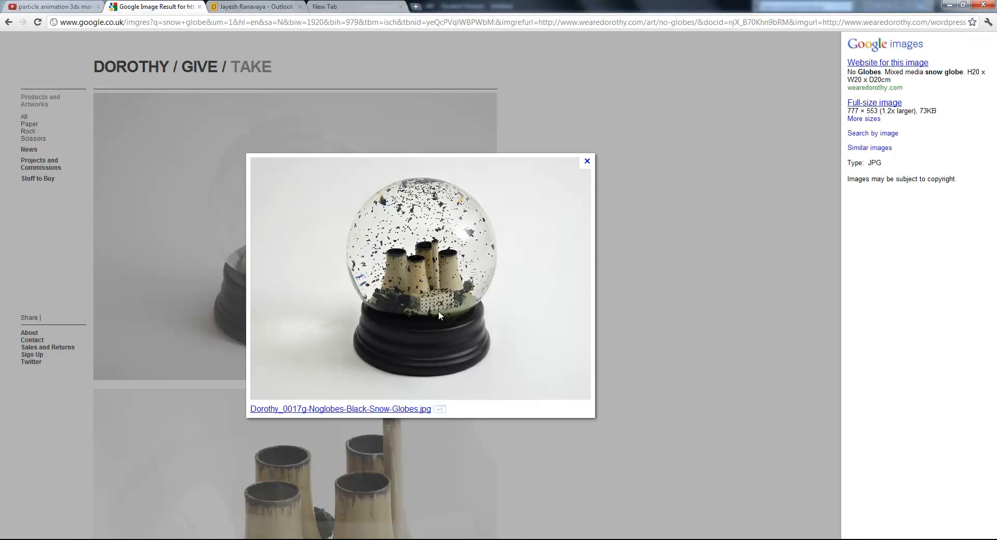
pyautogui.click(9, 23)
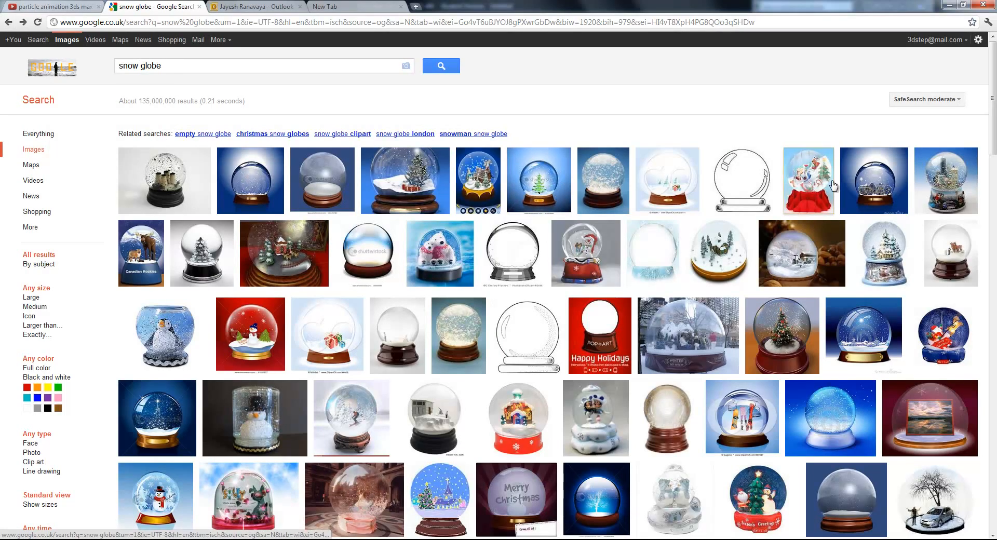
pyautogui.click(885, 188)
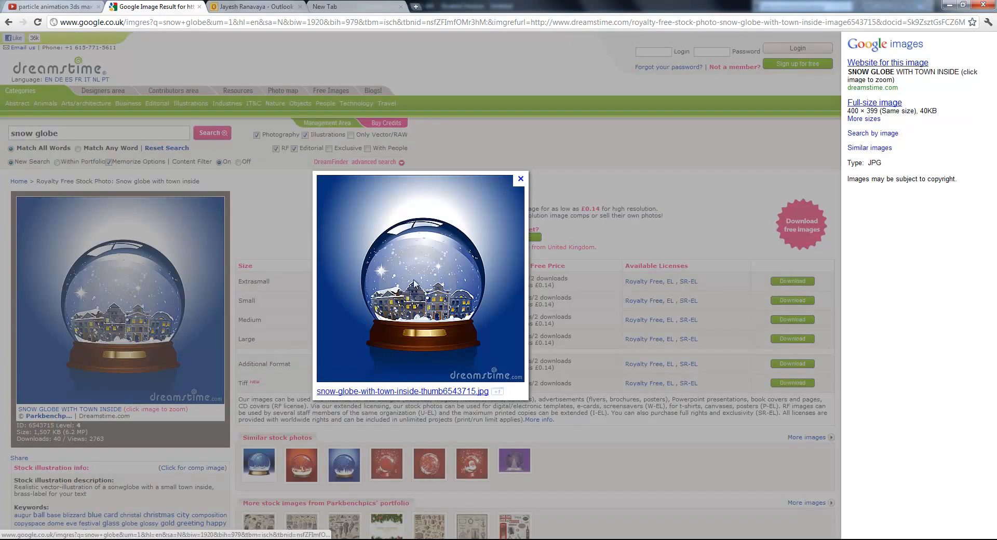
pyautogui.click(8, 22)
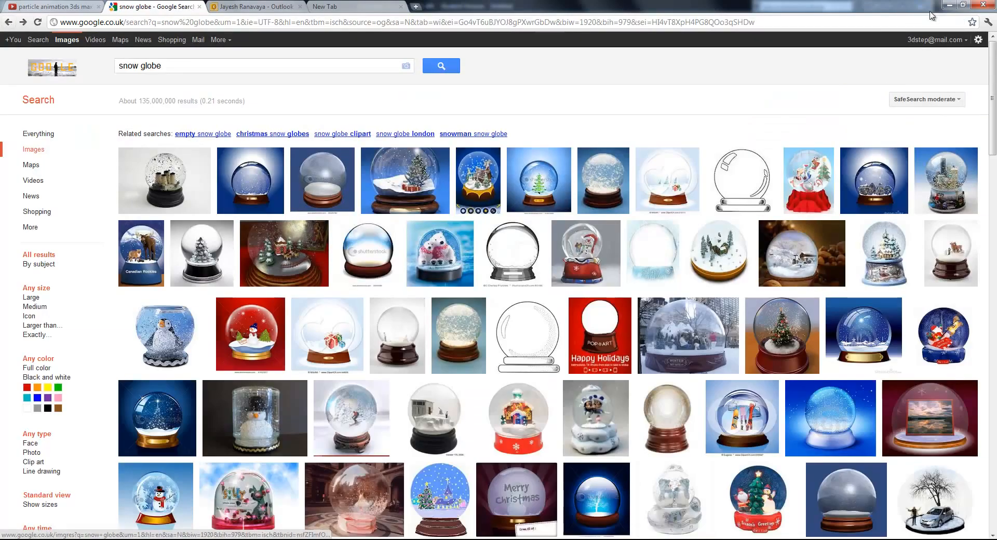
pyautogui.click(948, 5)
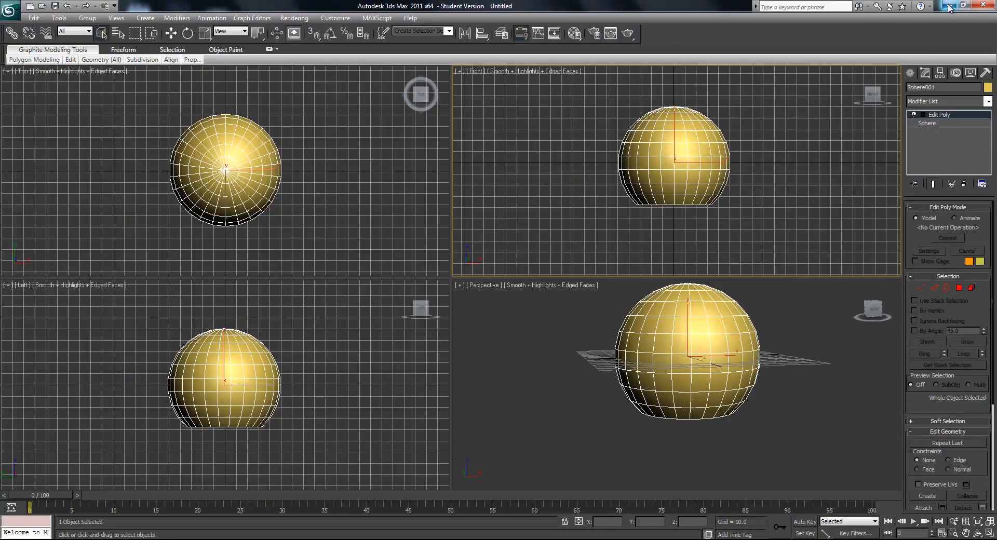
pyautogui.click(959, 289)
pyautogui.keyDown('alt'); pyautogui.moveTo(810, 392); pyautogui.dragTo(836, 375, button='middle'); pyautogui.keyUp('alt')
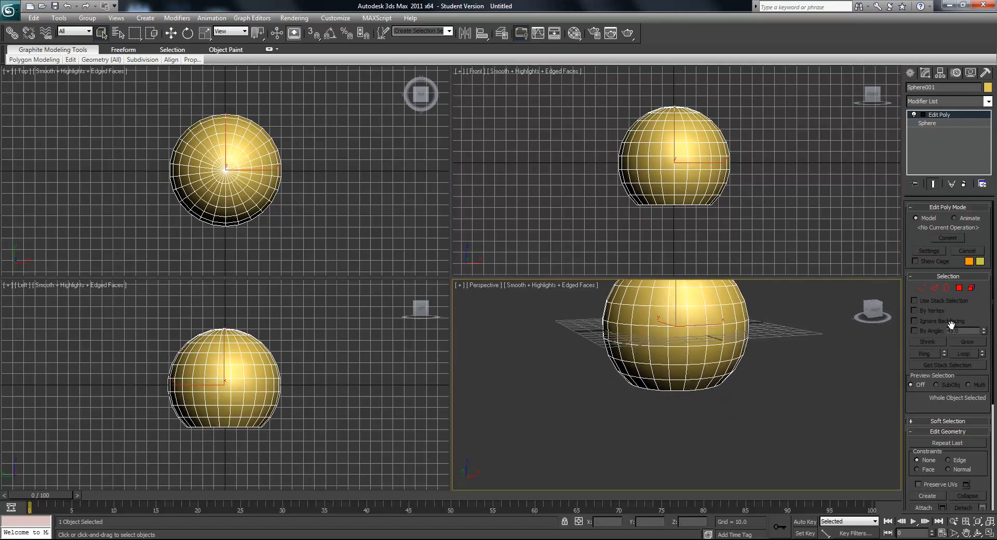
pyautogui.click(925, 73)
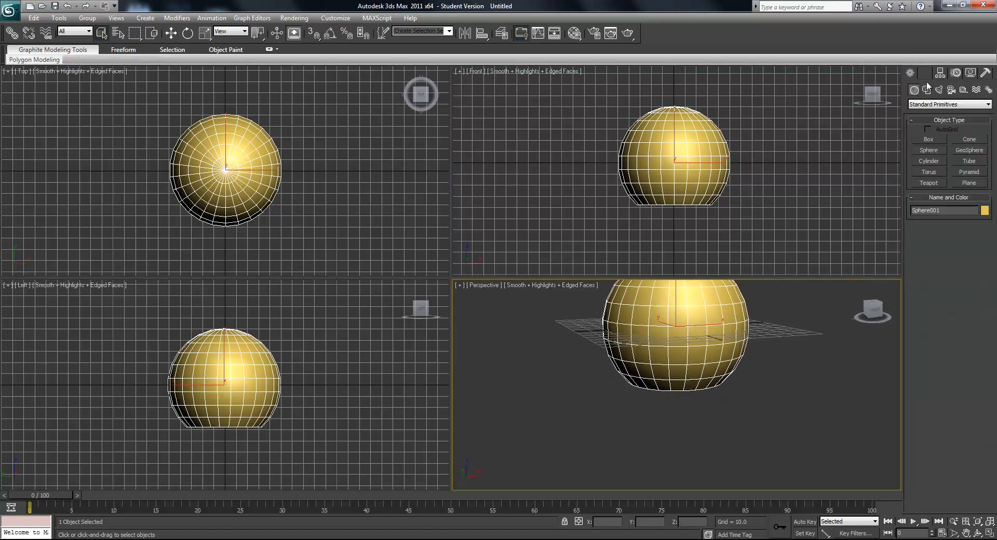
pyautogui.click(928, 161)
pyautogui.moveTo(228, 169); pyautogui.dragTo(265, 169, button='middle')
pyautogui.scroll(2, 257, 162)
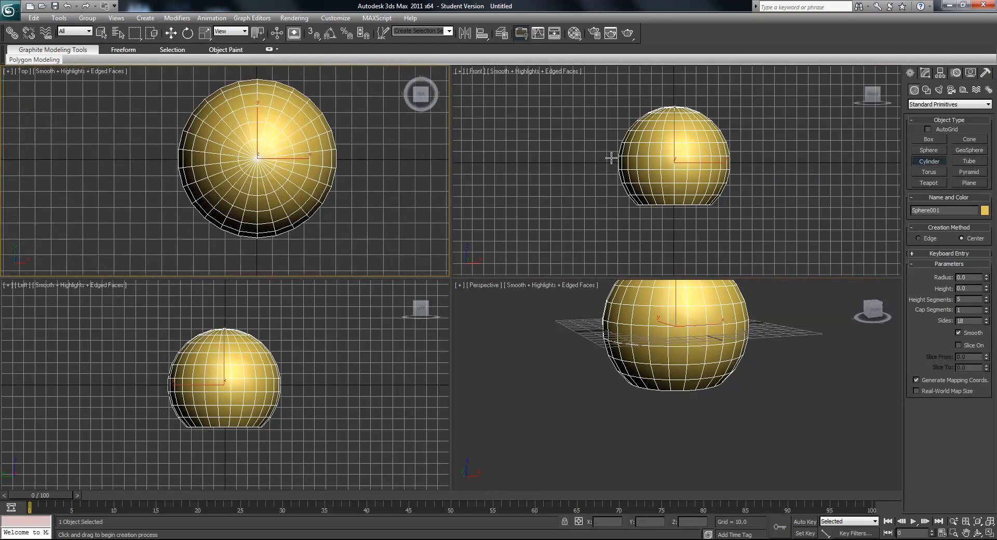
# - Activate the Move tool and turn on see-through display for the cut sphere
pyautogui.click(170, 33)
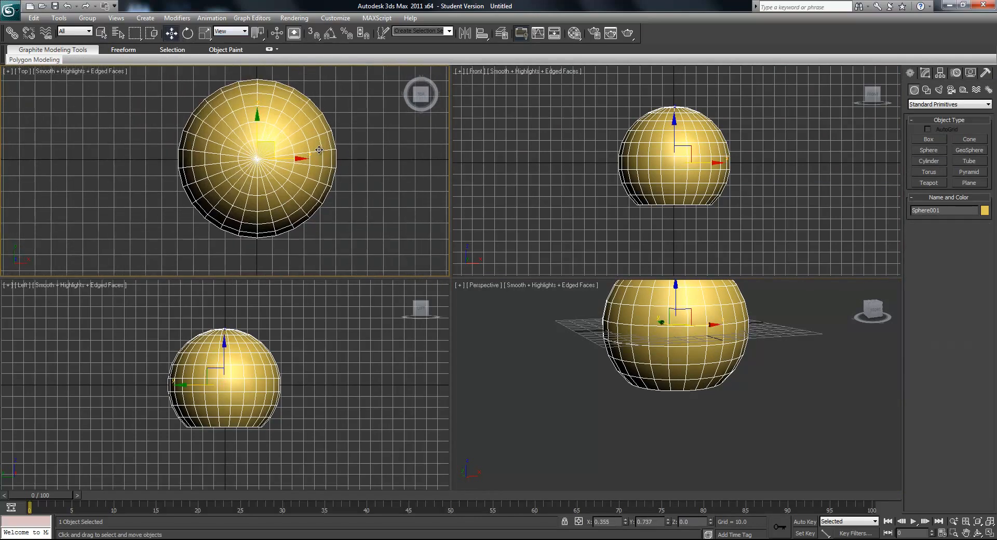
pyautogui.moveTo(653, 337); pyautogui.dragTo(653, 366, button='middle')
pyautogui.hotkey('alt', 'x')
pyautogui.hotkey('alt', 'x')
pyautogui.hotkey('alt', 'x')
pyautogui.hotkey('alt', 'x')
pyautogui.hotkey('alt', 'x')
pyautogui.hotkey('alt', 'x')
pyautogui.hotkey('alt', 'x')
pyautogui.scroll(5, 281, 162)
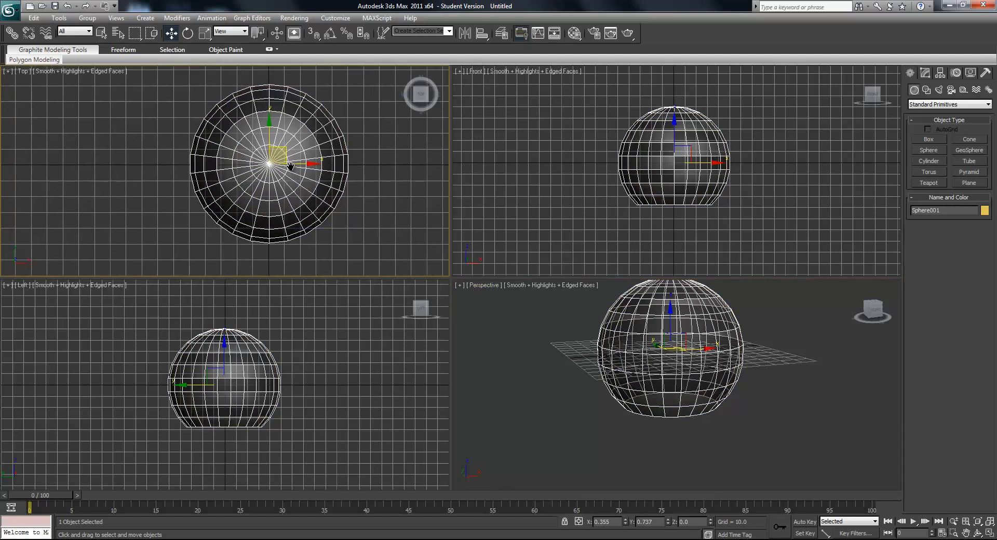
pyautogui.scroll(-3, 280, 163)
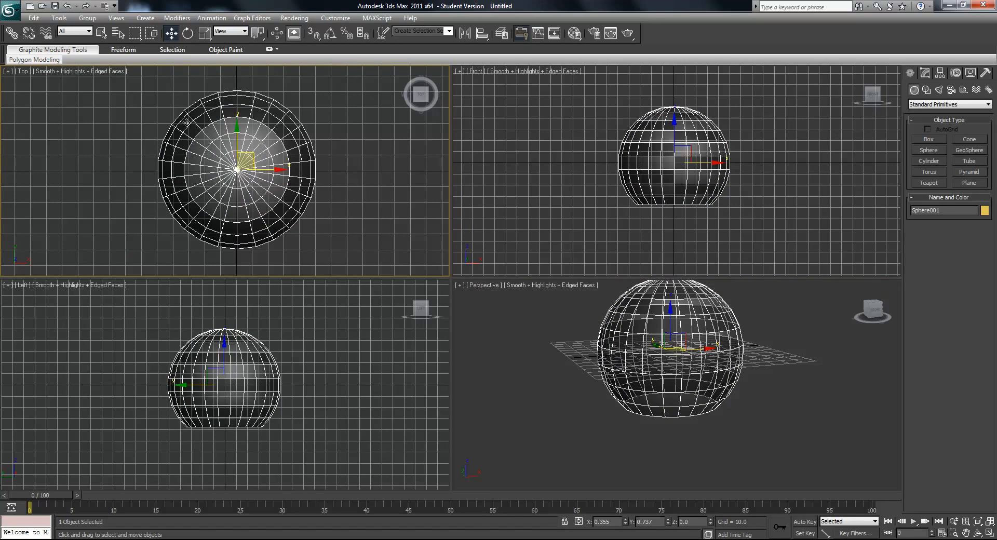
pyautogui.moveTo(198, 199); pyautogui.dragTo(217, 200, button='middle')
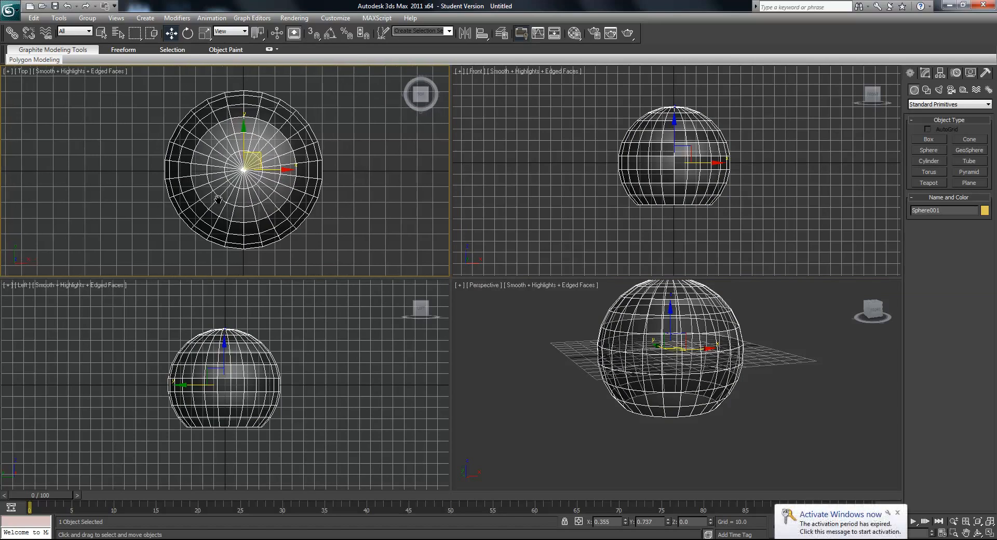
# - Create a cylinder centred on the glass sphere in the Top view, about 34.4 in radius and 10.7 deep
pyautogui.scroll(2, 217, 200)
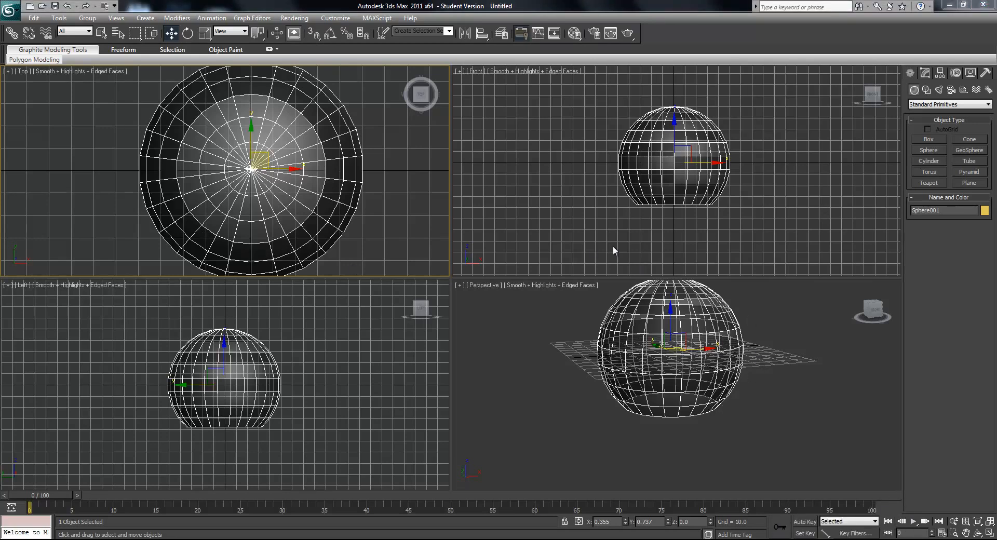
pyautogui.click(929, 161)
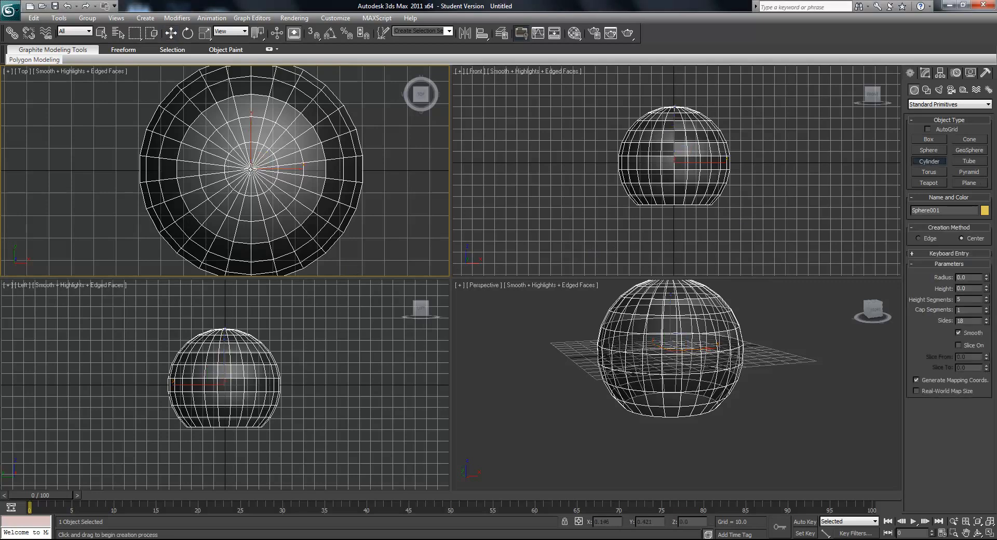
pyautogui.moveTo(251, 168); pyautogui.dragTo(293, 105)
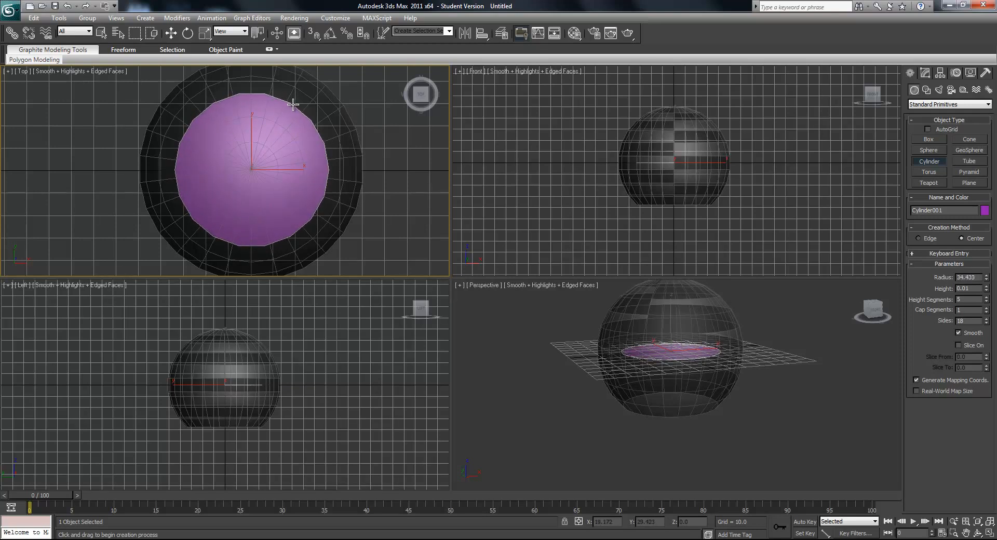
pyautogui.click(307, 128)
# - Set the cylinder's height segments to 1 and its sides to 26
pyautogui.scroll(5, 625, 354)
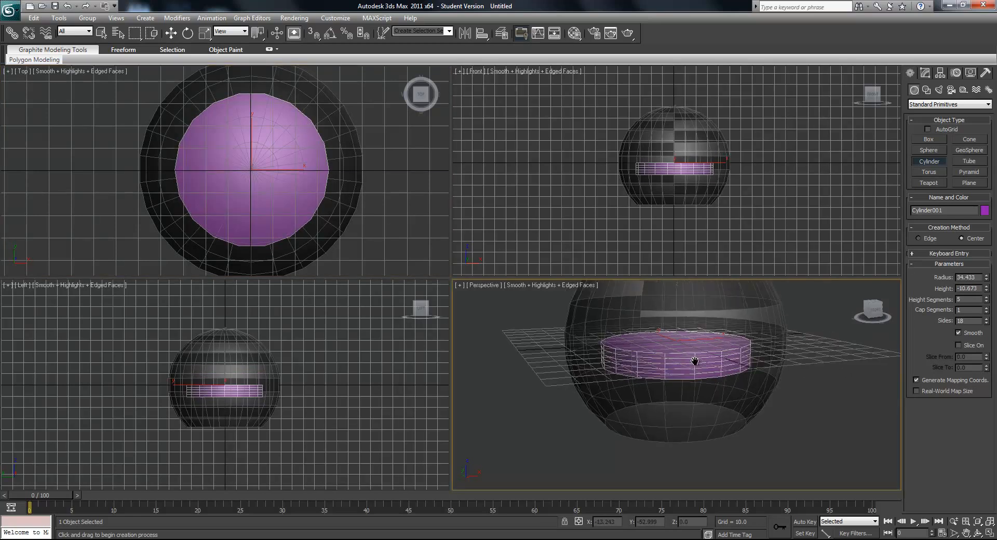
pyautogui.moveTo(988, 300); pyautogui.dragTo(987, 317)
pyautogui.moveTo(649, 334); pyautogui.dragTo(659, 330, button='middle')
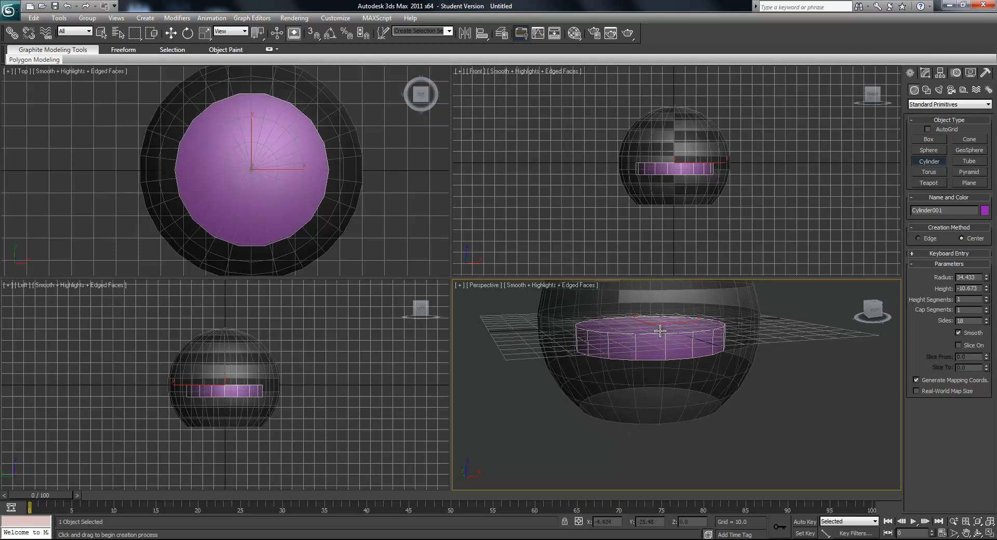
pyautogui.scroll(-3, 659, 331)
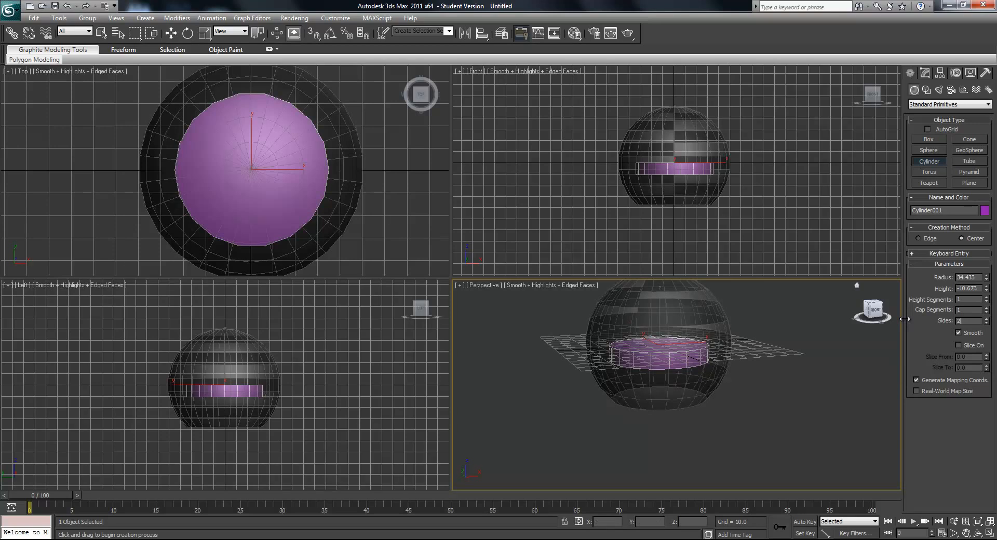
pyautogui.write('26')
pyautogui.press('Return')
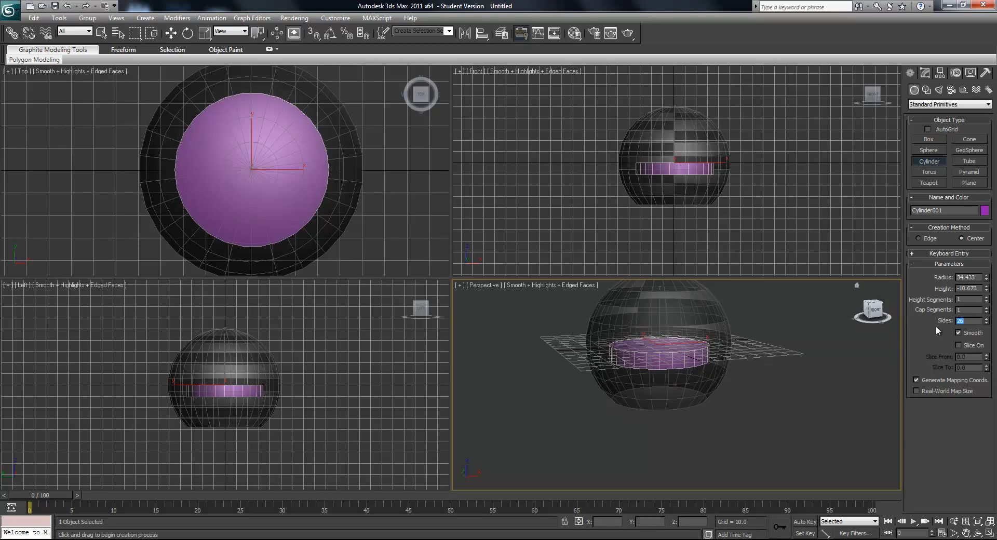
# - Move the cylinder straight down in the Front view until its top meets the glass sphere's open bottom, at about Z -37.3
pyautogui.click(924, 73)
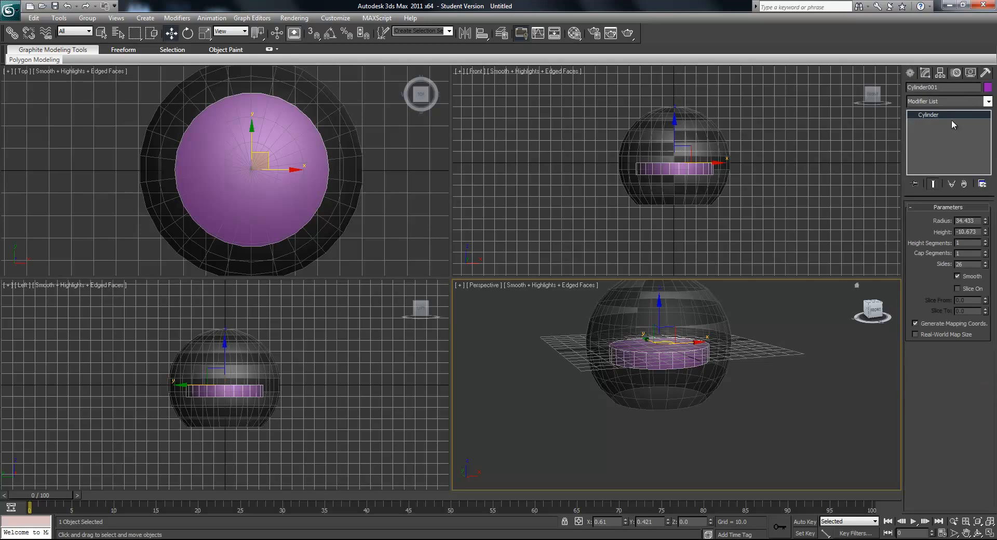
pyautogui.scroll(2, 675, 144)
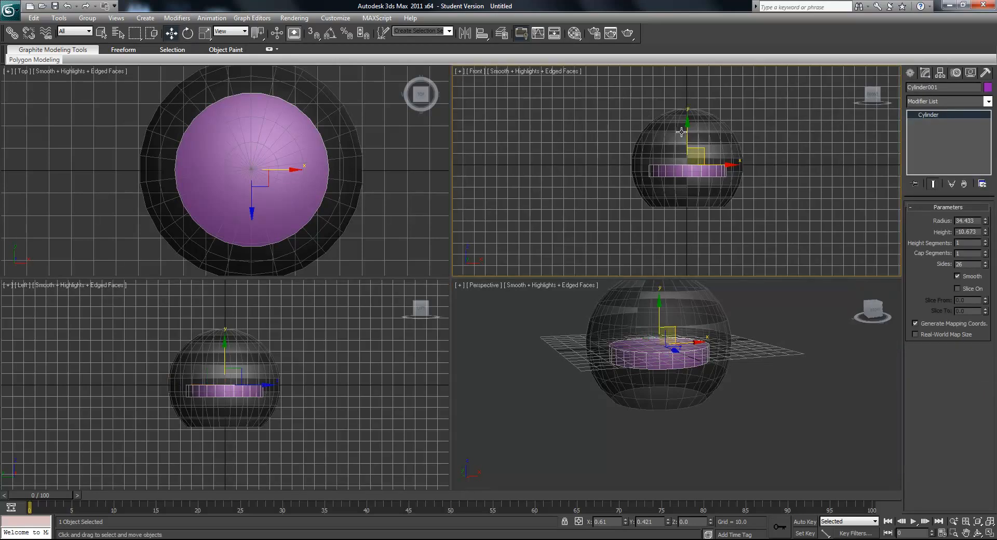
pyautogui.moveTo(696, 131); pyautogui.dragTo(708, 187)
pyautogui.scroll(2, 707, 188)
pyautogui.moveTo(706, 194); pyautogui.dragTo(704, 174, button='middle')
pyautogui.scroll(1, 704, 174)
pyautogui.scroll(1, 707, 201)
pyautogui.moveTo(720, 222); pyautogui.dragTo(667, 165, button='middle')
pyautogui.moveTo(670, 164); pyautogui.dragTo(668, 166)
pyautogui.scroll(1, 667, 170)
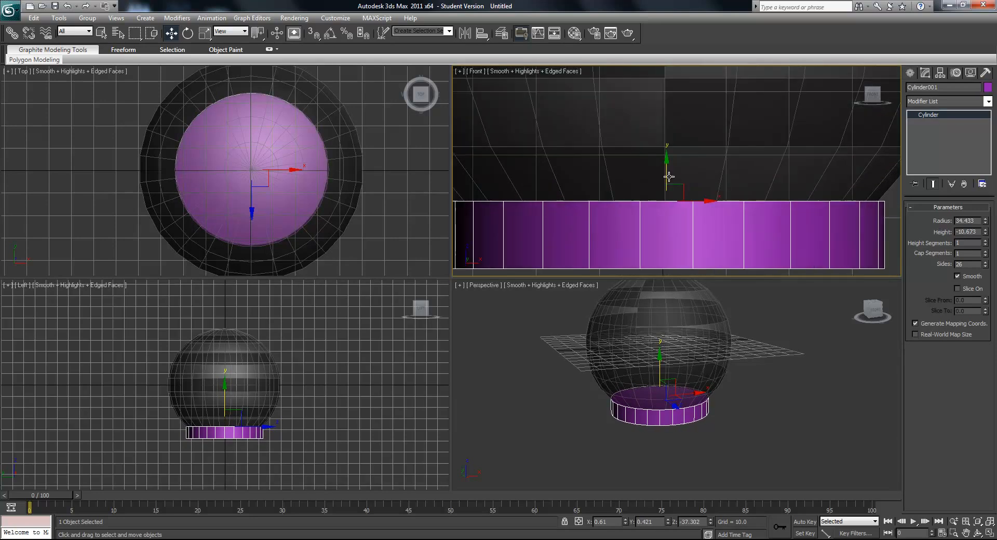
# - Adjust the cylinder's height against the glass sphere's bottom rim, raising it and then lowering it to about Z -37.5
pyautogui.moveTo(874, 193); pyautogui.dragTo(761, 165, button='middle')
pyautogui.scroll(4, 684, 427)
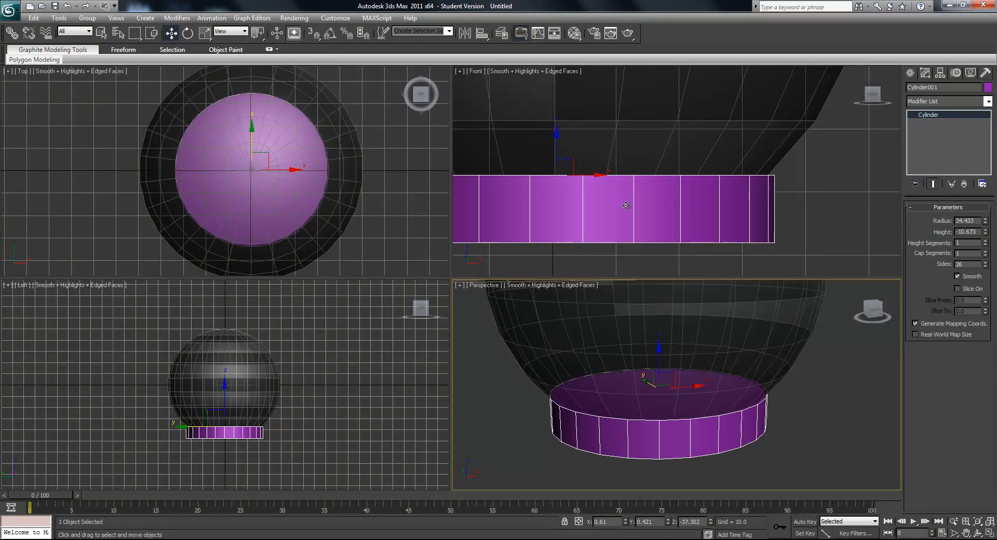
pyautogui.moveTo(563, 175); pyautogui.dragTo(691, 175, button='middle')
pyautogui.scroll(-1, 681, 165)
pyautogui.moveTo(678, 143); pyautogui.dragTo(678, 132)
pyautogui.scroll(4, 681, 326)
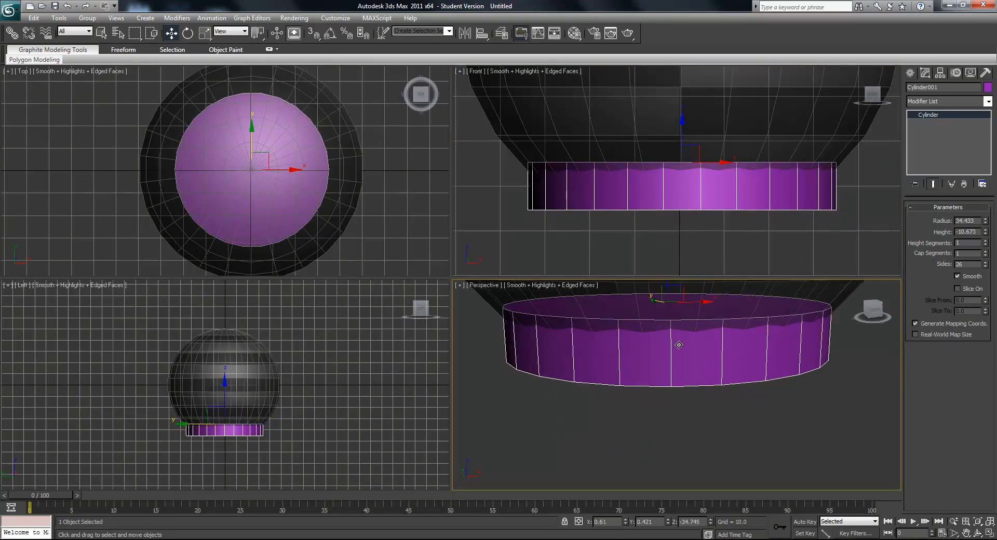
pyautogui.scroll(3, 652, 332)
pyautogui.scroll(-1, 630, 338)
pyautogui.scroll(-1, 679, 202)
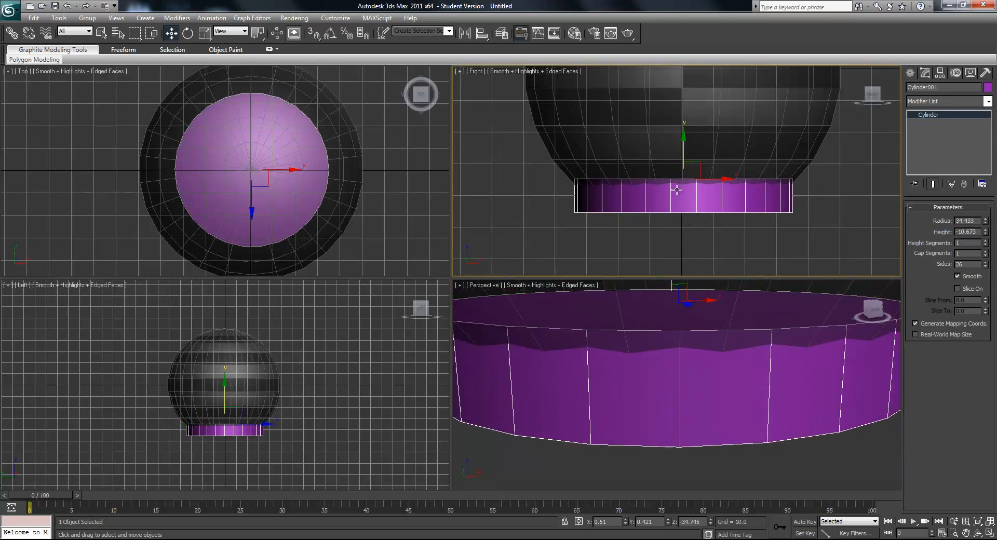
pyautogui.moveTo(679, 150); pyautogui.dragTo(684, 159)
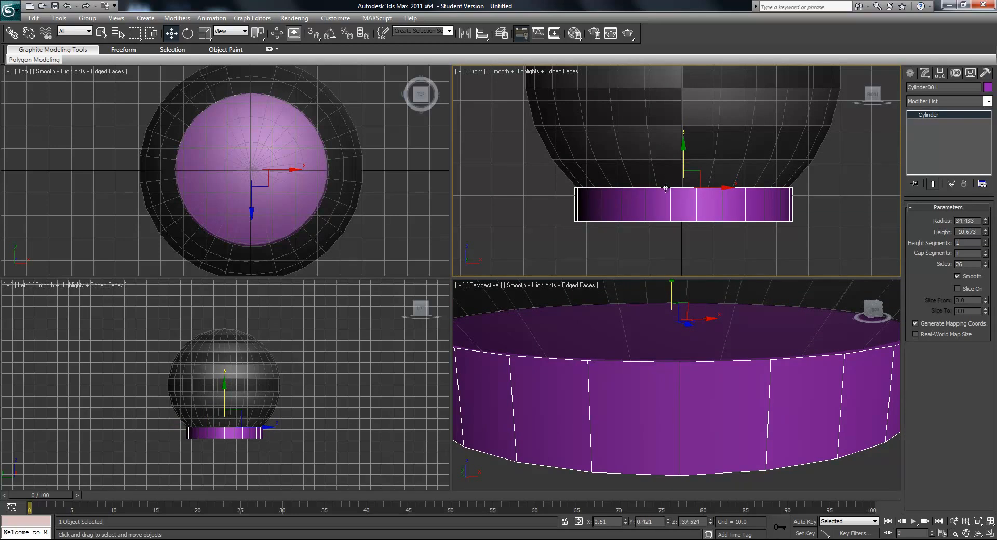
# - Use see-through display to nudge the cylinder up to about Z -37.4 at the glass rim, and restore its solid display
pyautogui.scroll(6, 665, 188)
pyautogui.hotkey('alt', 'x')
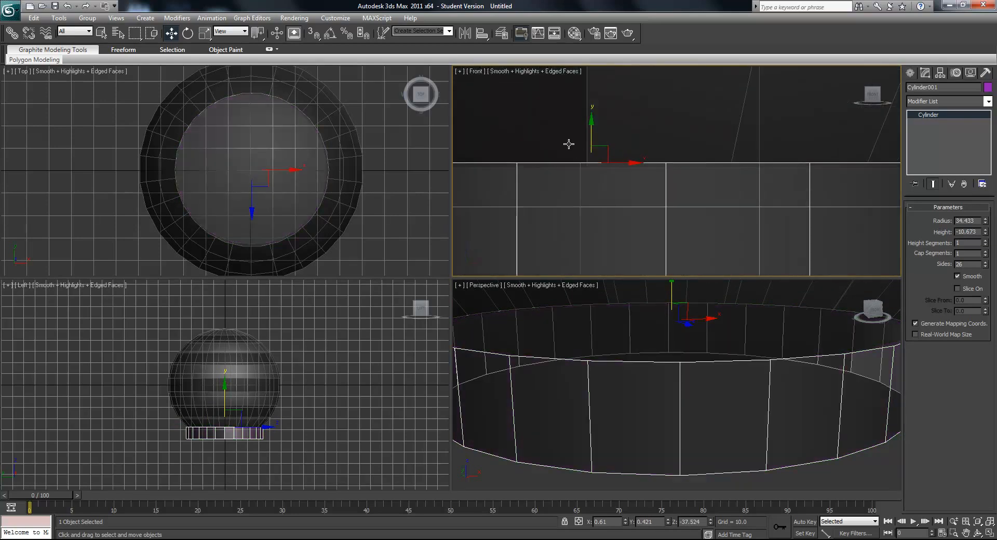
pyautogui.moveTo(593, 134)
pyautogui.mouseDown()
pyautogui.moveTo(599, 145)
pyautogui.moveTo(597, 132)
pyautogui.mouseUp()
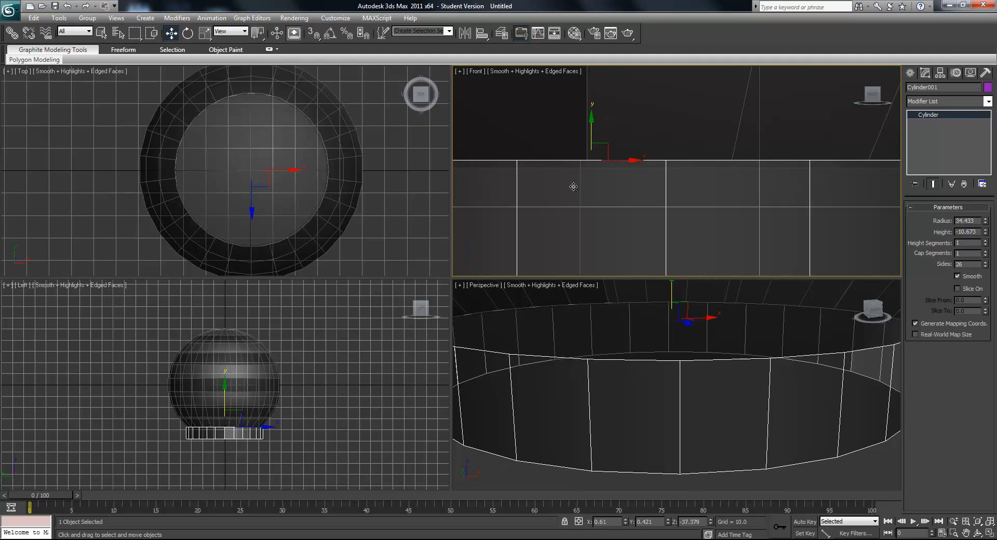
pyautogui.scroll(-4, 579, 187)
pyautogui.hotkey('alt', 'x')
pyautogui.scroll(-3, 669, 228)
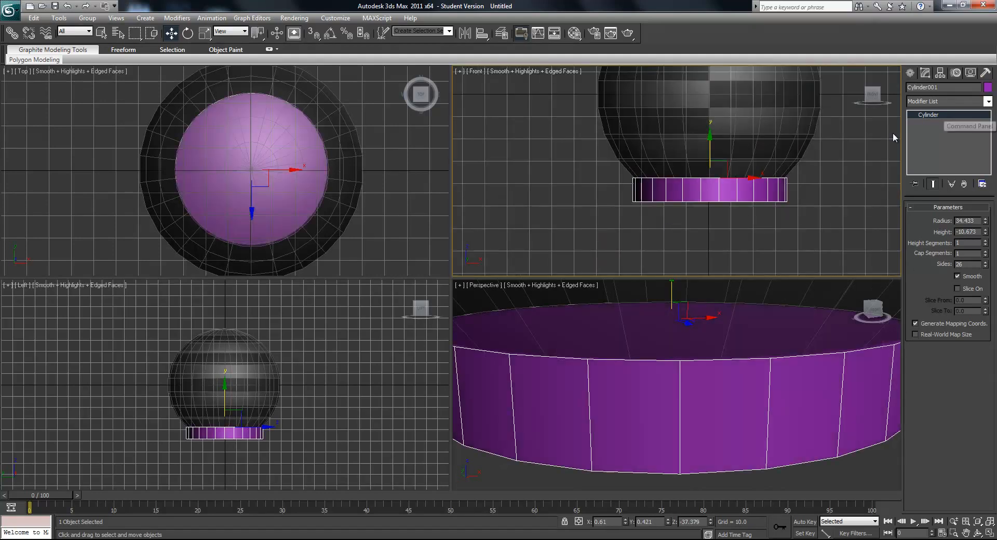
# - Hide the grid in the Perspective viewport
pyautogui.rightClick(708, 392)
pyautogui.scroll(-5, 707, 391)
pyautogui.moveTo(708, 350); pyautogui.dragTo(707, 388, button='middle')
pyautogui.click(456, 285)
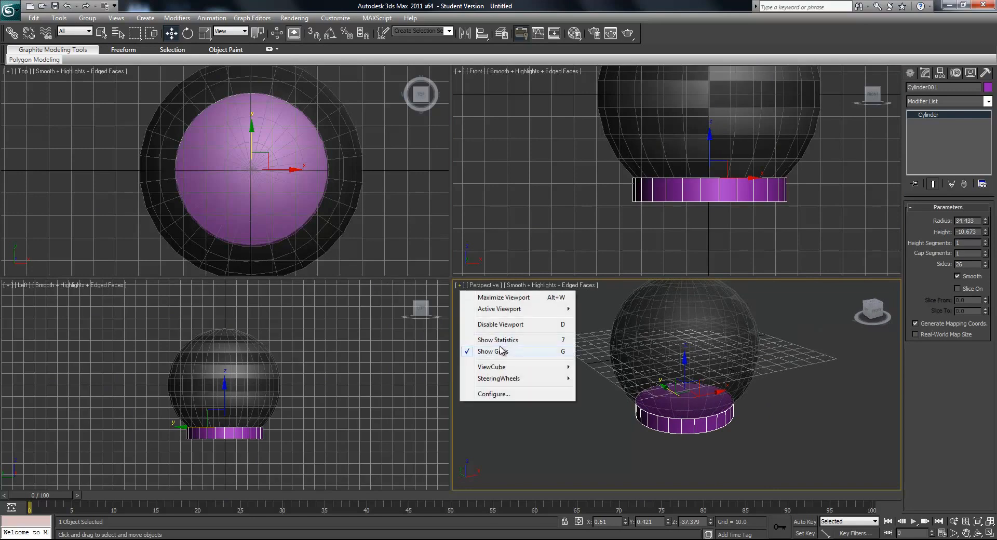
pyautogui.click(606, 367)
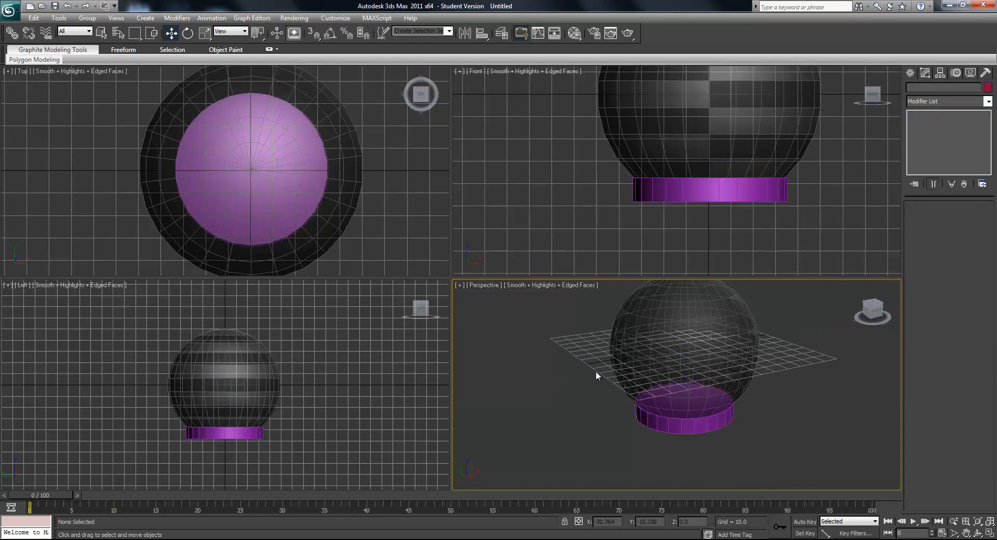
pyautogui.click(654, 364)
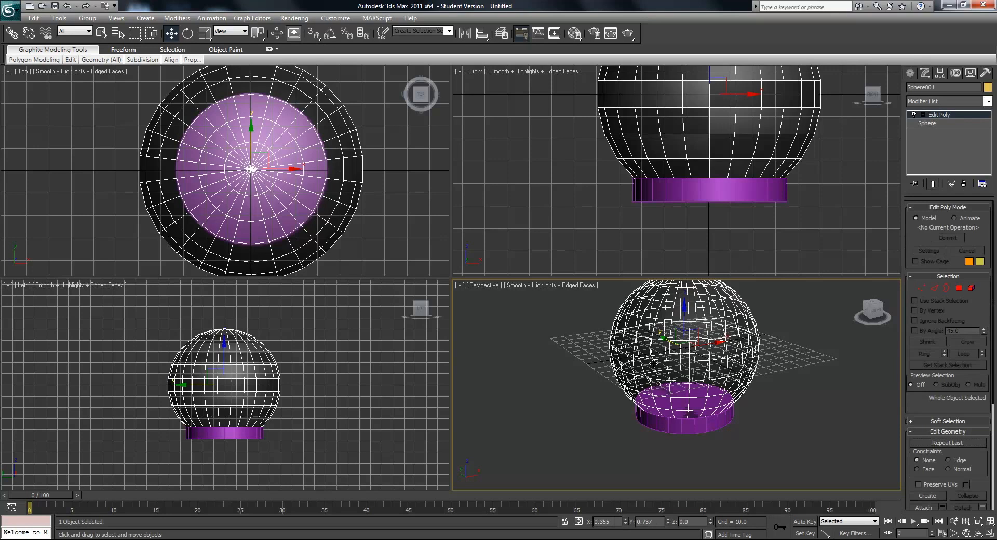
pyautogui.click(565, 398)
pyautogui.press('g')
pyautogui.press('g')
pyautogui.press('g')
pyautogui.press('g')
pyautogui.press('g')
pyautogui.press('g')
pyautogui.click(459, 285)
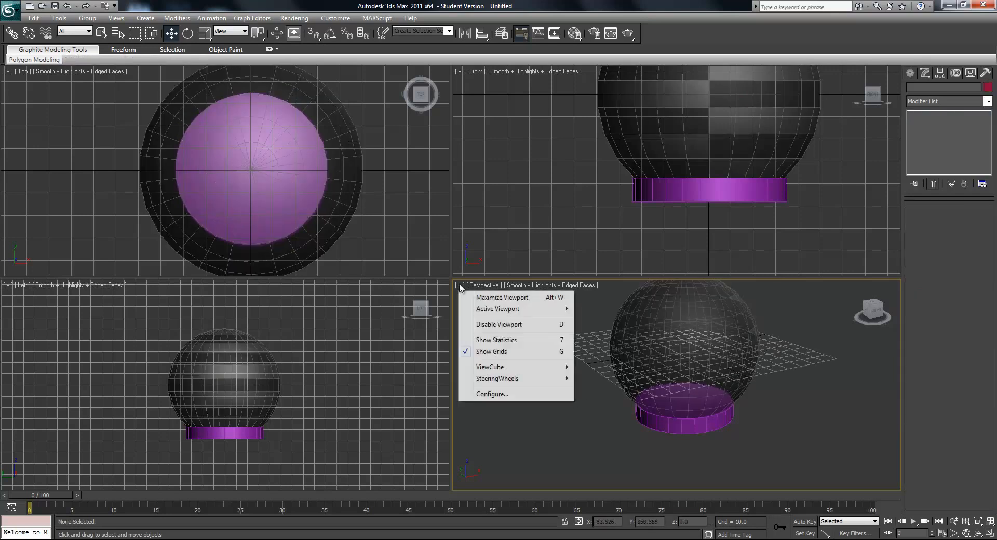
pyautogui.click(497, 352)
pyautogui.keyDown('alt'); pyautogui.moveTo(687, 373); pyautogui.dragTo(680, 390, button='middle'); pyautogui.keyUp('alt')
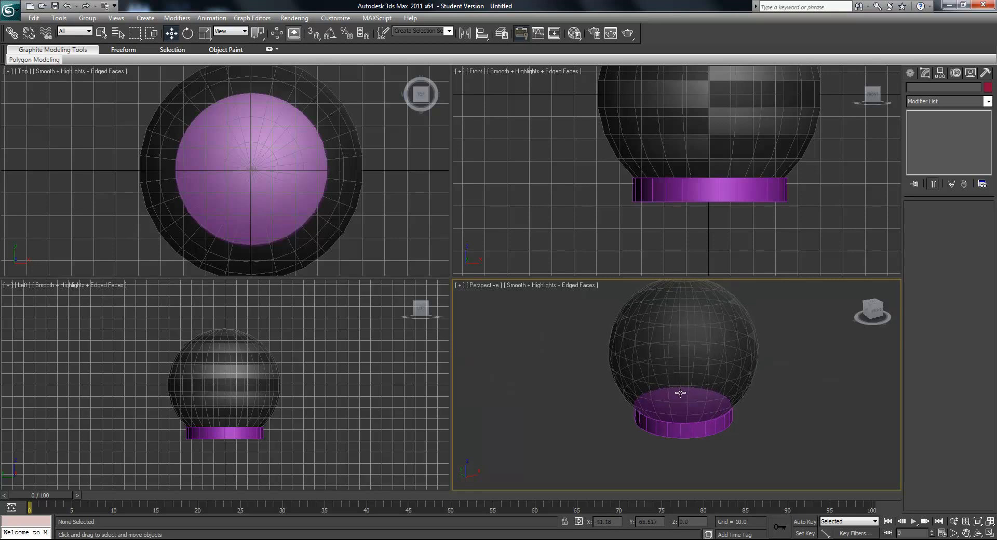
# - Convert the base cylinder to an Editable Poly and enter polygon selection mode
pyautogui.click(681, 423)
pyautogui.keyDown('alt'); pyautogui.moveTo(681, 424); pyautogui.dragTo(669, 405, button='middle'); pyautogui.keyUp('alt')
pyautogui.rightClick(943, 114)
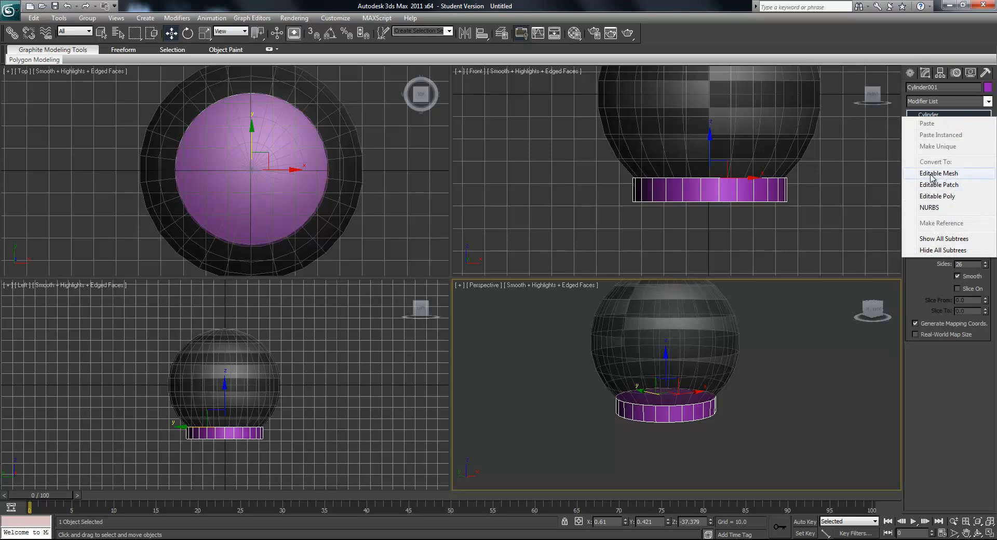
pyautogui.click(937, 195)
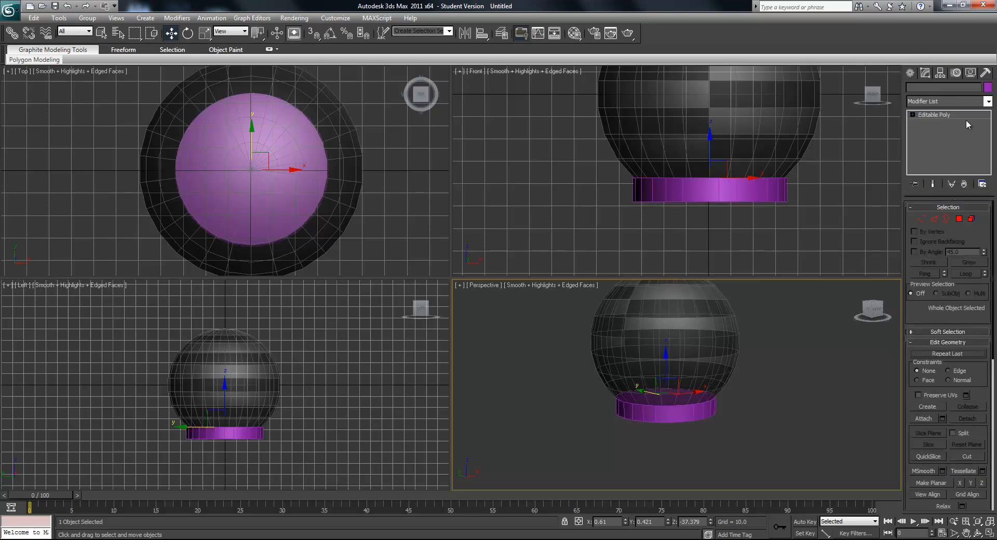
pyautogui.click(959, 219)
# - Select the cylinder's bottom polygon and scale it up slightly and uniformly so the base flares outward
pyautogui.click(681, 400)
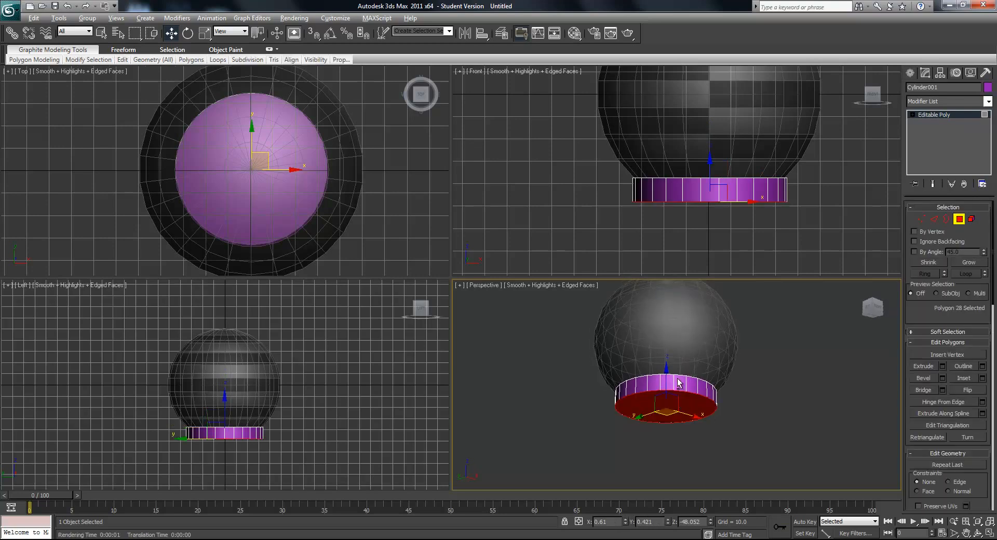
pyautogui.keyDown('alt'); pyautogui.moveTo(681, 399); pyautogui.dragTo(677, 395, button='middle'); pyautogui.keyUp('alt')
pyautogui.click(205, 33)
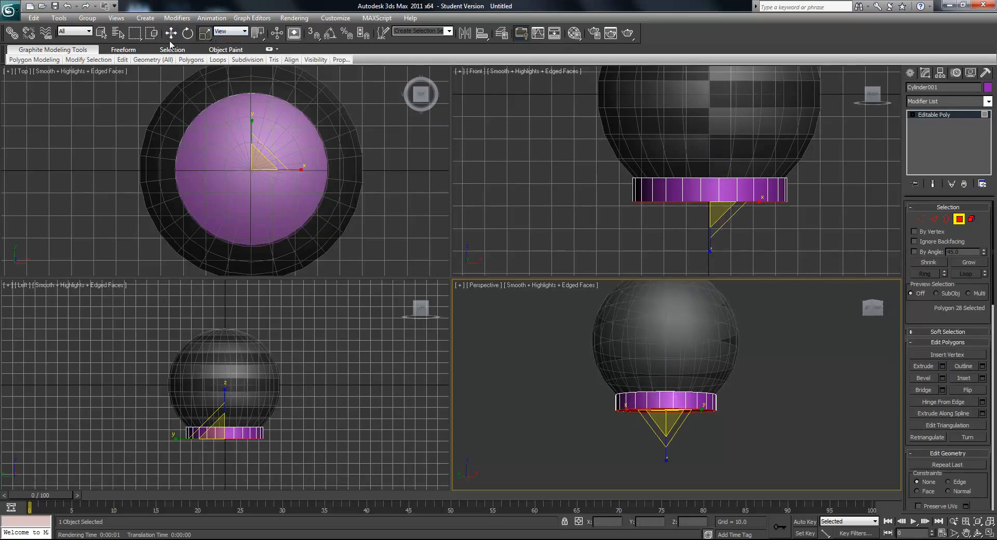
pyautogui.keyDown('alt'); pyautogui.moveTo(604, 373); pyautogui.dragTo(605, 391, button='middle'); pyautogui.keyUp('alt')
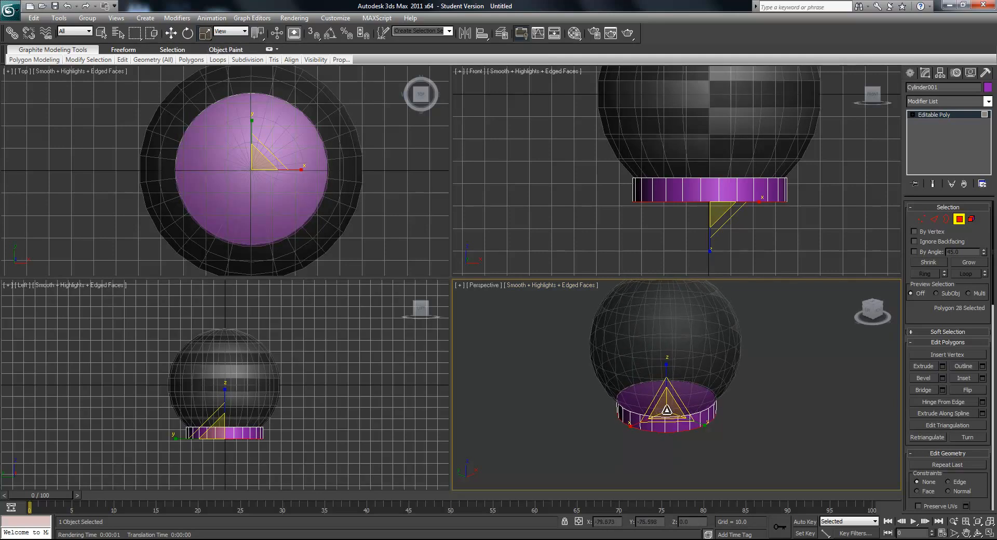
pyautogui.moveTo(666, 409); pyautogui.dragTo(665, 407)
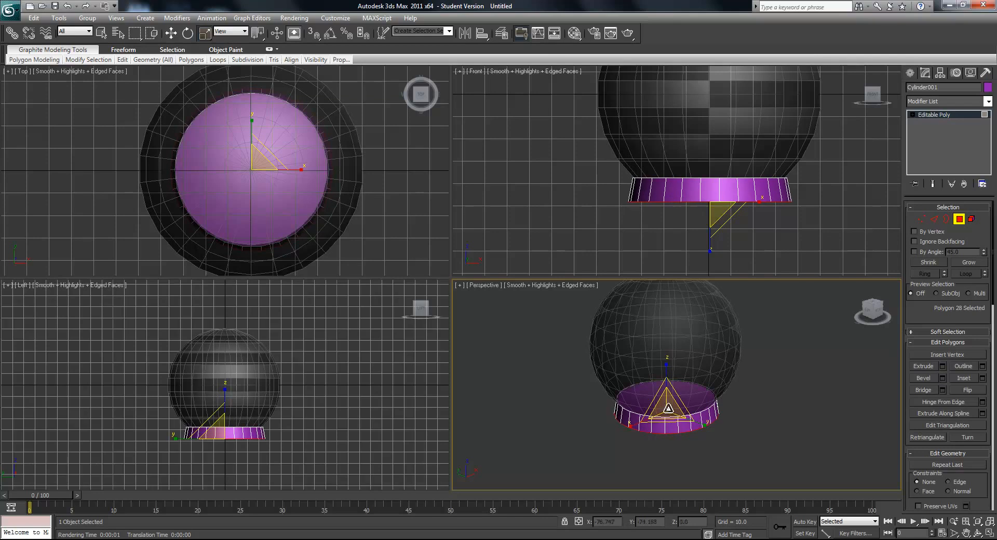
pyautogui.hotkey('ctrl', 'z')
pyautogui.keyDown('alt'); pyautogui.moveTo(671, 417); pyautogui.dragTo(687, 417, button='middle'); pyautogui.keyUp('alt')
pyautogui.moveTo(702, 419); pyautogui.dragTo(737, 428)
pyautogui.hotkey('ctrl', 'z')
pyautogui.keyDown('alt'); pyautogui.moveTo(715, 432); pyautogui.dragTo(698, 430, button='middle'); pyautogui.keyUp('alt')
pyautogui.moveTo(667, 408); pyautogui.dragTo(670, 403)
pyautogui.keyDown('alt'); pyautogui.moveTo(731, 428); pyautogui.dragTo(783, 404, button='middle'); pyautogui.keyUp('alt')
# - Extrude the base's bottom polygon by 10.0 as a group and hide edged faces in the Perspective viewport
pyautogui.click(941, 367)
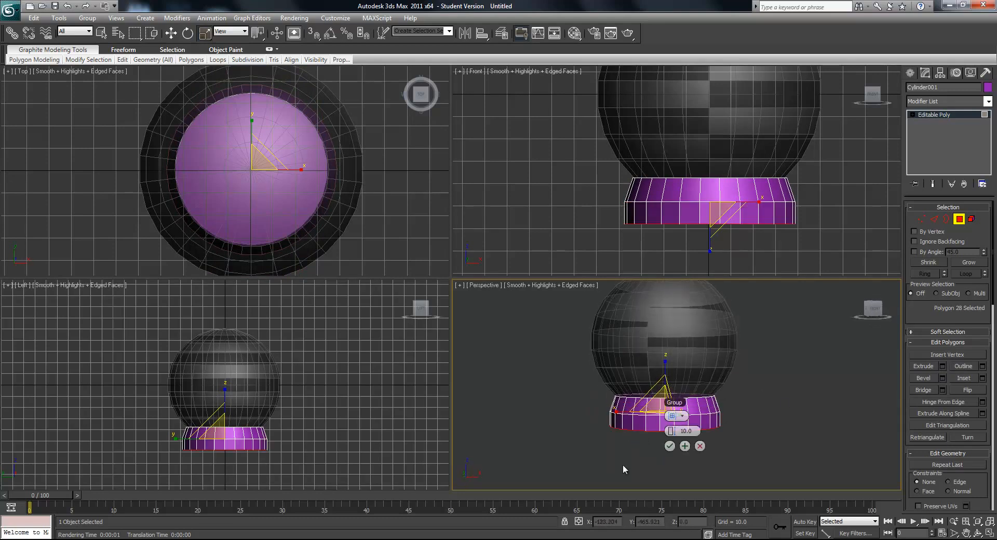
pyautogui.click(670, 447)
pyautogui.keyDown('alt'); pyautogui.moveTo(731, 449); pyautogui.dragTo(705, 418, button='middle'); pyautogui.keyUp('alt')
pyautogui.click(809, 435)
pyautogui.moveTo(809, 436); pyautogui.dragTo(765, 426, button='middle')
pyautogui.press('F4')
pyautogui.scroll(3, 779, 433)
pyautogui.press('F4')
pyautogui.moveTo(672, 314); pyautogui.dragTo(691, 356, button='middle')
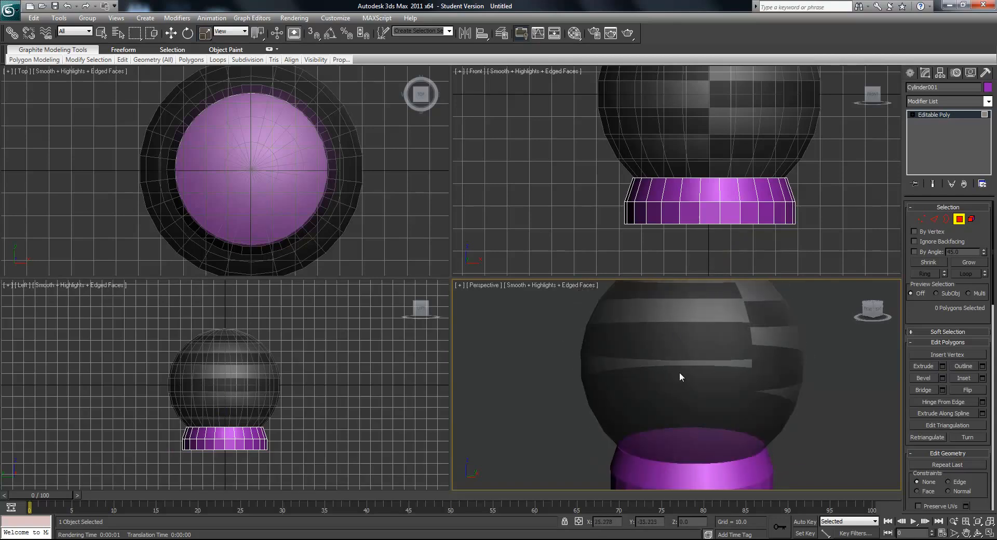
# - Leave polygon selection mode and turn off see-through display for the glass sphere
pyautogui.click(958, 220)
pyautogui.click(882, 291)
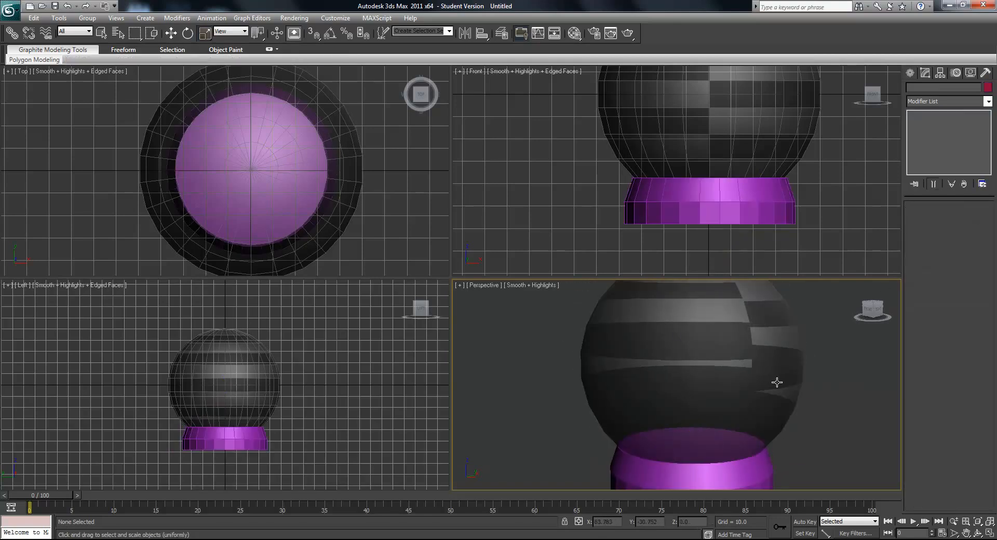
pyautogui.click(784, 381)
pyautogui.click(830, 445)
pyautogui.moveTo(830, 449); pyautogui.dragTo(830, 403, button='middle')
pyautogui.scroll(-3, 828, 404)
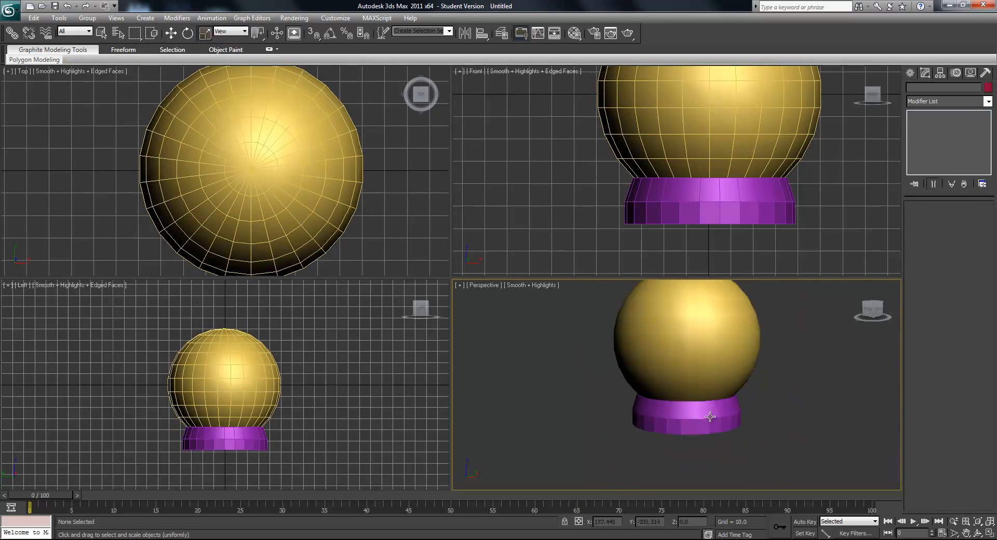
# - Select all polygons of the base in polygon selection mode, with edged faces shown again in the Perspective viewport
pyautogui.click(720, 423)
pyautogui.scroll(3, 706, 424)
pyautogui.moveTo(705, 424); pyautogui.dragTo(641, 403, button='middle')
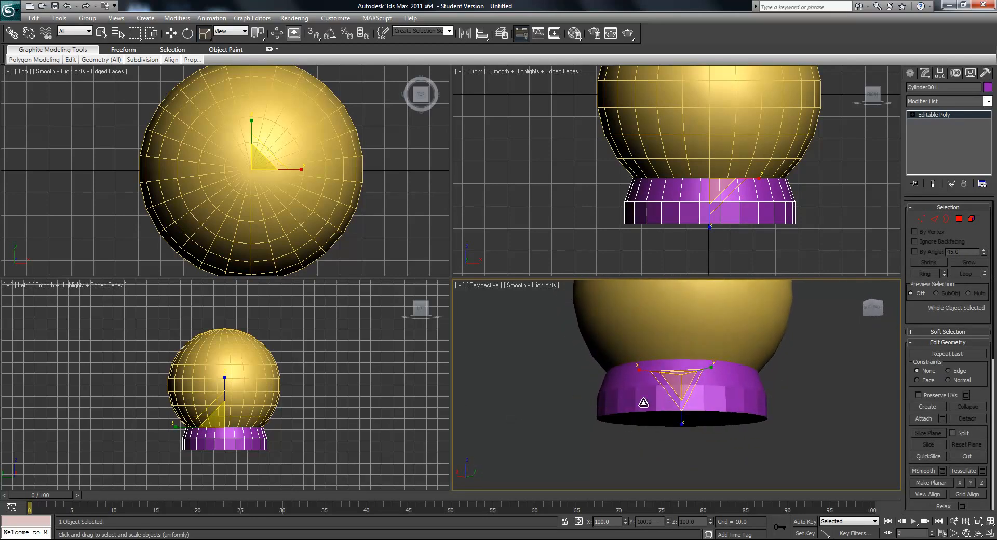
pyautogui.click(959, 219)
pyautogui.keyDown('alt'); pyautogui.moveTo(670, 446); pyautogui.dragTo(680, 457, button='middle'); pyautogui.keyUp('alt')
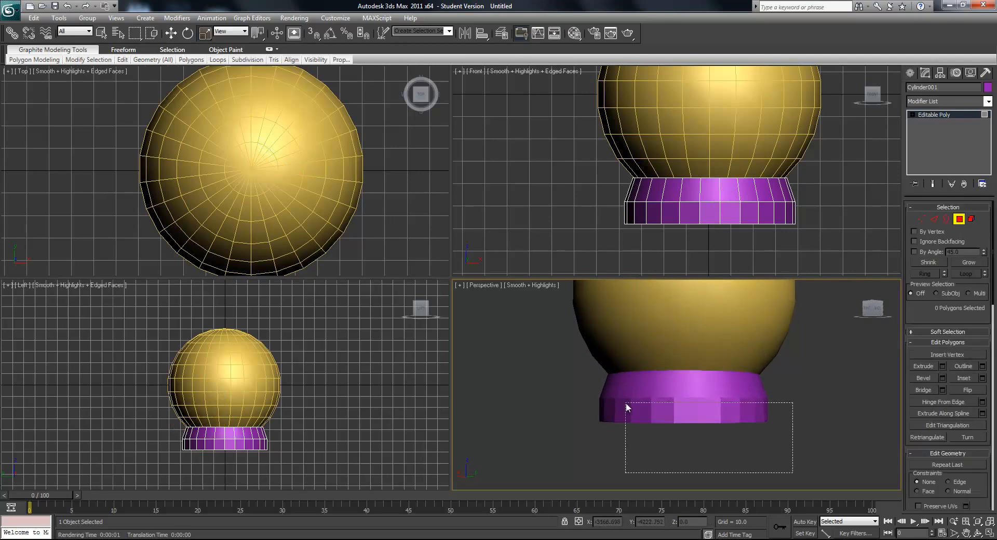
pyautogui.moveTo(773, 465); pyautogui.dragTo(519, 366)
pyautogui.keyDown('alt'); pyautogui.moveTo(519, 366); pyautogui.dragTo(582, 373, button='middle'); pyautogui.keyUp('alt')
pyautogui.keyDown('alt'); pyautogui.moveTo(715, 370); pyautogui.dragTo(695, 383, button='middle'); pyautogui.keyUp('alt')
pyautogui.press('F4')
pyautogui.click(803, 468)
pyautogui.moveTo(847, 468); pyautogui.dragTo(533, 382)
pyautogui.keyDown('alt'); pyautogui.moveTo(534, 383); pyautogui.dragTo(578, 385, button='middle'); pyautogui.keyUp('alt')
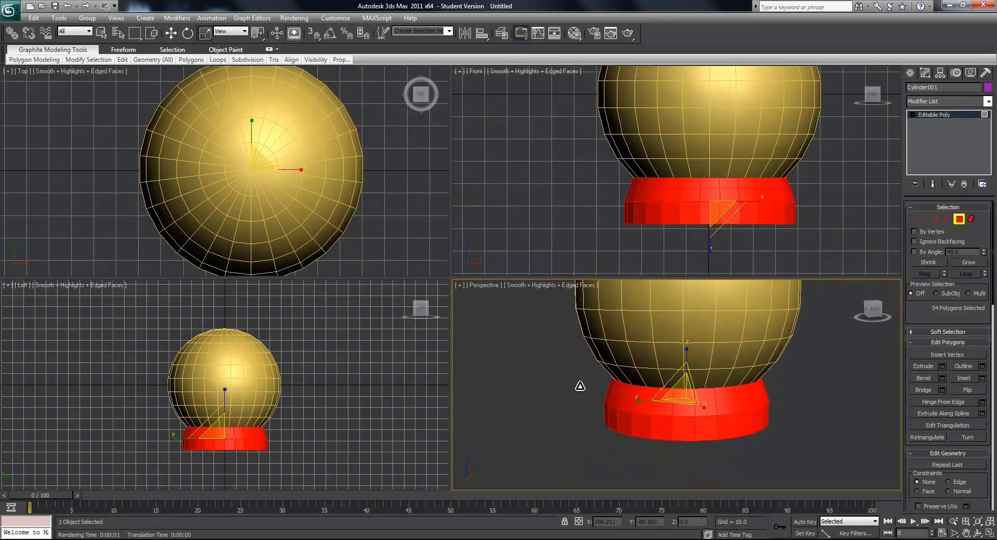
# - Auto smooth the selected base polygons at a 45.0 threshold, clear the polygon selection and hide edged faces in the Perspective viewport
pyautogui.moveTo(992, 287); pyautogui.dragTo(993, 431)
pyautogui.click(928, 419)
pyautogui.click(808, 452)
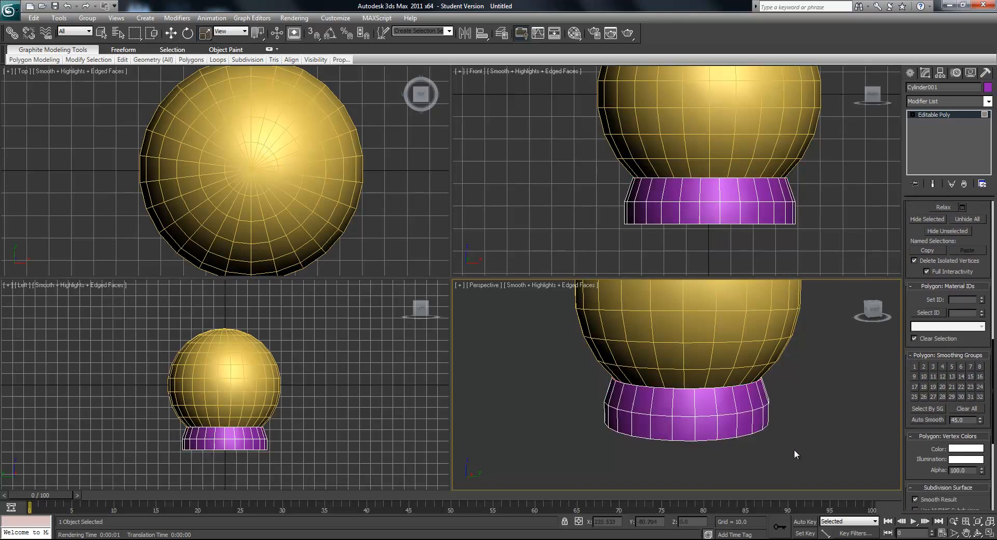
pyautogui.keyDown('alt'); pyautogui.moveTo(757, 470); pyautogui.dragTo(703, 396, button='middle'); pyautogui.keyUp('alt')
pyautogui.scroll(-5, 741, 437)
pyautogui.scroll(4, 732, 423)
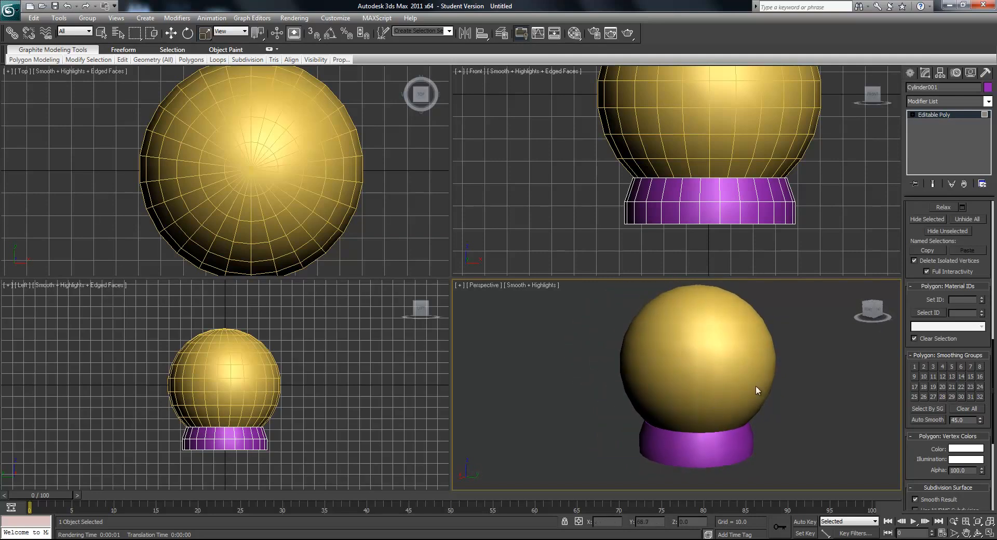
# - Leave polygon selection mode on the base, select the sphere, attach the base to it and exit Attach with the Move tool active
pyautogui.moveTo(994, 352); pyautogui.dragTo(995, 165)
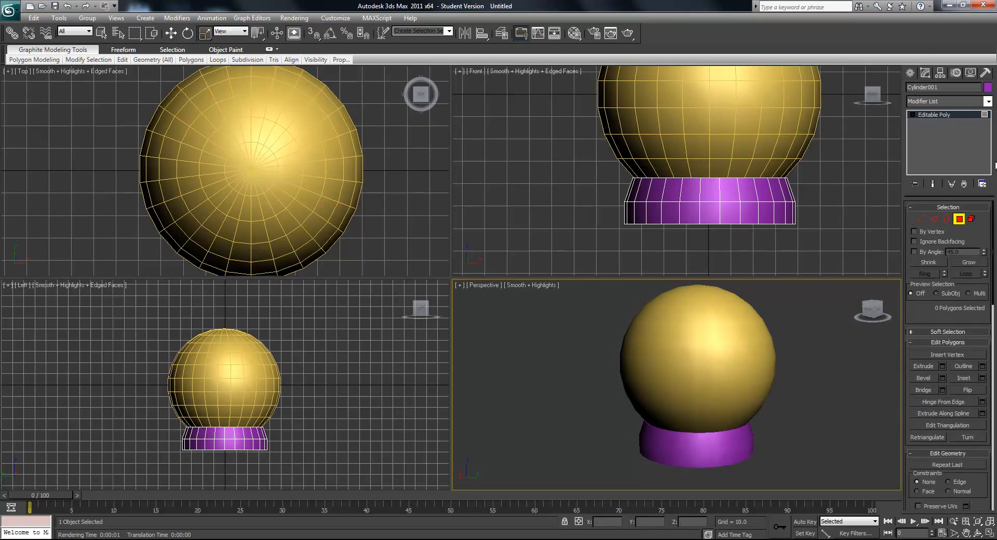
pyautogui.click(962, 221)
pyautogui.click(805, 340)
pyautogui.click(737, 366)
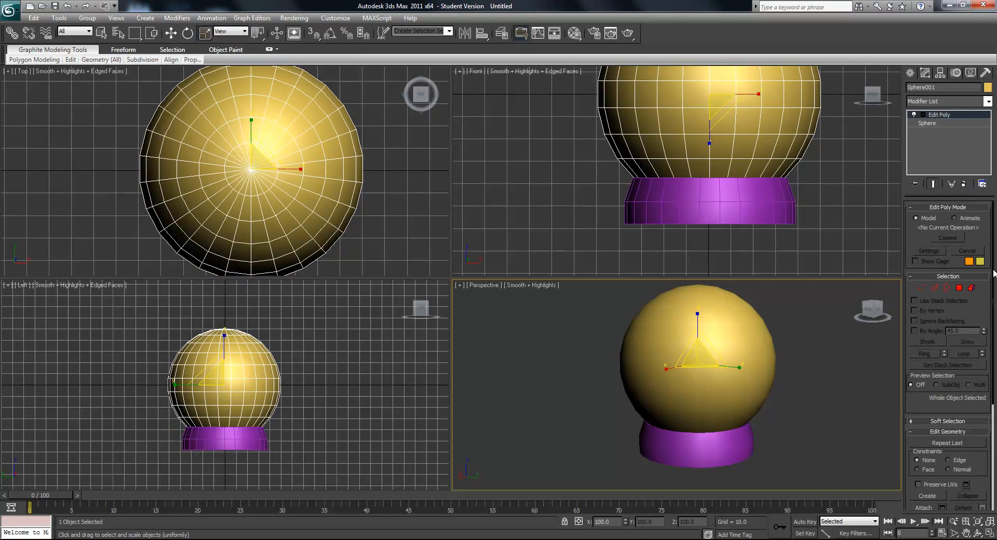
pyautogui.moveTo(992, 274); pyautogui.dragTo(993, 378)
pyautogui.click(923, 350)
pyautogui.click(727, 450)
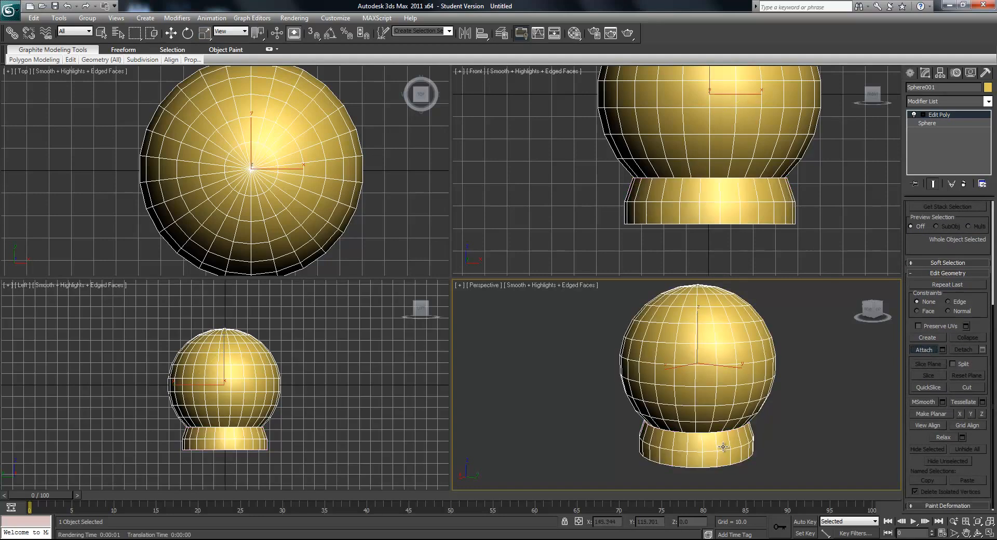
pyautogui.moveTo(709, 416); pyautogui.dragTo(696, 381, button='middle')
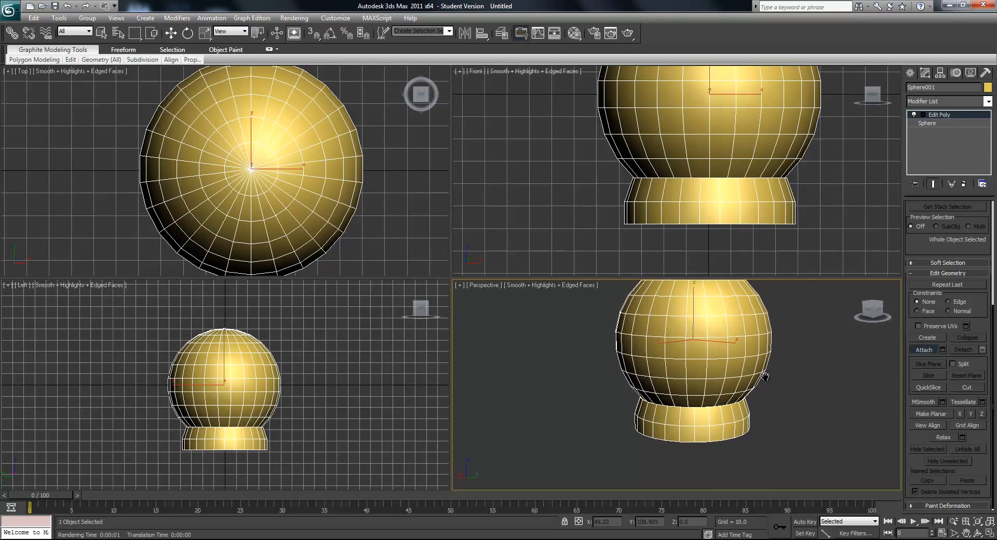
pyautogui.moveTo(763, 372); pyautogui.dragTo(763, 416, button='middle')
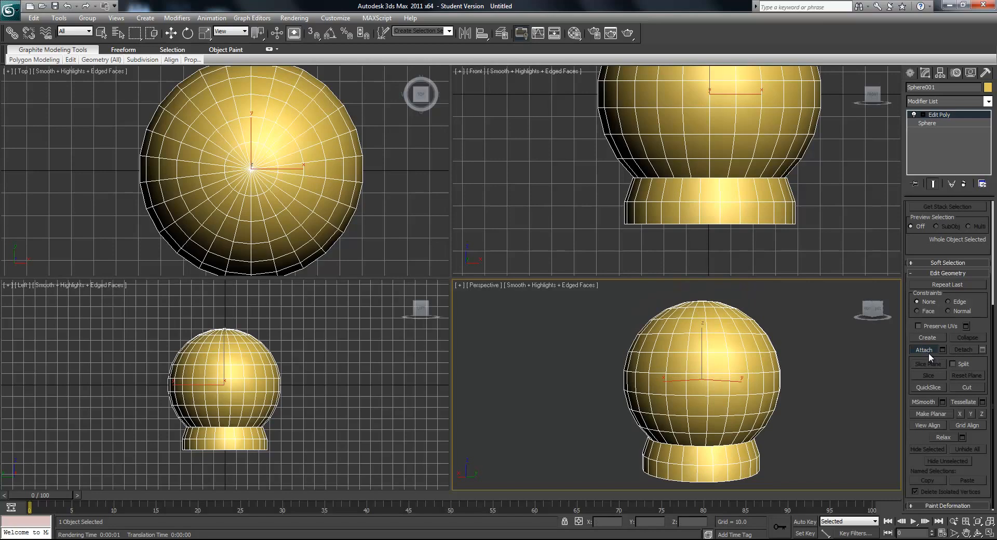
pyautogui.press('w')
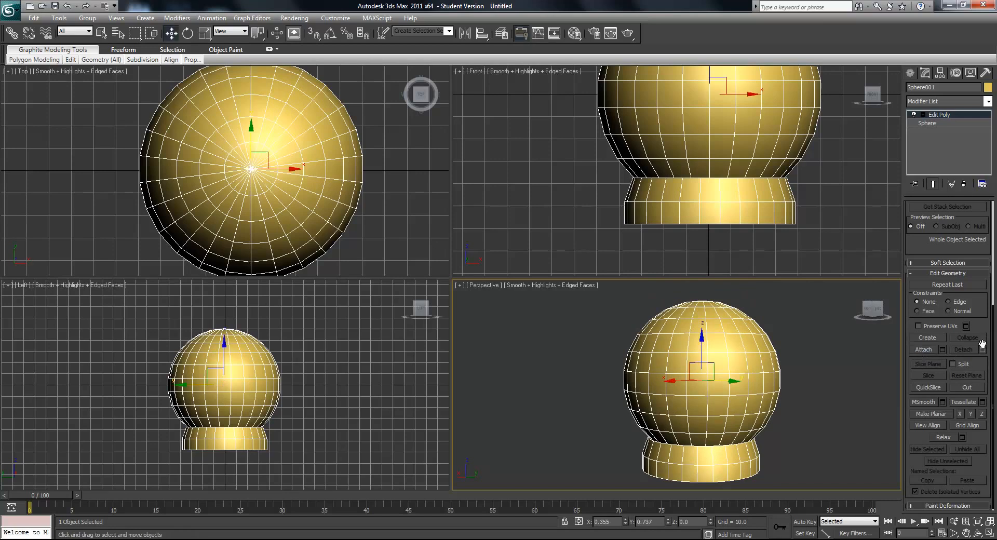
# - Add an Edit Mesh modifier to the combined snow globe and collapse the modifier stack down to it
pyautogui.moveTo(988, 340); pyautogui.dragTo(991, 235)
pyautogui.moveTo(676, 378); pyautogui.dragTo(663, 357, button='middle')
pyautogui.scroll(2, 670, 353)
pyautogui.scroll(-2, 648, 346)
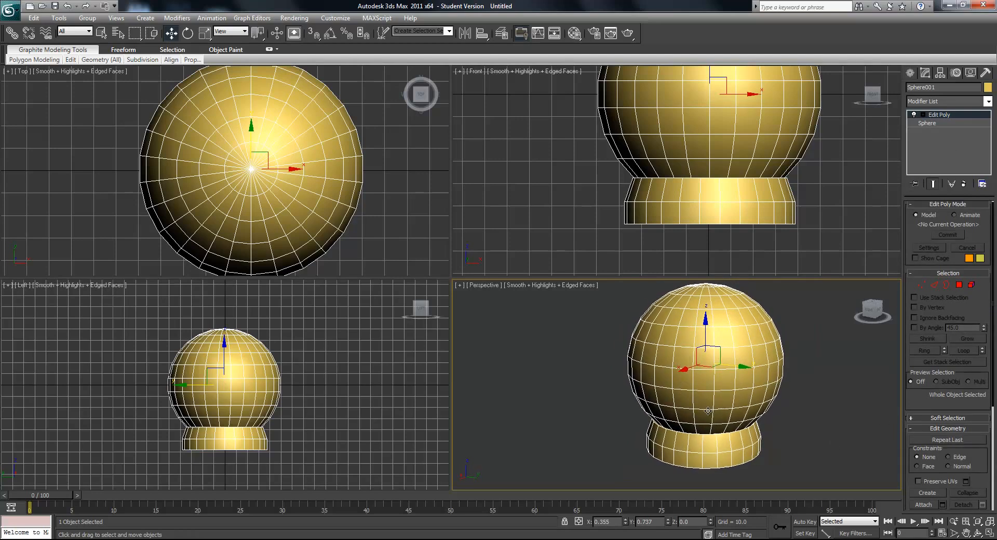
pyautogui.keyDown('alt'); pyautogui.moveTo(708, 412); pyautogui.dragTo(699, 405, button='middle'); pyautogui.keyUp('alt')
pyautogui.click(988, 101)
pyautogui.click(928, 353)
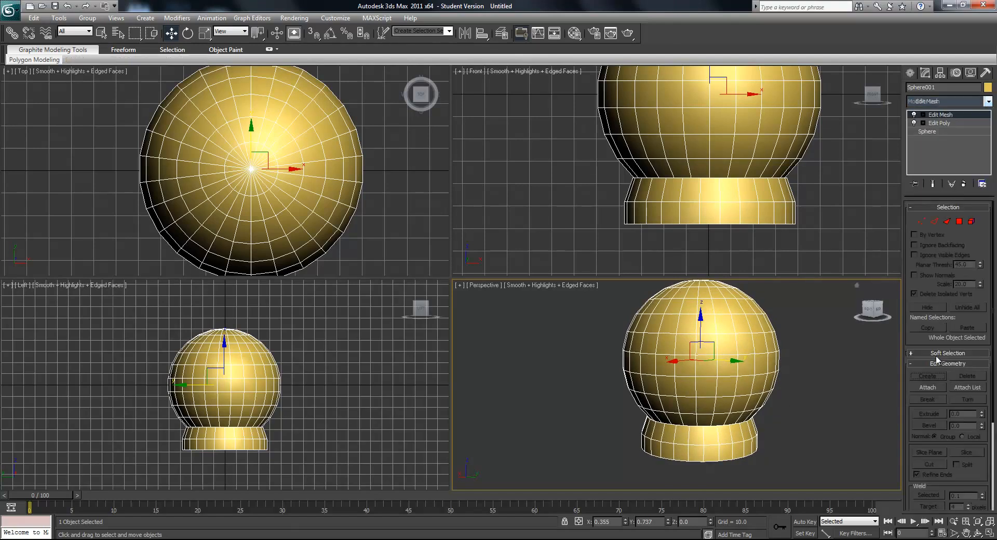
pyautogui.rightClick(937, 117)
pyautogui.click(929, 208)
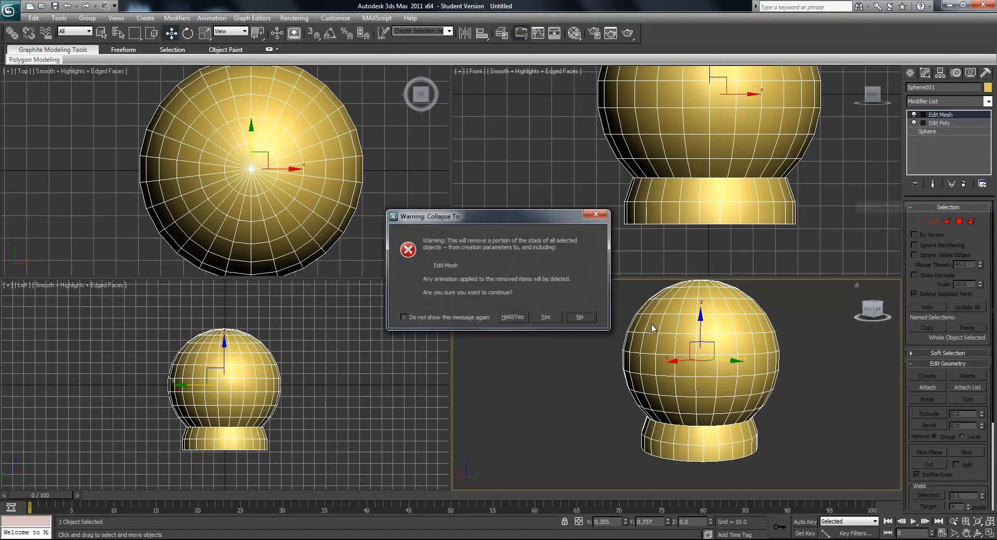
pyautogui.click(545, 317)
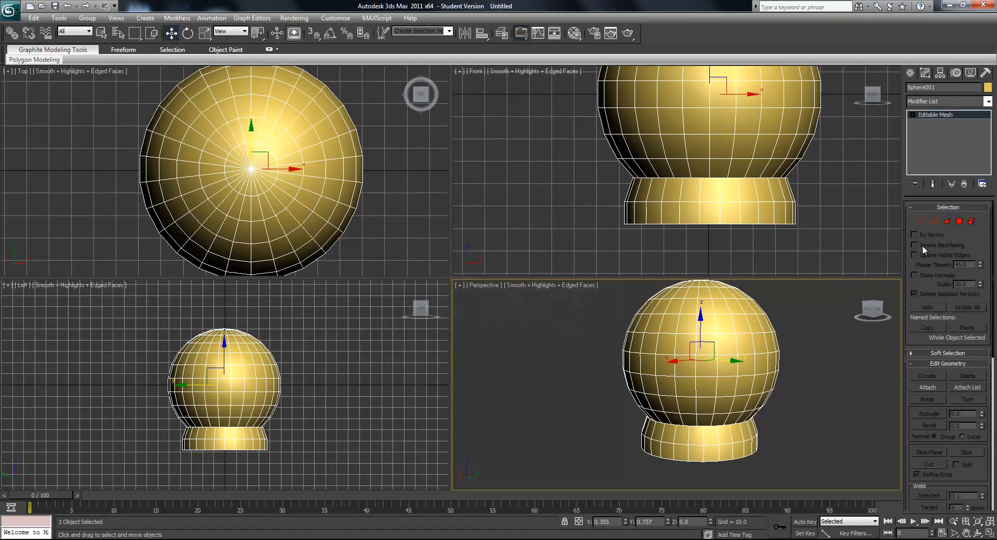
# - Select only the base's polygons in polygon selection mode, working in the Front viewport and leaving the dome's polygons unselected
pyautogui.moveTo(789, 378); pyautogui.dragTo(778, 380, button='middle')
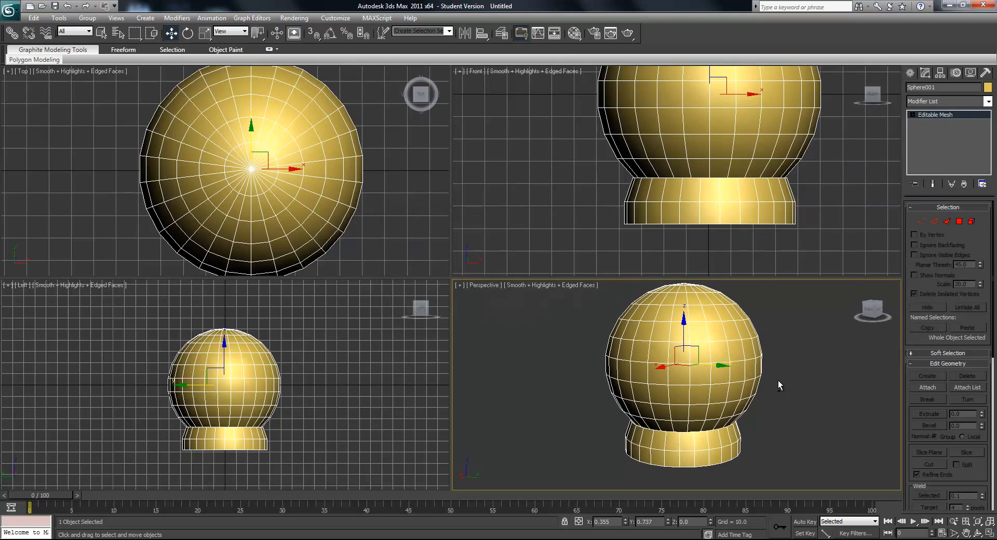
pyautogui.click(959, 222)
pyautogui.moveTo(854, 252); pyautogui.dragTo(543, 191)
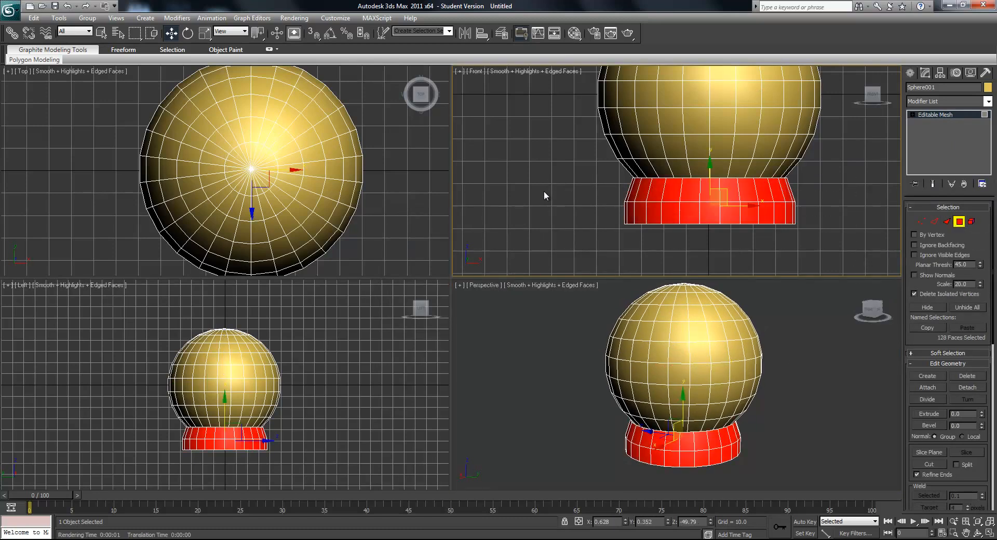
pyautogui.keyDown('ctrl'); pyautogui.moveTo(835, 252); pyautogui.dragTo(534, 171); pyautogui.keyUp('ctrl')
pyautogui.moveTo(535, 173); pyautogui.dragTo(550, 187, button='middle')
pyautogui.moveTo(556, 136); pyautogui.dragTo(858, 184)
pyautogui.keyDown('alt'); pyautogui.moveTo(842, 332); pyautogui.dragTo(779, 358, button='middle'); pyautogui.keyUp('alt')
# - Check which production renderer is assigned in the render setup and close it without choosing another
pyautogui.click(300, 19)
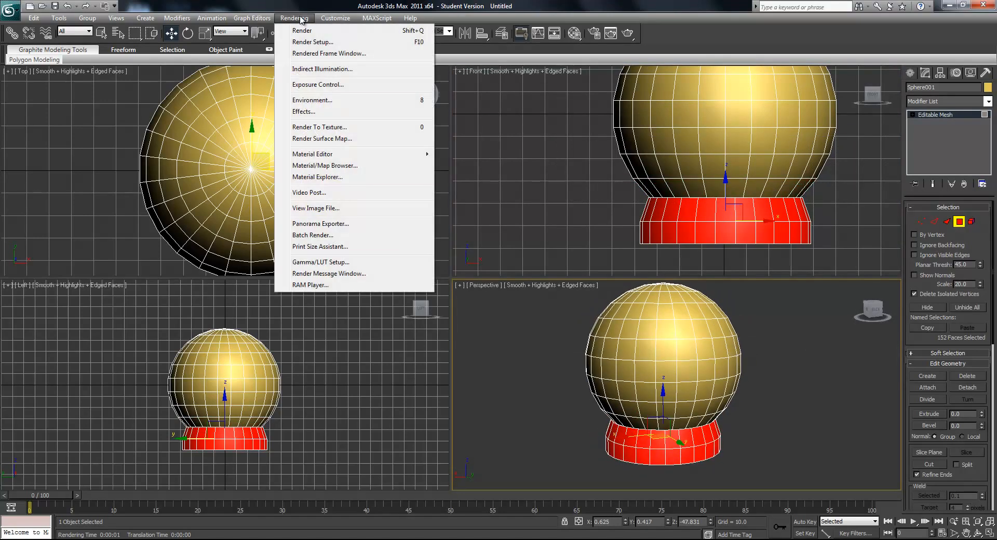
pyautogui.click(314, 44)
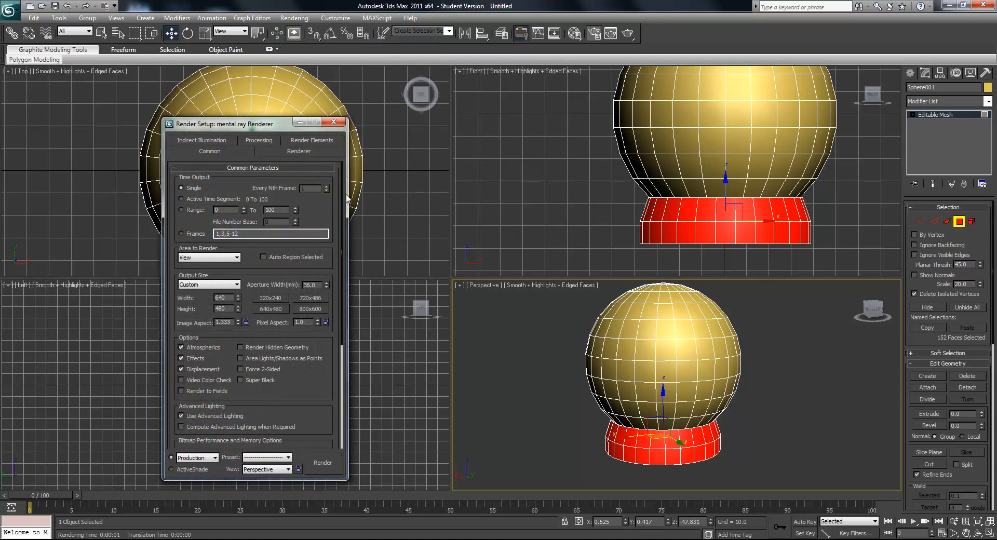
pyautogui.moveTo(341, 210); pyautogui.dragTo(343, 392)
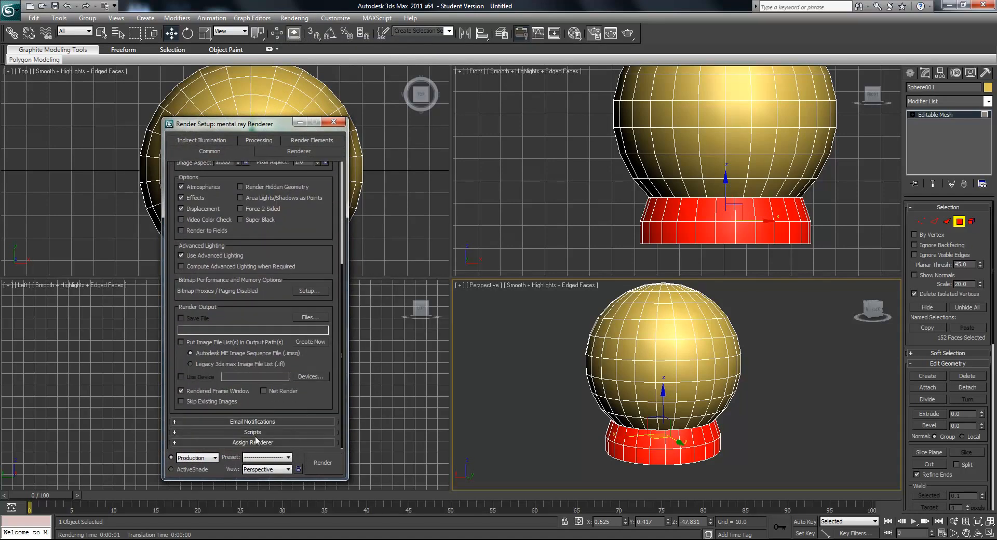
pyautogui.click(241, 443)
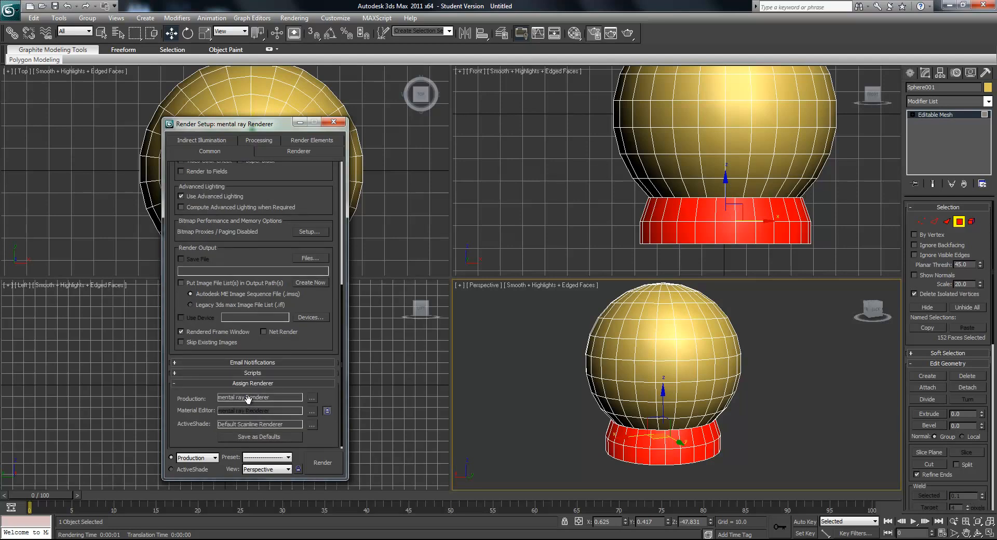
pyautogui.click(312, 399)
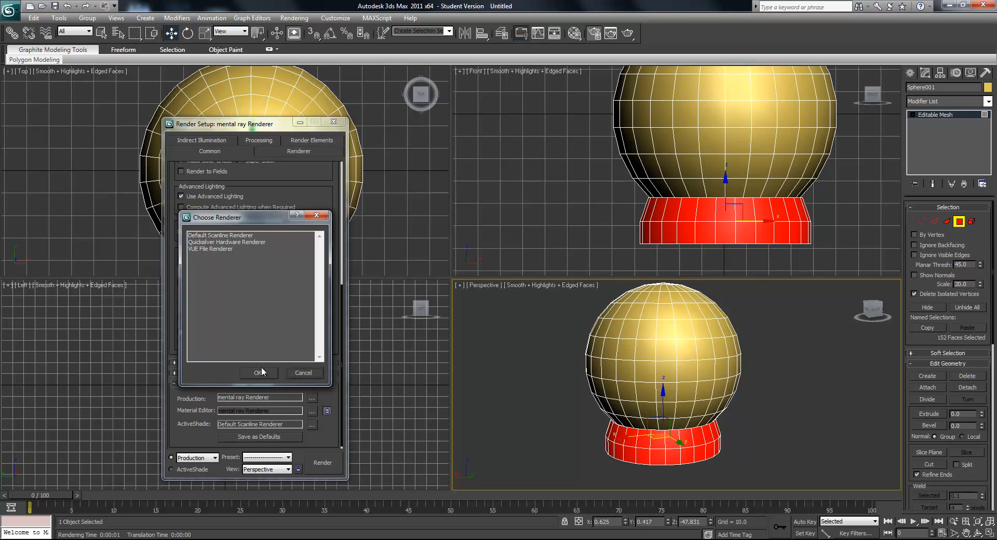
pyautogui.click(305, 370)
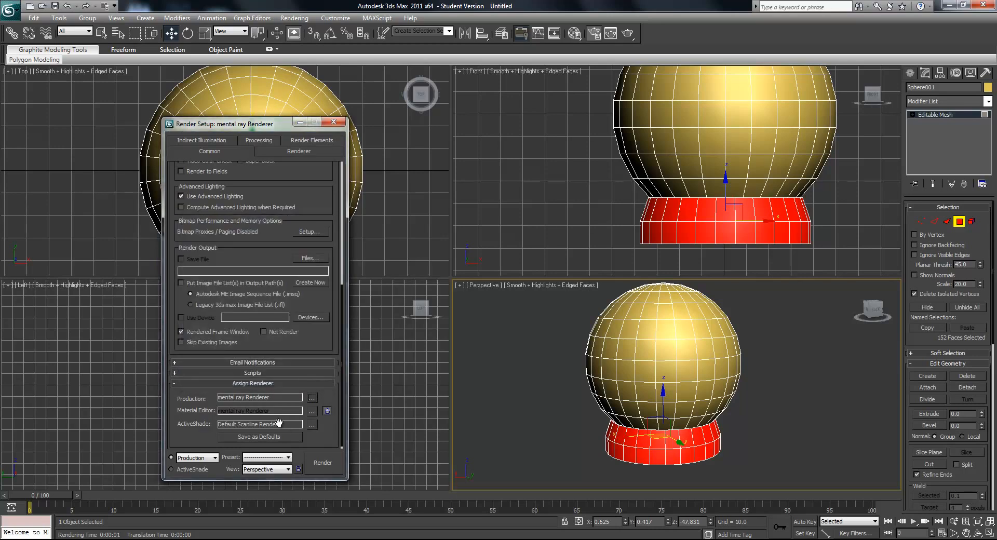
pyautogui.click(333, 123)
# - Change the first Material Editor slot to an Arch & Design material using the Glossy Plastic template
pyautogui.click(294, 18)
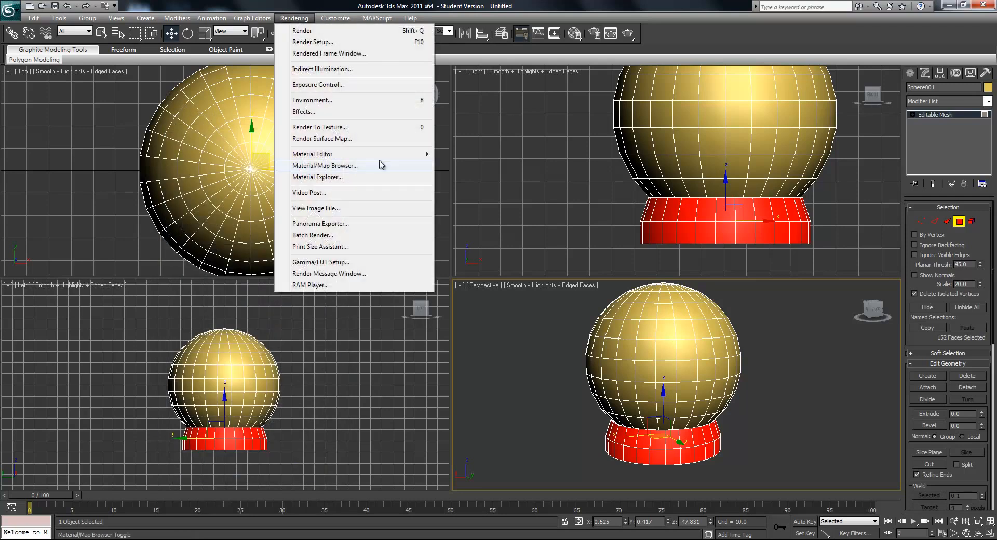
pyautogui.moveTo(387, 154)
pyautogui.click(483, 153)
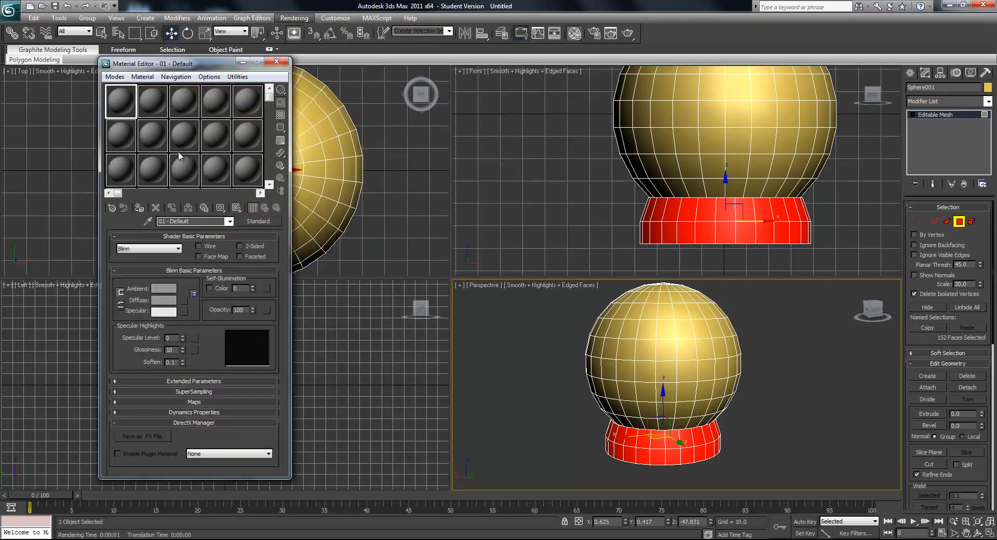
pyautogui.click(266, 221)
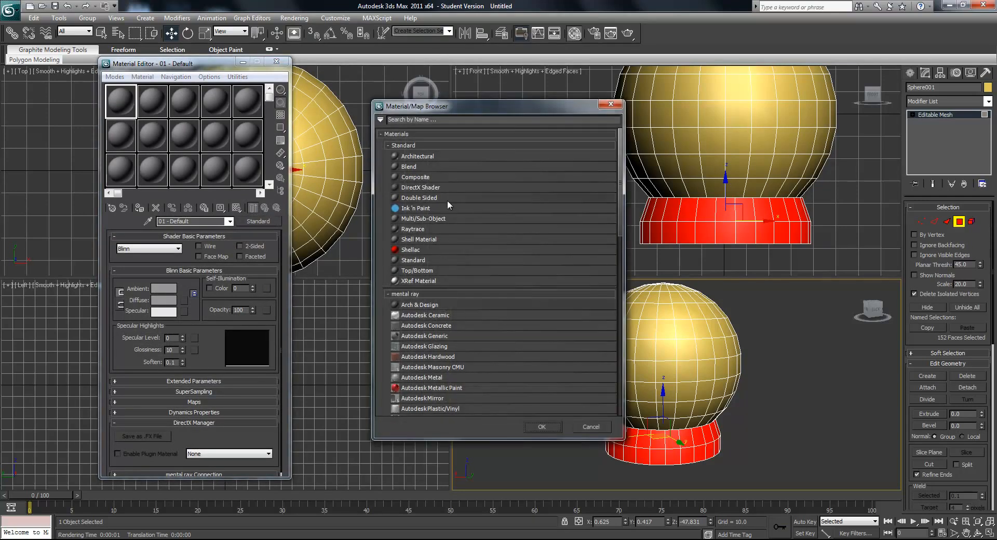
pyautogui.doubleClick(416, 305)
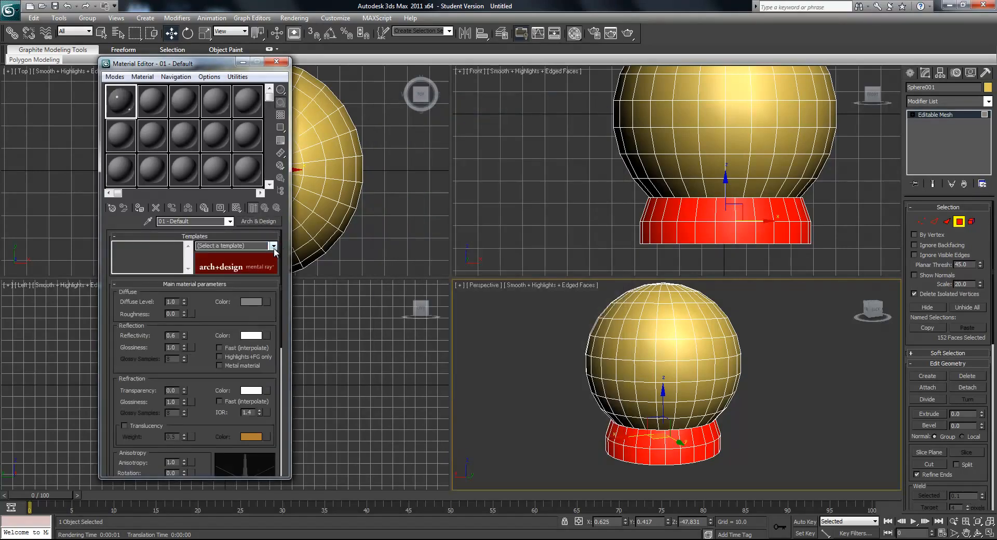
pyautogui.click(273, 246)
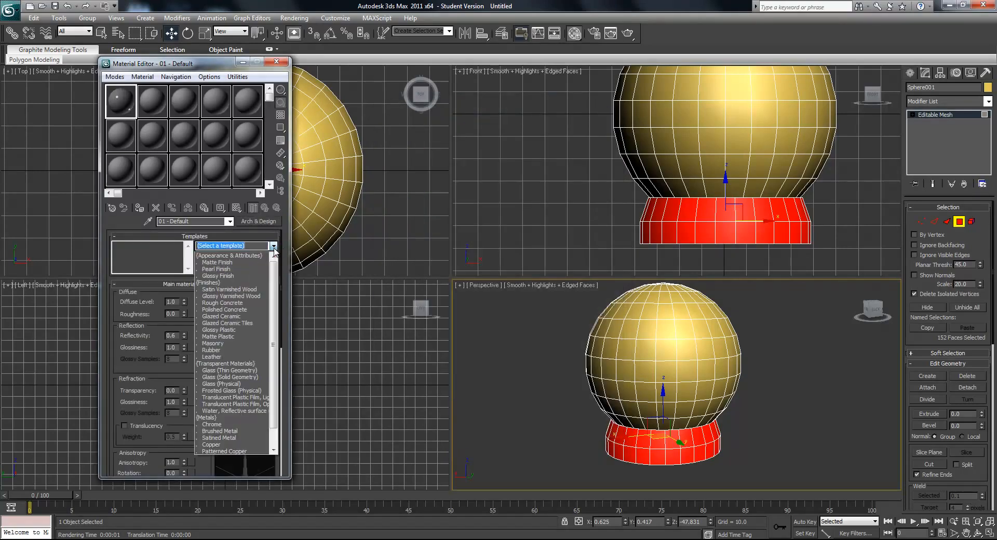
pyautogui.click(241, 329)
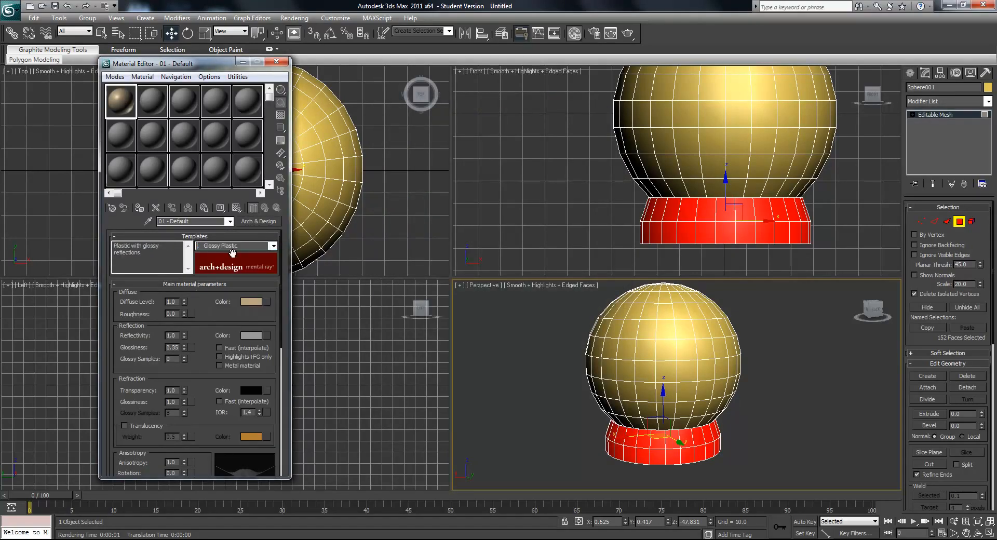
# - Set the glossy plastic's diffuse color to near-black, assign the material to the selected base polygons and clear the selection
pyautogui.click(251, 302)
pyautogui.moveTo(216, 136); pyautogui.dragTo(209, 145)
pyautogui.moveTo(306, 102); pyautogui.dragTo(304, 74)
pyautogui.click(384, 152)
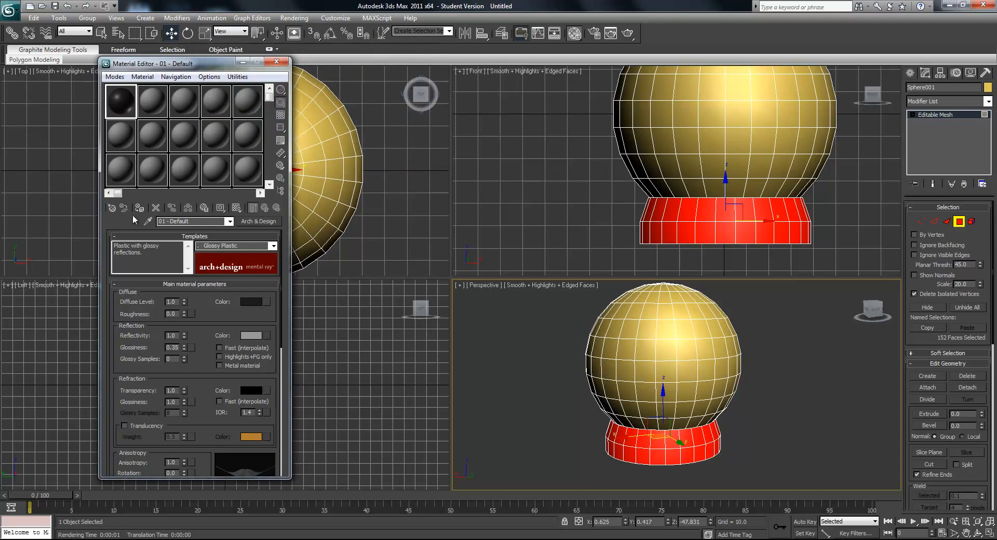
pyautogui.click(569, 427)
pyautogui.moveTo(641, 427); pyautogui.dragTo(621, 427, button='middle')
pyautogui.press('F4')
pyautogui.press('F4')
# - Select all of the glass dome's polygons above the base in the Perspective viewport
pyautogui.keyDown('alt'); pyautogui.moveTo(613, 374); pyautogui.dragTo(596, 332, button='middle'); pyautogui.keyUp('alt')
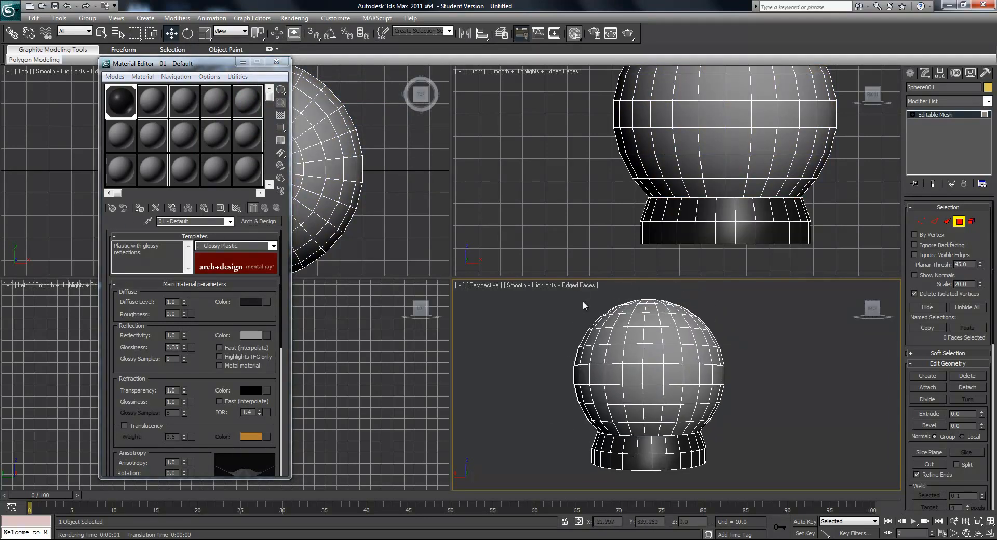
pyautogui.moveTo(570, 300); pyautogui.dragTo(730, 436)
pyautogui.keyDown('alt'); pyautogui.moveTo(617, 415); pyautogui.dragTo(677, 419, button='middle'); pyautogui.keyUp('alt')
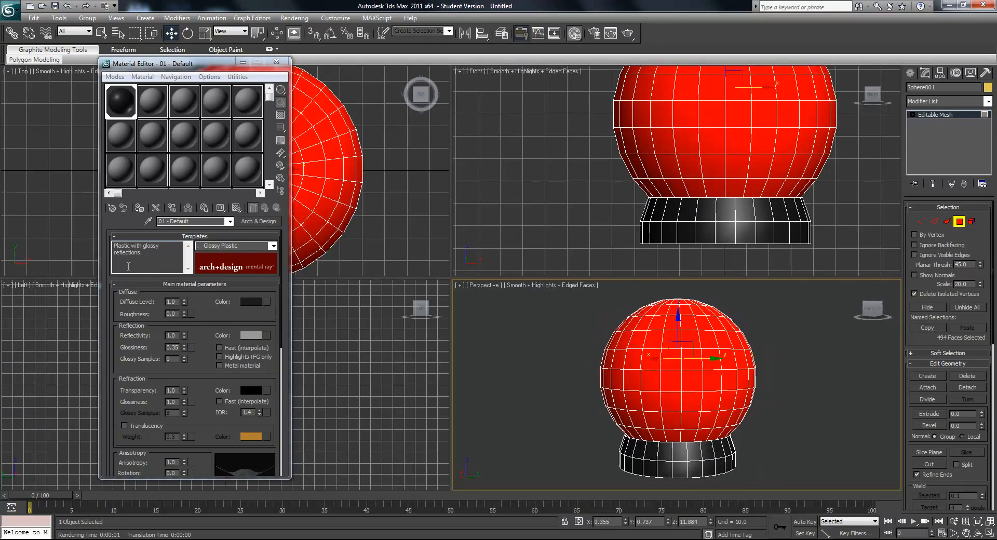
# - Change the second material slot to an Arch & Design material using the Glass (Solid Geometry) template
pyautogui.click(151, 100)
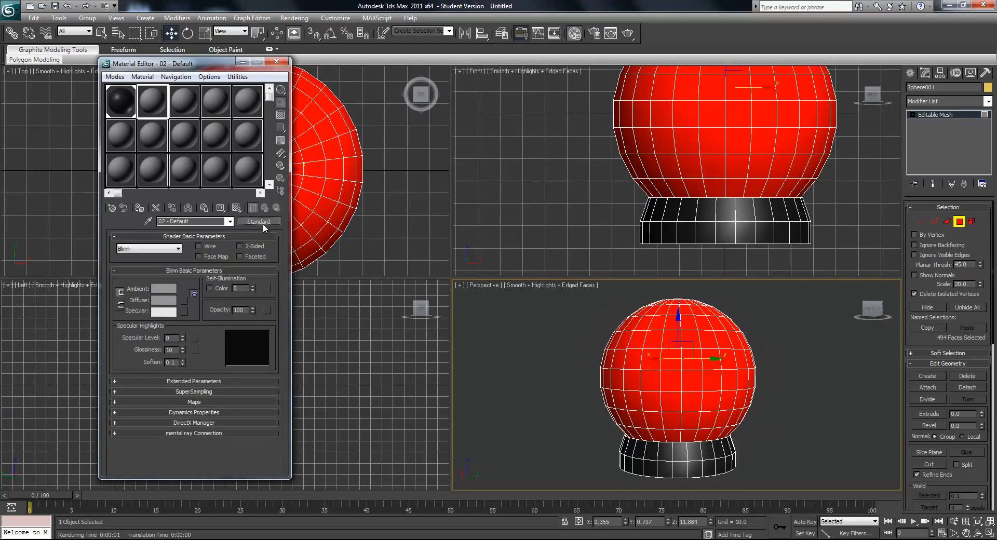
pyautogui.click(262, 222)
pyautogui.doubleClick(415, 308)
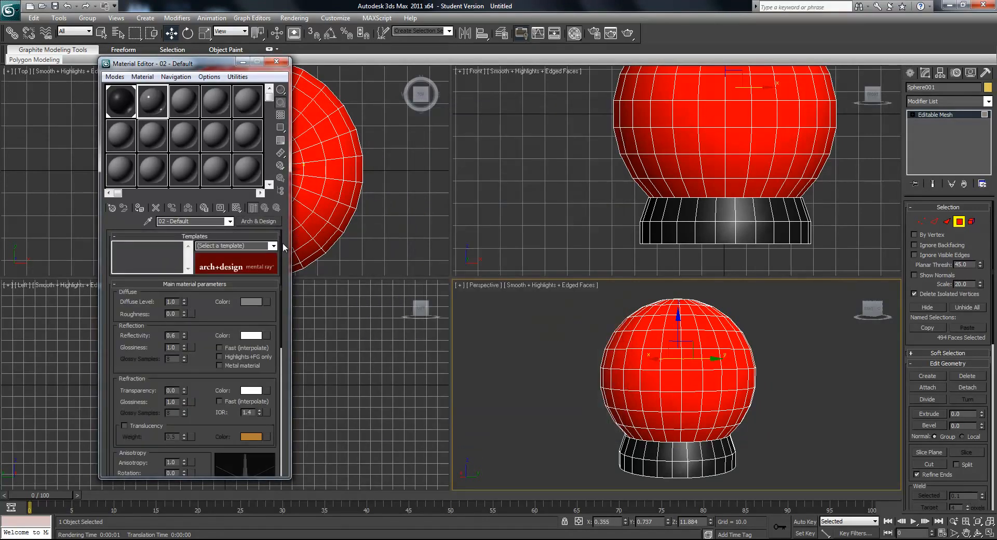
pyautogui.click(273, 245)
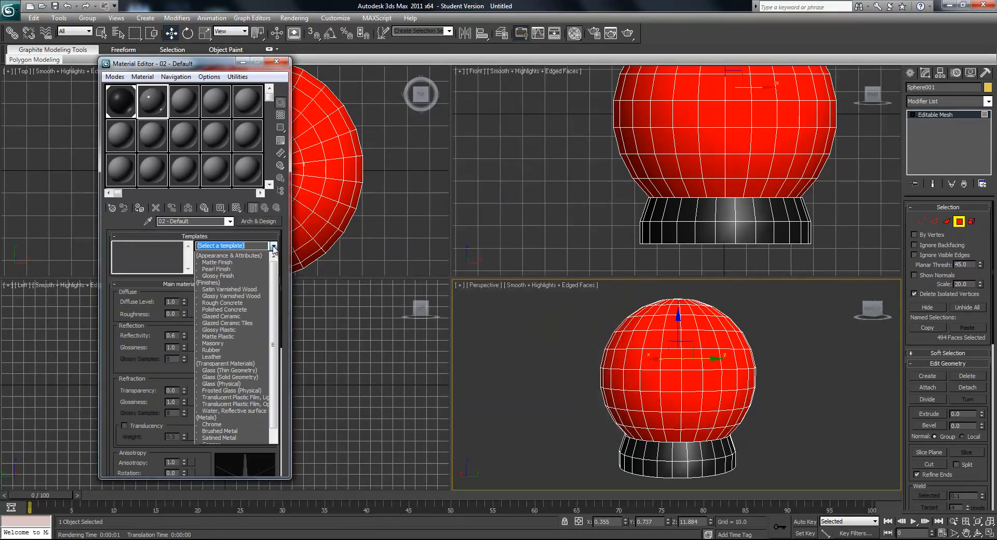
pyautogui.click(238, 377)
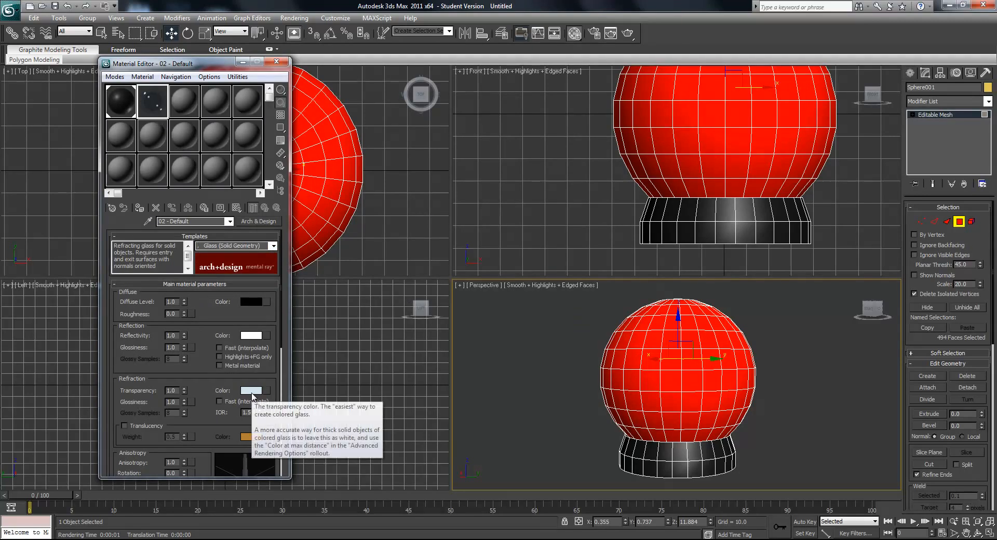
# - Set the glass material's refraction color to white
pyautogui.click(251, 391)
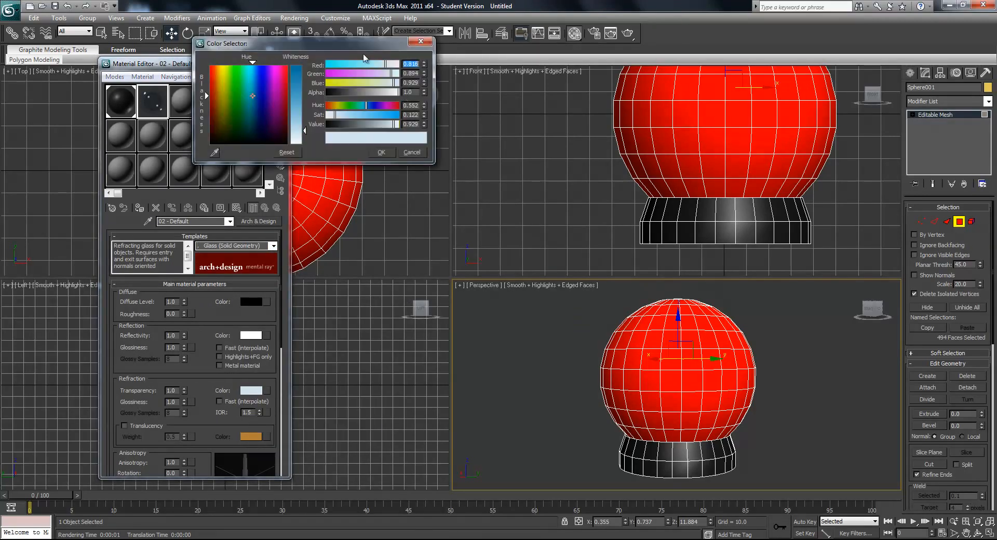
pyautogui.moveTo(304, 138); pyautogui.dragTo(307, 144)
pyautogui.click(380, 152)
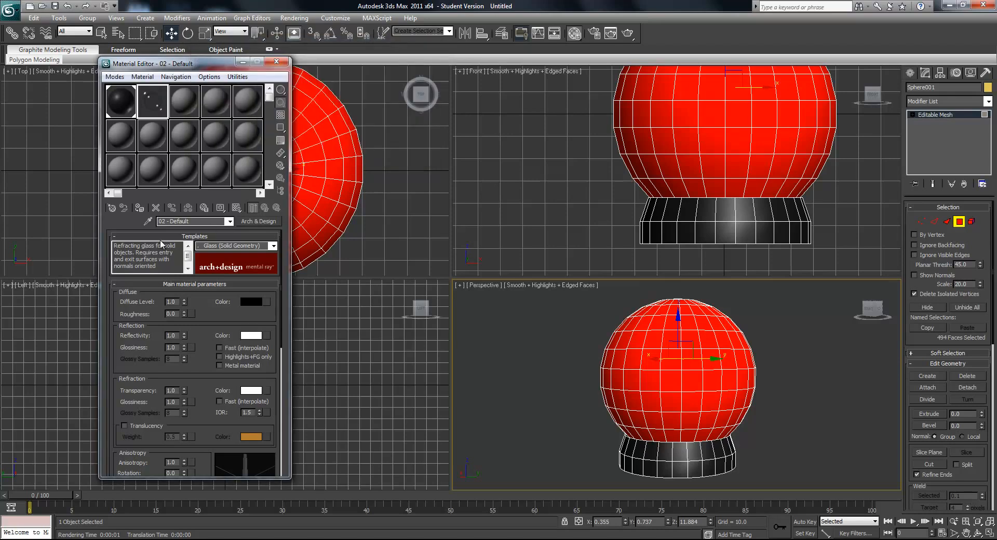
# - Assign the glass material to the selected dome polygons, clear the selection and check the globe with edged faces on in Perspective
pyautogui.click(139, 208)
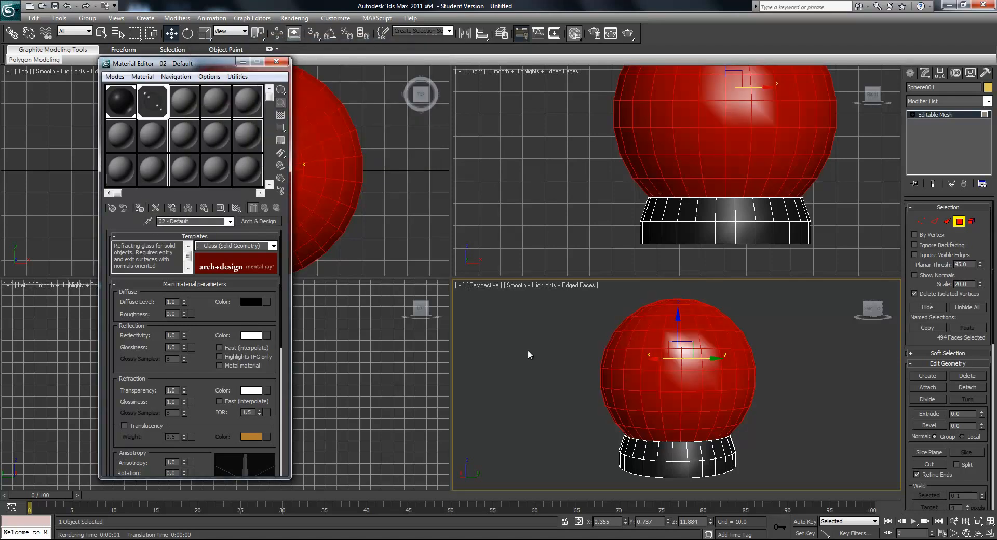
pyautogui.click(556, 378)
pyautogui.press('F4')
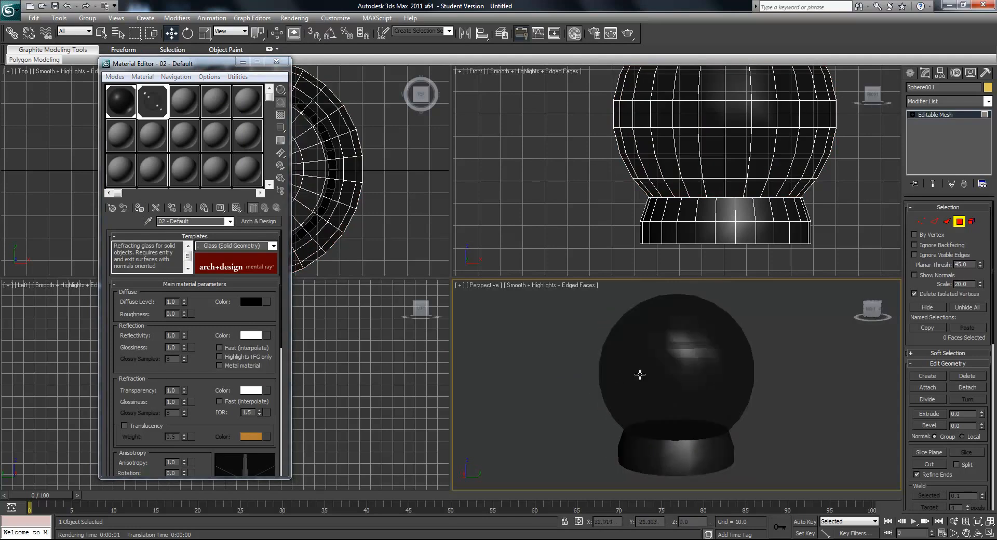
pyautogui.press('F4')
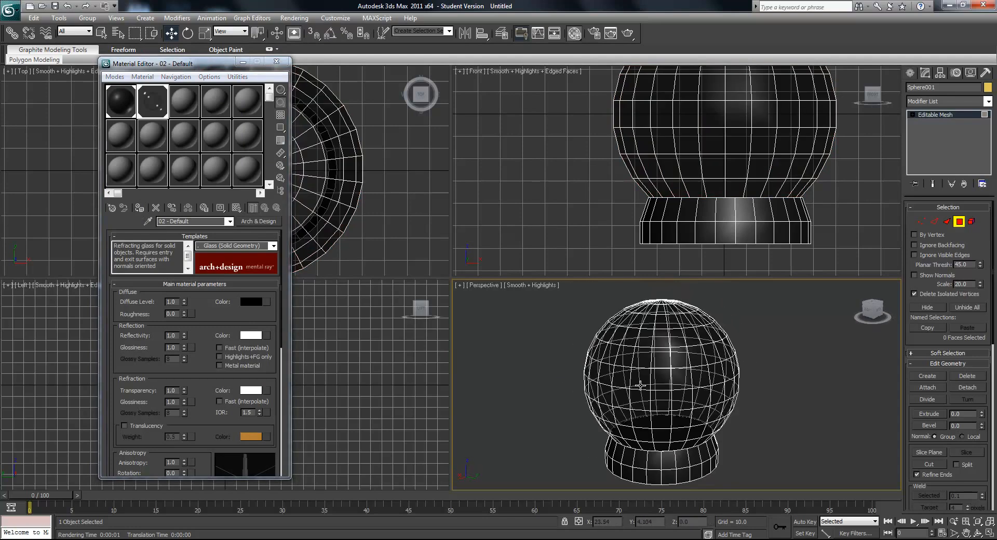
pyautogui.scroll(3, 647, 385)
pyautogui.moveTo(657, 394); pyautogui.dragTo(649, 392, button='middle')
pyautogui.scroll(-3, 650, 392)
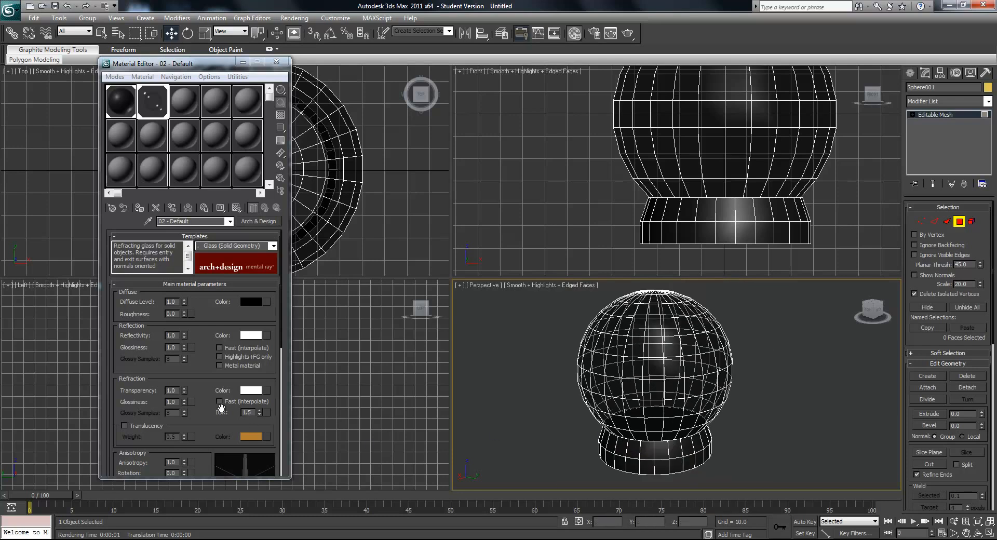
pyautogui.keyDown('alt'); pyautogui.moveTo(585, 425); pyautogui.dragTo(568, 422, button='middle'); pyautogui.keyUp('alt')
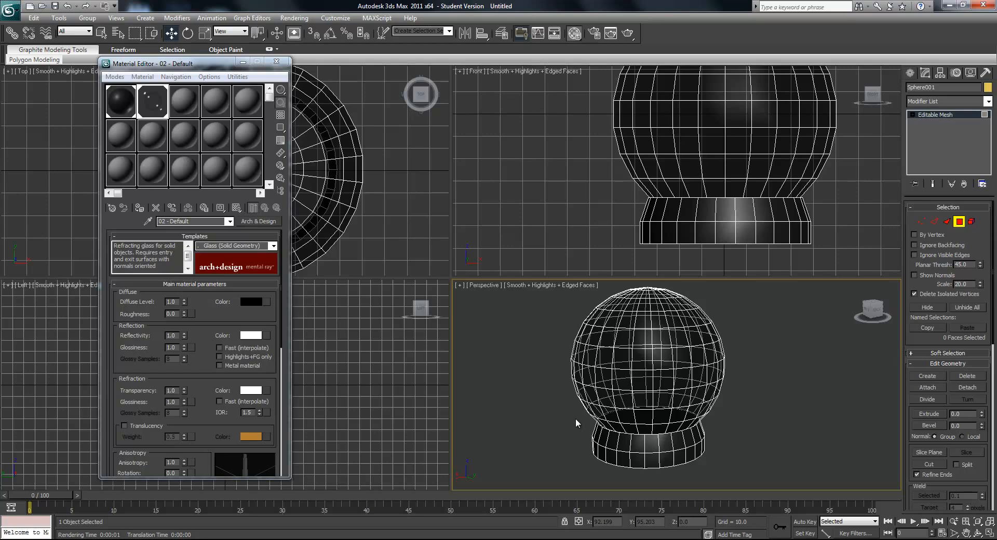
pyautogui.scroll(5, 781, 394)
pyautogui.scroll(-4, 790, 395)
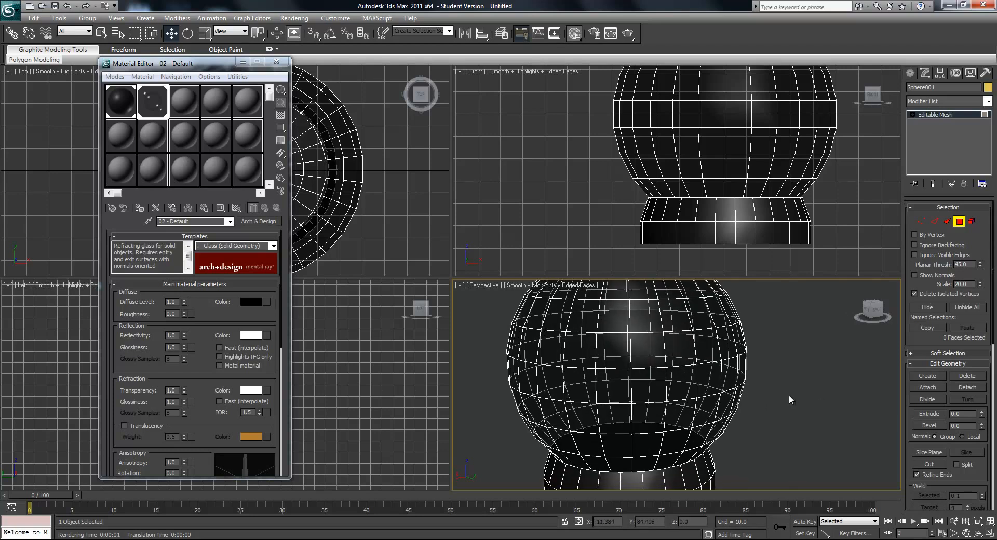
# - Create a Snow particle emitter about 32 wide and 35 long, centred over the globe in the Top viewport
pyautogui.click(910, 73)
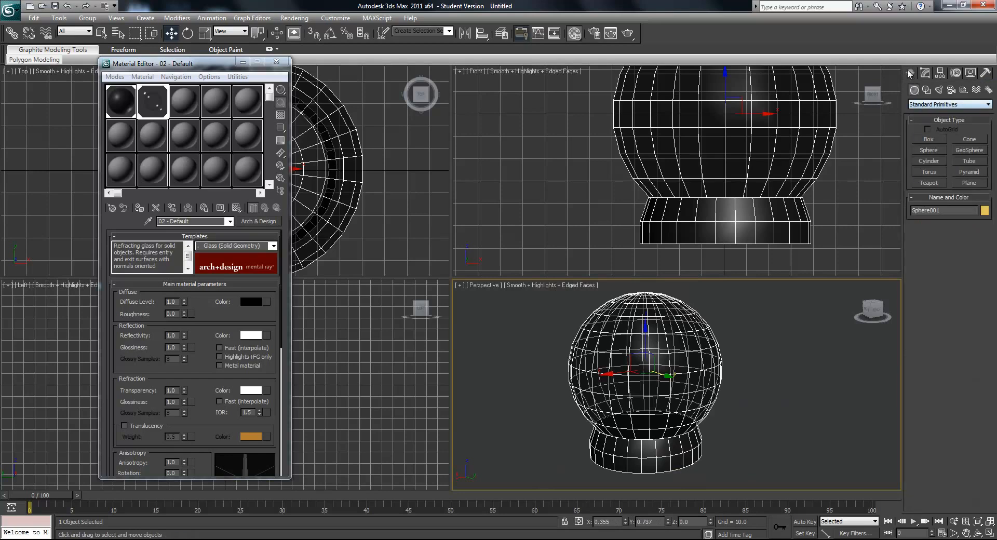
pyautogui.click(925, 106)
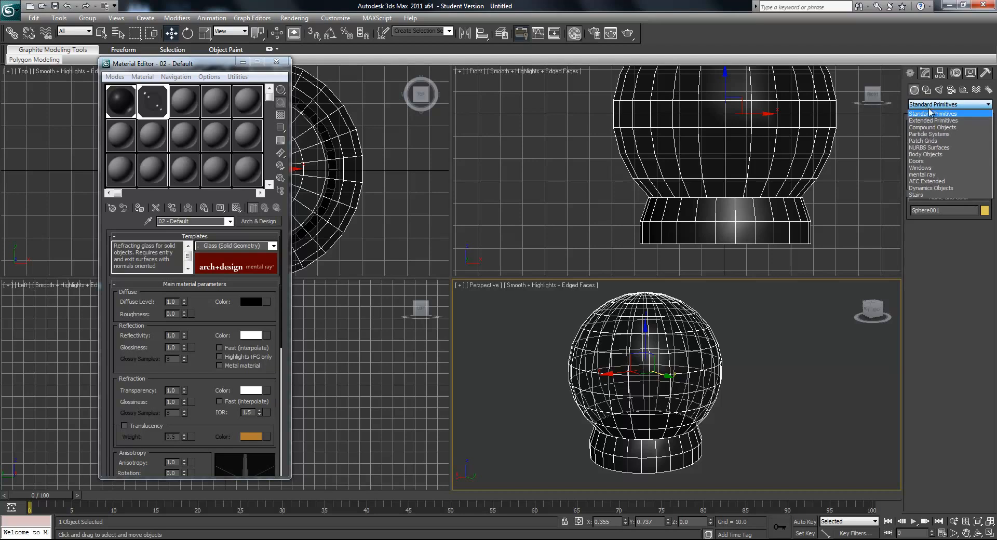
pyautogui.click(933, 135)
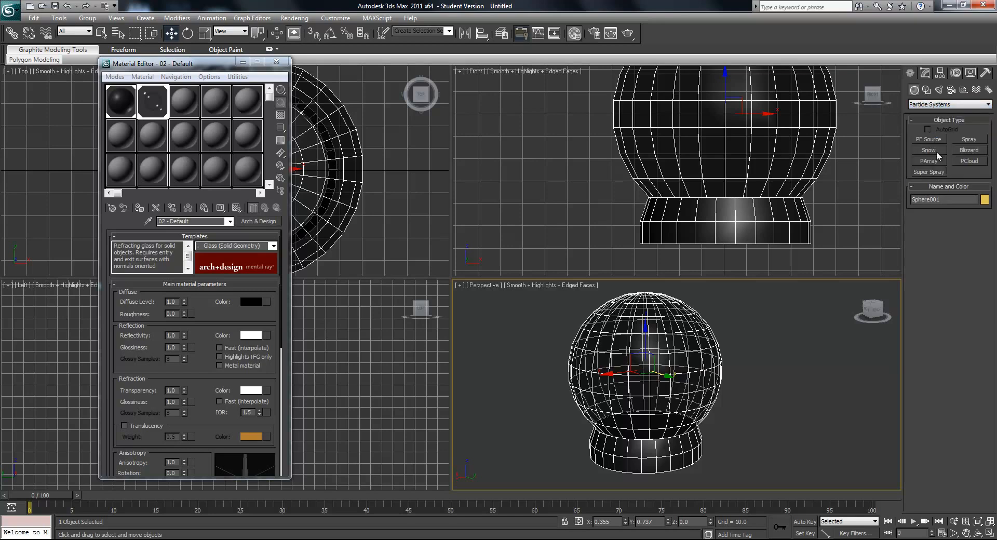
pyautogui.click(929, 150)
pyautogui.keyDown('alt'); pyautogui.moveTo(622, 372); pyautogui.dragTo(635, 427, button='middle'); pyautogui.keyUp('alt')
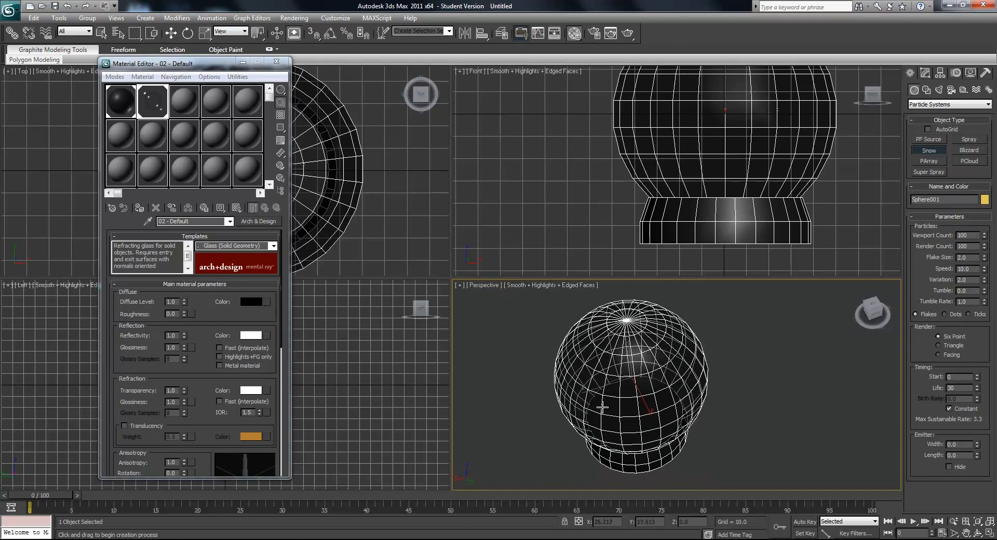
pyautogui.moveTo(194, 63); pyautogui.dragTo(61, 203)
pyautogui.moveTo(215, 147); pyautogui.dragTo(291, 217)
pyautogui.hotkey('ctrl', 'z')
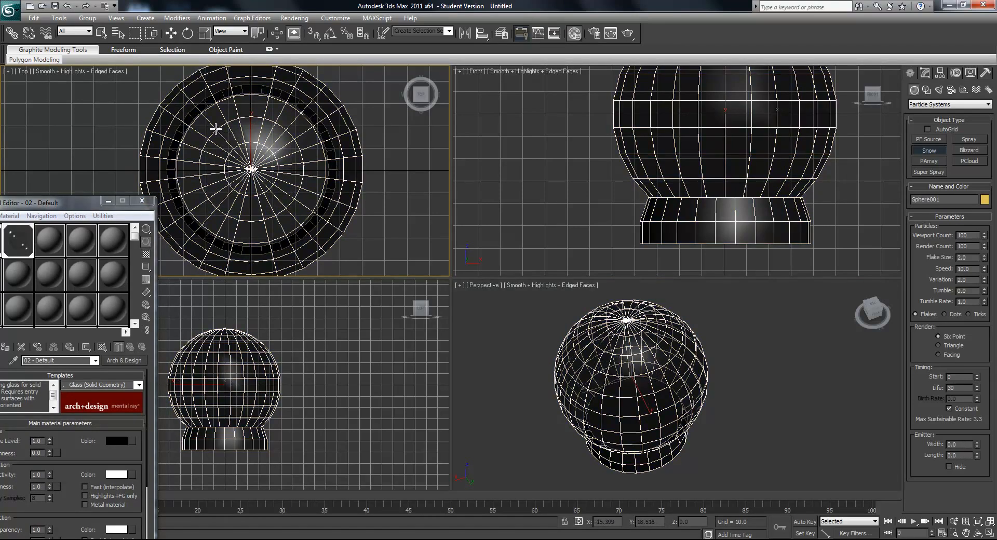
pyautogui.moveTo(215, 129); pyautogui.dragTo(286, 207)
# - Move the snow emitter up to the top of the dome, at a Z height of about 48.5
pyautogui.click(171, 33)
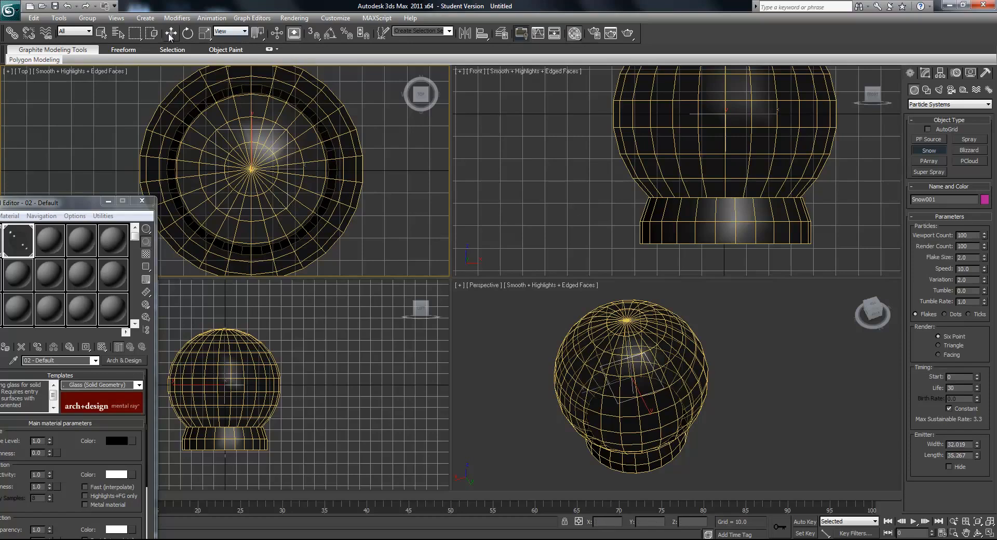
pyautogui.moveTo(713, 160); pyautogui.dragTo(713, 222, button='middle')
pyautogui.moveTo(712, 156); pyautogui.dragTo(719, 46)
pyautogui.keyDown('alt'); pyautogui.moveTo(652, 372); pyautogui.dragTo(642, 440, button='middle'); pyautogui.keyUp('alt')
pyautogui.scroll(5, 655, 426)
pyautogui.scroll(3, 659, 450)
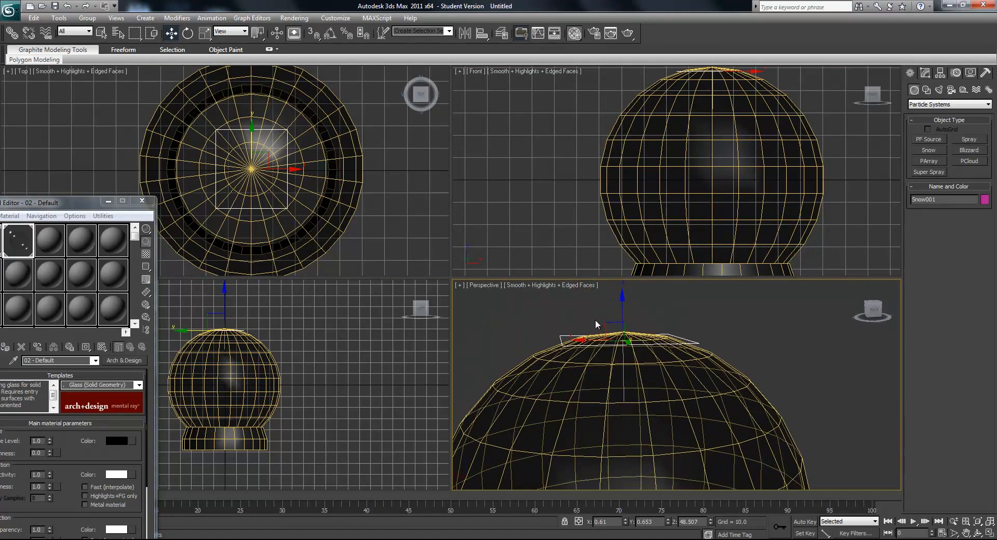
# - Lower the snow emitter just inside the dome's top, to a Z height of about 44
pyautogui.keyDown('alt'); pyautogui.moveTo(622, 344); pyautogui.dragTo(613, 335, button='middle'); pyautogui.keyUp('alt')
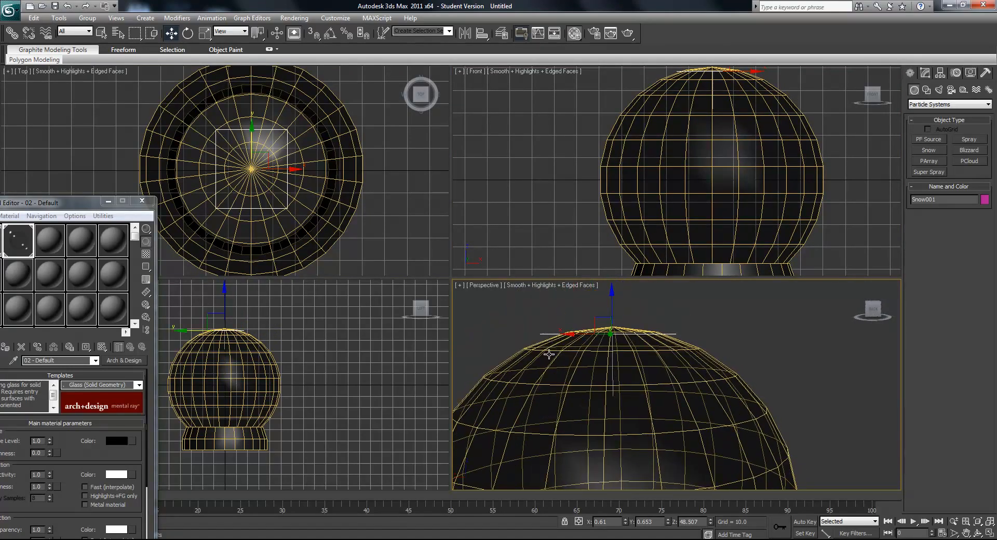
pyautogui.moveTo(611, 301); pyautogui.dragTo(620, 319)
pyautogui.moveTo(618, 341)
pyautogui.keyDown('alt'); pyautogui.mouseDown(button='middle')
pyautogui.moveTo(655, 415)
pyautogui.moveTo(703, 403)
pyautogui.moveTo(688, 366)
pyautogui.moveTo(659, 333)
pyautogui.moveTo(699, 462)
pyautogui.moveTo(717, 403)
pyautogui.moveTo(670, 427)
pyautogui.moveTo(685, 452)
pyautogui.moveTo(675, 400)
pyautogui.moveTo(634, 352)
pyautogui.mouseUp(button='middle'); pyautogui.keyUp('alt')
pyautogui.scroll(3, 647, 316)
pyautogui.scroll(3, 707, 416)
pyautogui.scroll(-3, 707, 417)
pyautogui.scroll(1, 717, 403)
pyautogui.scroll(-2, 670, 426)
pyautogui.scroll(-2, 685, 451)
pyautogui.moveTo(675, 382); pyautogui.dragTo(657, 338, button='middle')
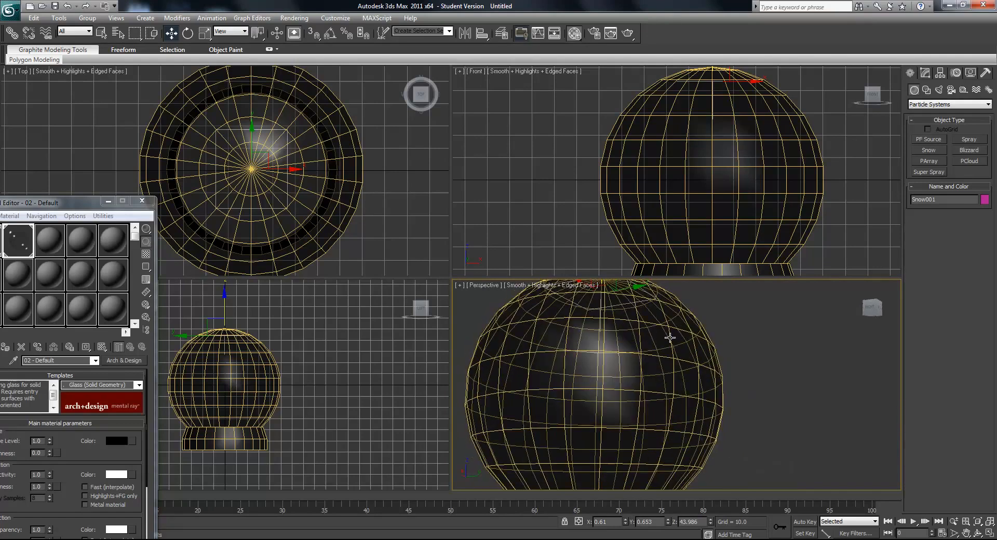
pyautogui.scroll(-4, 641, 410)
pyautogui.keyDown('alt'); pyautogui.moveTo(682, 424); pyautogui.dragTo(682, 397, button='middle'); pyautogui.keyUp('alt')
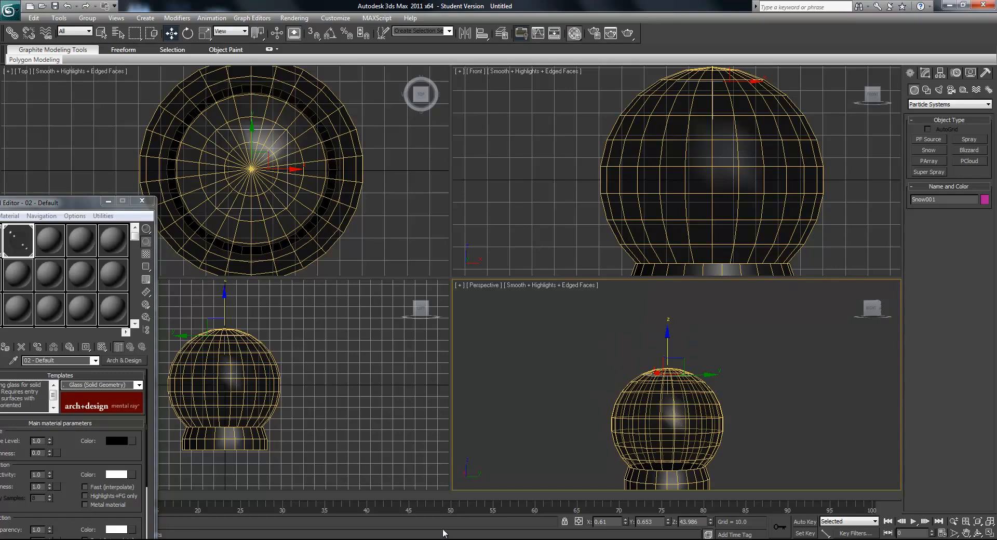
# - Switch to the snow globe folder, play the reference video snow globe.avi and close the player
pyautogui.hotkey('alt', 'Tab')
pyautogui.doubleClick(118, 78)
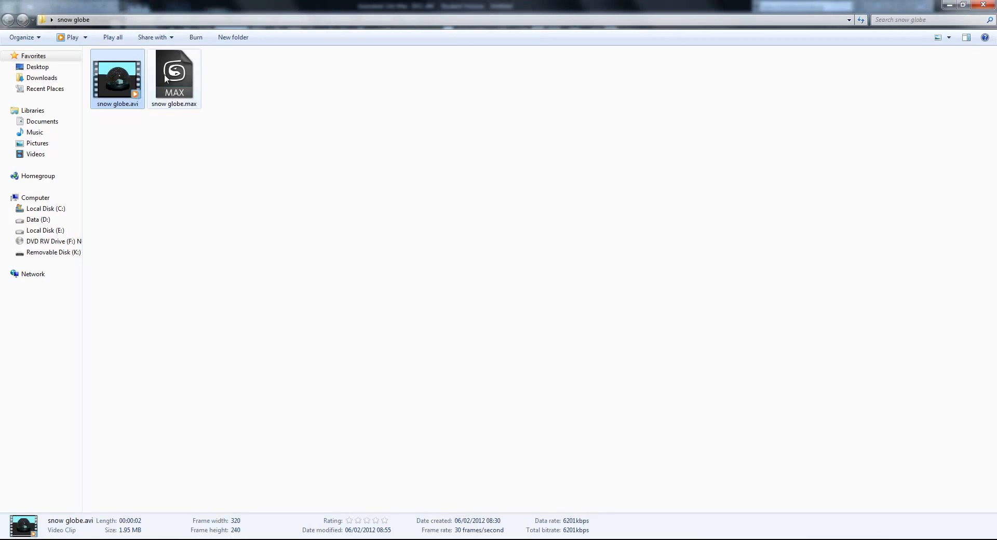
pyautogui.doubleClick(71, 11)
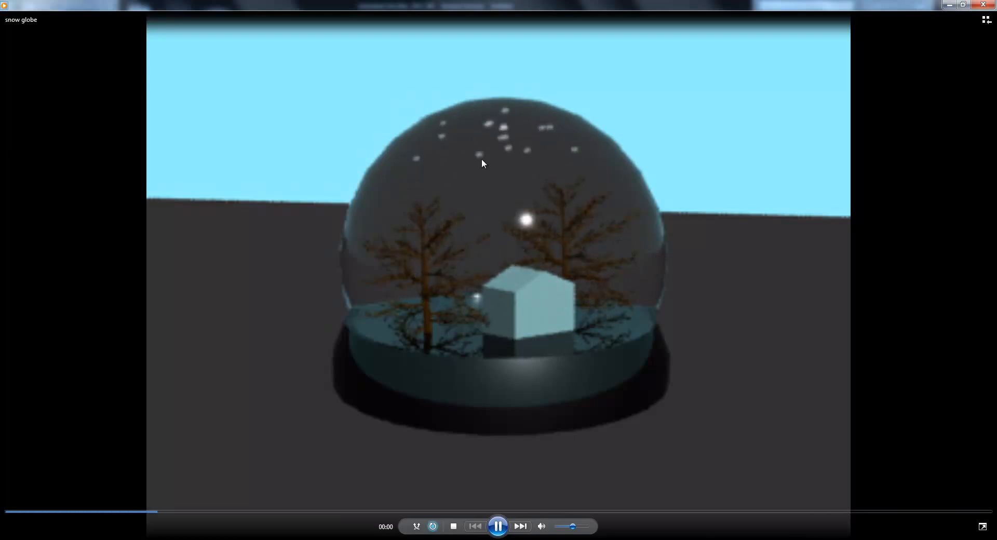
pyautogui.click(982, 4)
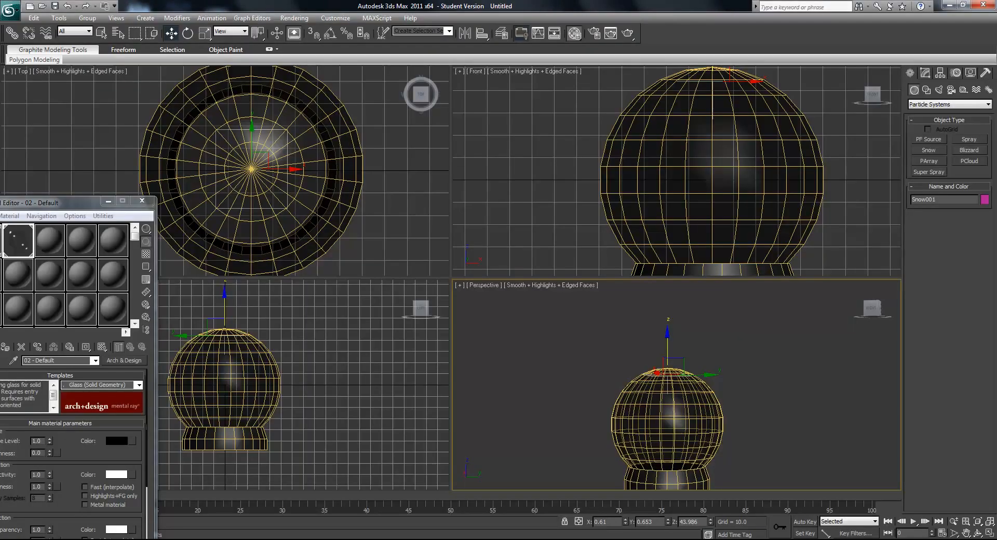
# - Return to 3ds Max and lower the snow emitter inside the dome to a Z height of about 36.4
pyautogui.keyDown('alt'); pyautogui.moveTo(737, 337); pyautogui.dragTo(688, 368, button='middle'); pyautogui.keyUp('alt')
pyautogui.moveTo(668, 351); pyautogui.dragTo(668, 360)
pyautogui.keyDown('alt'); pyautogui.moveTo(668, 360); pyautogui.dragTo(665, 331, button='middle'); pyautogui.keyUp('alt')
# - Scale the snow emitter uniformly to about 136% within the dome and close the Material Editor
pyautogui.click(207, 32)
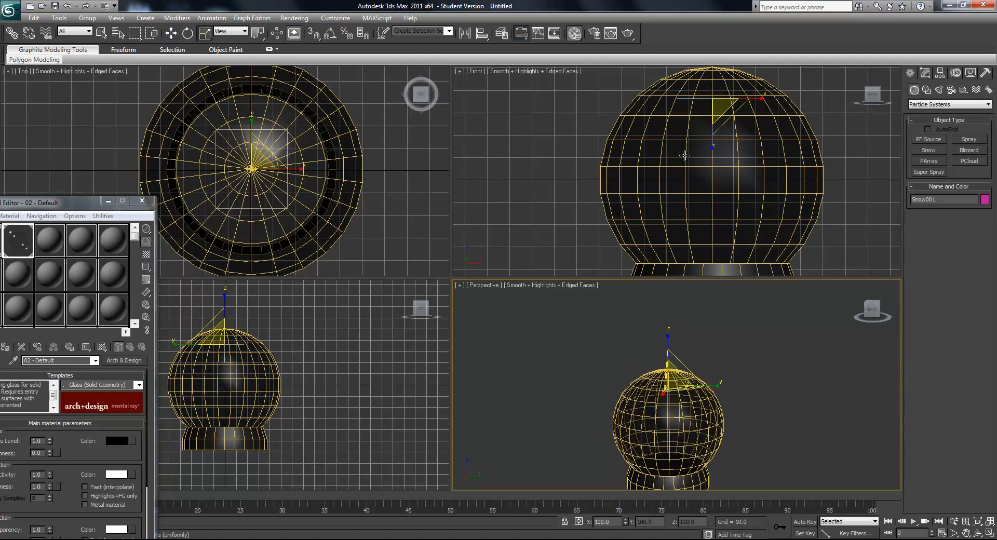
pyautogui.moveTo(755, 133); pyautogui.dragTo(734, 167, button='middle')
pyautogui.moveTo(732, 134); pyautogui.dragTo(764, 127)
pyautogui.moveTo(701, 122); pyautogui.dragTo(726, 108)
pyautogui.moveTo(702, 434); pyautogui.dragTo(697, 402, button='middle')
pyautogui.keyDown('alt'); pyautogui.moveTo(698, 403); pyautogui.dragTo(711, 422, button='middle'); pyautogui.keyUp('alt')
pyautogui.scroll(4, 714, 421)
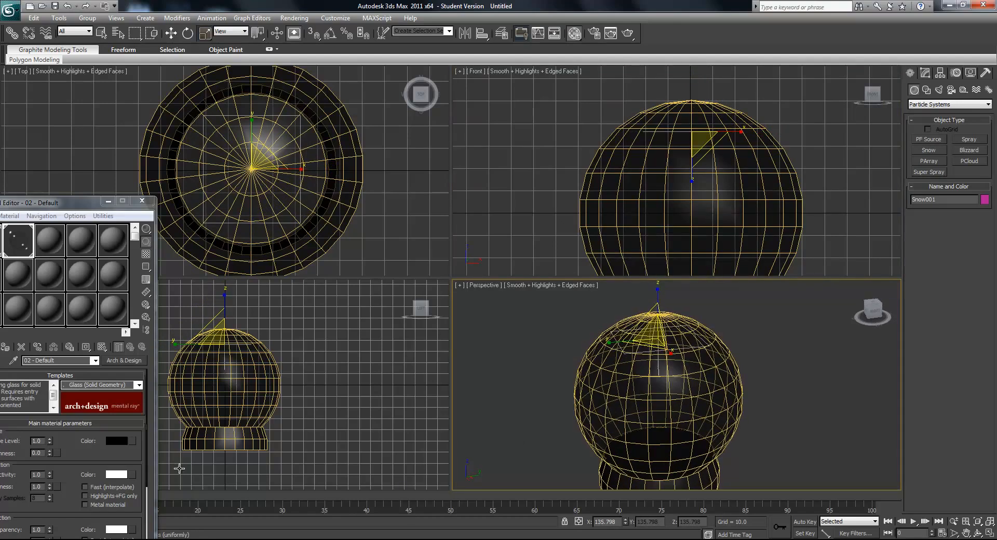
pyautogui.click(142, 200)
# - Play the snow animation in the Perspective viewport to examine how the flakes fall, and stop at frame 86
pyautogui.moveTo(16, 493)
pyautogui.mouseDown()
pyautogui.moveTo(262, 494)
pyautogui.moveTo(18, 494)
pyautogui.mouseUp()
pyautogui.moveTo(686, 419); pyautogui.dragTo(686, 404, button='middle')
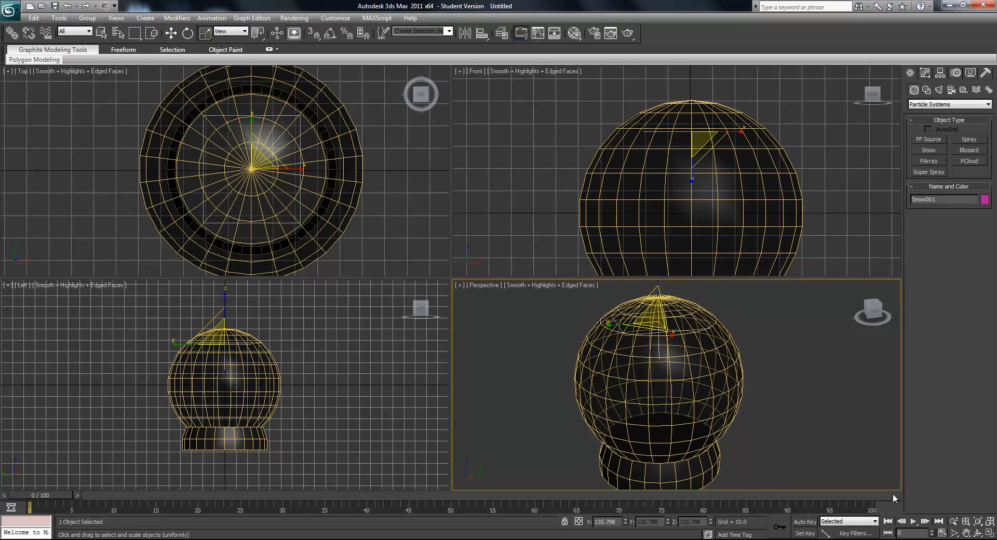
pyautogui.click(914, 522)
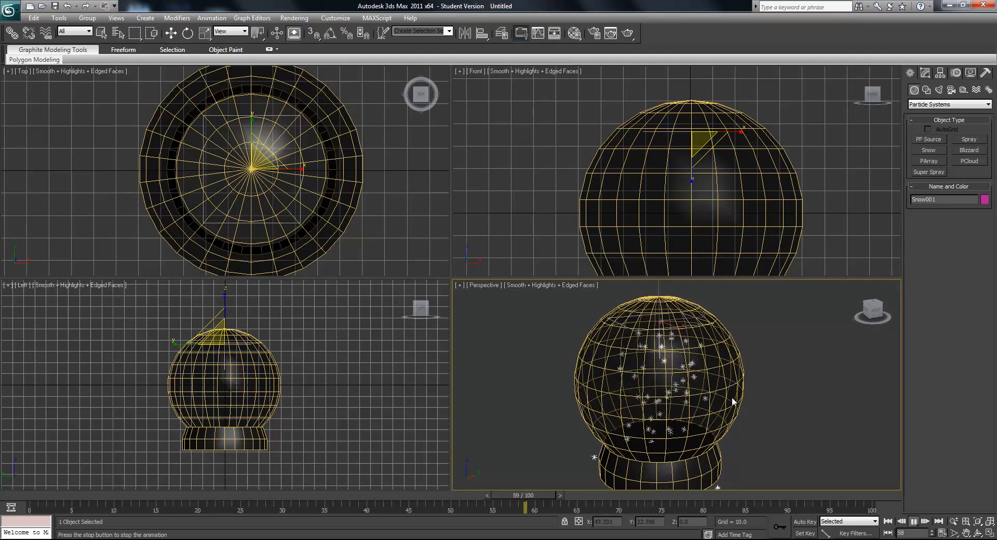
pyautogui.click(914, 522)
# - Set the snow's particle speed to 2 and play the animation to check the fall
pyautogui.press('w')
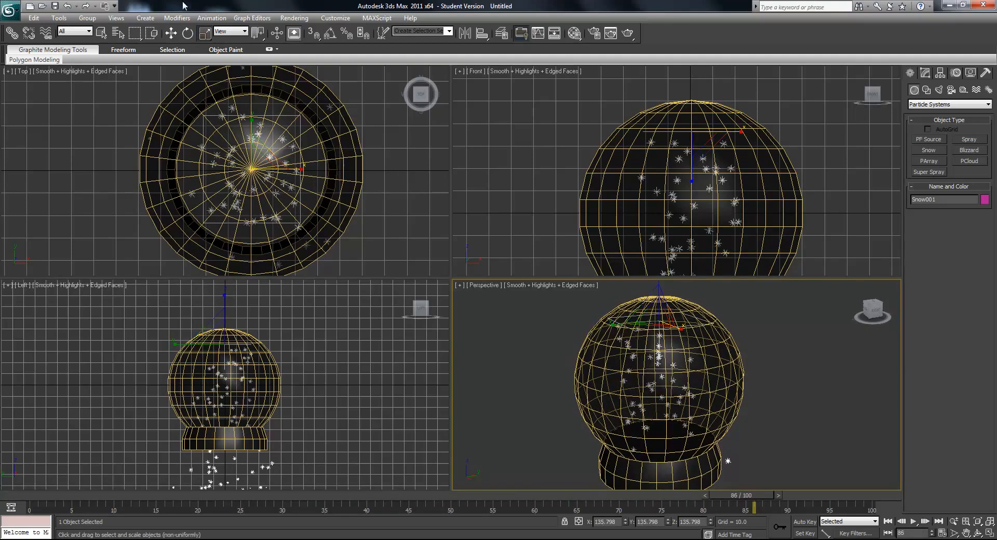
pyautogui.click(924, 74)
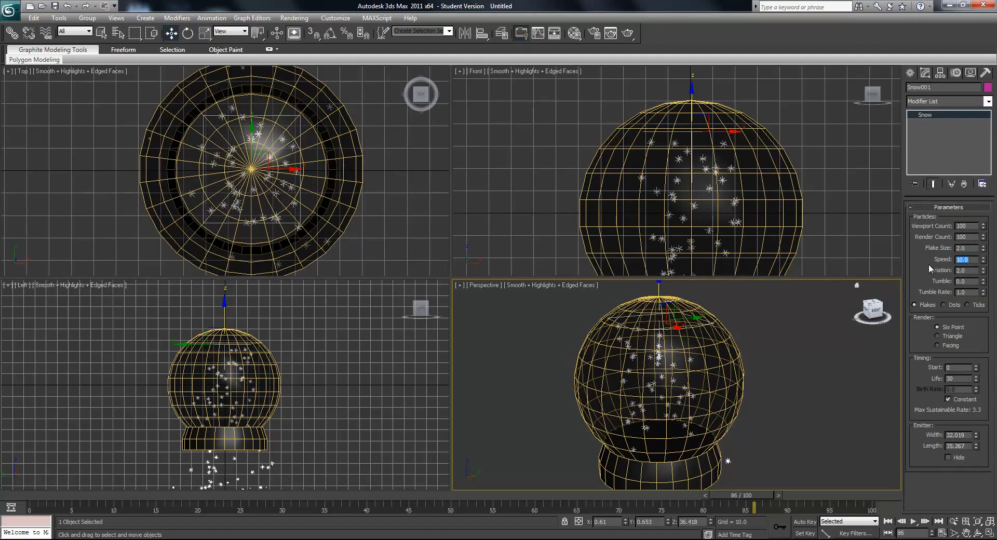
pyautogui.write('2')
pyautogui.press('Return')
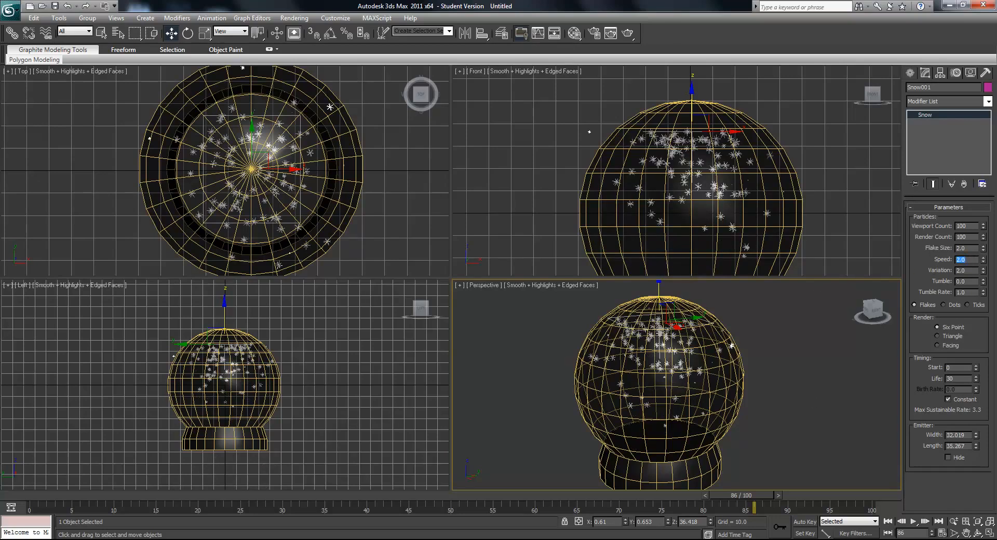
pyautogui.click(913, 523)
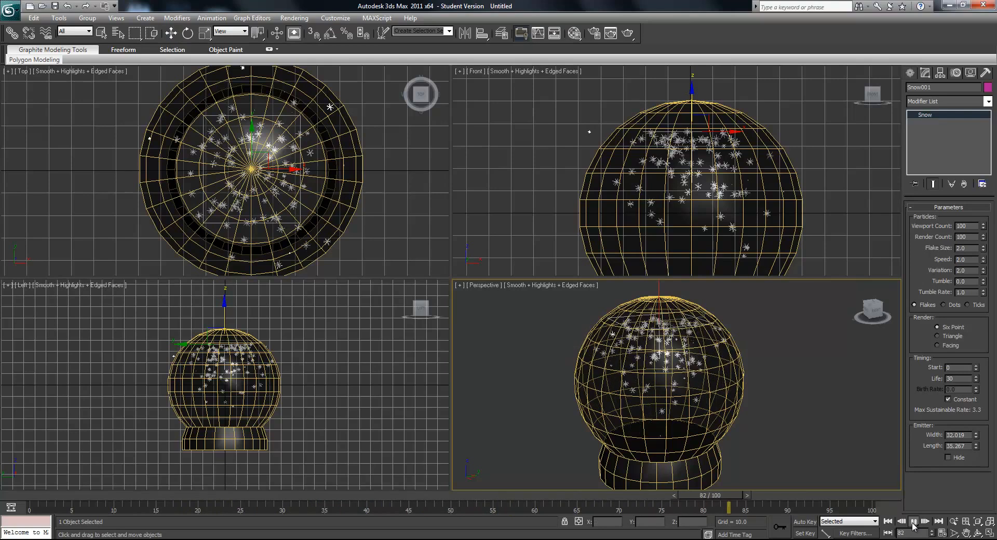
pyautogui.click(913, 522)
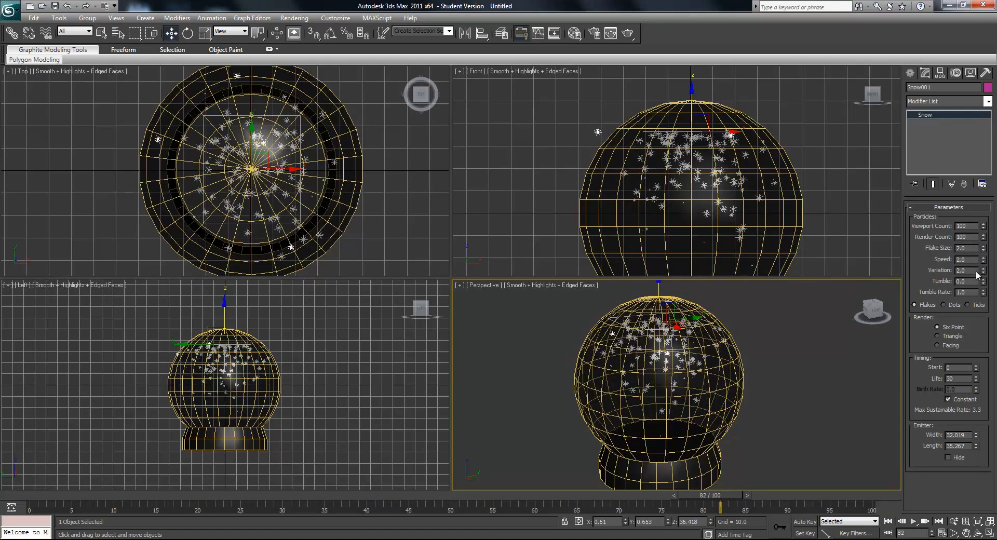
# - Set the snow's variation to 1.905 and speed to 4.375, and replay the animation to check the fall
pyautogui.moveTo(985, 275)
pyautogui.mouseDown()
pyautogui.moveTo(982, 265)
pyautogui.moveTo(983, 279)
pyautogui.mouseUp()
pyautogui.moveTo(980, 536); pyautogui.dragTo(967, 19)
pyautogui.moveTo(353, 496); pyautogui.dragTo(104, 496)
pyautogui.click(913, 521)
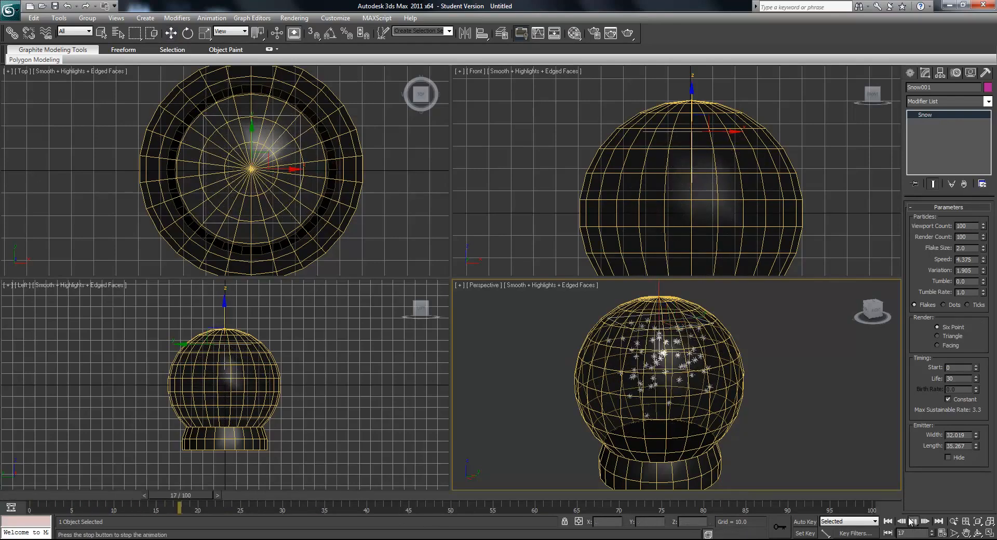
pyautogui.click(913, 521)
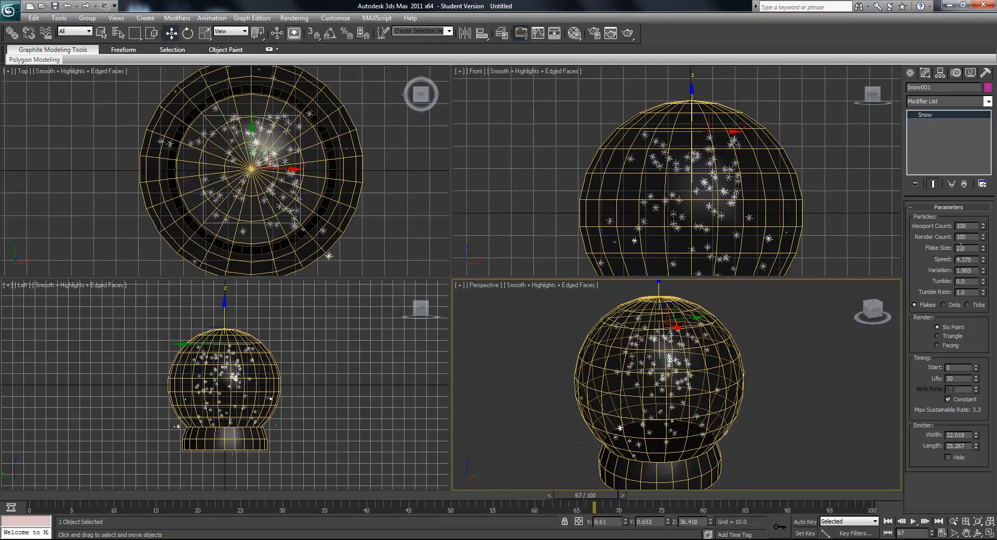
# - Reduce the snow's speed to 3.28 and scrub the timeline to frame 60
pyautogui.moveTo(982, 265); pyautogui.dragTo(995, 364)
pyautogui.keyDown('alt'); pyautogui.moveTo(718, 465); pyautogui.dragTo(696, 454, button='middle'); pyautogui.keyUp('alt')
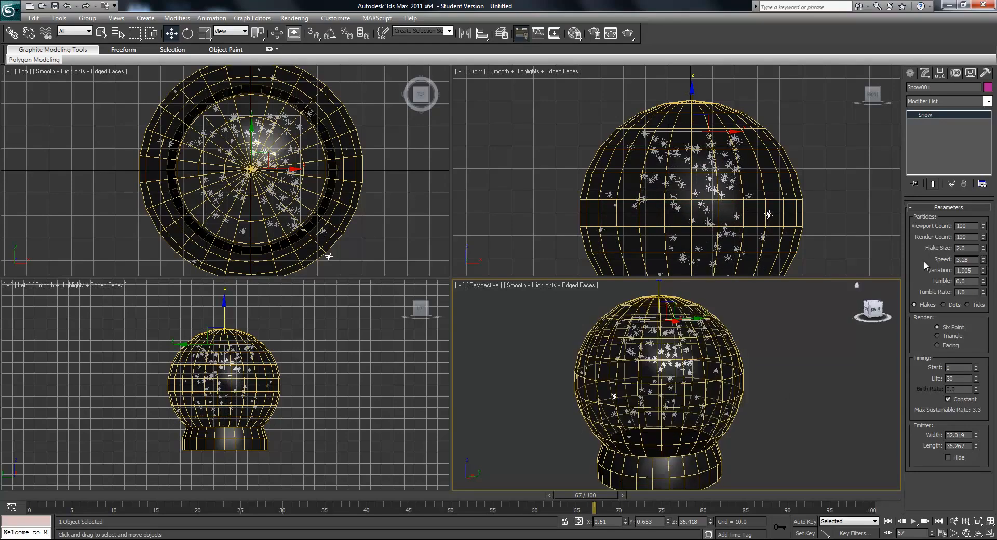
pyautogui.moveTo(381, 493); pyautogui.dragTo(551, 514)
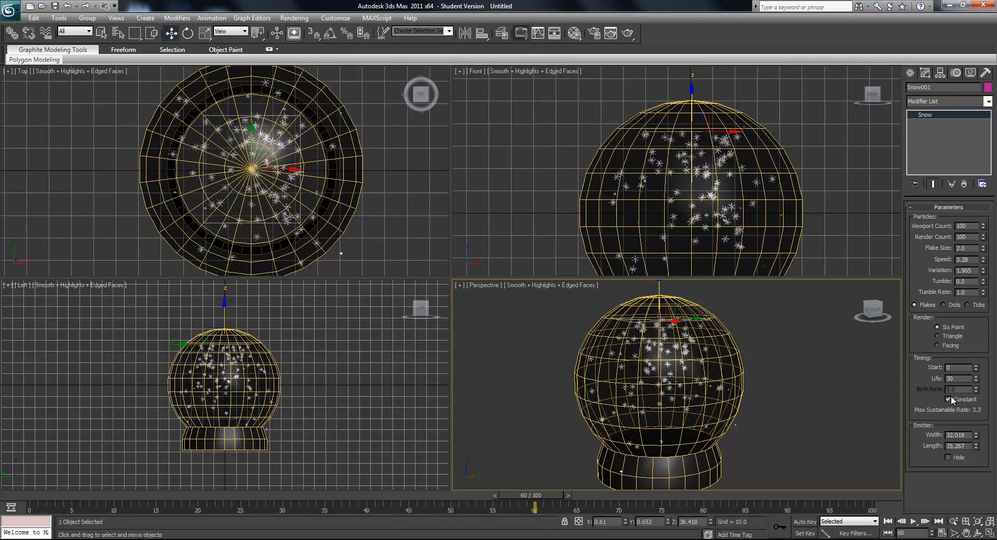
# - Set the snow particles' life to 100 and check the fall around the base at frame 57
pyautogui.moveTo(961, 377); pyautogui.dragTo(923, 378)
pyautogui.write('100')
pyautogui.press('Return')
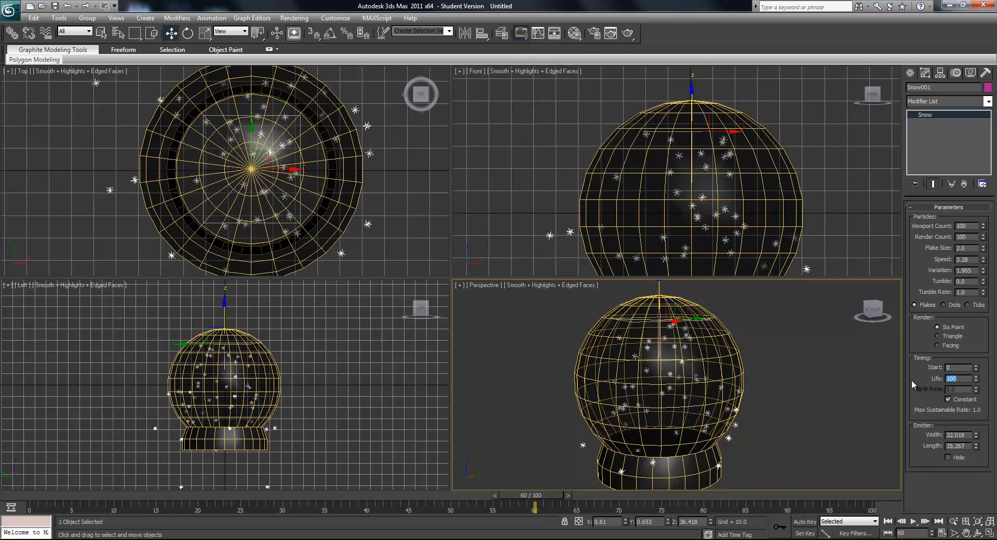
pyautogui.moveTo(515, 497); pyautogui.dragTo(492, 515)
pyautogui.press('w')
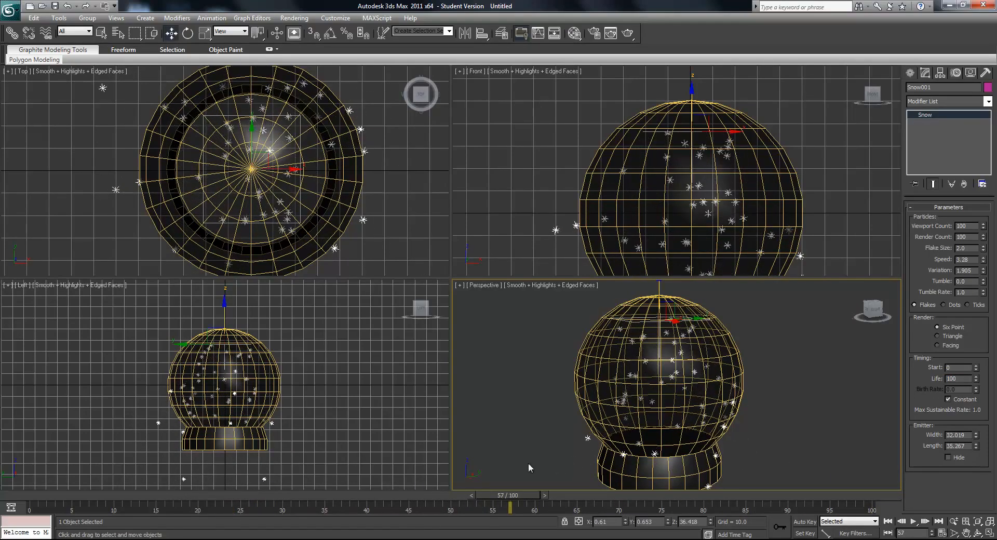
pyautogui.keyDown('alt'); pyautogui.moveTo(678, 464); pyautogui.dragTo(697, 471, button='middle'); pyautogui.keyUp('alt')
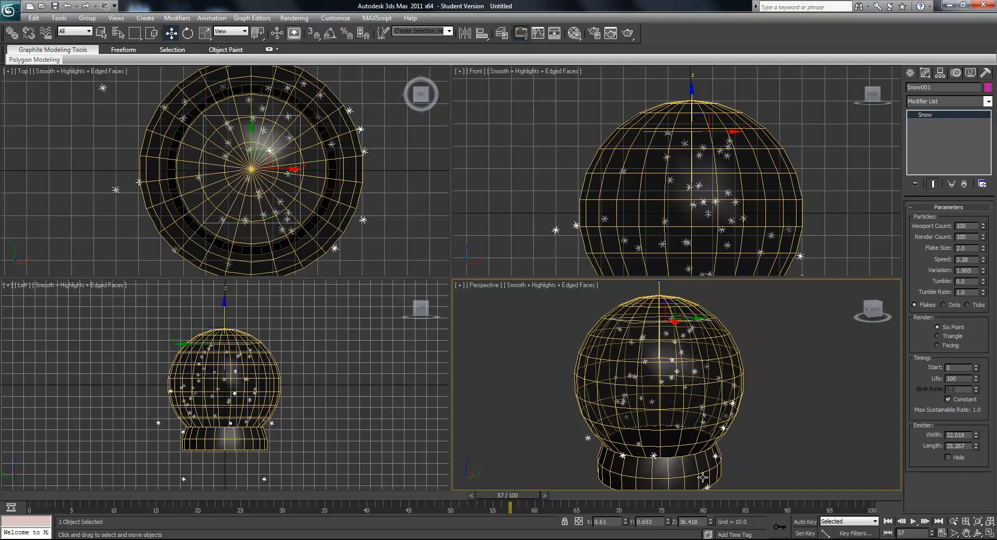
# - Open the Material Editor, reframe the snow in the perspective view, and select the third material slot
pyautogui.keyDown('alt'); pyautogui.moveTo(705, 476); pyautogui.dragTo(690, 399, button='middle'); pyautogui.keyUp('alt')
pyautogui.click(293, 17)
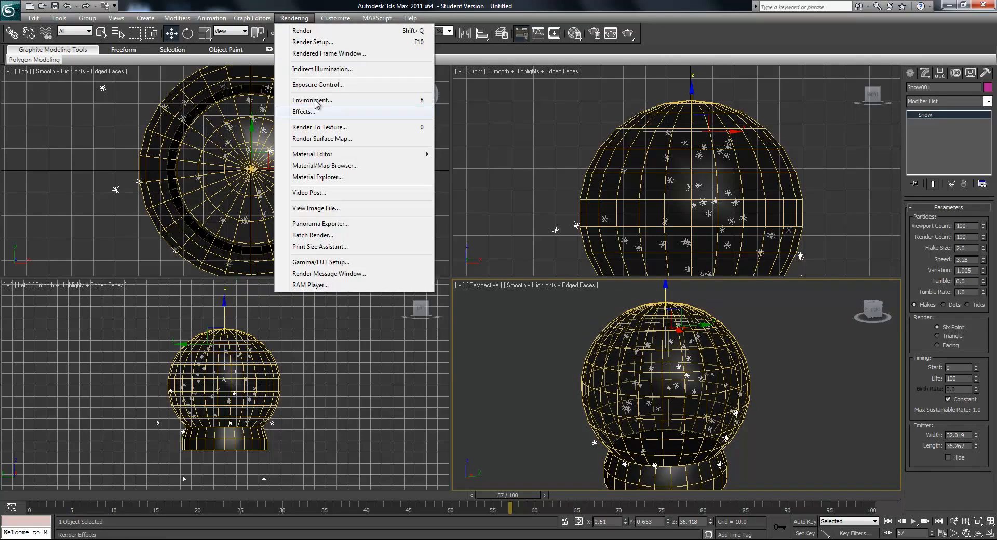
pyautogui.moveTo(361, 154)
pyautogui.click(510, 156)
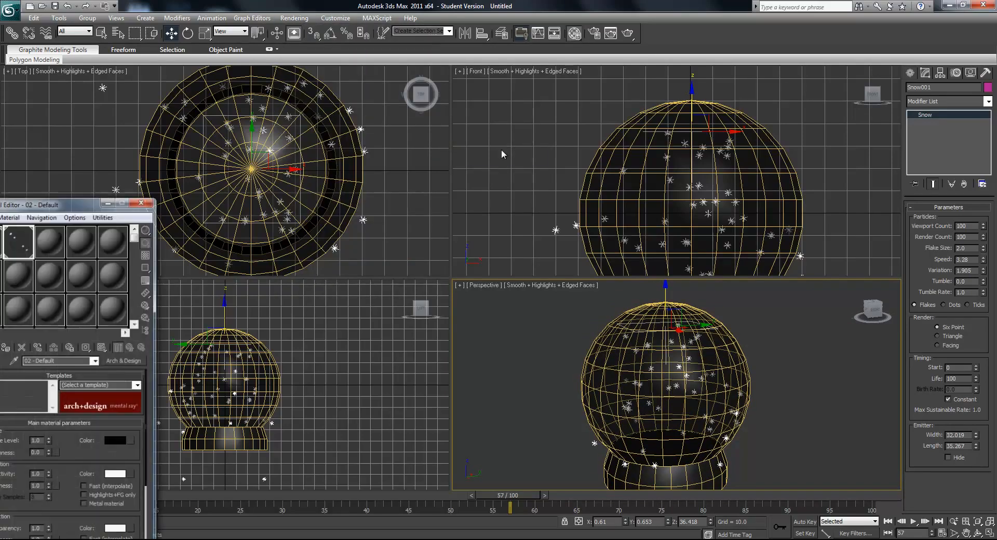
pyautogui.moveTo(68, 207); pyautogui.dragTo(259, 94)
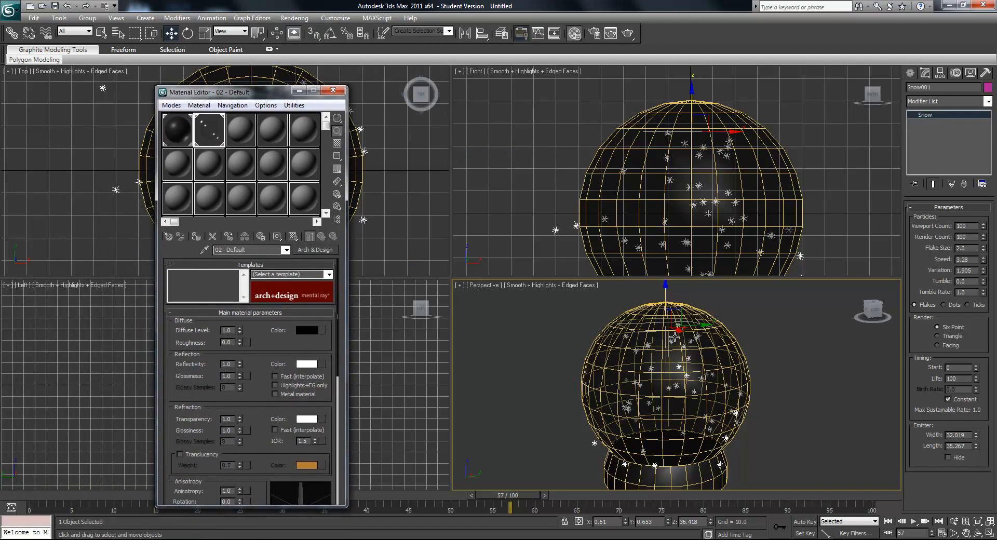
pyautogui.moveTo(690, 367); pyautogui.dragTo(684, 364, button='middle')
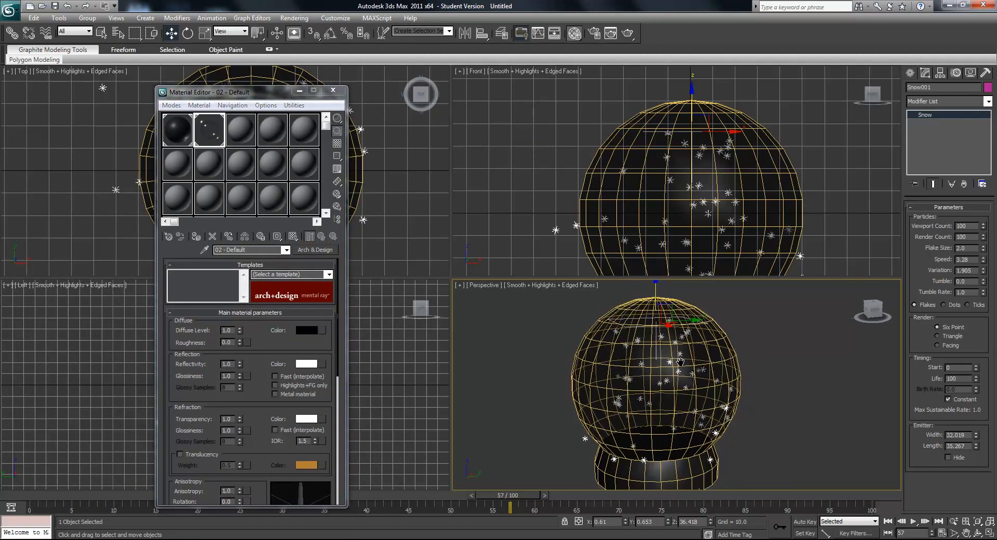
pyautogui.scroll(5, 684, 364)
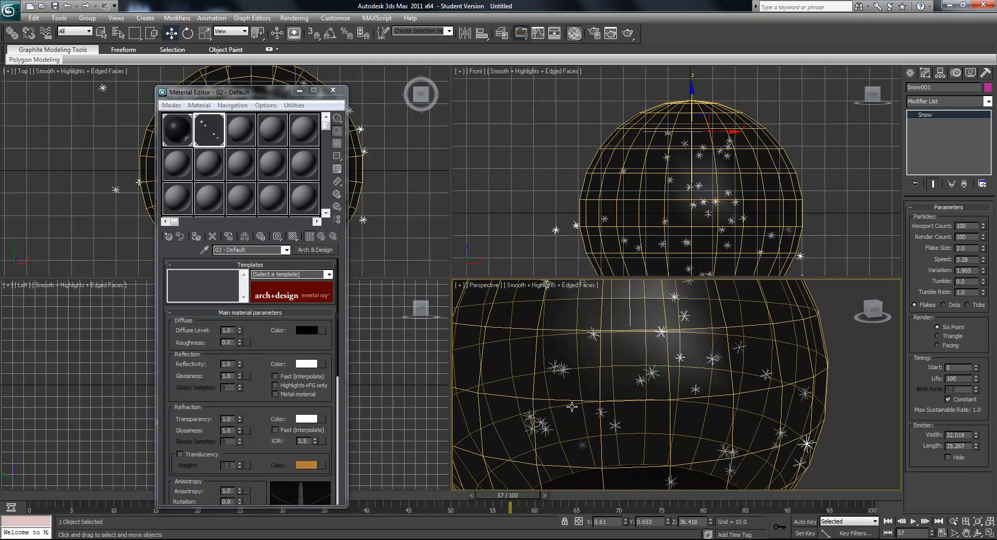
pyautogui.scroll(-3, 625, 408)
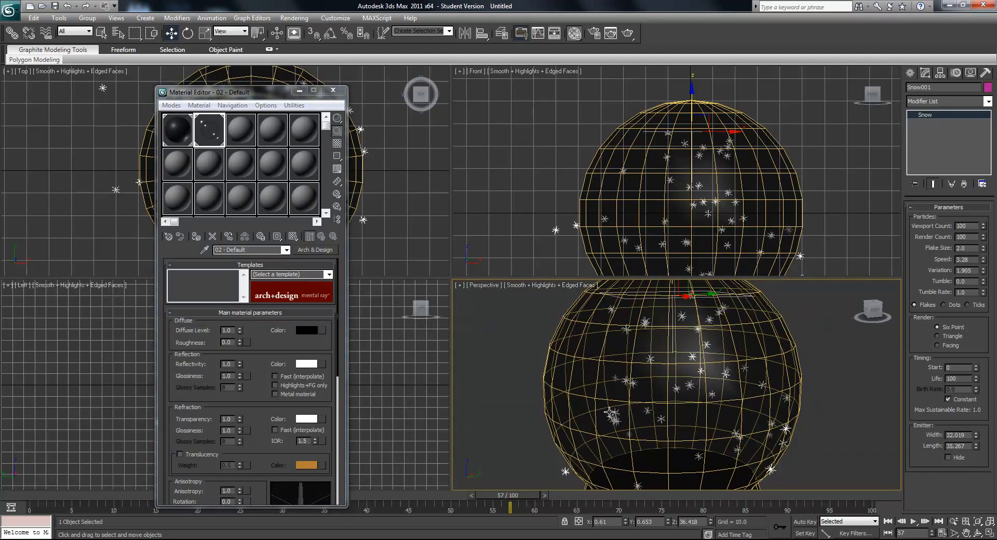
pyautogui.moveTo(656, 395); pyautogui.dragTo(635, 390, button='middle')
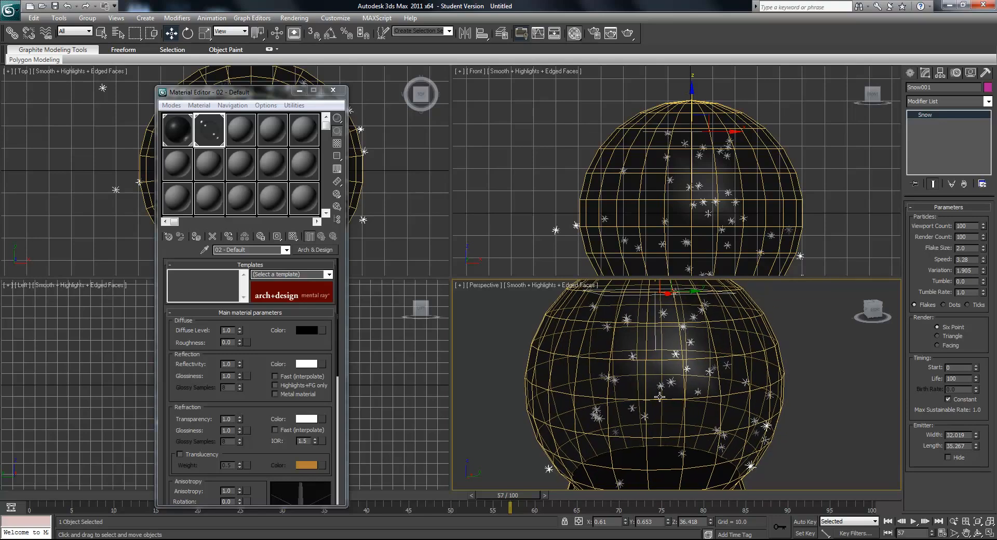
pyautogui.click(242, 138)
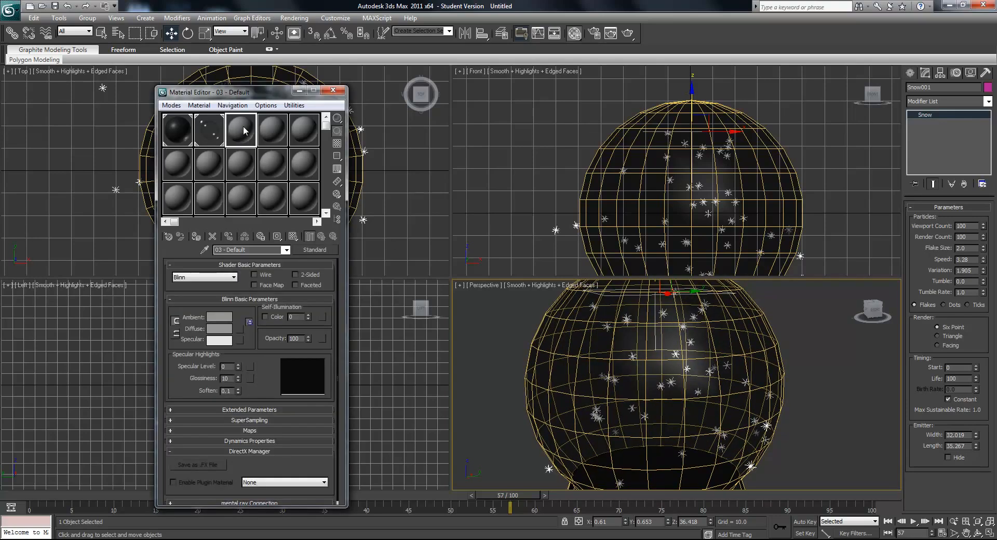
# - Add a Gradient map to the third material's opacity and set the gradient type to Radial
pyautogui.click(241, 431)
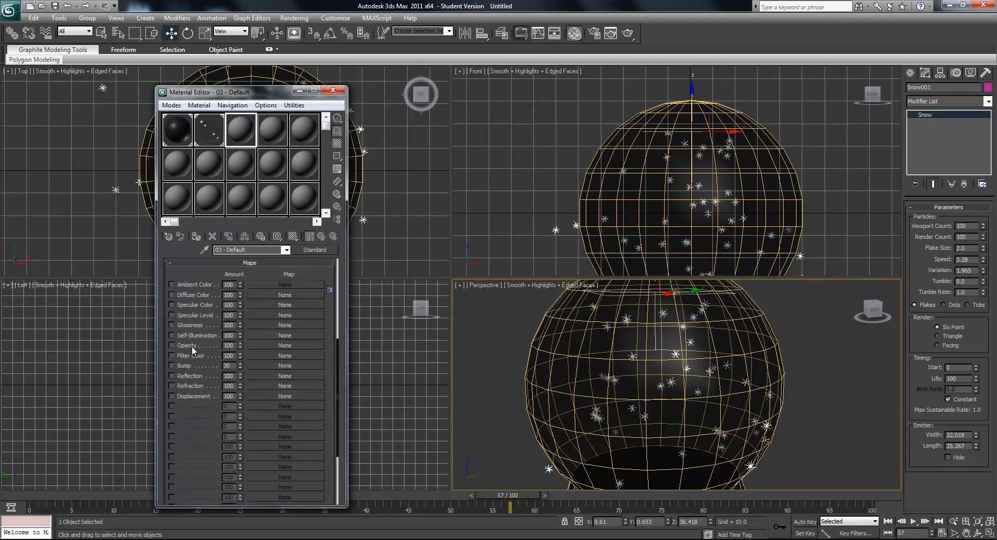
pyautogui.click(275, 344)
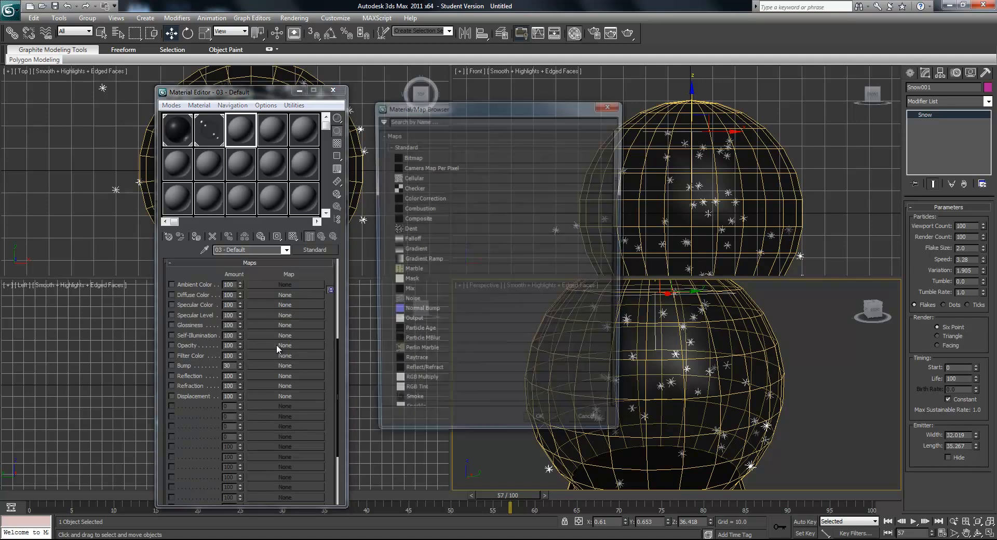
pyautogui.doubleClick(414, 250)
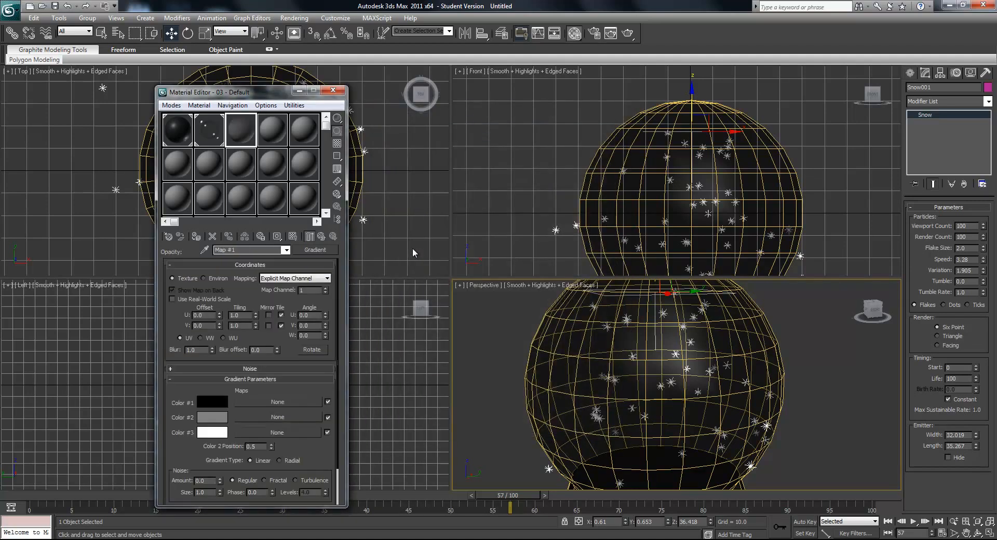
pyautogui.click(279, 460)
pyautogui.click(322, 236)
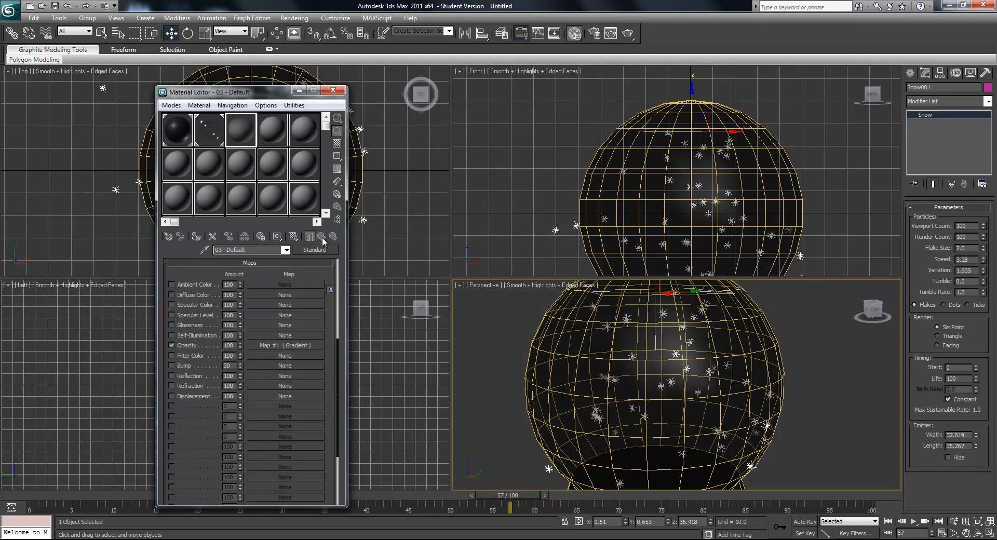
# - Enable Face Map on the third material and set the snow particles to render as Facing
pyautogui.moveTo(337, 387); pyautogui.dragTo(337, 298)
pyautogui.click(254, 285)
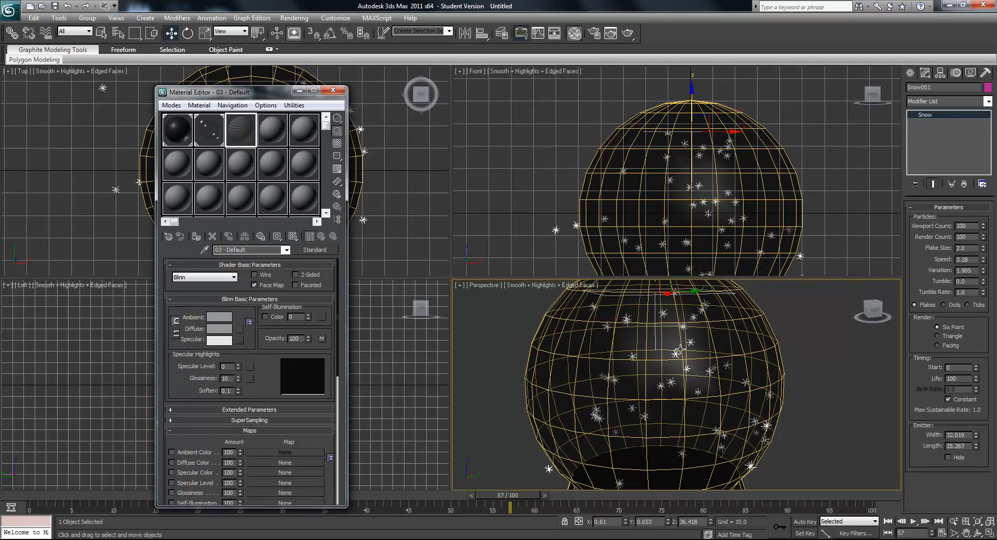
pyautogui.moveTo(662, 324); pyautogui.dragTo(662, 341, button='middle')
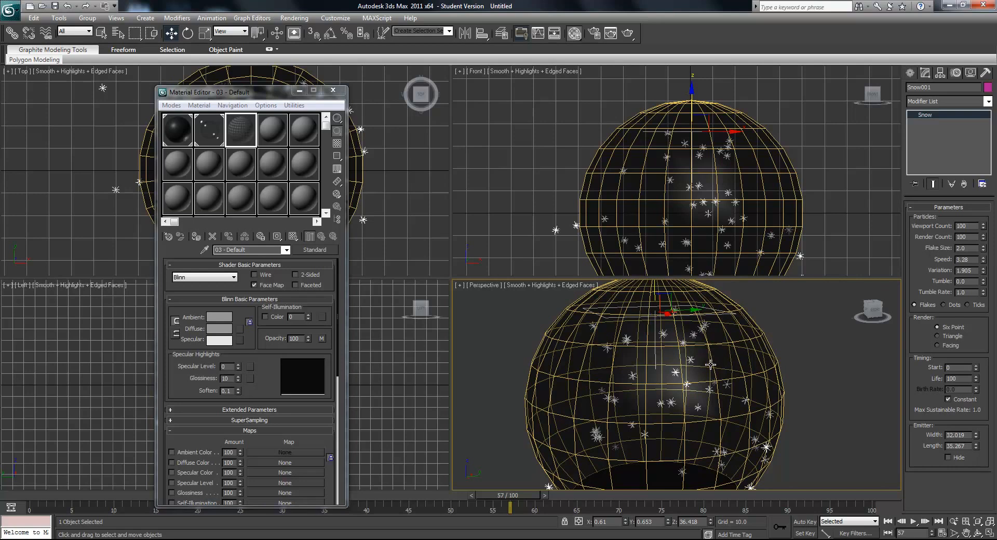
pyautogui.click(937, 345)
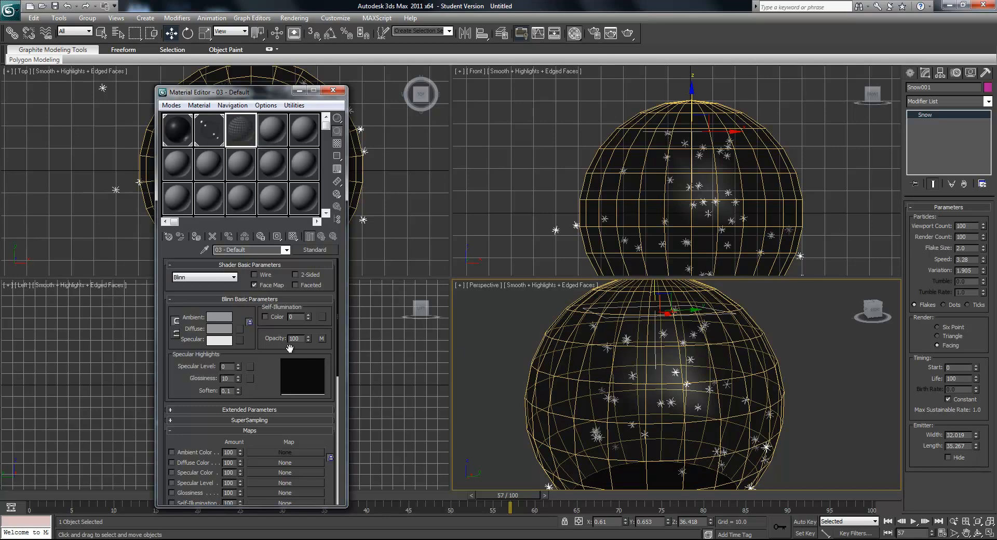
# - Change the third material's diffuse color to pure white
pyautogui.moveTo(314, 441); pyautogui.dragTo(336, 450)
pyautogui.click(210, 329)
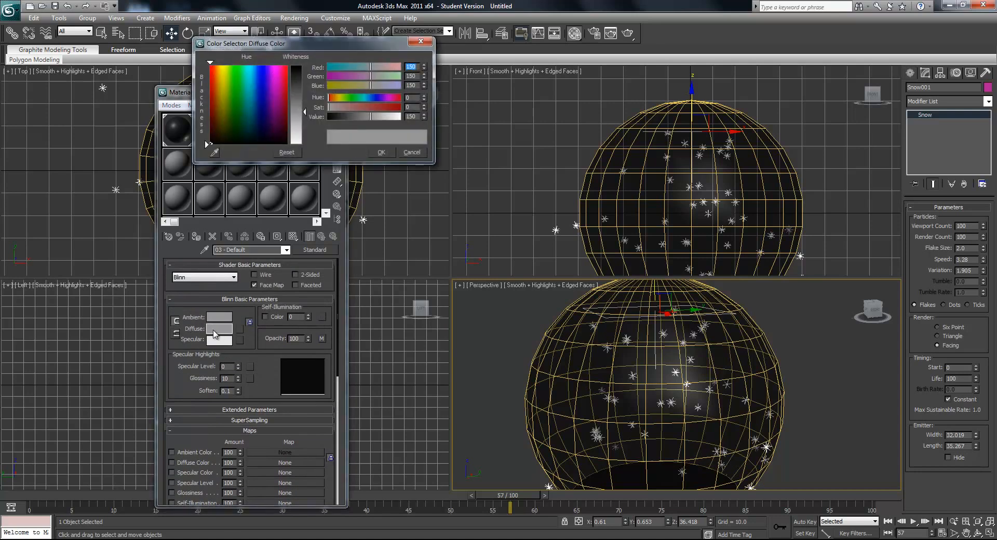
pyautogui.moveTo(305, 114); pyautogui.dragTo(305, 66)
pyautogui.click(381, 152)
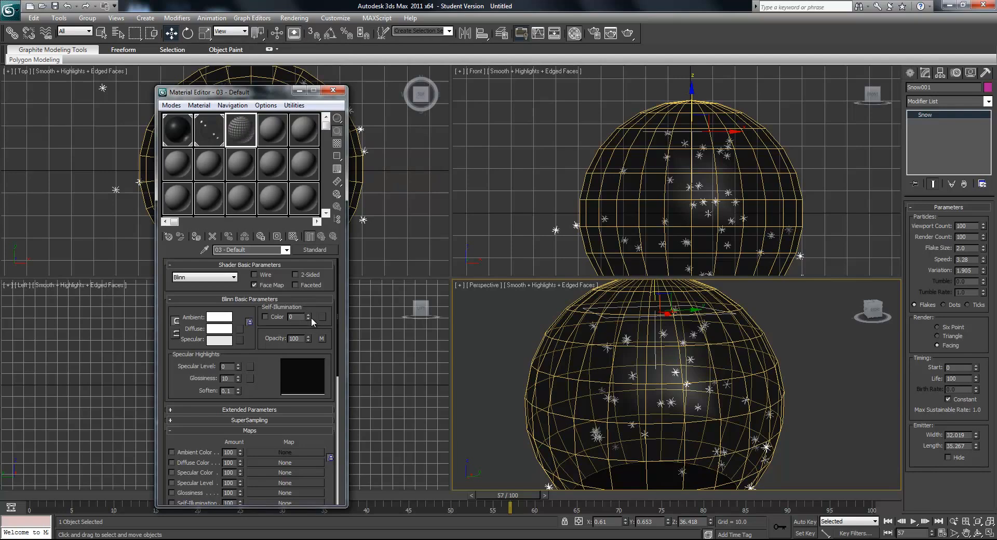
# - Set the snow material's self-illumination to 58, checking the effect in an enlarged material preview
pyautogui.moveTo(309, 316); pyautogui.dragTo(312, 383)
pyautogui.doubleClick(242, 135)
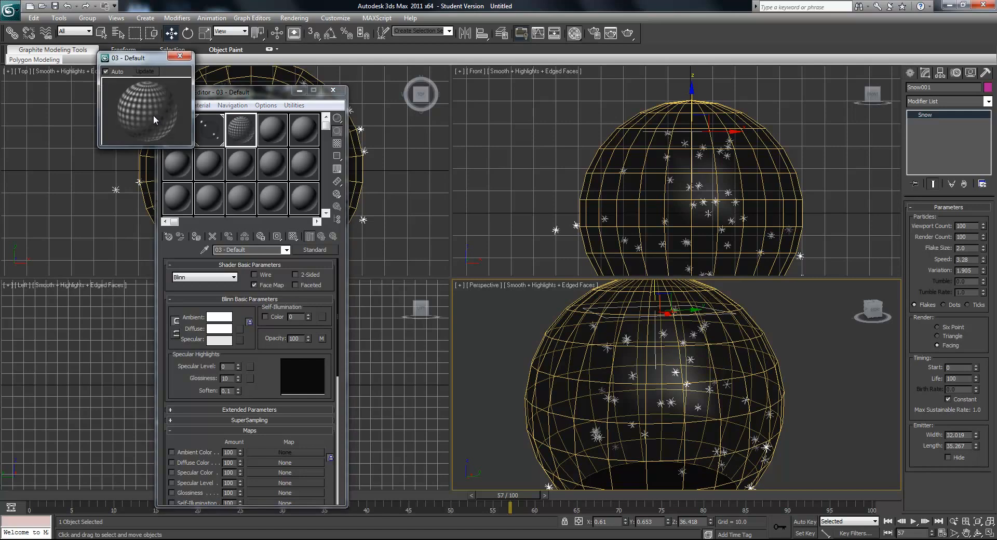
pyautogui.moveTo(310, 320); pyautogui.dragTo(311, 274)
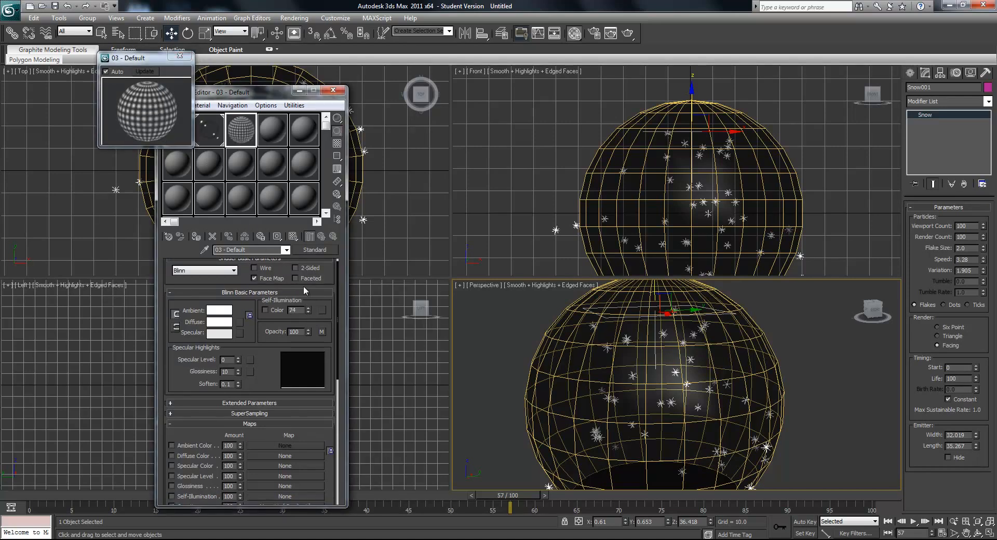
pyautogui.moveTo(309, 310); pyautogui.dragTo(309, 316)
pyautogui.click(180, 55)
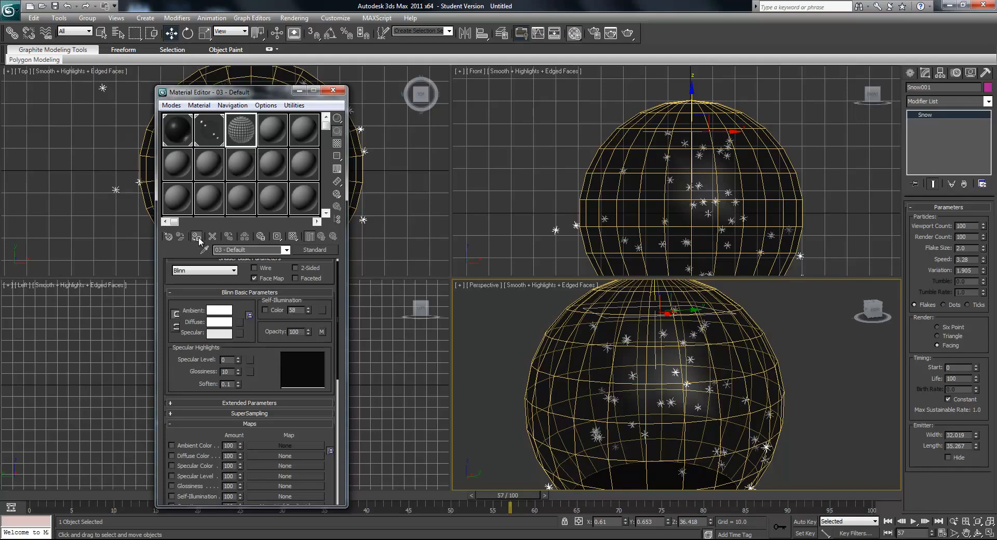
# - Assign the white material to the snow emitter and render the reframed perspective view at frame 57
pyautogui.click(334, 91)
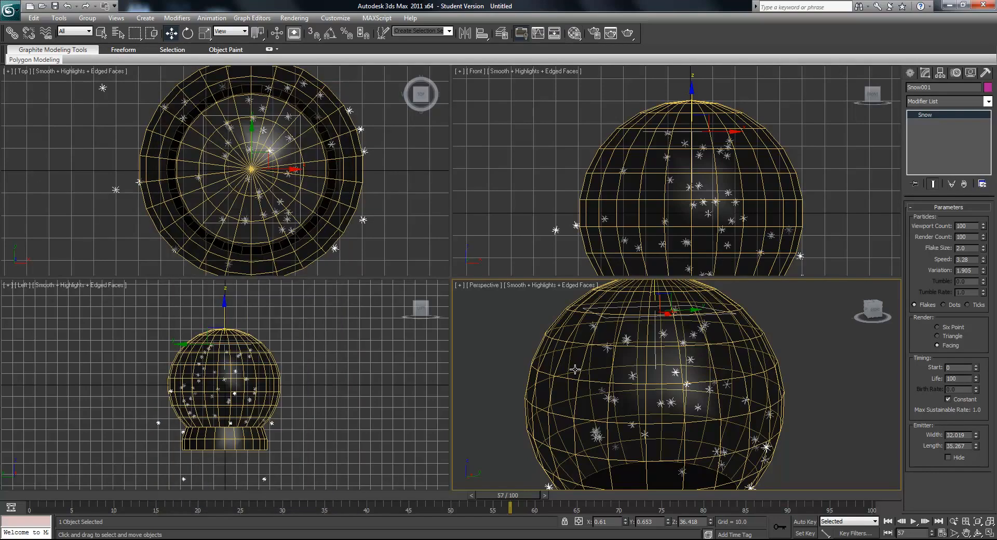
pyautogui.scroll(-5, 609, 386)
pyautogui.moveTo(609, 387)
pyautogui.mouseDown(button='middle')
pyautogui.moveTo(595, 385)
pyautogui.moveTo(614, 373)
pyautogui.mouseUp(button='middle')
pyautogui.click(323, 21)
pyautogui.moveTo(296, 20)
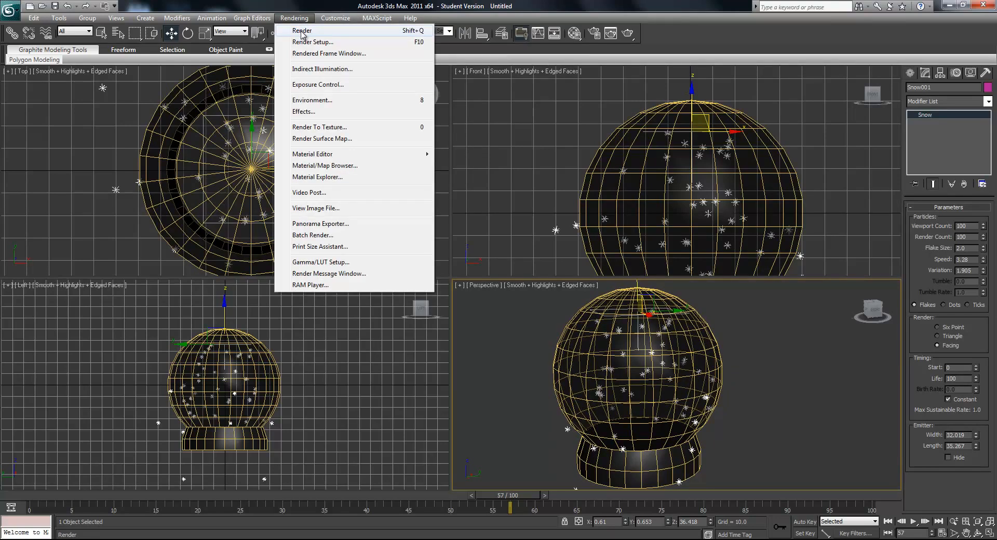
pyautogui.click(302, 31)
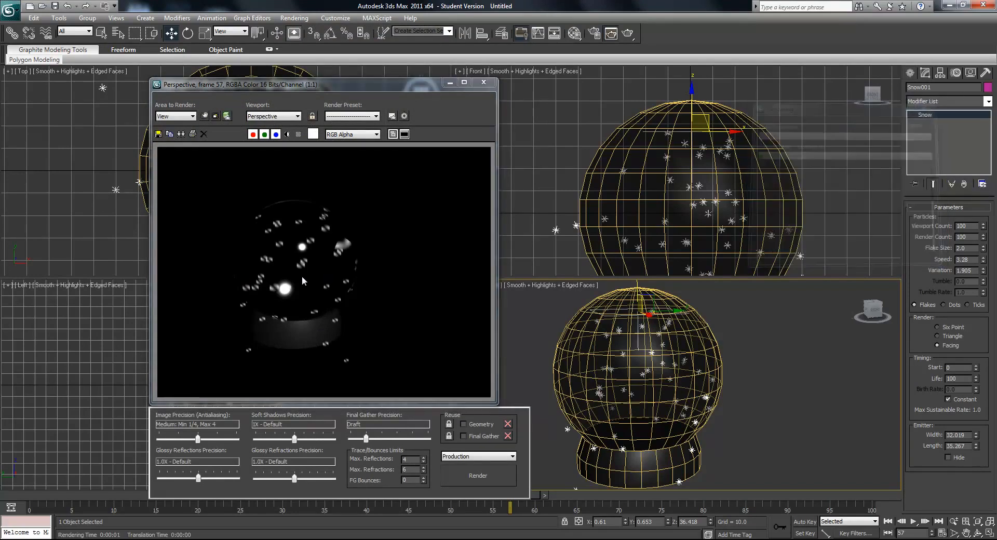
# - Dismiss the rendered image and set the snow's flake size to 1
pyautogui.click(484, 82)
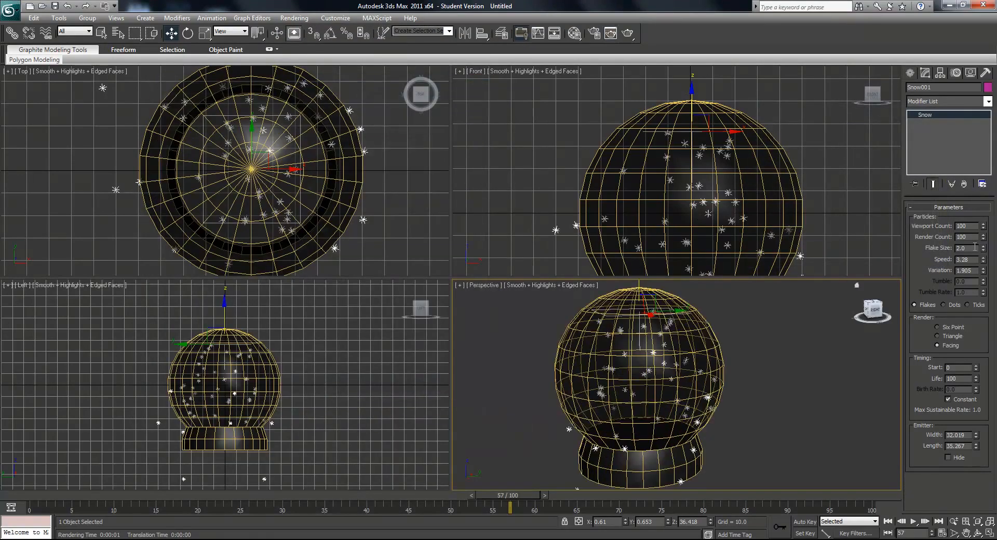
pyautogui.write('1')
pyautogui.press('Return')
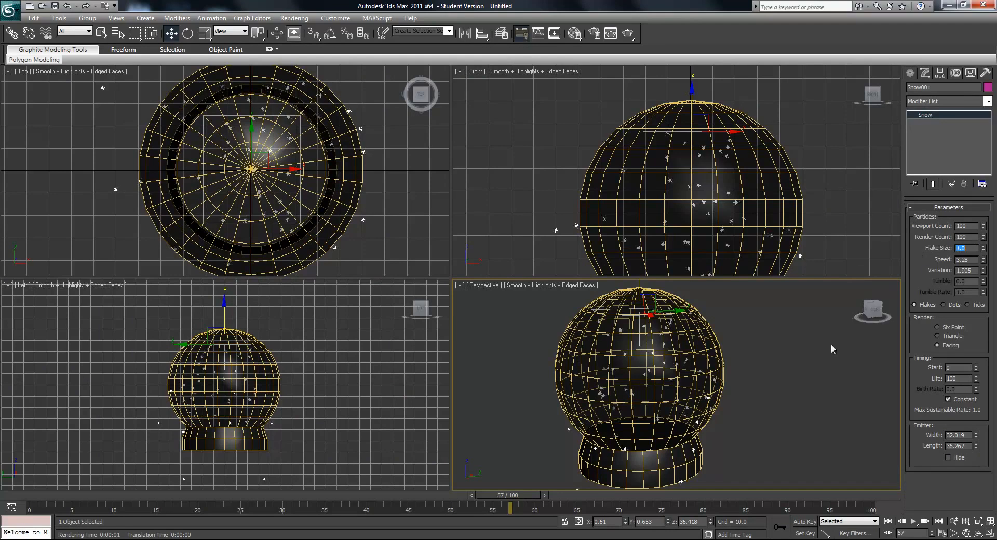
# - Set the environment's background color to a light cyan blue
pyautogui.scroll(-3, 747, 358)
pyautogui.click(294, 18)
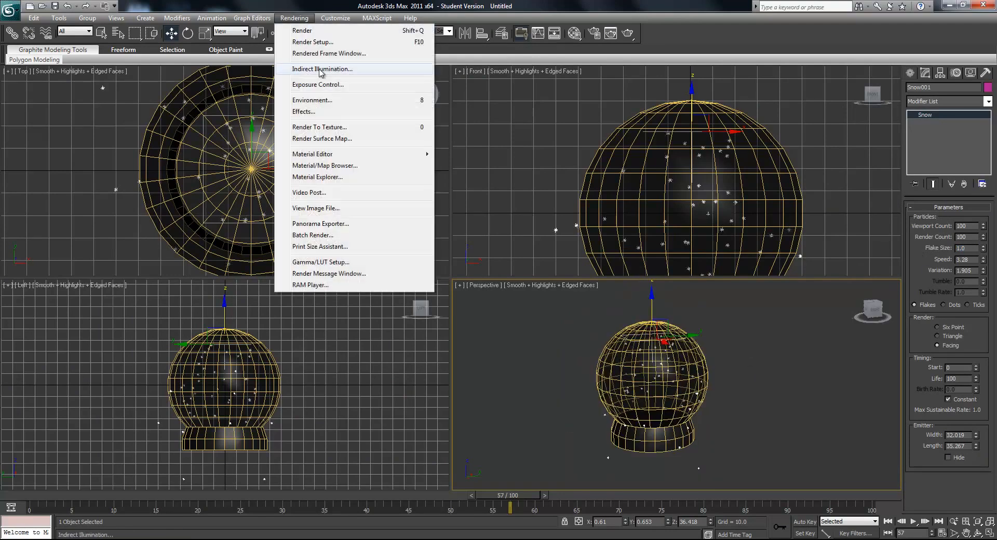
pyautogui.click(387, 94)
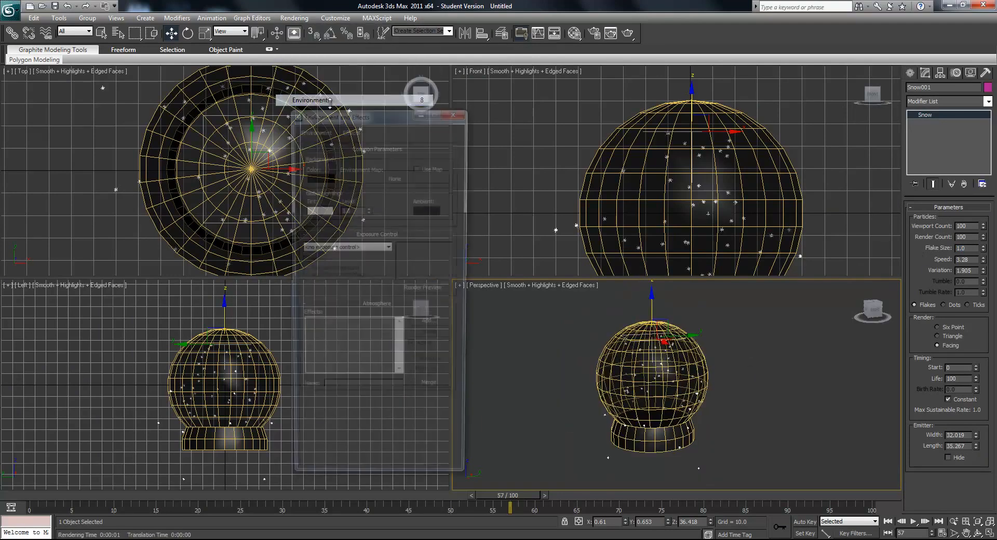
pyautogui.click(314, 176)
pyautogui.click(249, 78)
pyautogui.moveTo(296, 78); pyautogui.dragTo(299, 117)
pyautogui.click(380, 152)
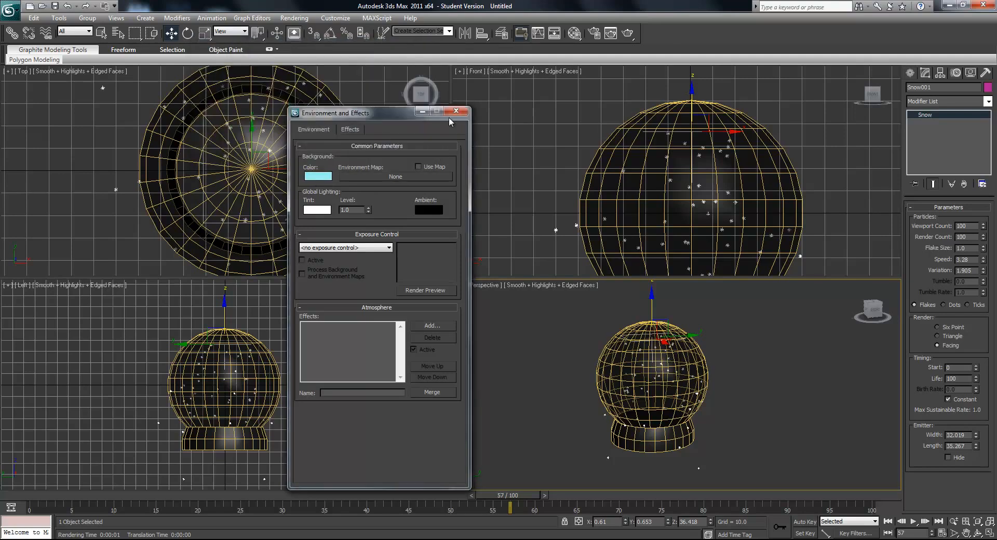
pyautogui.click(455, 110)
# - Render the perspective view at frame 57 and inspect the snowflakes inside the globe and around its base
pyautogui.moveTo(724, 318); pyautogui.dragTo(734, 334, button='middle')
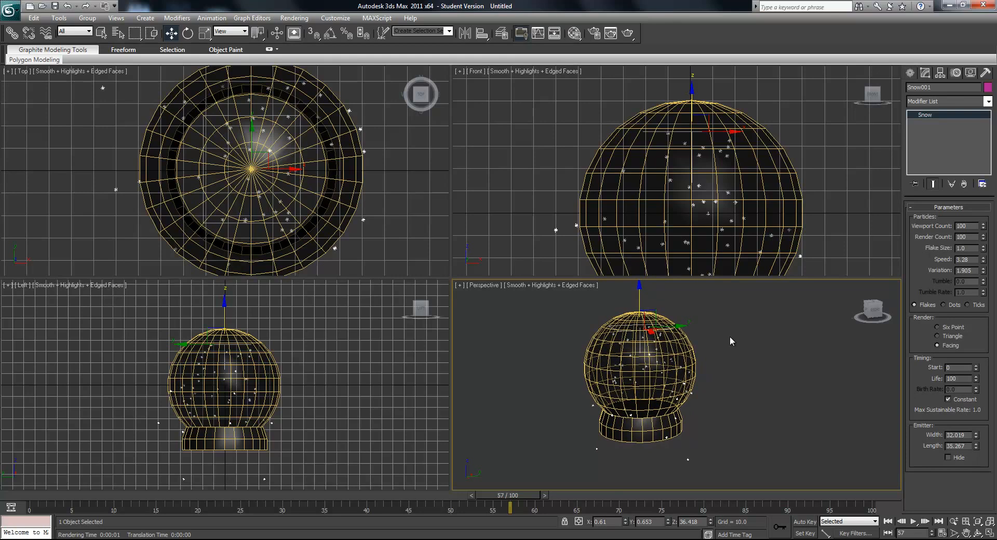
pyautogui.click(294, 18)
pyautogui.click(297, 27)
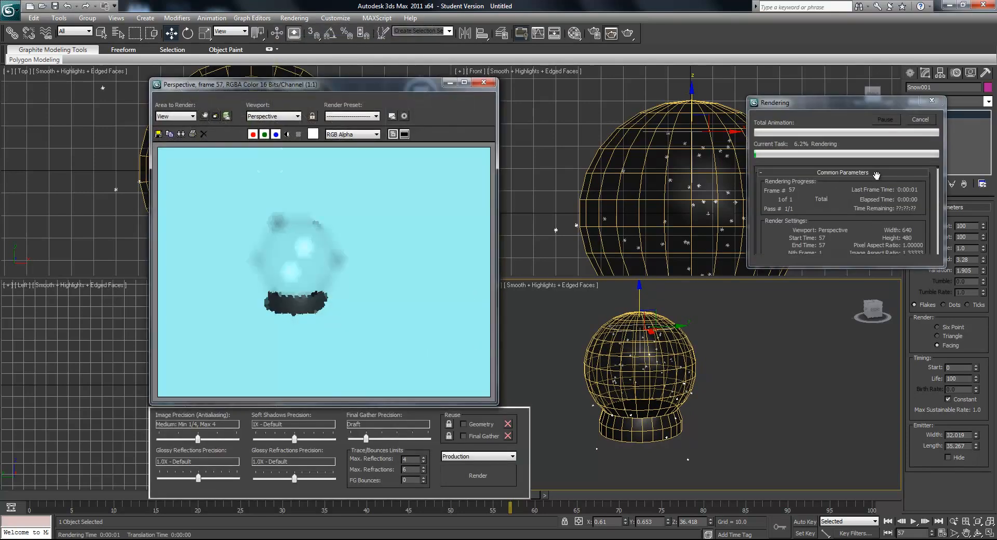
pyautogui.scroll(4, 319, 326)
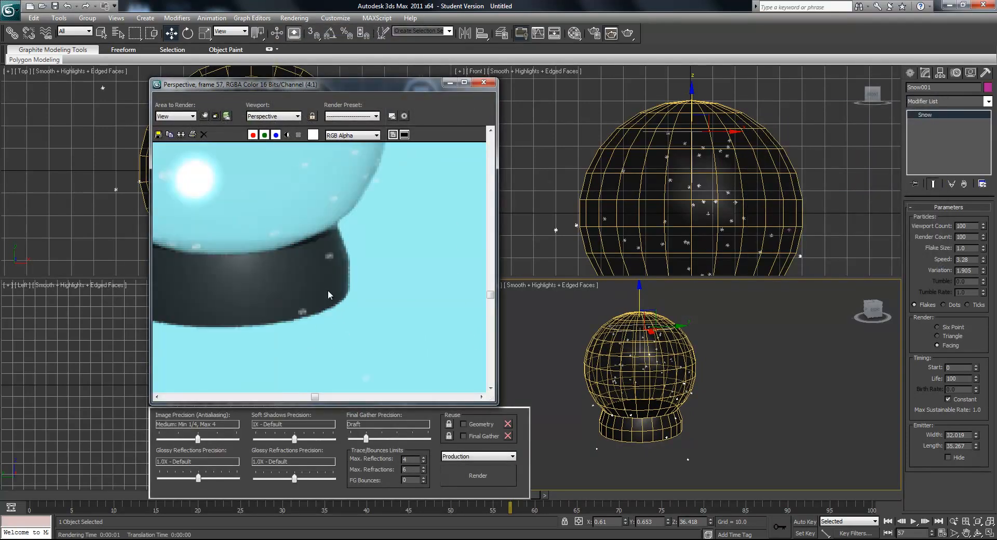
pyautogui.scroll(-2, 328, 260)
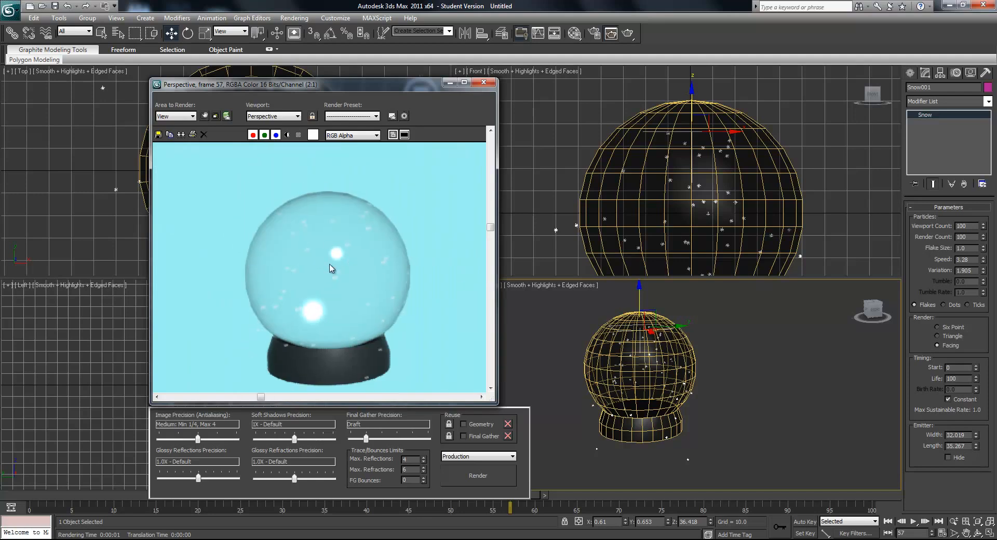
pyautogui.scroll(2, 281, 272)
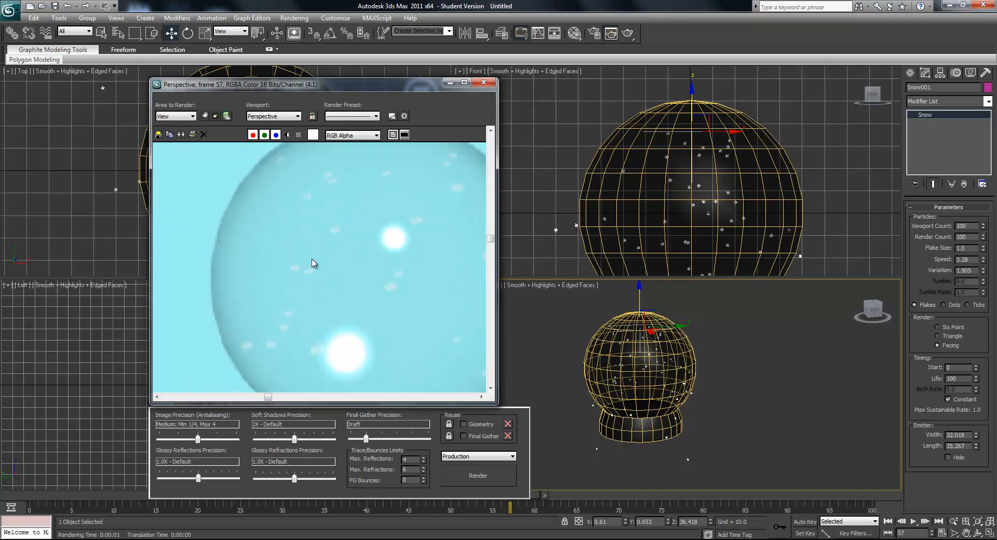
pyautogui.scroll(-4, 302, 258)
pyautogui.scroll(2, 362, 270)
pyautogui.moveTo(362, 270); pyautogui.dragTo(398, 269, button='middle')
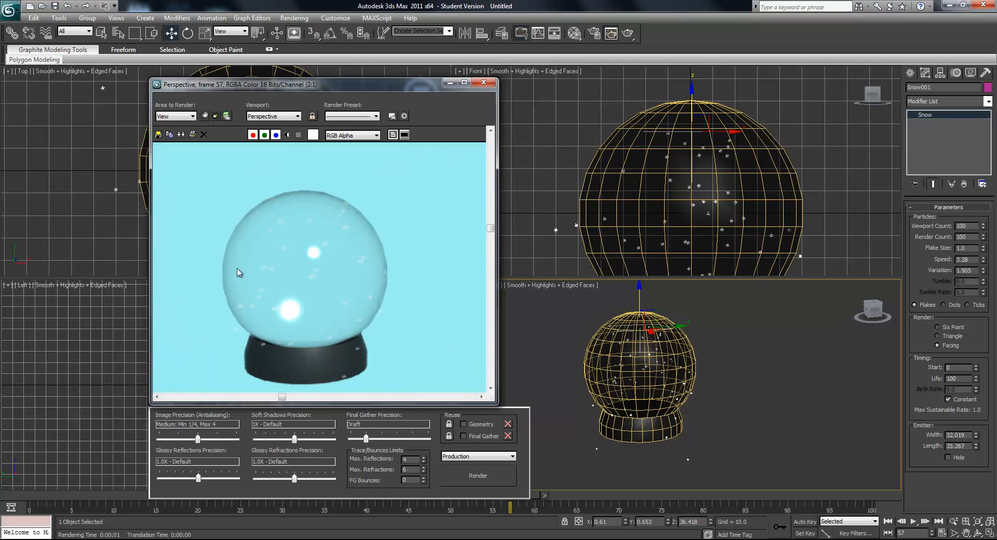
pyautogui.scroll(2, 248, 289)
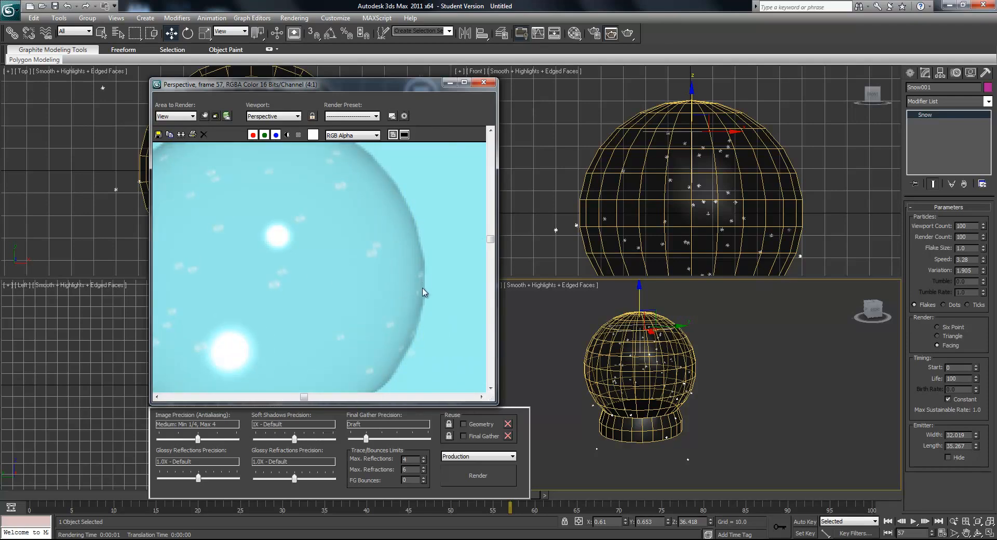
# - Dismiss the rendered image and create a ground plane about 449 by 581 units around the globe in the top view
pyautogui.moveTo(365, 318); pyautogui.dragTo(447, 295, button='middle')
pyautogui.click(485, 82)
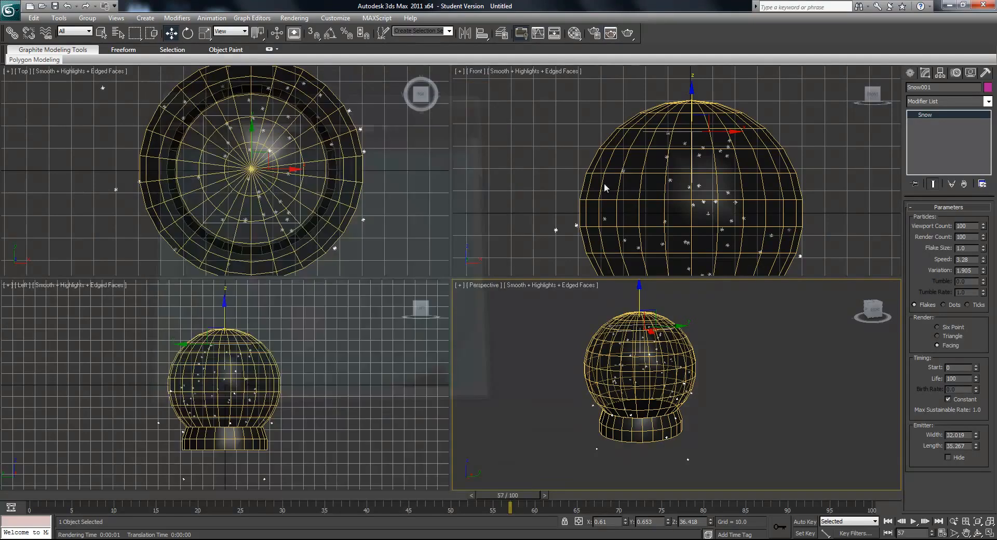
pyautogui.click(909, 73)
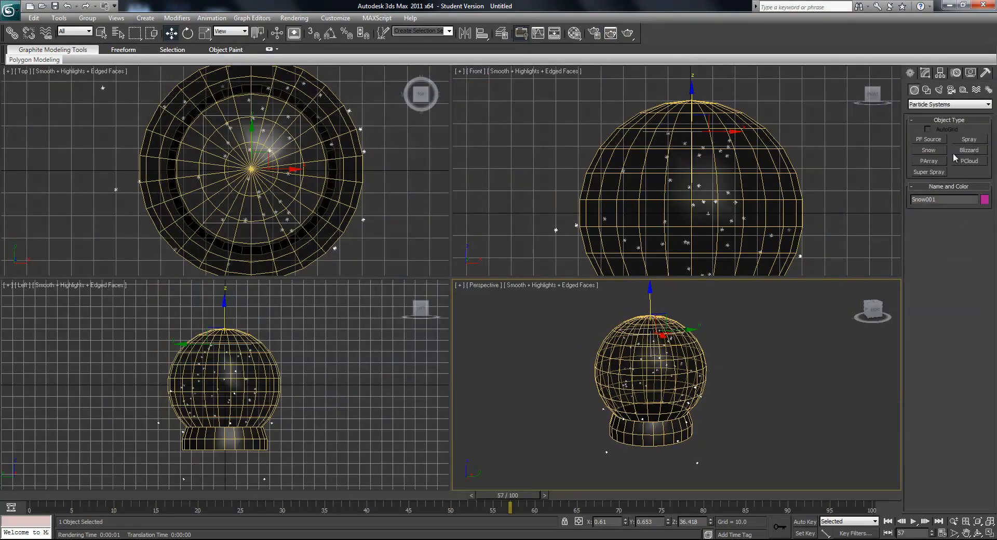
pyautogui.click(930, 104)
pyautogui.click(935, 110)
pyautogui.click(968, 183)
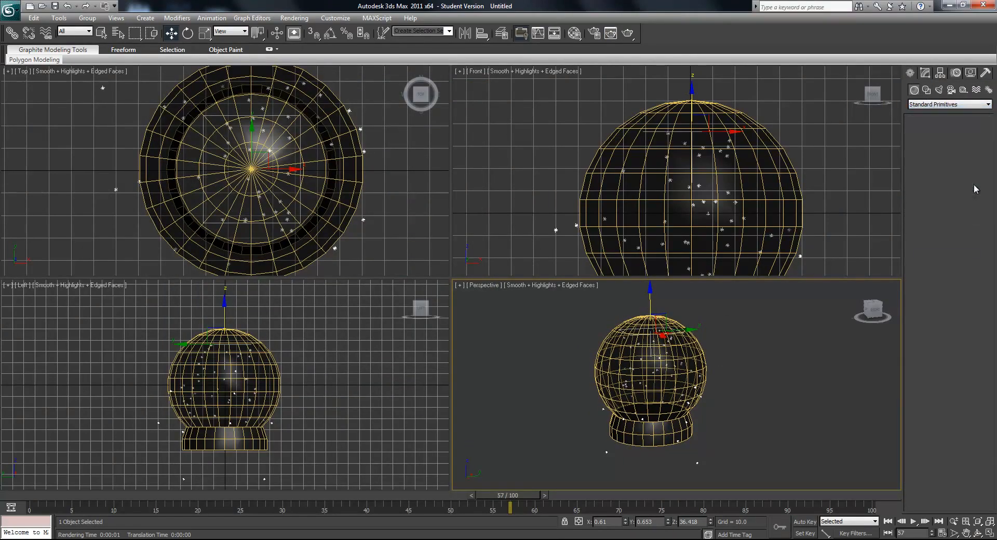
pyautogui.moveTo(634, 378); pyautogui.dragTo(701, 422, button='middle')
pyautogui.scroll(-4, 701, 423)
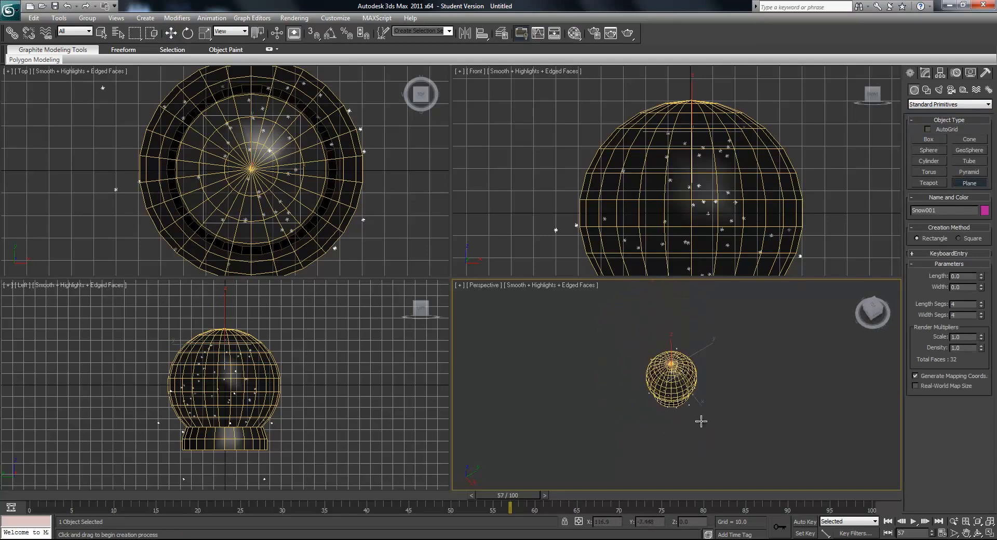
pyautogui.scroll(-5, 678, 179)
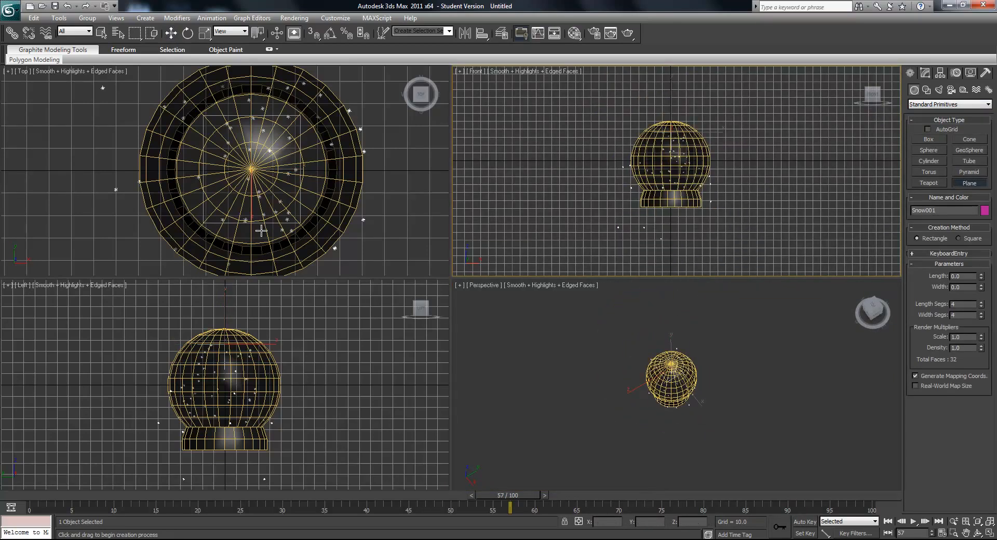
pyautogui.scroll(-10, 261, 230)
pyautogui.moveTo(150, 112); pyautogui.dragTo(312, 238)
# - Center the plane under the globe and lower it to the bottom of the base, at about Z -56.75
pyautogui.click(168, 32)
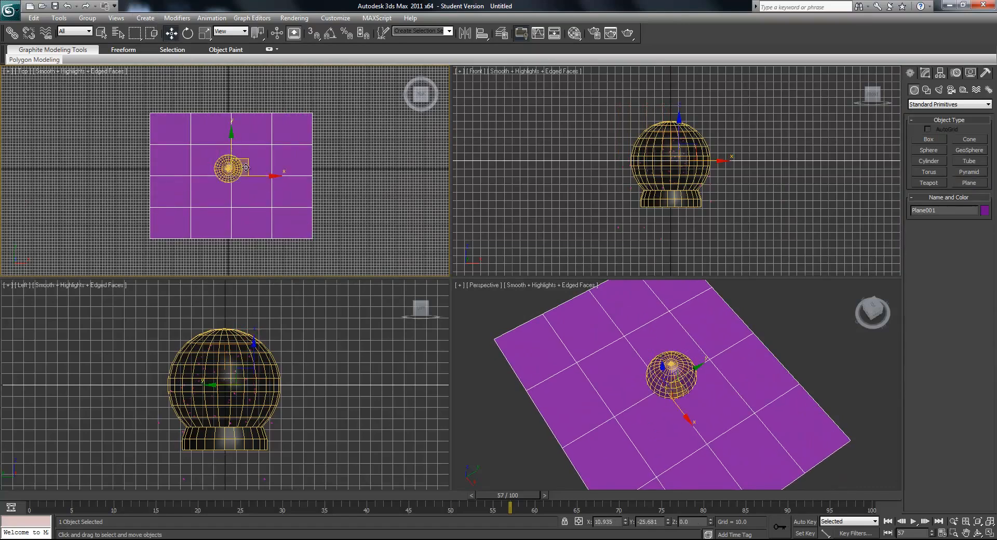
pyautogui.moveTo(246, 159); pyautogui.dragTo(245, 154)
pyautogui.keyDown('alt'); pyautogui.moveTo(641, 405); pyautogui.dragTo(708, 346, button='middle'); pyautogui.keyUp('alt')
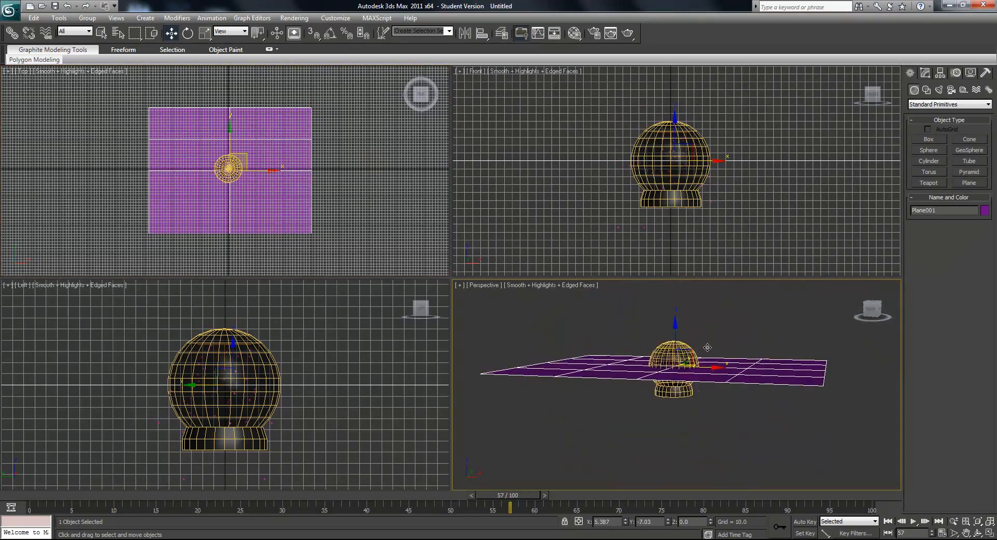
pyautogui.scroll(5, 708, 347)
pyautogui.moveTo(676, 310); pyautogui.dragTo(656, 385)
pyautogui.keyDown('alt'); pyautogui.moveTo(656, 384); pyautogui.dragTo(671, 381, button='middle'); pyautogui.keyUp('alt')
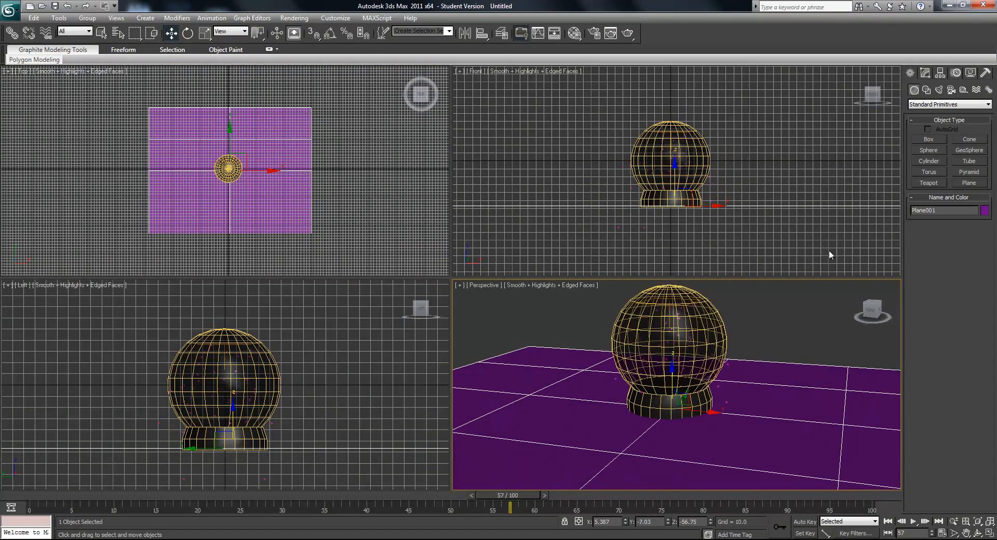
# - Change the ground plane's object color to the dark gray of the basic palette and deselect the plane
pyautogui.click(925, 73)
pyautogui.click(987, 87)
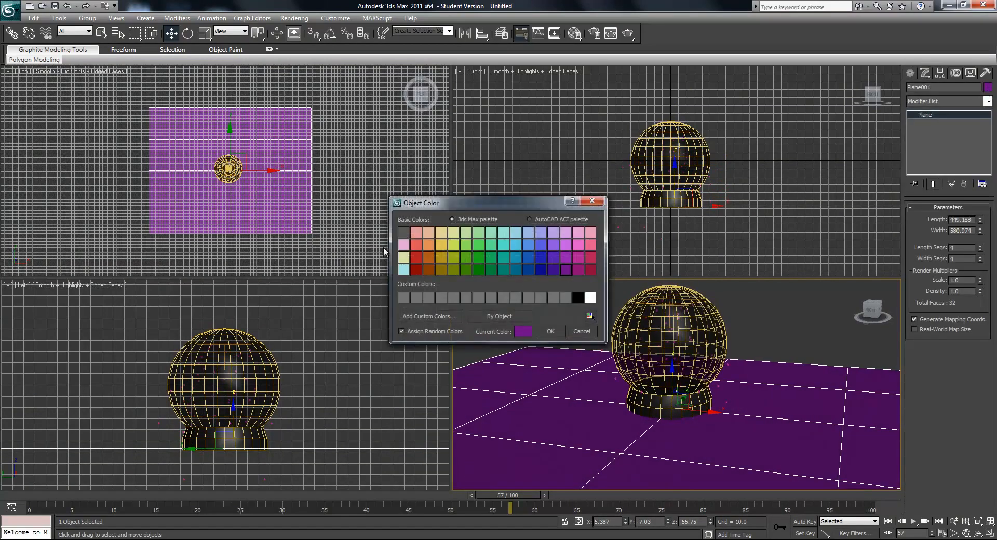
pyautogui.click(403, 232)
pyautogui.click(550, 332)
pyautogui.keyDown('alt'); pyautogui.moveTo(552, 332); pyautogui.dragTo(561, 360, button='middle'); pyautogui.keyUp('alt')
pyautogui.click(570, 334)
# - Create a box about 29 long, 26 wide and 26 high on the ground beside the globe
pyautogui.scroll(4, 569, 359)
pyautogui.moveTo(645, 360); pyautogui.dragTo(670, 416, button='middle')
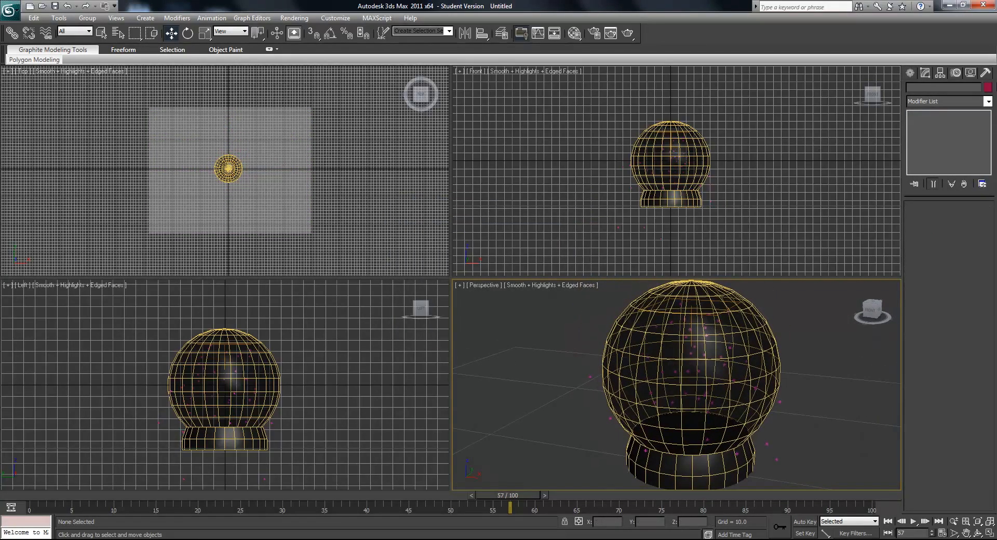
pyautogui.click(910, 73)
pyautogui.click(933, 143)
pyautogui.moveTo(653, 355)
pyautogui.keyDown('alt'); pyautogui.mouseDown(button='middle')
pyautogui.moveTo(672, 381)
pyautogui.moveTo(657, 373)
pyautogui.mouseUp(button='middle'); pyautogui.keyUp('alt')
pyautogui.scroll(5, 675, 381)
pyautogui.scroll(5, 684, 385)
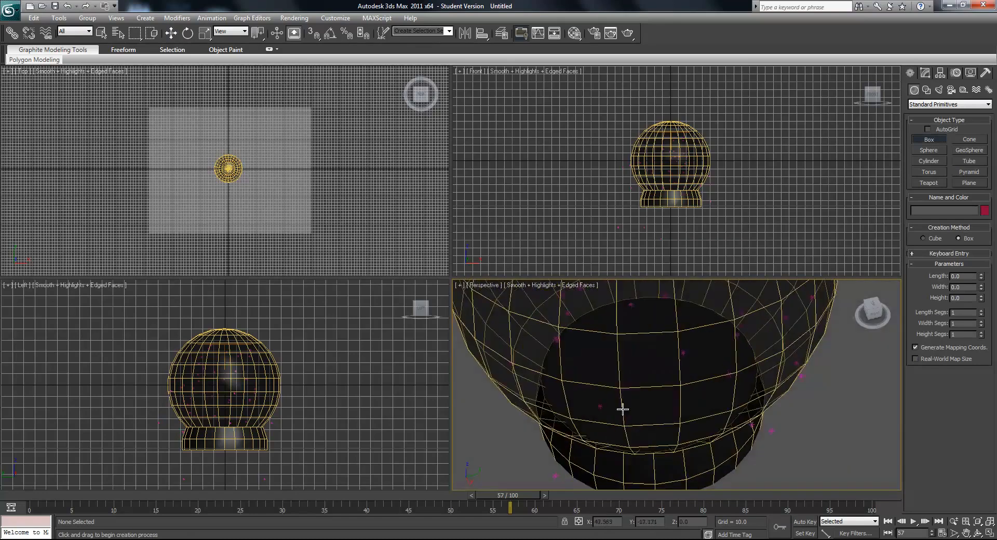
pyautogui.scroll(-5, 578, 381)
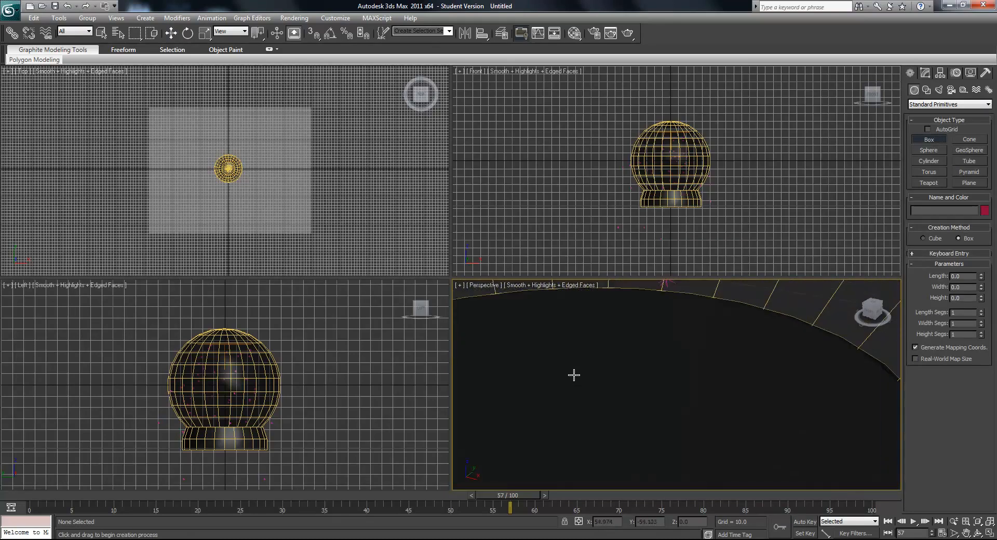
pyautogui.scroll(-5, 596, 378)
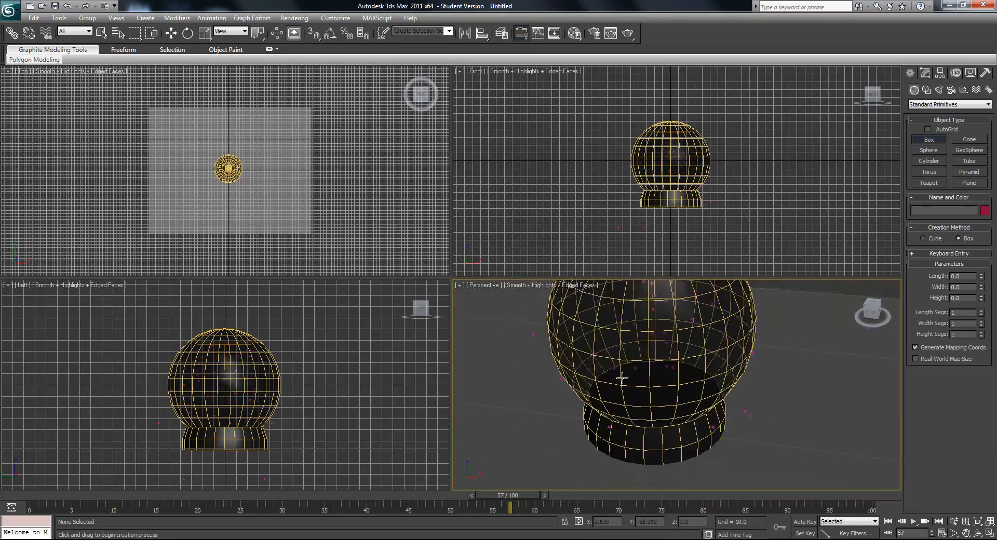
pyautogui.moveTo(700, 364)
pyautogui.mouseDown()
pyautogui.moveTo(700, 410)
pyautogui.moveTo(739, 418)
pyautogui.mouseUp()
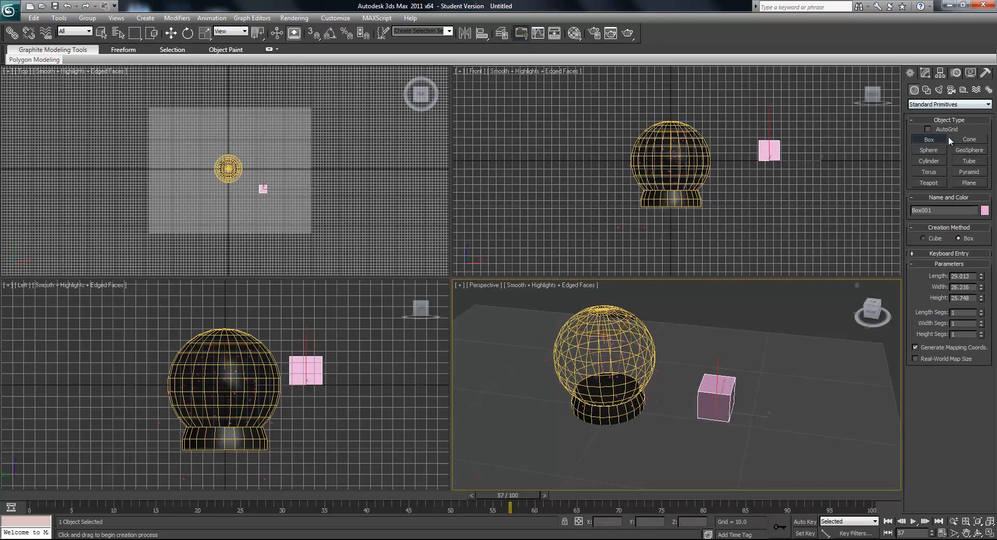
# - Create a sphere near the box and a torus with radii of about 26.4 and 9.4 in front of them
pyautogui.click(942, 152)
pyautogui.moveTo(786, 422); pyautogui.dragTo(793, 408)
pyautogui.click(940, 170)
pyautogui.moveTo(754, 441); pyautogui.dragTo(776, 423)
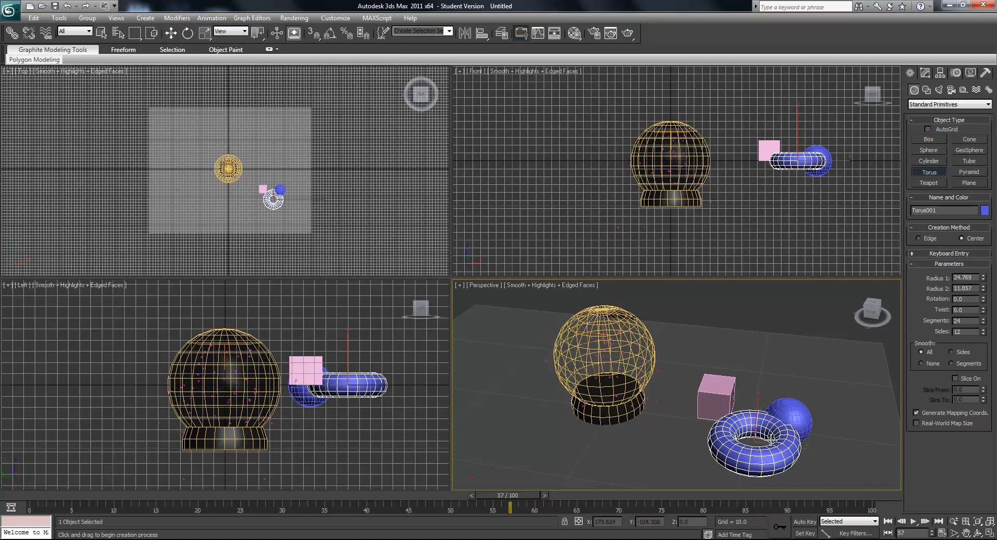
pyautogui.click(773, 437)
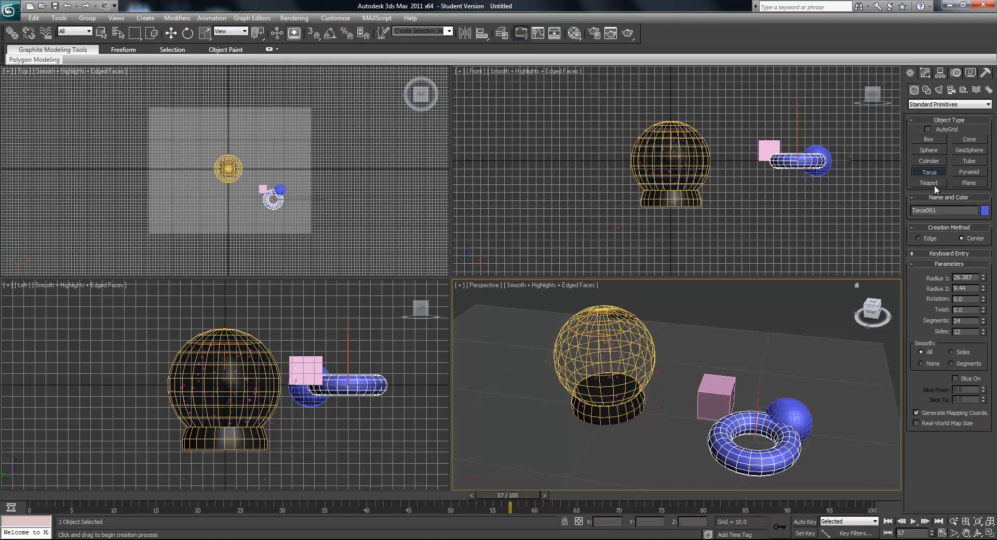
# - Create a teapot beside the torus and delete the small sphere behind the torus
pyautogui.click(935, 183)
pyautogui.moveTo(666, 447); pyautogui.dragTo(678, 441)
pyautogui.click(171, 33)
pyautogui.click(792, 416)
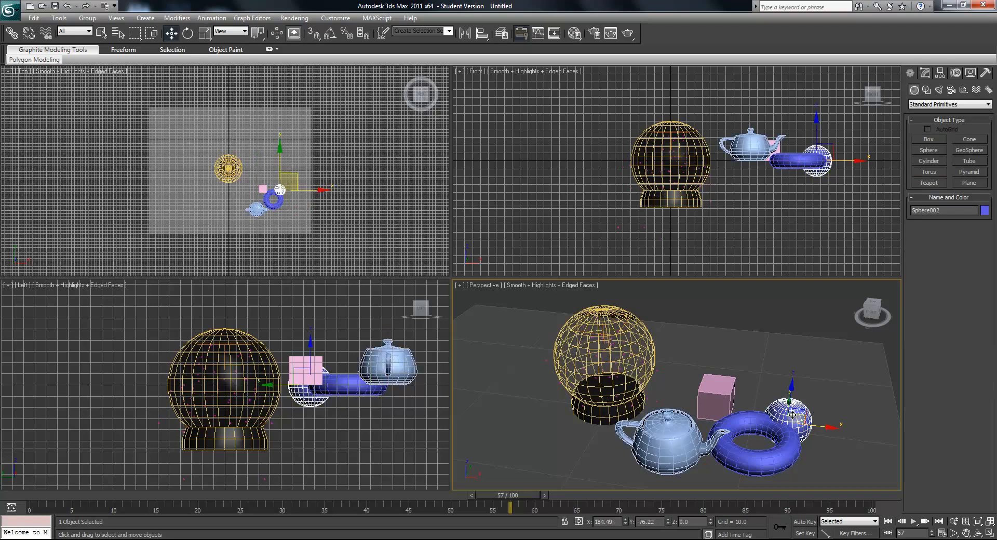
pyautogui.press('Delete')
# - Move the pink box closer to the teapot and torus to group the three objects tightly
pyautogui.click(740, 425)
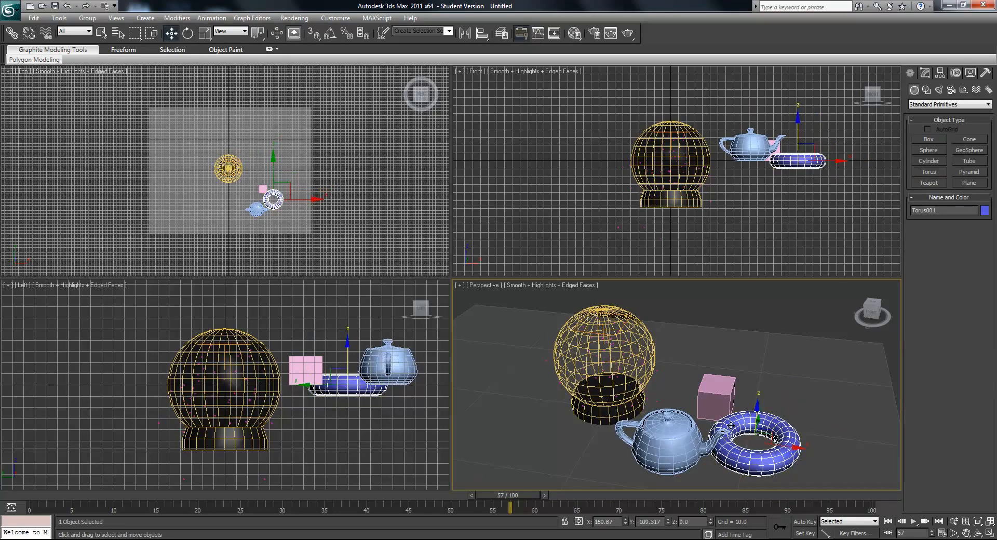
pyautogui.keyDown('ctrl'); pyautogui.click(696, 433); pyautogui.keyUp('ctrl')
pyautogui.click(713, 400)
pyautogui.keyDown('alt'); pyautogui.moveTo(713, 400); pyautogui.dragTo(704, 370, button='middle'); pyautogui.keyUp('alt')
pyautogui.moveTo(702, 369); pyautogui.dragTo(650, 388)
# - Select the box, torus and teapot together and scale them down uniformly to fit the inside of the globe
pyautogui.keyDown('ctrl'); pyautogui.click(614, 428); pyautogui.keyUp('ctrl')
pyautogui.keyDown('ctrl'); pyautogui.click(654, 426); pyautogui.keyUp('ctrl')
pyautogui.keyDown('alt'); pyautogui.moveTo(654, 426); pyautogui.dragTo(731, 420, button='middle'); pyautogui.keyUp('alt')
pyautogui.scroll(6, 249, 216)
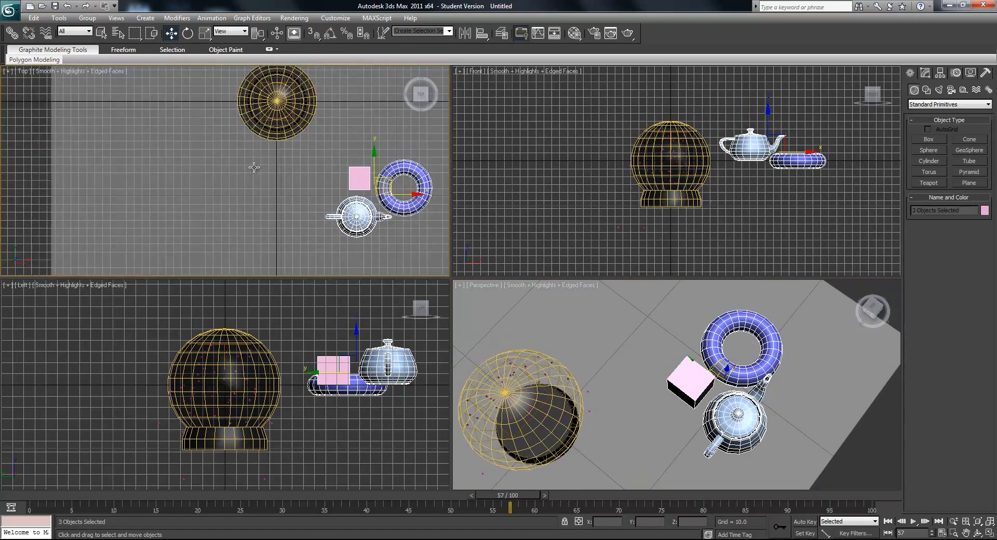
pyautogui.moveTo(349, 219); pyautogui.dragTo(241, 191)
pyautogui.click(205, 33)
pyautogui.keyDown('alt'); pyautogui.moveTo(585, 439); pyautogui.dragTo(583, 374, button='middle'); pyautogui.keyUp('alt')
pyautogui.moveTo(582, 374); pyautogui.dragTo(608, 456, button='middle')
# - Move the three selected objects into the globe, centered just above the top of the base
pyautogui.scroll(6, 604, 166)
pyautogui.click(171, 32)
pyautogui.moveTo(818, 175); pyautogui.dragTo(752, 202, button='middle')
pyautogui.moveTo(729, 134); pyautogui.dragTo(739, 219)
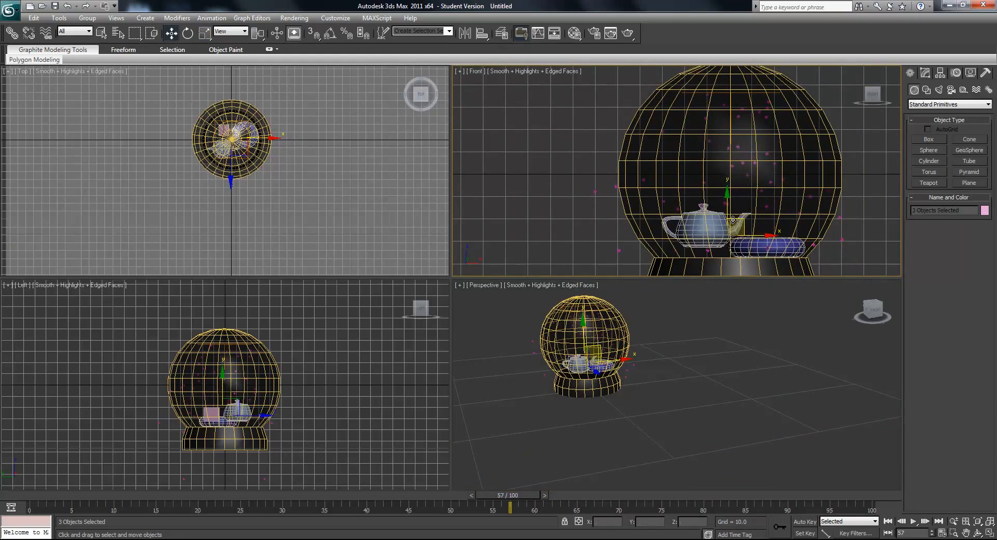
# - Lower the teapot onto the top surface of the base inside the globe
pyautogui.click(713, 224)
pyautogui.click(707, 224)
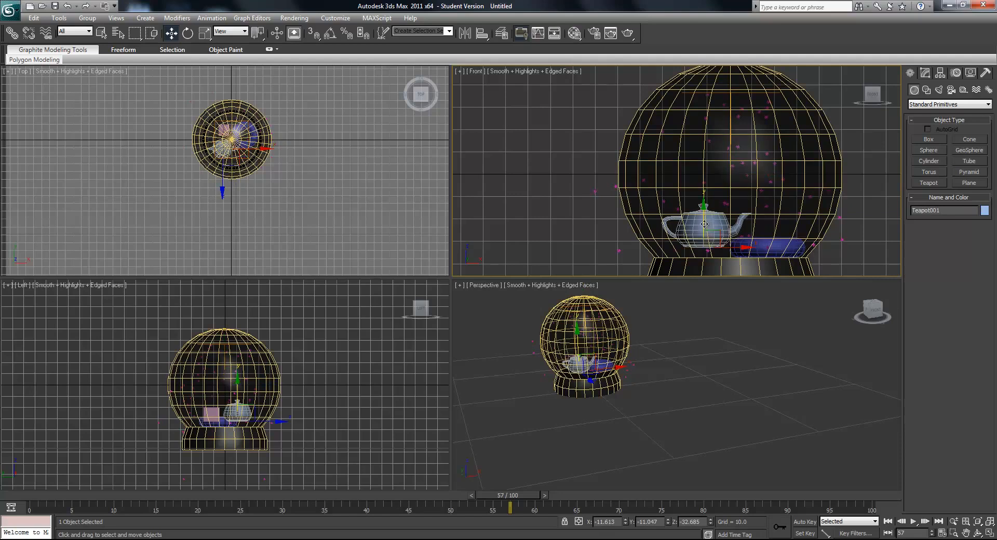
pyautogui.moveTo(703, 218); pyautogui.dragTo(706, 229)
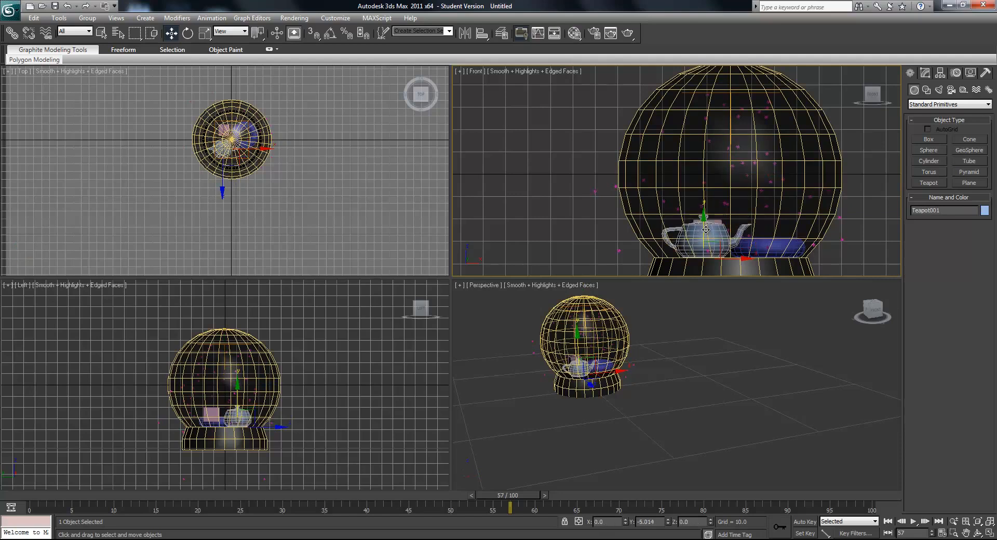
pyautogui.scroll(10, 630, 450)
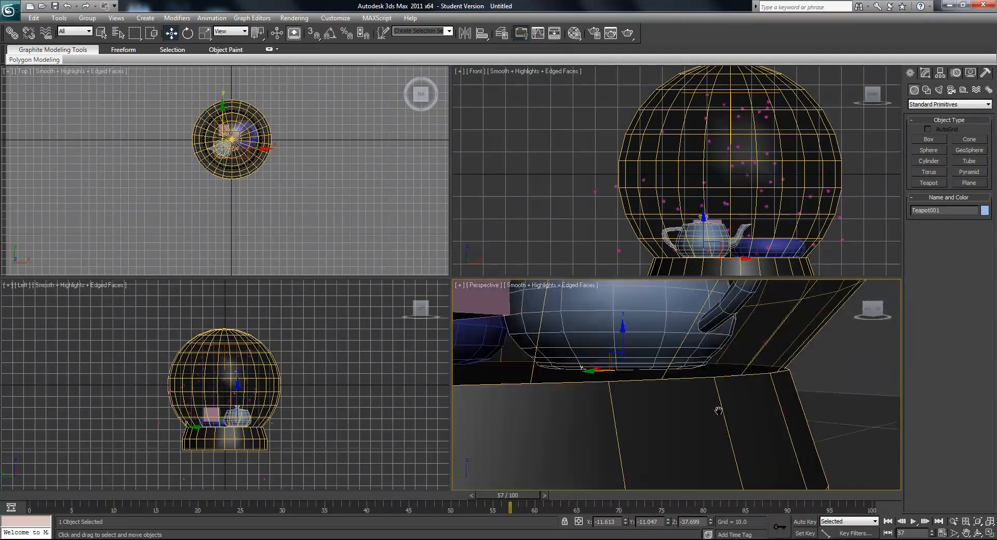
# - Lower the pink box onto the top surface of the base inside the globe
pyautogui.click(650, 408)
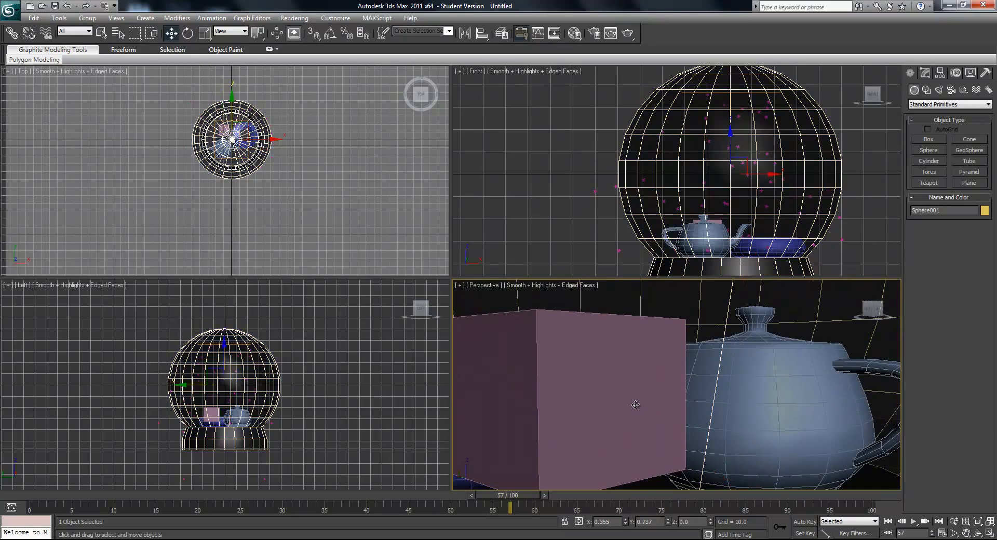
pyautogui.click(635, 405)
pyautogui.scroll(5, 294, 350)
pyautogui.moveTo(331, 325); pyautogui.dragTo(283, 334, button='middle')
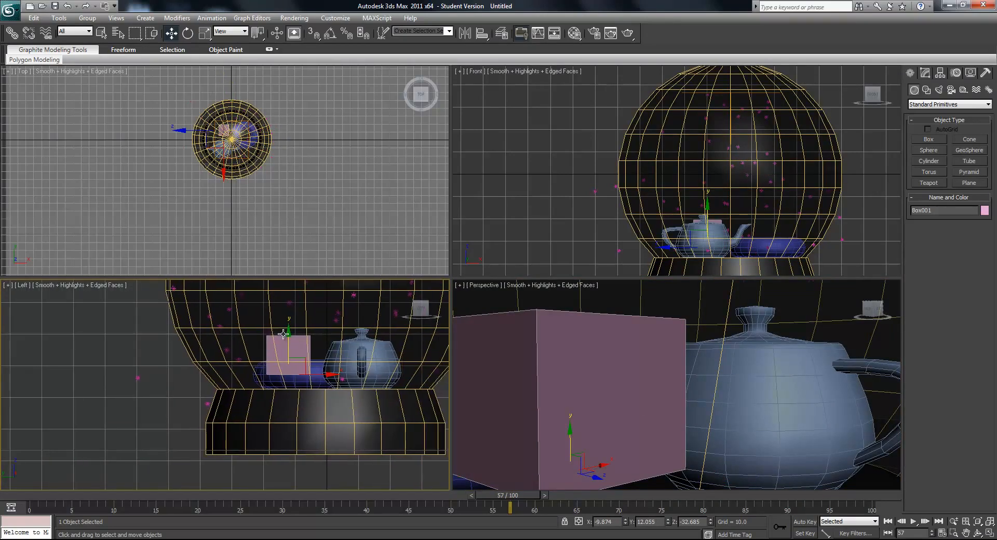
pyautogui.moveTo(286, 337); pyautogui.dragTo(287, 353)
pyautogui.scroll(-6, 607, 428)
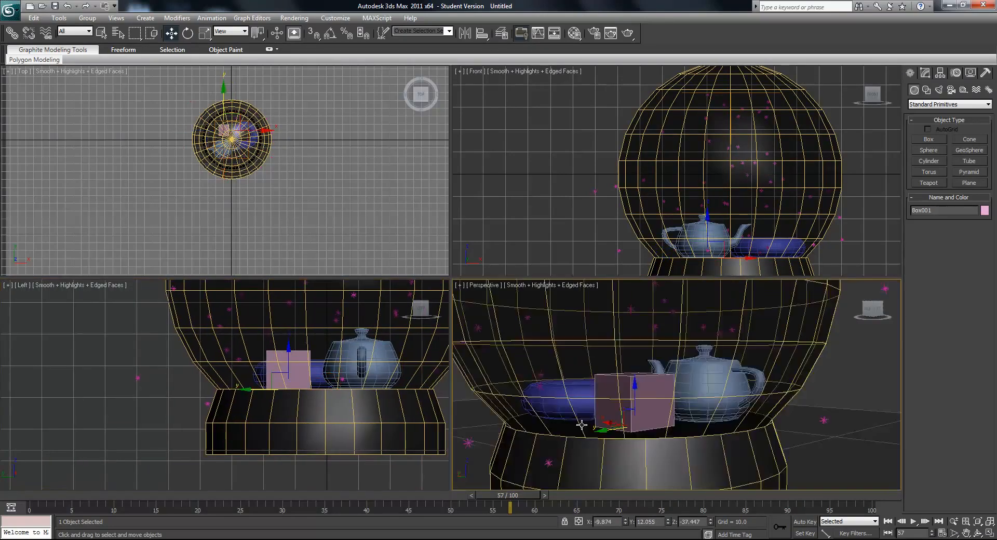
# - Examine the placement of the box, teapot and torus inside the globe from several angles, ending on a front view
pyautogui.keyDown('alt'); pyautogui.moveTo(607, 428); pyautogui.dragTo(670, 422, button='middle'); pyautogui.keyUp('alt')
pyautogui.scroll(4, 672, 420)
pyautogui.moveTo(826, 442); pyautogui.dragTo(644, 396, button='middle')
pyautogui.moveTo(644, 395); pyautogui.dragTo(652, 368, button='middle')
pyautogui.moveTo(652, 367); pyautogui.dragTo(756, 382, button='middle')
pyautogui.click(758, 378)
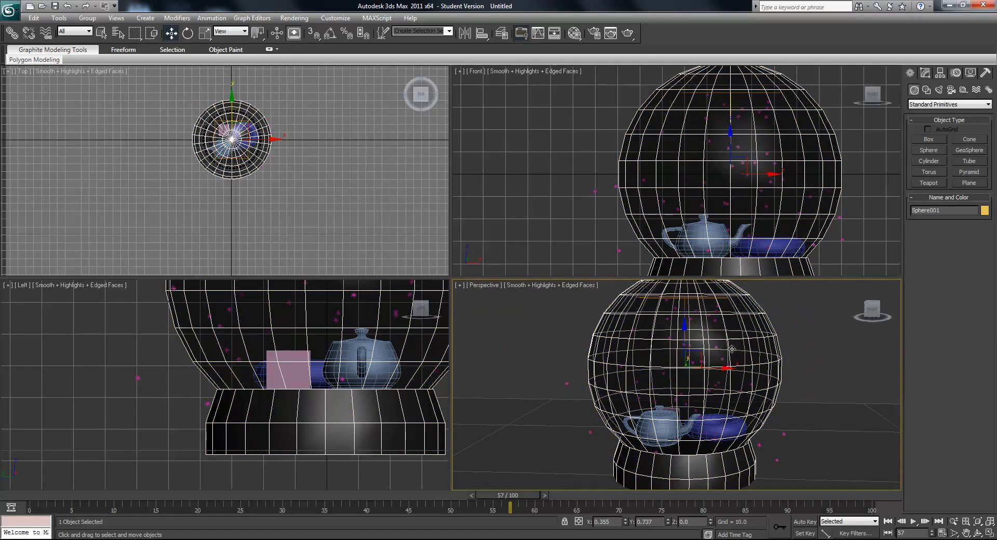
pyautogui.scroll(-2, 752, 378)
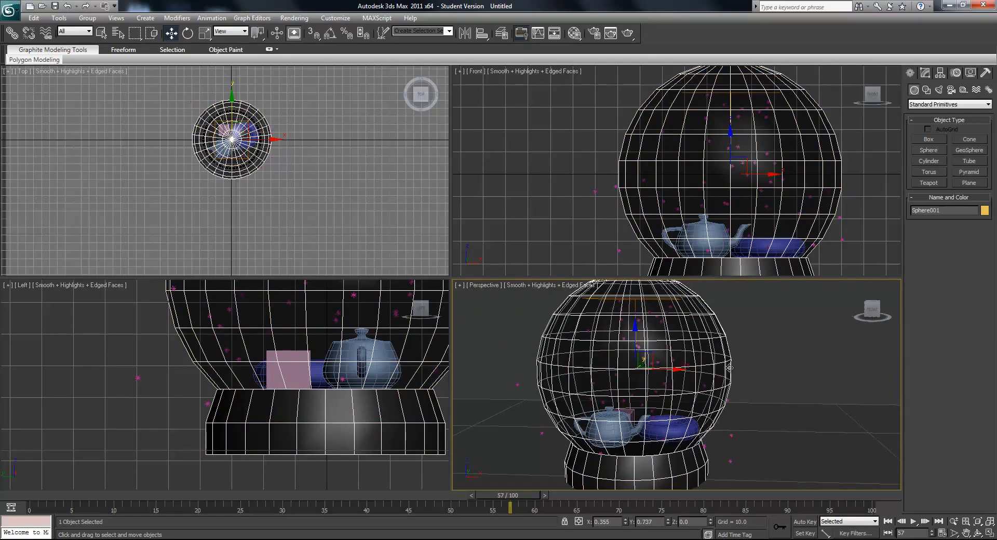
pyautogui.scroll(-3, 736, 374)
pyautogui.scroll(3, 736, 374)
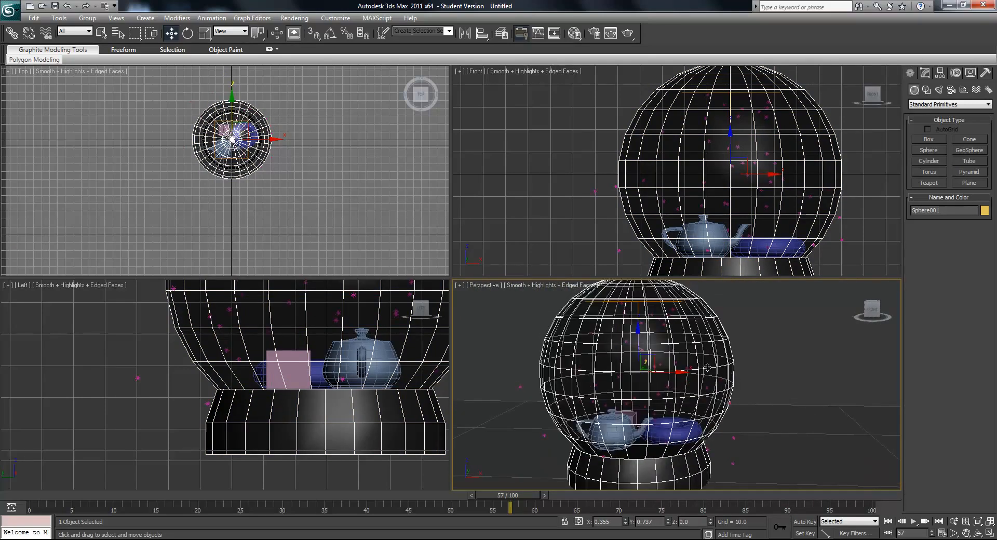
# - Scrub the animation back to frame 0 while checking the falling snow
pyautogui.moveTo(501, 497); pyautogui.dragTo(301, 490)
pyautogui.moveTo(391, 491); pyautogui.dragTo(219, 494)
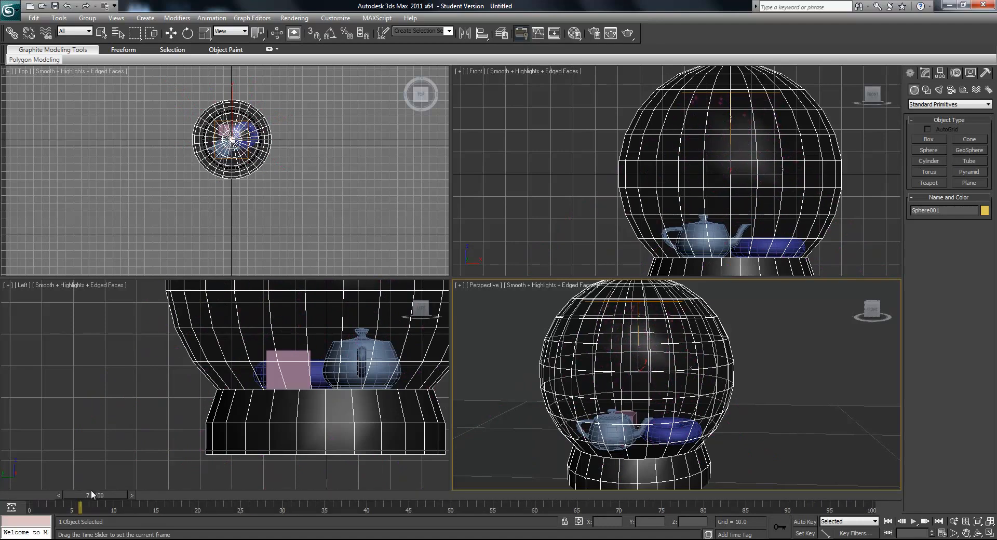
pyautogui.press('w')
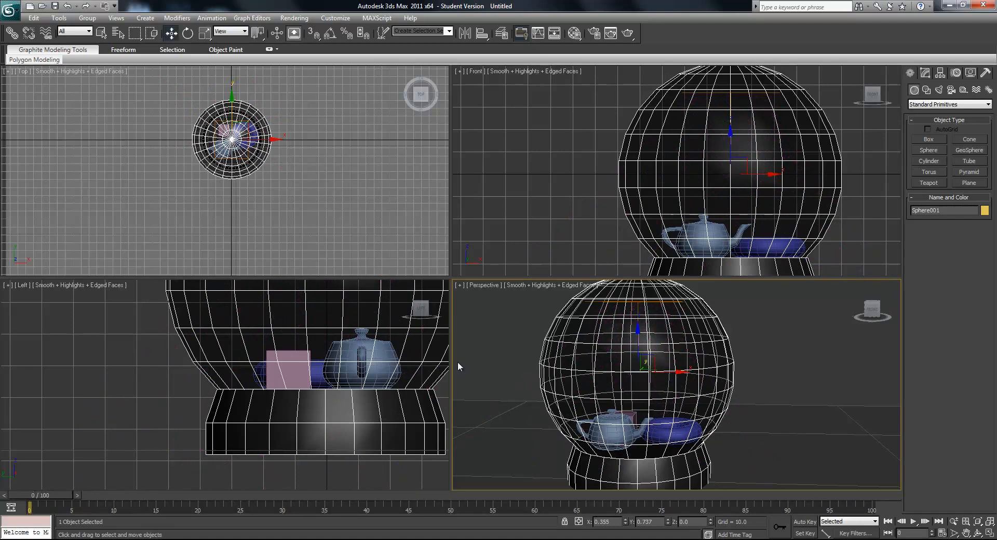
# - Start the UDeflector command from the Deflectors category of space warps
pyautogui.click(976, 91)
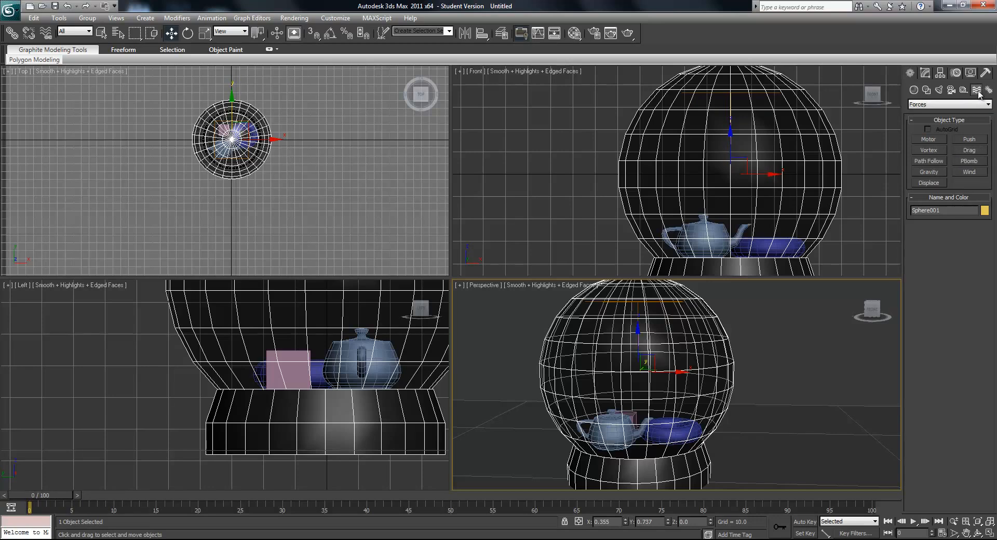
pyautogui.click(932, 106)
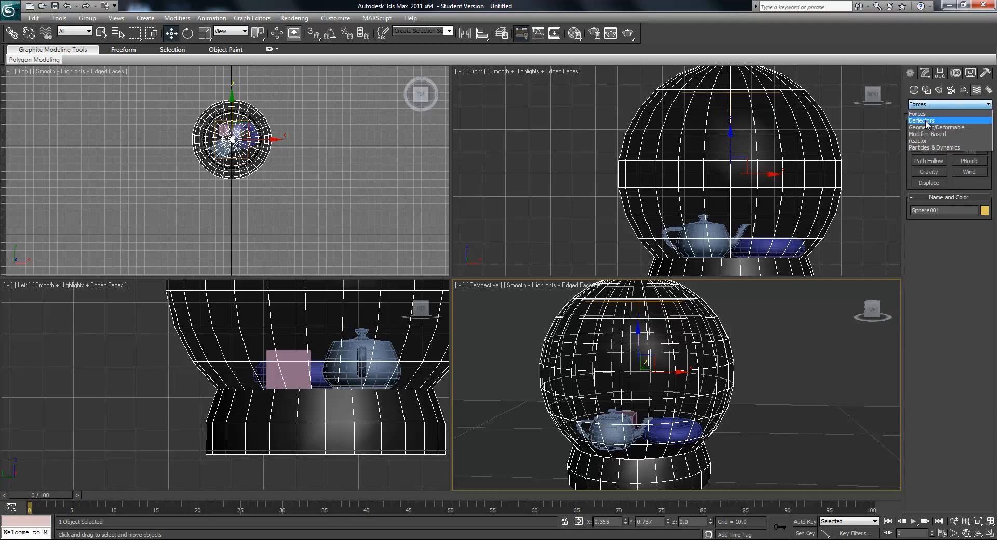
pyautogui.click(925, 119)
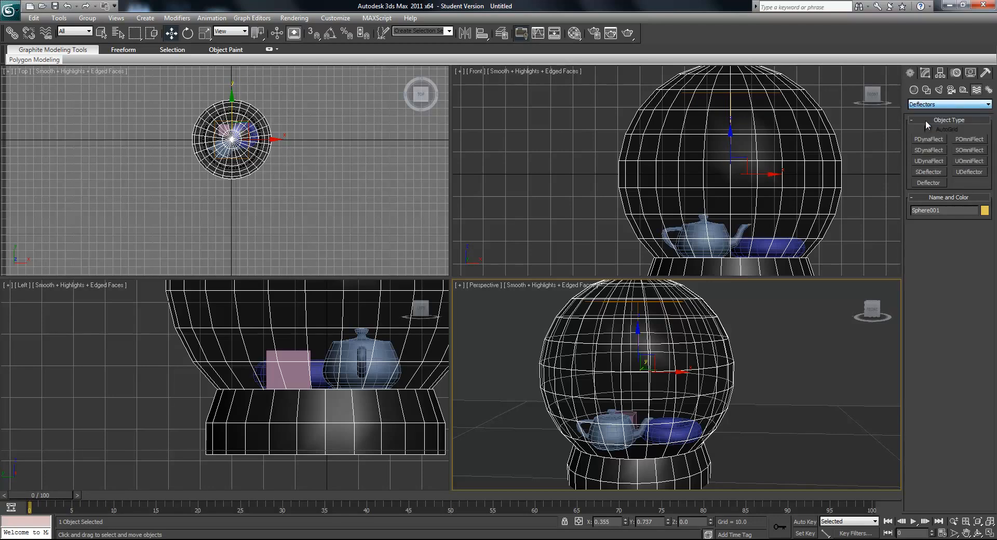
pyautogui.click(974, 172)
# - Try placing a UDeflector with an icon size of about 40.5 on the ground beside the globe, and undo it
pyautogui.moveTo(814, 430); pyautogui.dragTo(790, 406, button='middle')
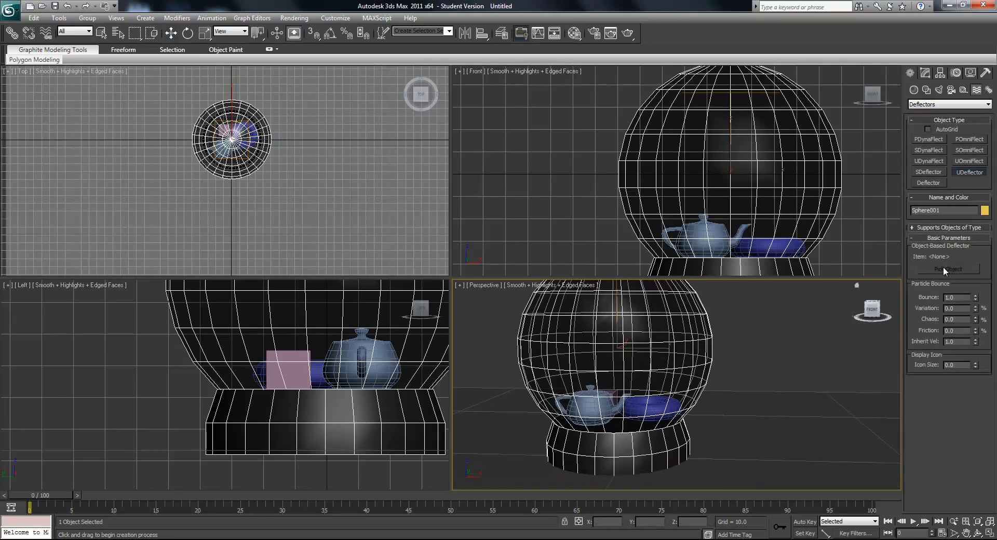
pyautogui.scroll(-3, 663, 358)
pyautogui.moveTo(663, 415); pyautogui.dragTo(768, 385, button='middle')
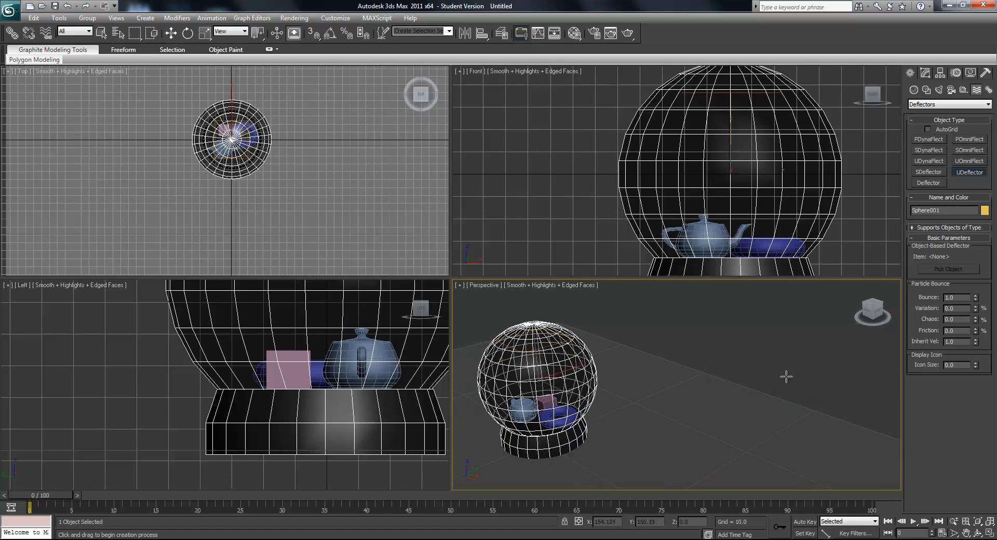
pyautogui.moveTo(625, 409)
pyautogui.mouseDown(button='middle')
pyautogui.moveTo(671, 407)
pyautogui.moveTo(640, 409)
pyautogui.mouseUp(button='middle')
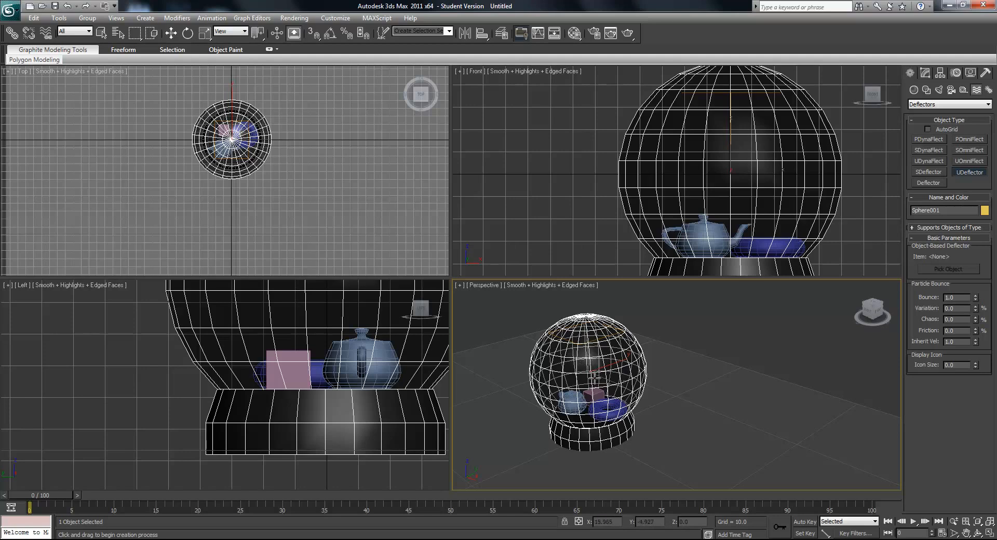
pyautogui.scroll(6, 602, 410)
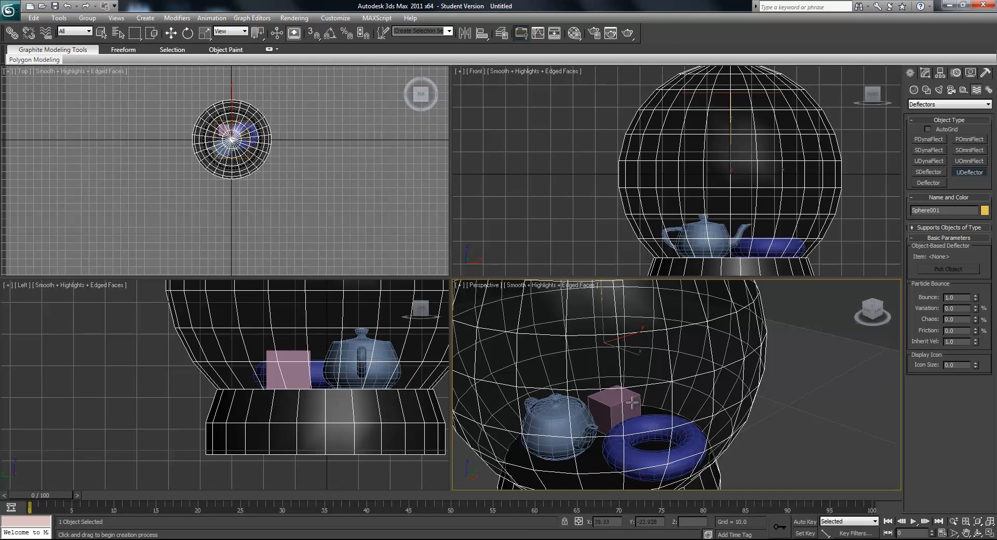
pyautogui.scroll(-6, 716, 429)
pyautogui.moveTo(732, 328); pyautogui.dragTo(761, 347)
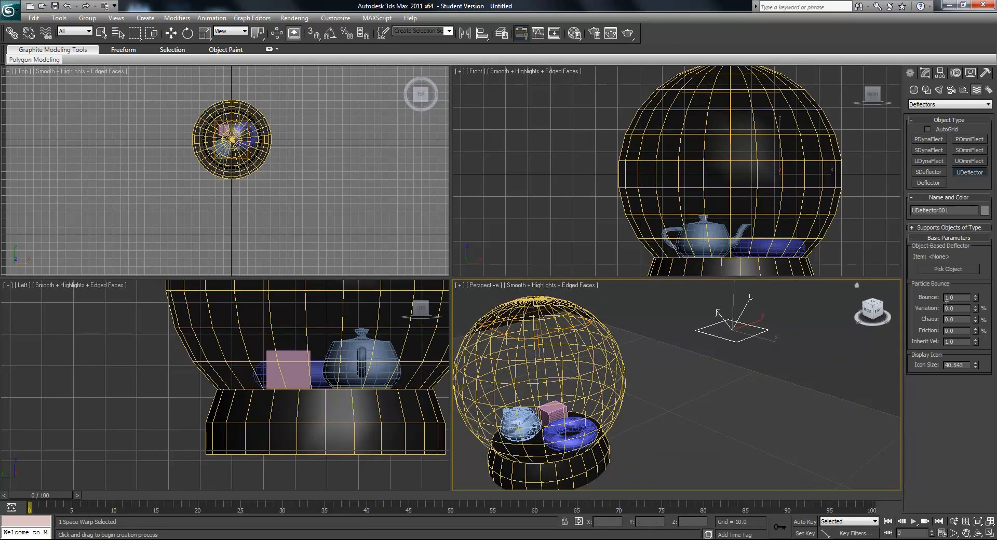
pyautogui.hotkey('ctrl', 'z')
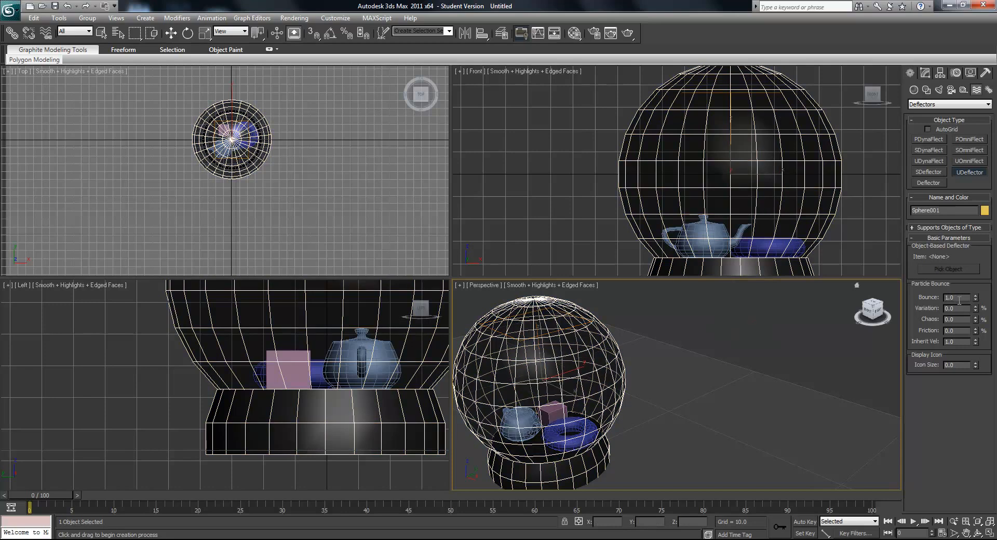
# - Set bounce to 0 and friction to 100 %, and place four UDeflectors in a row on the ground beside the globe
pyautogui.moveTo(958, 299); pyautogui.dragTo(926, 301)
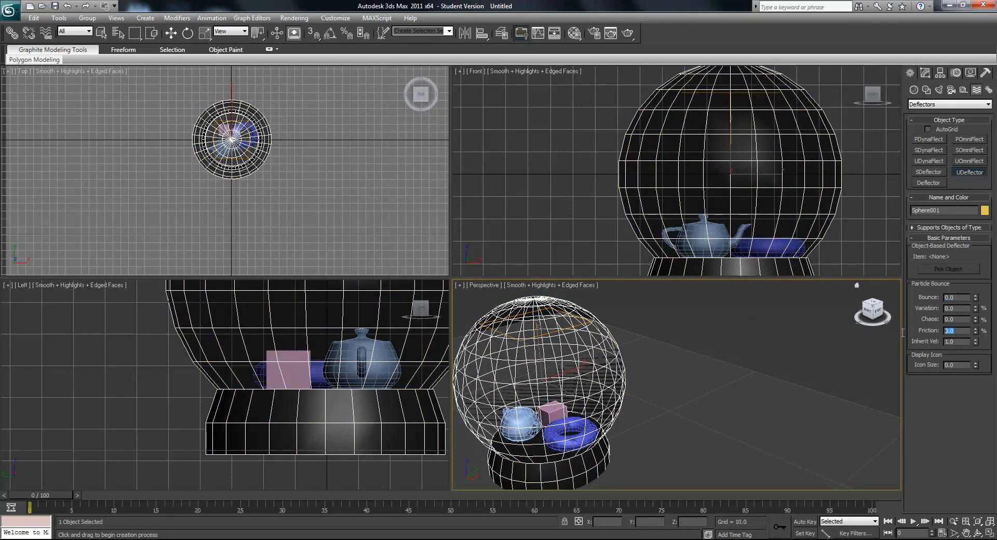
pyautogui.moveTo(962, 333); pyautogui.dragTo(879, 332)
pyautogui.write('100')
pyautogui.press('Return')
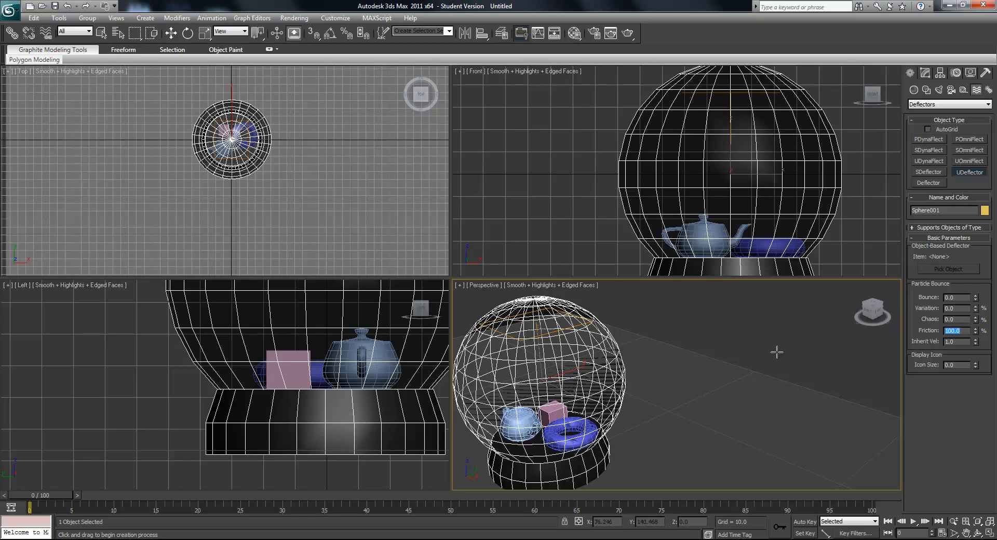
pyautogui.moveTo(777, 356); pyautogui.dragTo(846, 387)
pyautogui.moveTo(851, 385); pyautogui.dragTo(801, 385, button='middle')
pyautogui.scroll(-3, 801, 385)
pyautogui.moveTo(776, 380); pyautogui.dragTo(842, 424)
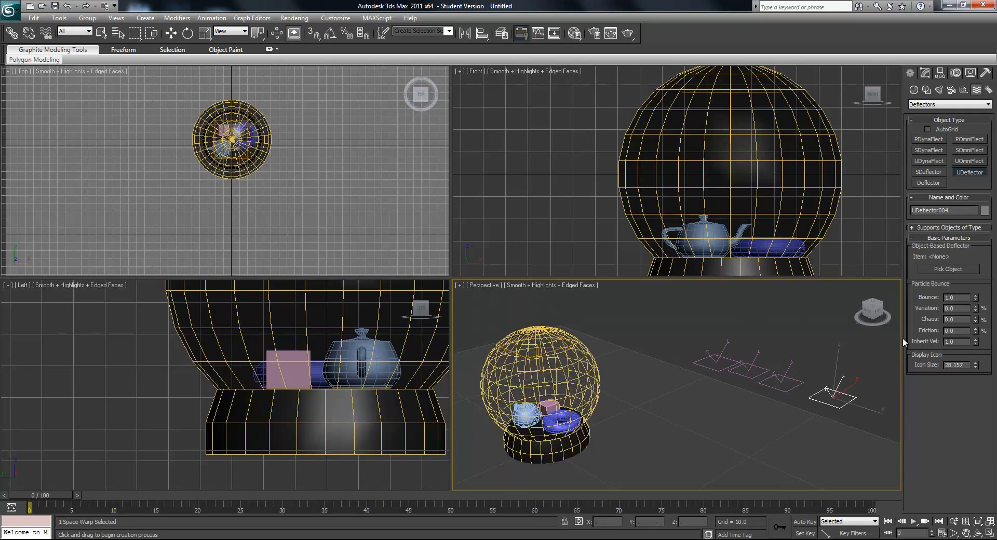
# - Set the second deflector in the row to bounce 0 and friction 100 %
pyautogui.click(171, 34)
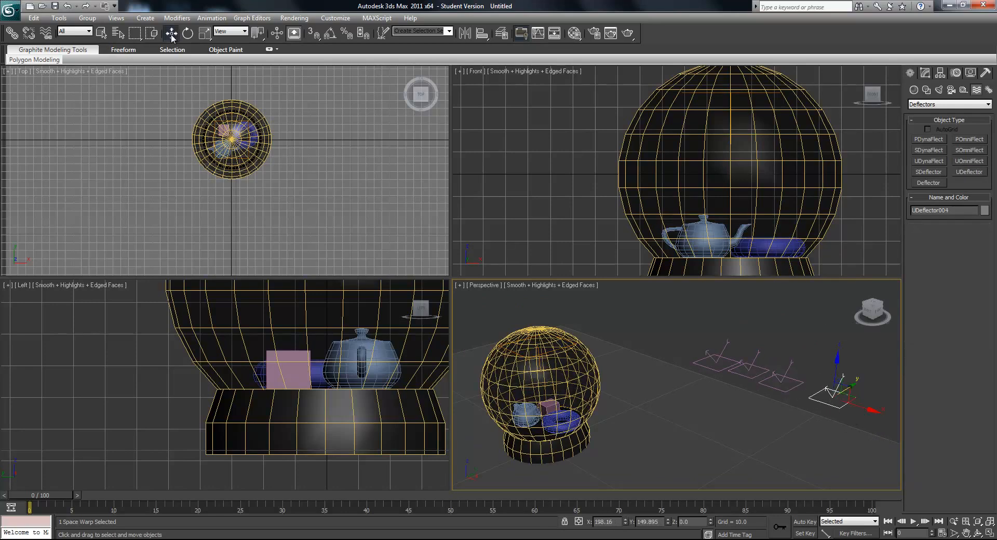
pyautogui.click(743, 372)
pyautogui.click(744, 372)
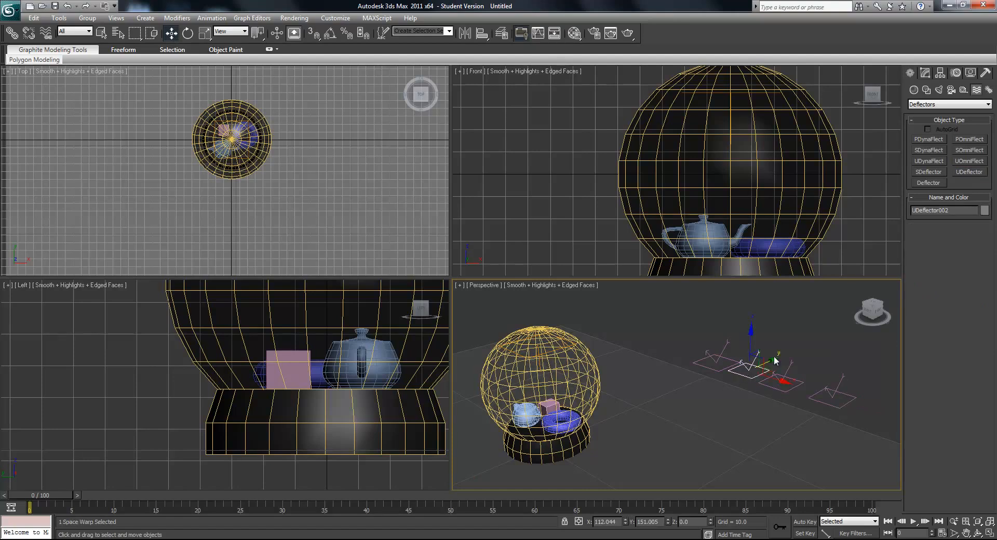
pyautogui.click(925, 73)
pyautogui.click(959, 277)
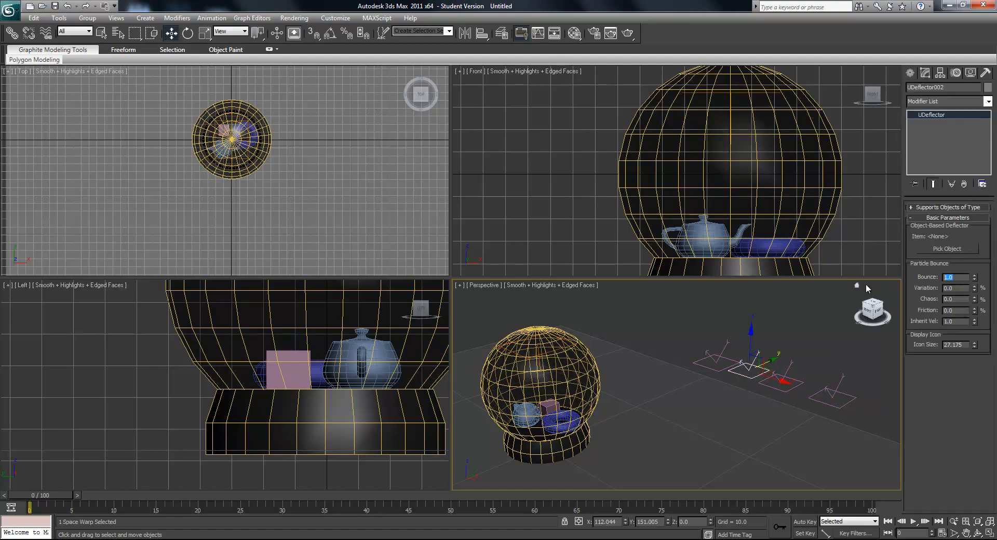
pyautogui.write('0')
pyautogui.press('Return')
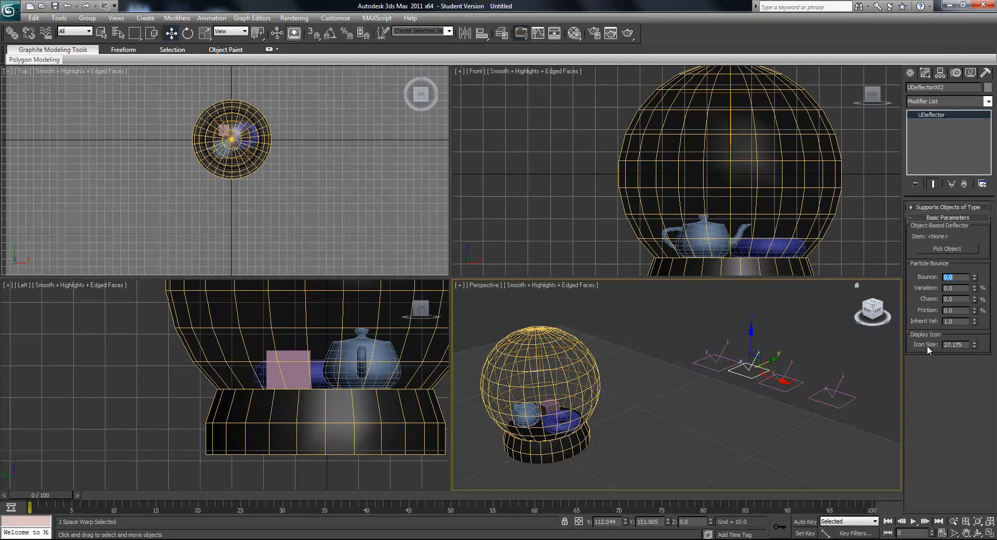
pyautogui.click(956, 311)
pyautogui.write('1')
pyautogui.press('Return')
# - Set the third deflector in the row to bounce 0 and friction 100 %
pyautogui.click(790, 392)
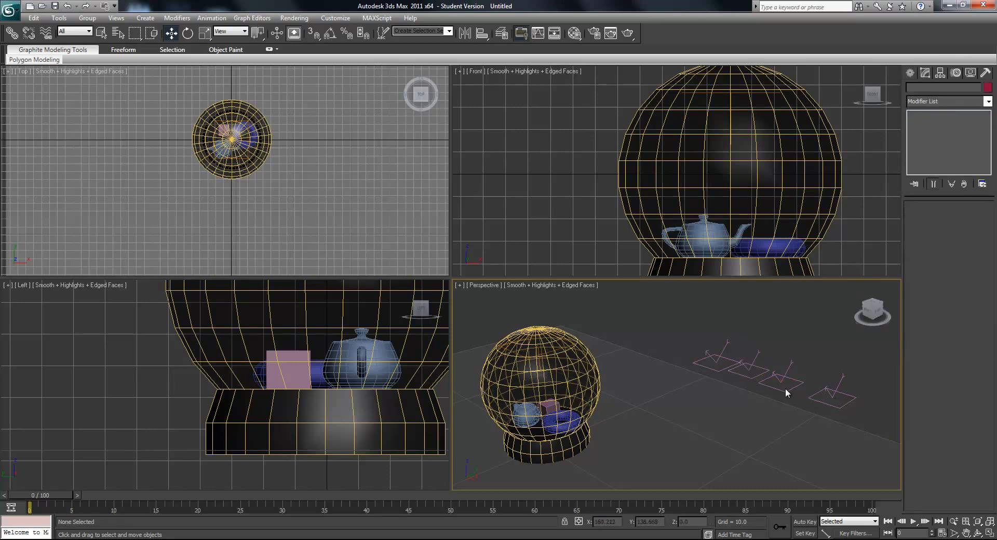
pyautogui.click(783, 389)
pyautogui.click(955, 278)
pyautogui.write('0')
pyautogui.press('Return')
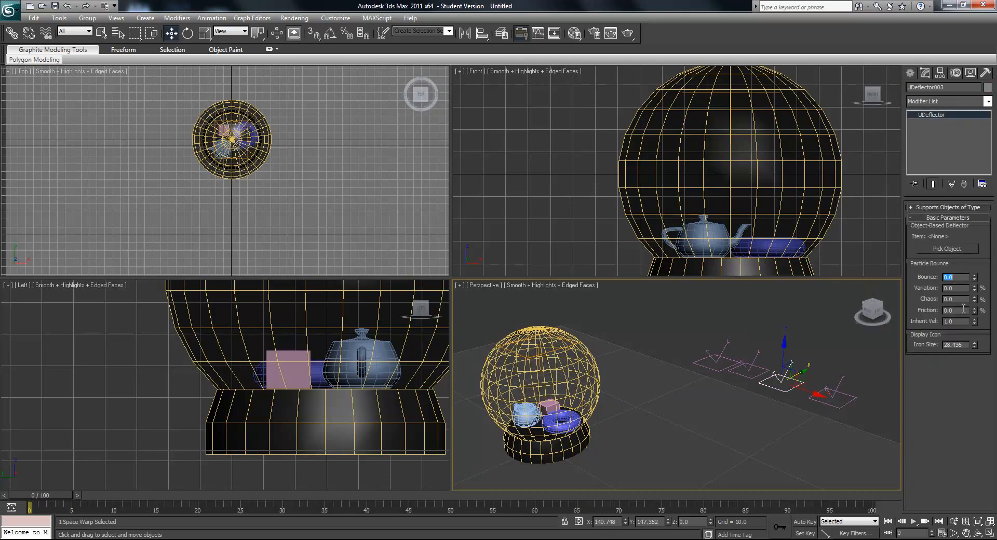
pyautogui.write('100')
pyautogui.press('Return')
# - Set the fourth deflector in the row to bounce 0 and friction 100 %
pyautogui.click(845, 401)
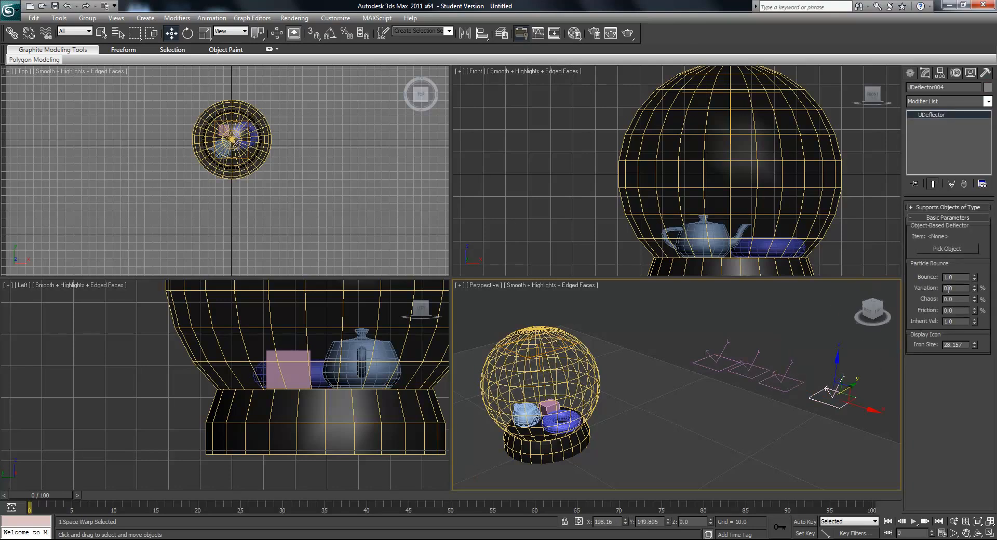
pyautogui.write('0')
pyautogui.press('Return')
pyautogui.press('Tab')
pyautogui.press('Tab')
pyautogui.press('Tab')
pyautogui.write('100')
pyautogui.press('Return')
# - Check the bounce and friction settings of all four deflectors one after another
pyautogui.click(722, 364)
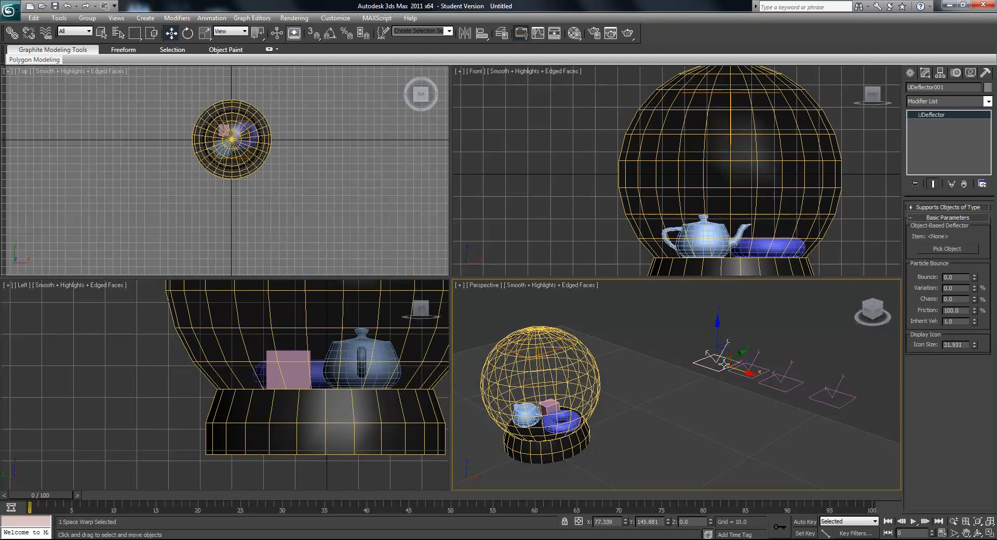
pyautogui.click(768, 379)
pyautogui.click(784, 389)
pyautogui.click(835, 405)
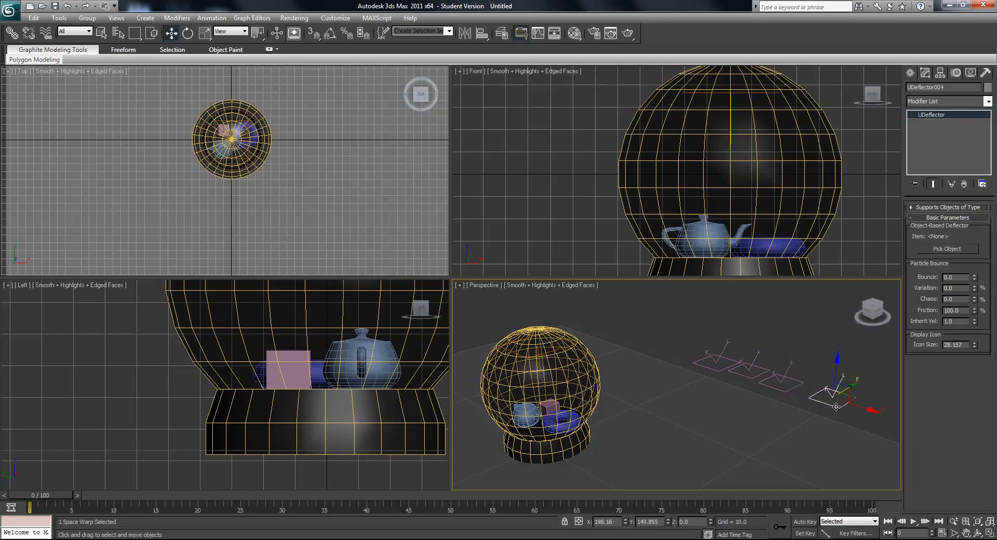
# - Raise the Snow emitter out of the globe to a height of about 70.8, above its top
pyautogui.moveTo(612, 338); pyautogui.dragTo(666, 341, button='middle')
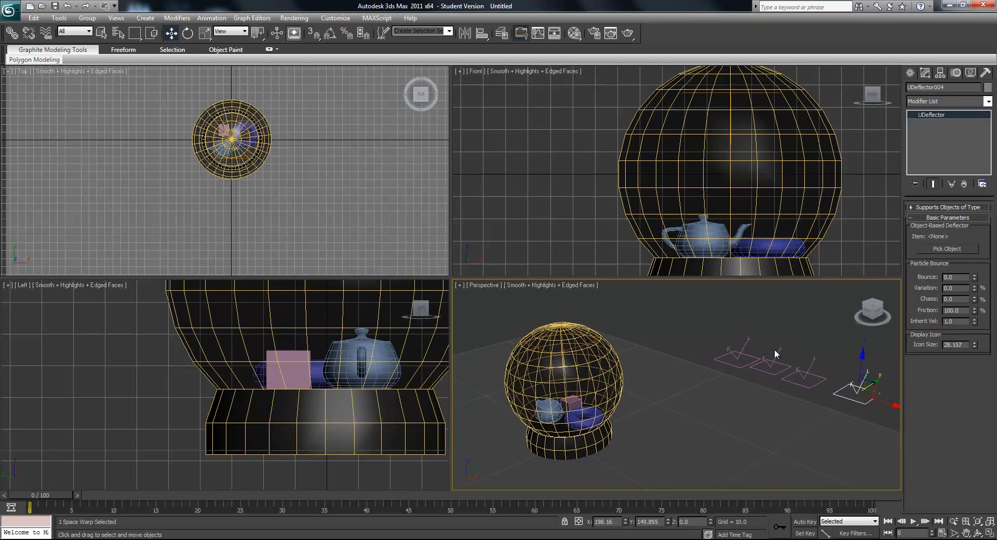
pyautogui.click(551, 353)
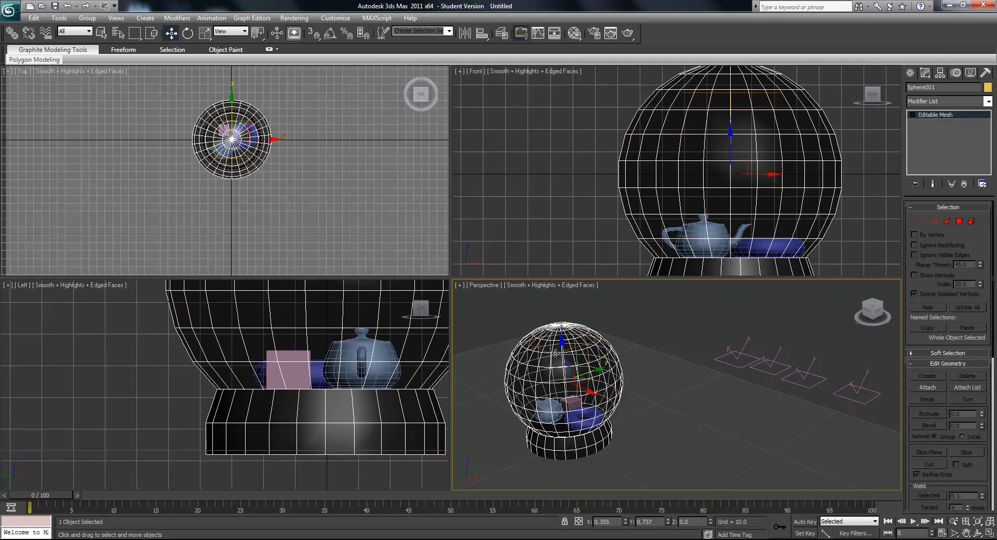
pyautogui.moveTo(551, 353); pyautogui.dragTo(558, 298)
pyautogui.moveTo(630, 324)
pyautogui.mouseDown(button='middle')
pyautogui.moveTo(674, 352)
pyautogui.moveTo(626, 337)
pyautogui.mouseUp(button='middle')
pyautogui.moveTo(591, 319); pyautogui.dragTo(782, 352)
pyautogui.keyDown('alt'); pyautogui.moveTo(782, 352); pyautogui.dragTo(773, 363, button='middle'); pyautogui.keyUp('alt')
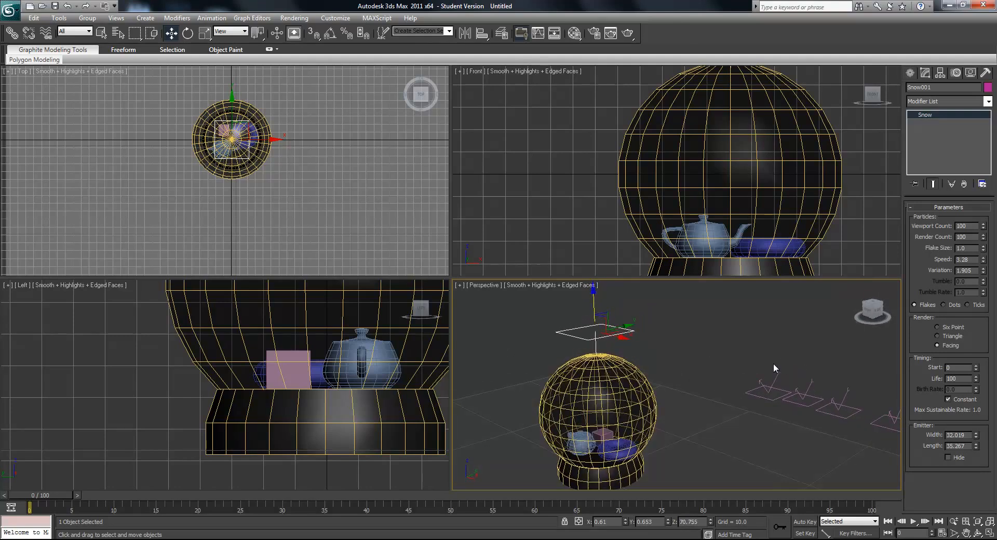
pyautogui.moveTo(705, 347)
pyautogui.keyDown('alt'); pyautogui.mouseDown(button='middle')
pyautogui.moveTo(700, 335)
pyautogui.moveTo(686, 348)
pyautogui.mouseUp(button='middle'); pyautogui.keyUp('alt')
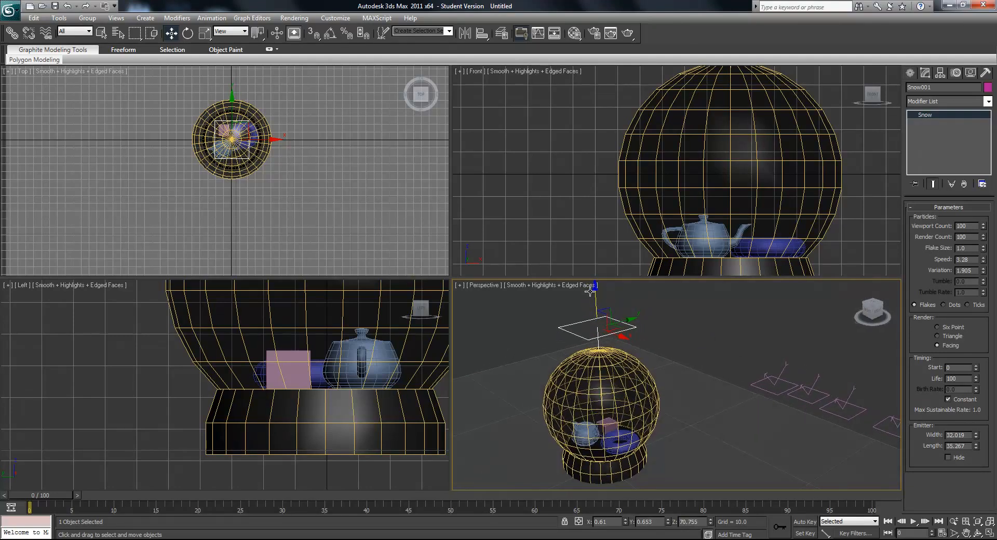
# - Advance the animation to frame 26 and bind each of the four deflectors to the Snow emitter
pyautogui.moveTo(61, 495); pyautogui.dragTo(272, 495)
pyautogui.moveTo(702, 395); pyautogui.dragTo(663, 363, button='middle')
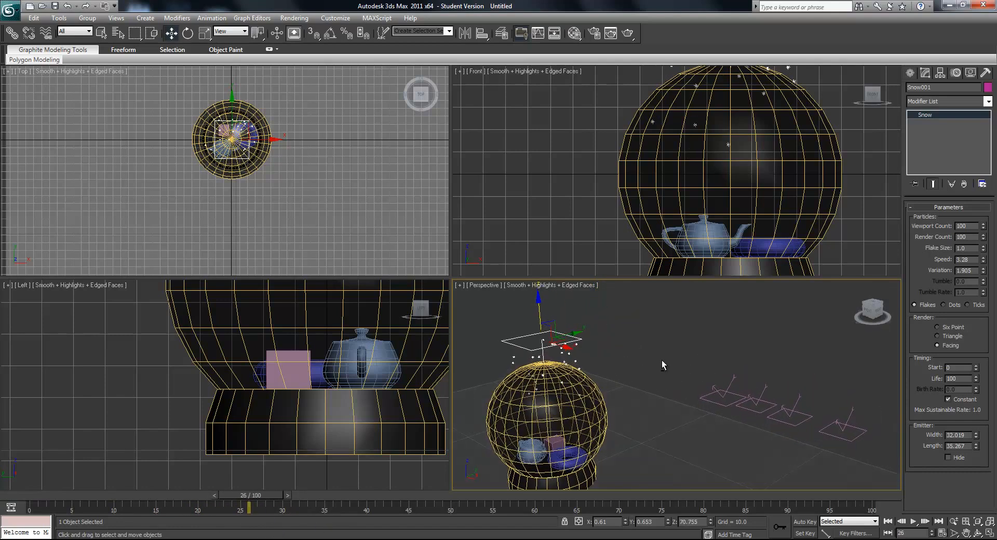
pyautogui.click(46, 34)
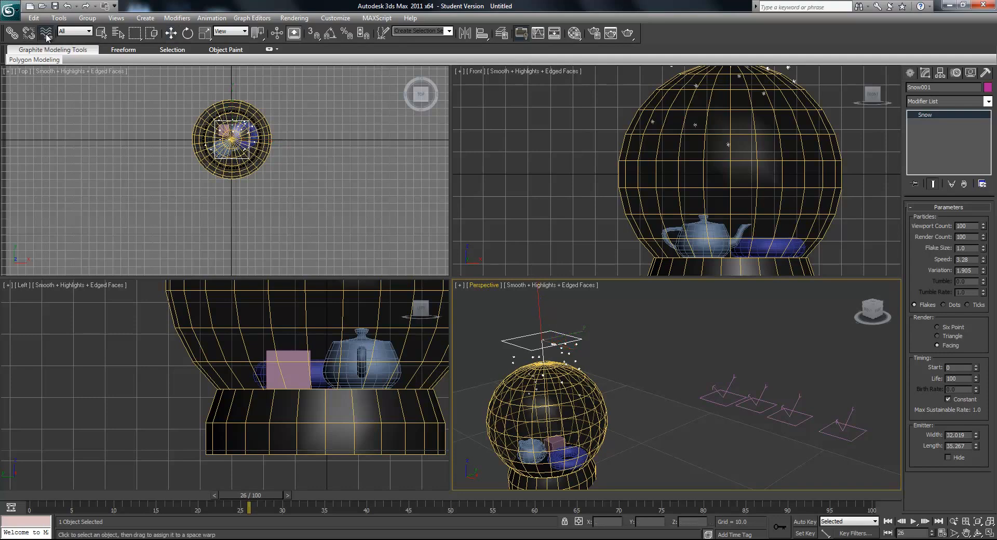
pyautogui.click(714, 394)
pyautogui.moveTo(671, 353); pyautogui.dragTo(558, 333)
pyautogui.moveTo(755, 411); pyautogui.dragTo(550, 340)
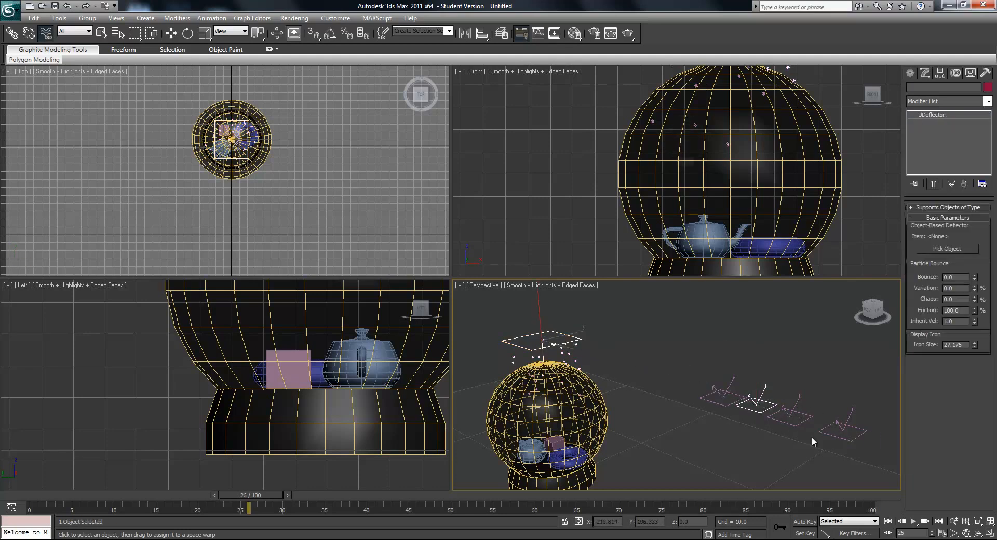
pyautogui.moveTo(786, 422); pyautogui.dragTo(579, 341)
pyautogui.moveTo(838, 424); pyautogui.dragTo(576, 336)
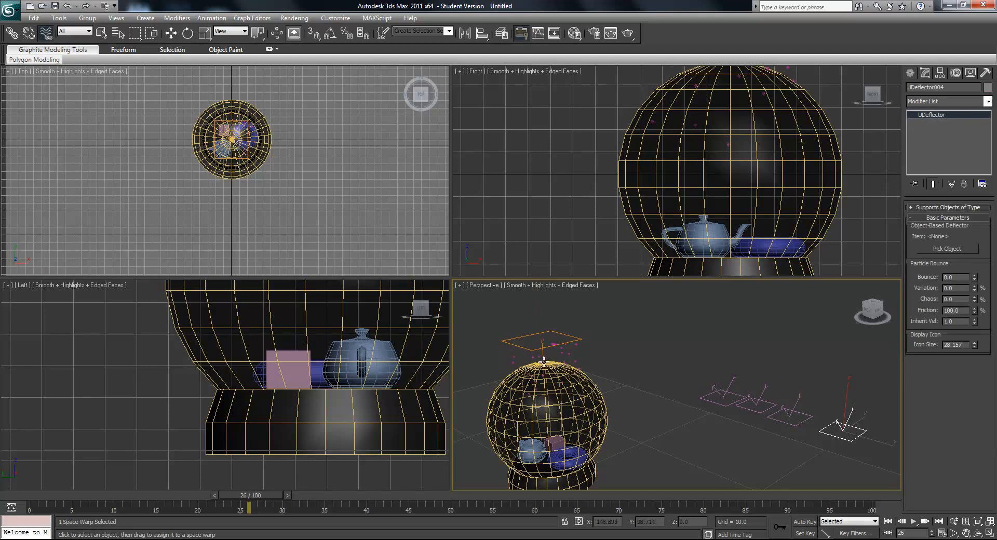
pyautogui.moveTo(755, 406); pyautogui.dragTo(672, 347)
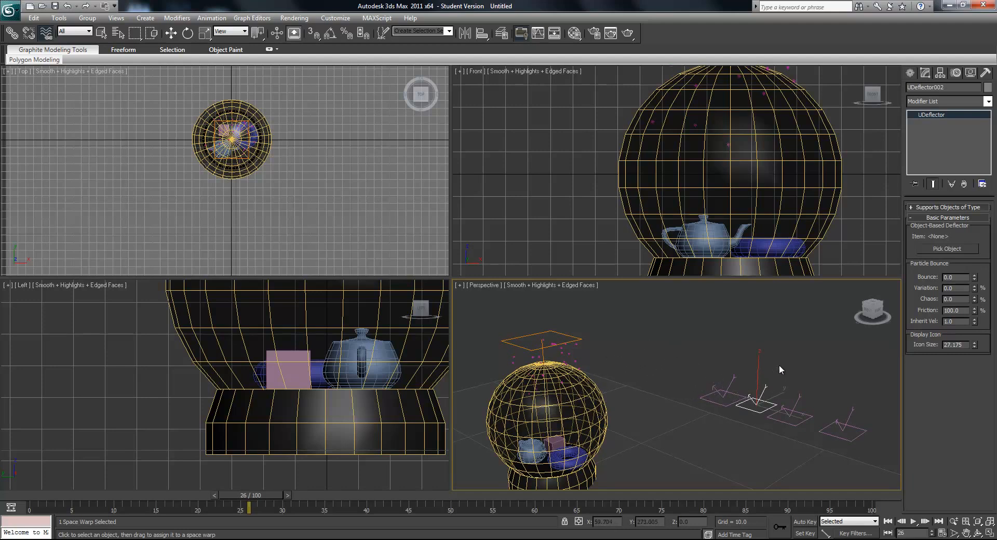
# - Lower the Snow emitter back inside the upper part of the globe, to a height of about 36.7
pyautogui.click(171, 32)
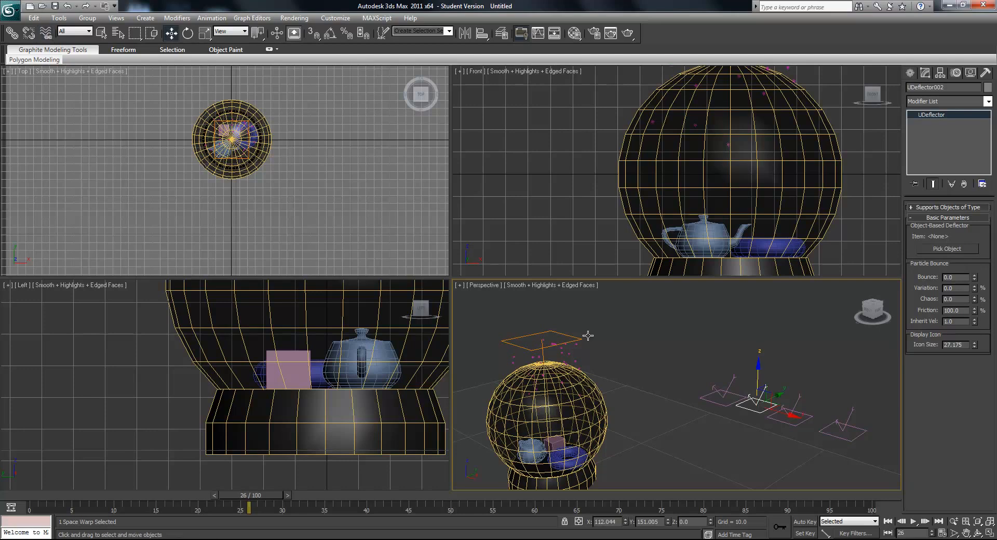
pyautogui.click(558, 347)
pyautogui.moveTo(536, 308); pyautogui.dragTo(553, 351)
pyautogui.moveTo(584, 395); pyautogui.dragTo(597, 389, button='middle')
pyautogui.scroll(3, 605, 383)
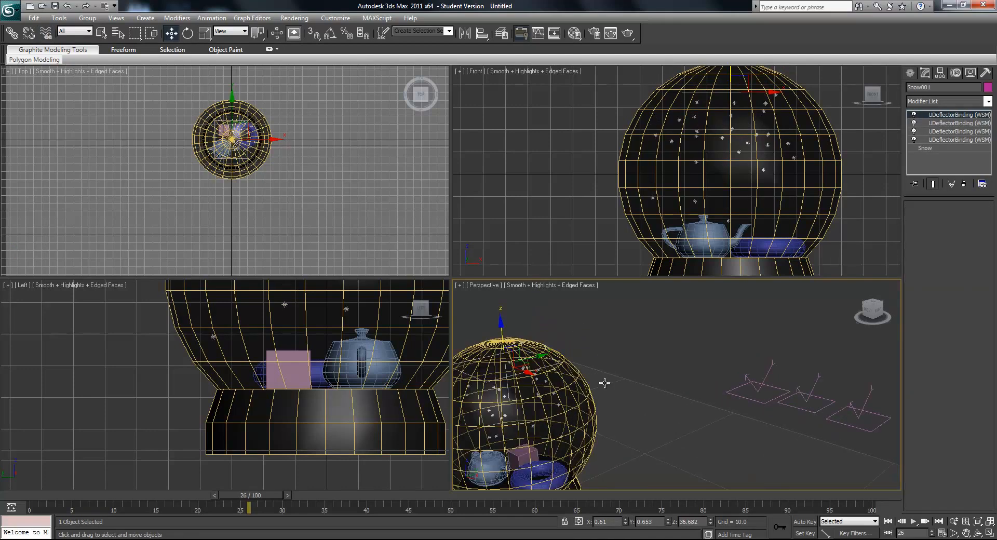
# - Assign the globe mesh Sphere001 as the collision object of the first deflector in the row
pyautogui.click(749, 400)
pyautogui.scroll(-2, 684, 372)
pyautogui.moveTo(704, 379); pyautogui.dragTo(694, 375, button='middle')
pyautogui.scroll(-2, 693, 375)
pyautogui.click(943, 249)
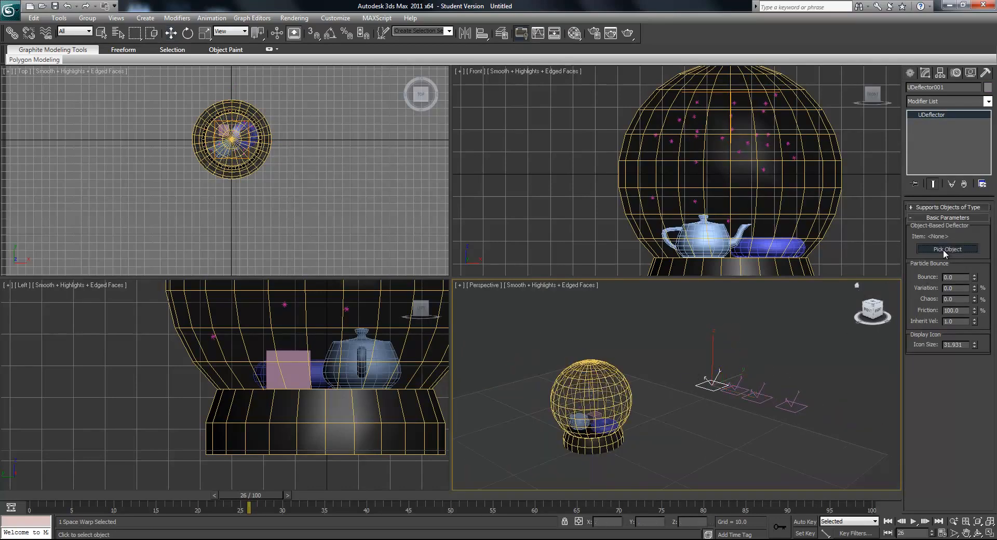
pyautogui.click(617, 398)
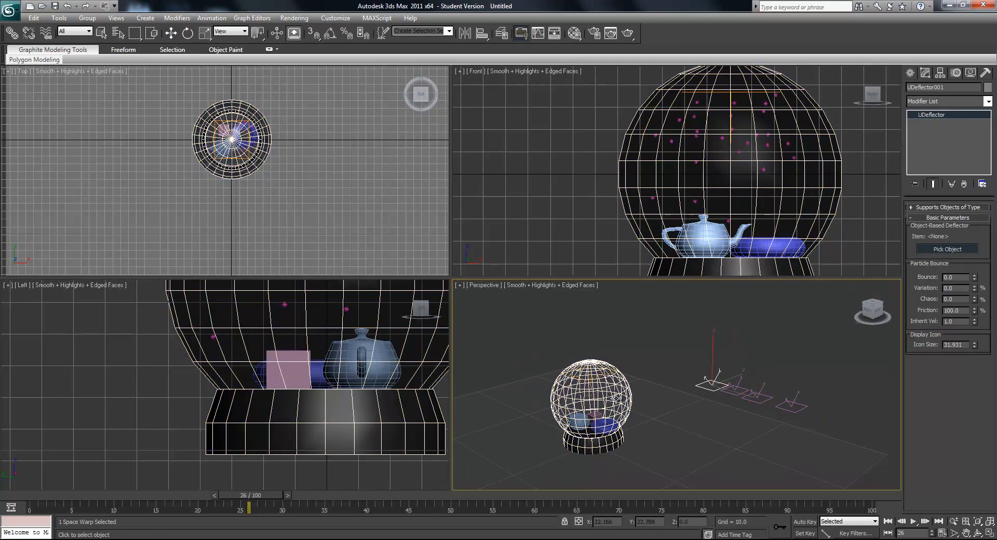
pyautogui.scroll(5, 612, 406)
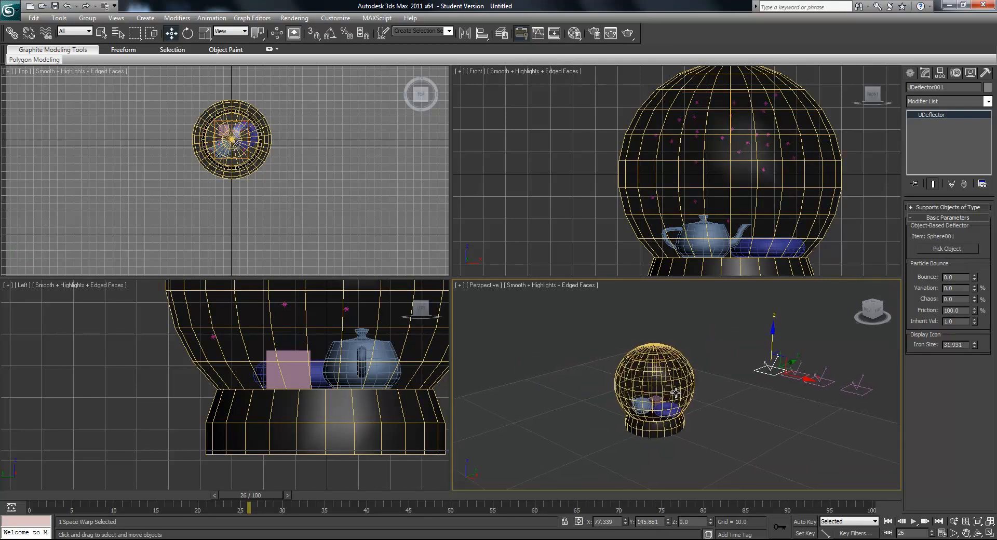
# - Assign the small box Box001 as the collision object of the second deflector in the row
pyautogui.click(851, 385)
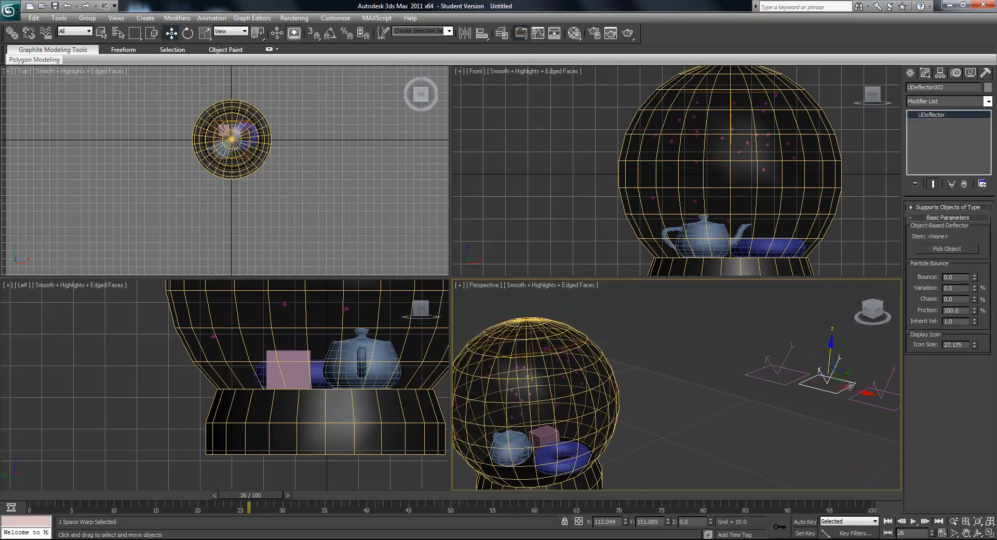
pyautogui.click(940, 250)
pyautogui.scroll(10, 623, 403)
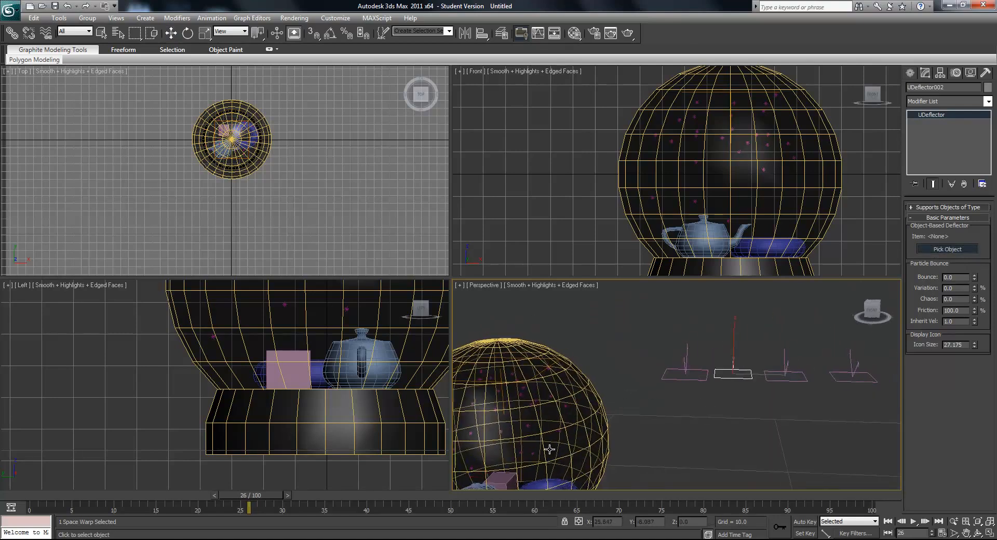
pyautogui.scroll(2, 697, 374)
pyautogui.scroll(-2, 675, 362)
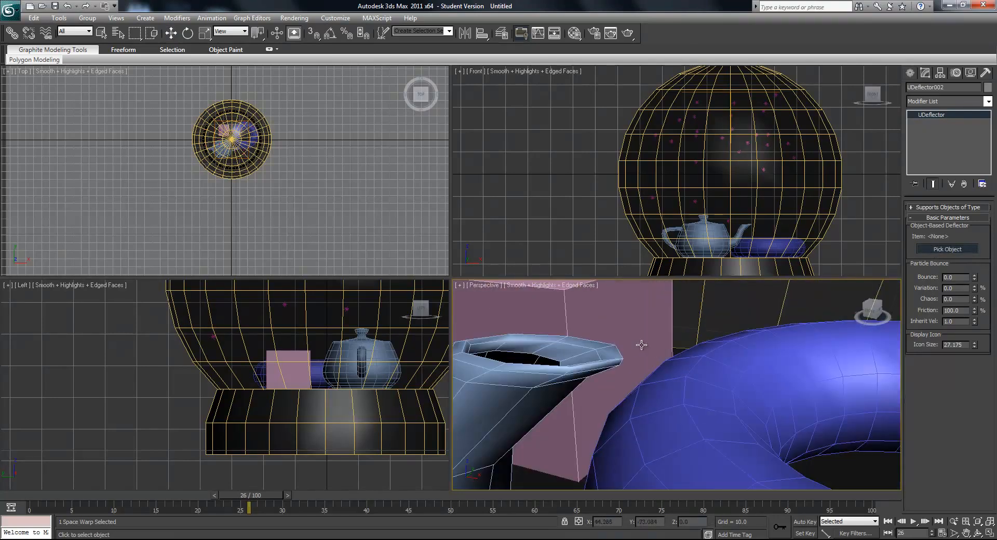
pyautogui.keyDown('alt'); pyautogui.moveTo(652, 349); pyautogui.dragTo(693, 407, button='middle'); pyautogui.keyUp('alt')
pyautogui.click(673, 394)
pyautogui.scroll(-8, 841, 353)
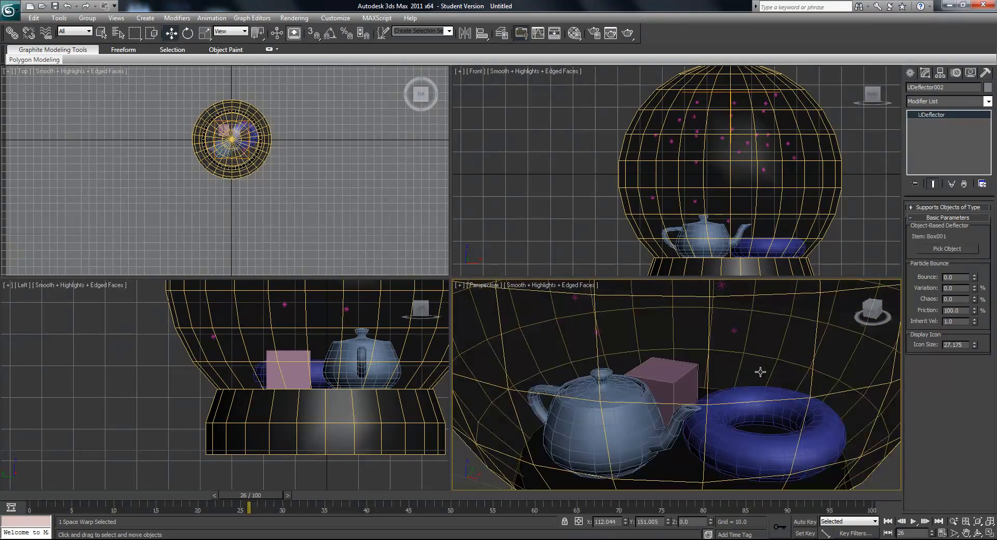
# - Assign the teapot Teapot001 as the collision object of the third deflector in the row
pyautogui.click(844, 334)
pyautogui.click(958, 249)
pyautogui.scroll(8, 827, 409)
pyautogui.moveTo(828, 409); pyautogui.dragTo(654, 441, button='middle')
pyautogui.scroll(2, 770, 409)
pyautogui.scroll(2, 703, 418)
pyautogui.moveTo(770, 409); pyautogui.dragTo(672, 454, button='middle')
pyautogui.click(683, 412)
pyautogui.scroll(-8, 529, 380)
pyautogui.scroll(-4, 529, 380)
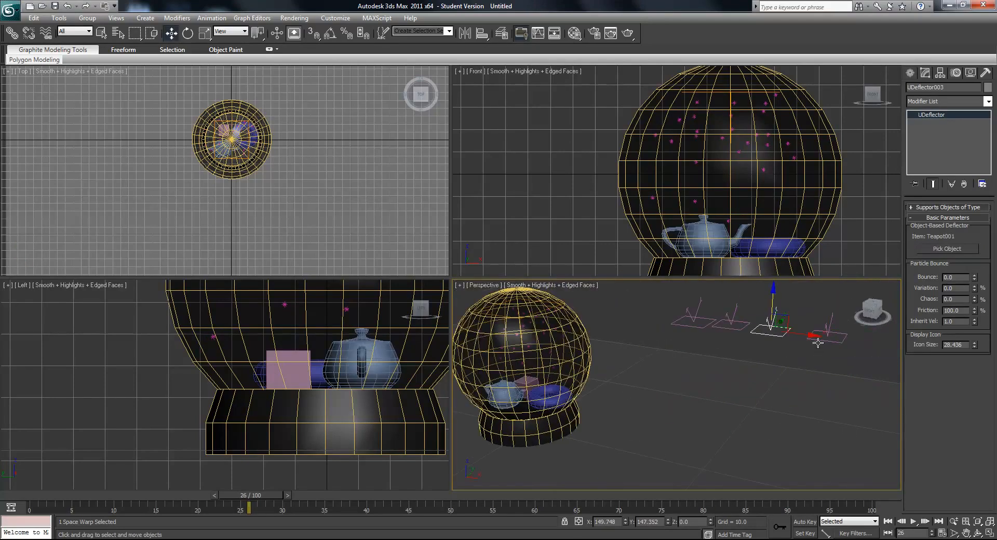
# - Assign the torus Torus001 as the collision object of the fourth deflector in the row
pyautogui.click(823, 337)
pyautogui.click(966, 252)
pyautogui.scroll(10, 594, 411)
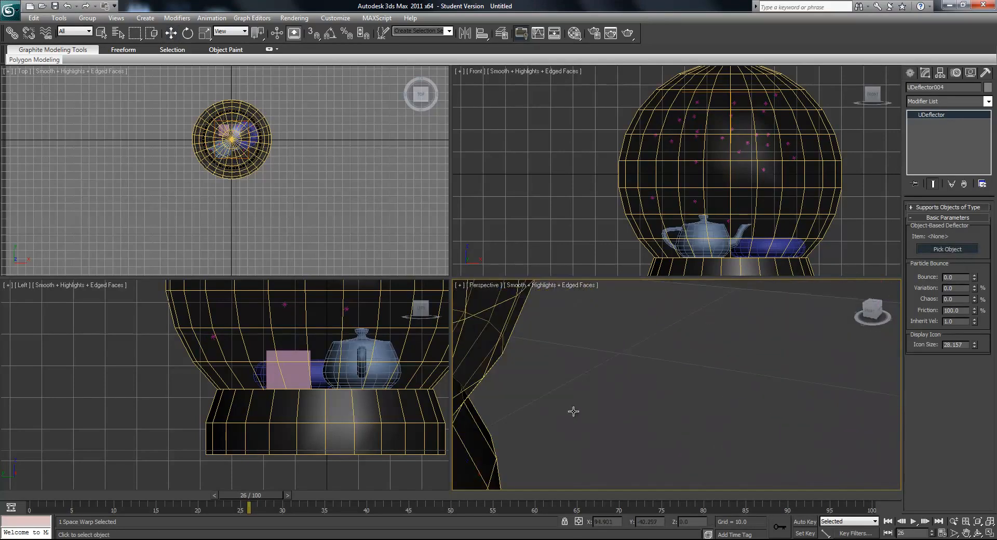
pyautogui.click(679, 403)
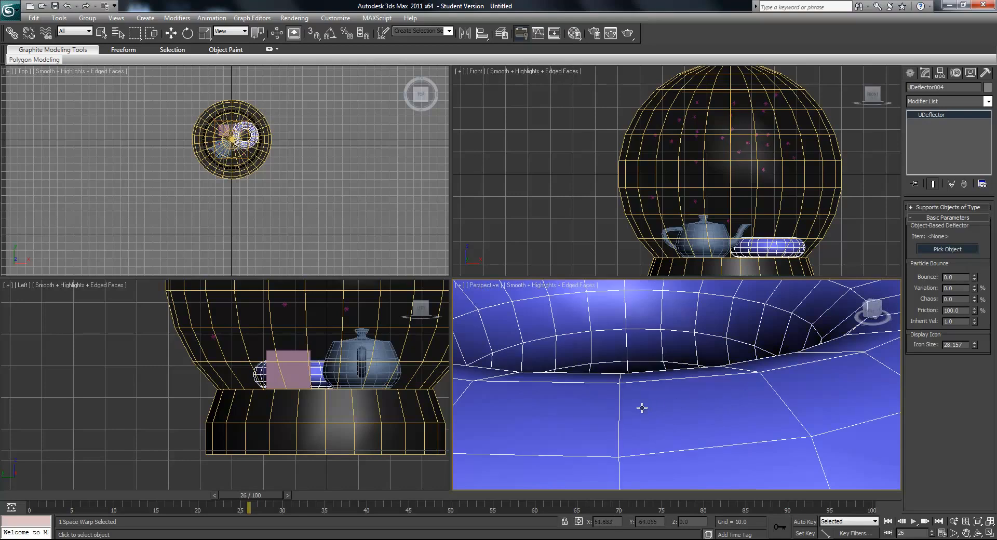
pyautogui.scroll(-10, 638, 403)
pyautogui.scroll(4, 673, 425)
# - Scrub the animation back and forth and examine how the flakes behave around the globe and its contents
pyautogui.moveTo(248, 507); pyautogui.dragTo(610, 515)
pyautogui.press('w')
pyautogui.scroll(6, 633, 468)
pyautogui.scroll(4, 633, 467)
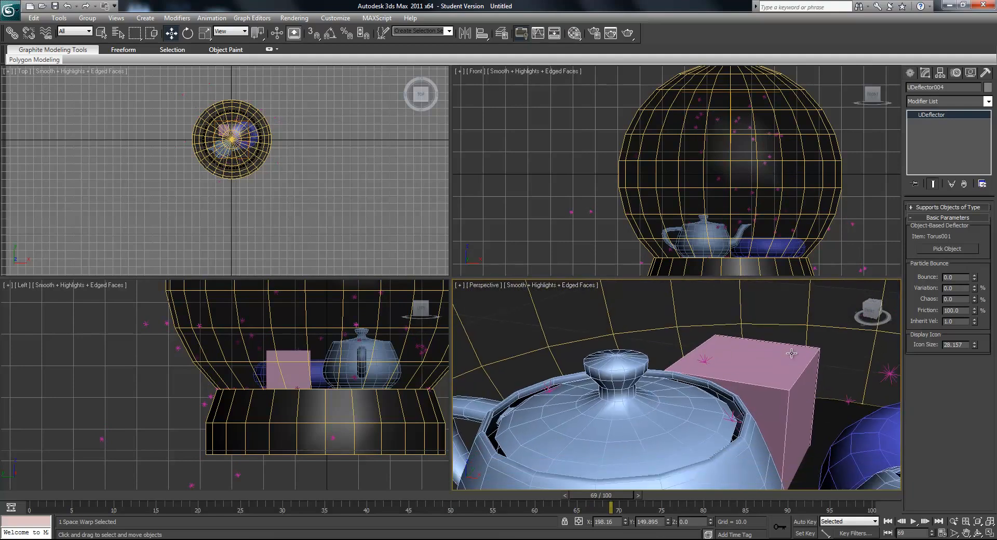
pyautogui.scroll(-10, 796, 363)
pyautogui.scroll(-3, 720, 414)
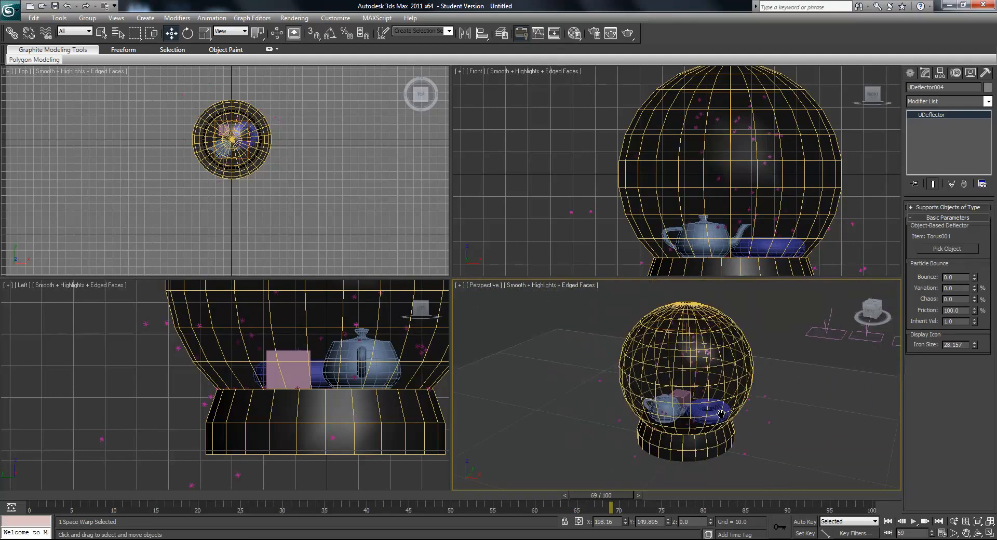
pyautogui.moveTo(614, 497); pyautogui.dragTo(303, 504)
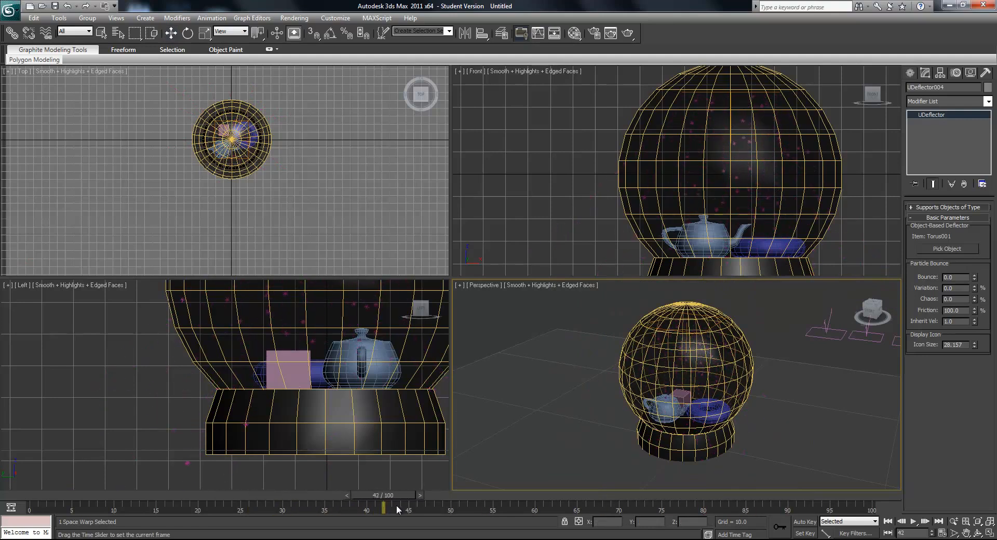
pyautogui.moveTo(517, 505); pyautogui.dragTo(678, 503)
pyautogui.moveTo(857, 496); pyautogui.dragTo(349, 514)
pyautogui.press('w')
pyautogui.keyDown('alt'); pyautogui.moveTo(571, 477); pyautogui.dragTo(729, 439, button='middle'); pyautogui.keyUp('alt')
# - Pick the globe mesh Sphere001 again as the collision object of the first deflector
pyautogui.click(685, 338)
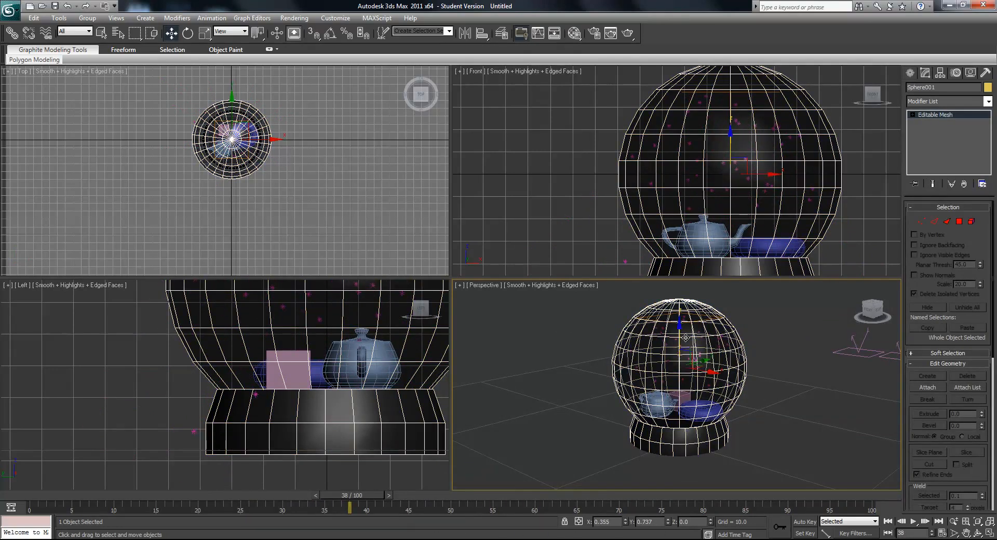
pyautogui.click(690, 406)
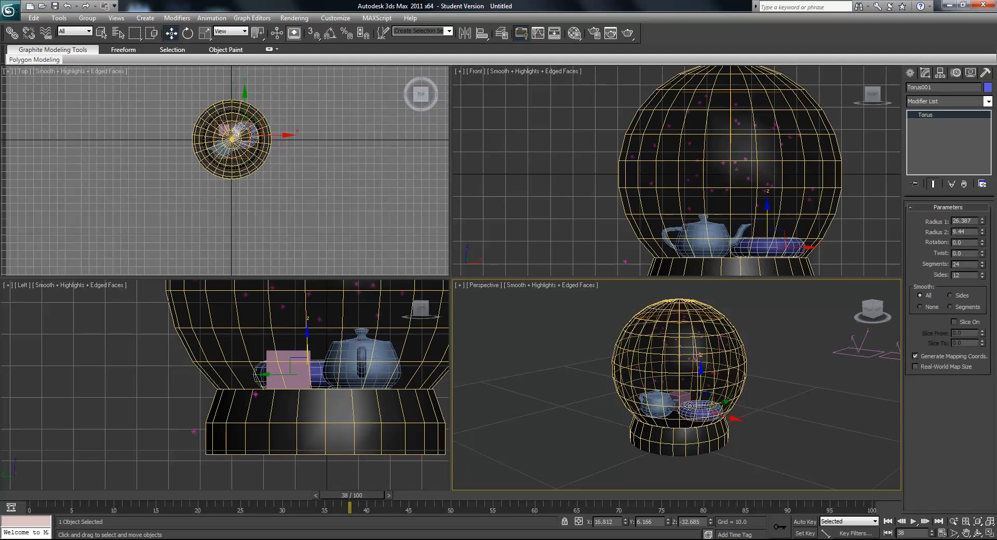
pyautogui.click(859, 346)
pyautogui.click(938, 249)
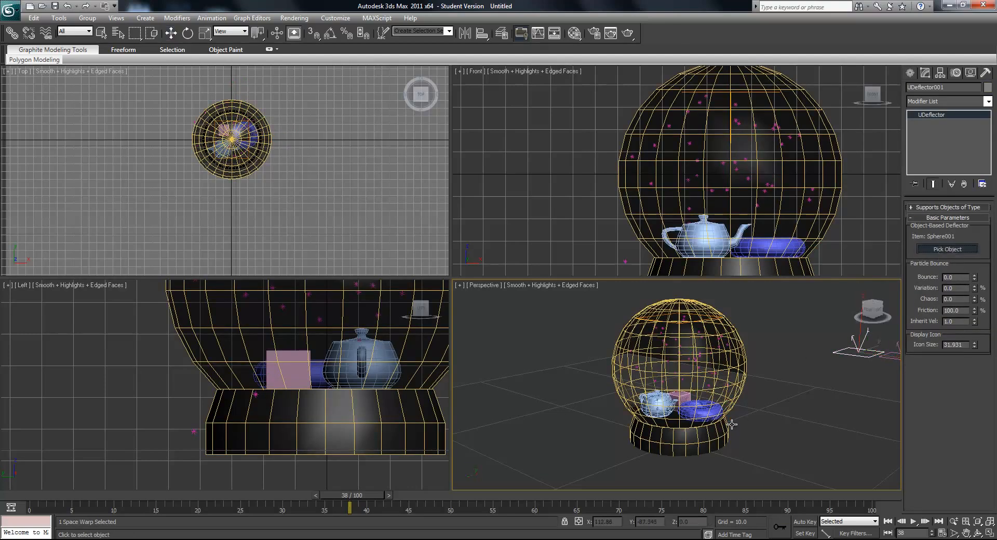
pyautogui.click(706, 439)
pyautogui.scroll(3, 706, 442)
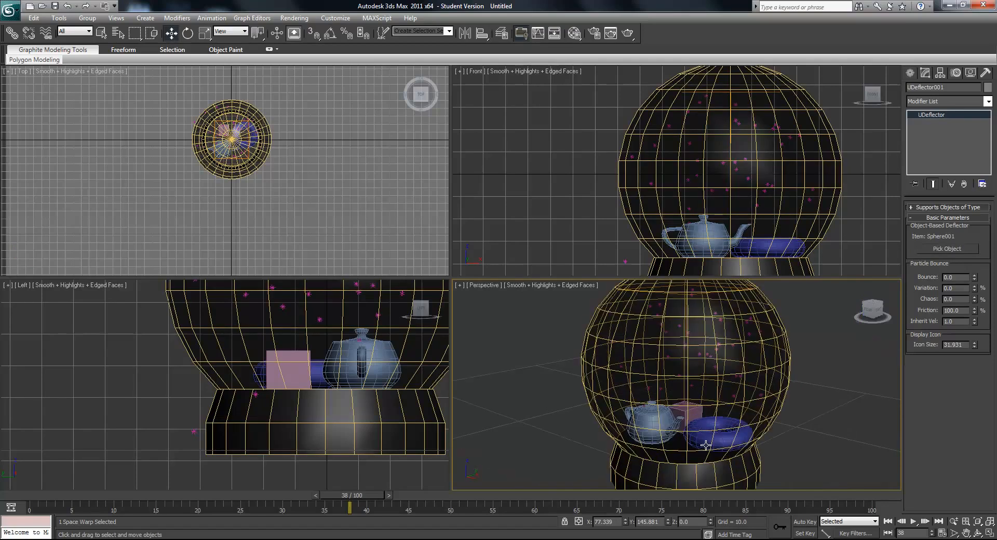
# - Scrub the animation through to frame 75 and examine where the flakes travel relative to the globe wall
pyautogui.moveTo(447, 497); pyautogui.dragTo(610, 515)
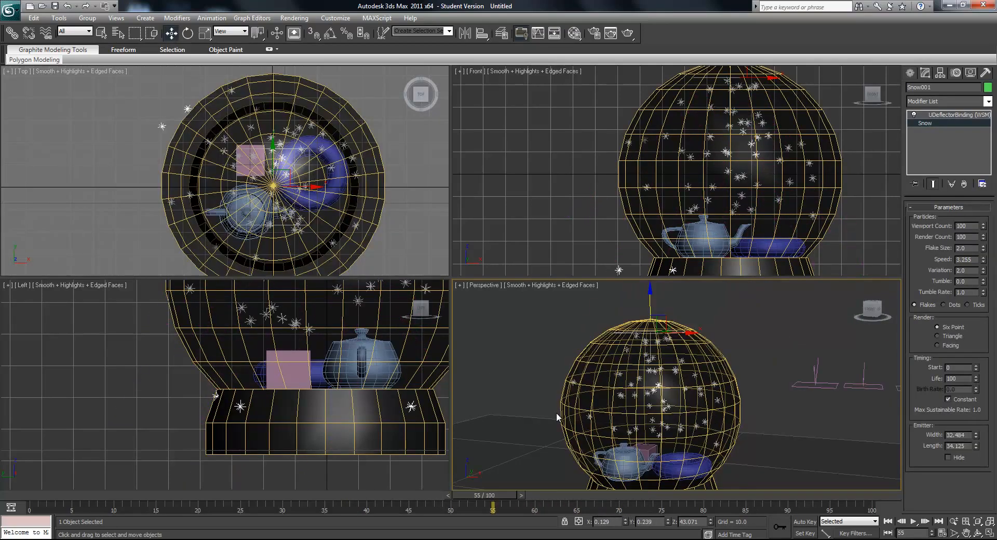
pyautogui.scroll(-3, 625, 442)
pyautogui.moveTo(524, 496); pyautogui.dragTo(694, 508)
pyautogui.scroll(5, 799, 384)
pyautogui.scroll(-4, 744, 401)
pyautogui.keyDown('alt'); pyautogui.moveTo(724, 399); pyautogui.dragTo(681, 435, button='middle'); pyautogui.keyUp('alt')
pyautogui.moveTo(685, 496); pyautogui.dragTo(654, 493)
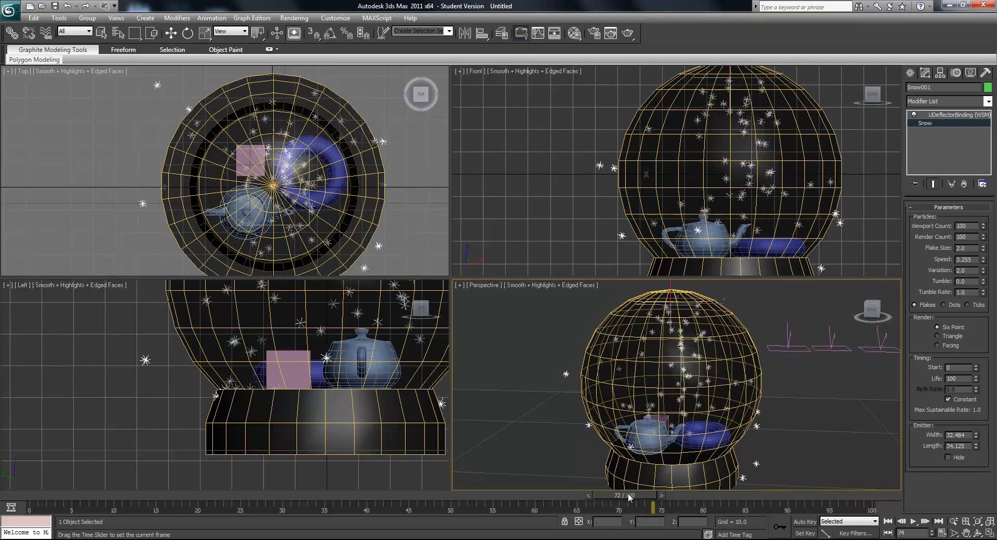
pyautogui.press('w')
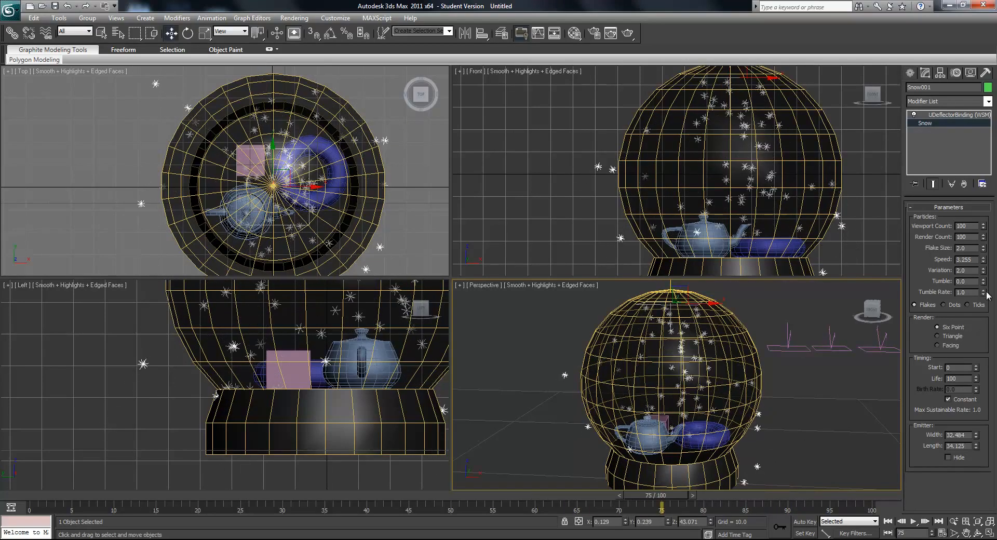
# - Reduce the Snow emitter's variation to 0.645 and preview the animation
pyautogui.moveTo(983, 272); pyautogui.dragTo(995, 380)
pyautogui.moveTo(995, 378); pyautogui.dragTo(996, 410)
pyautogui.moveTo(675, 495); pyautogui.dragTo(568, 490)
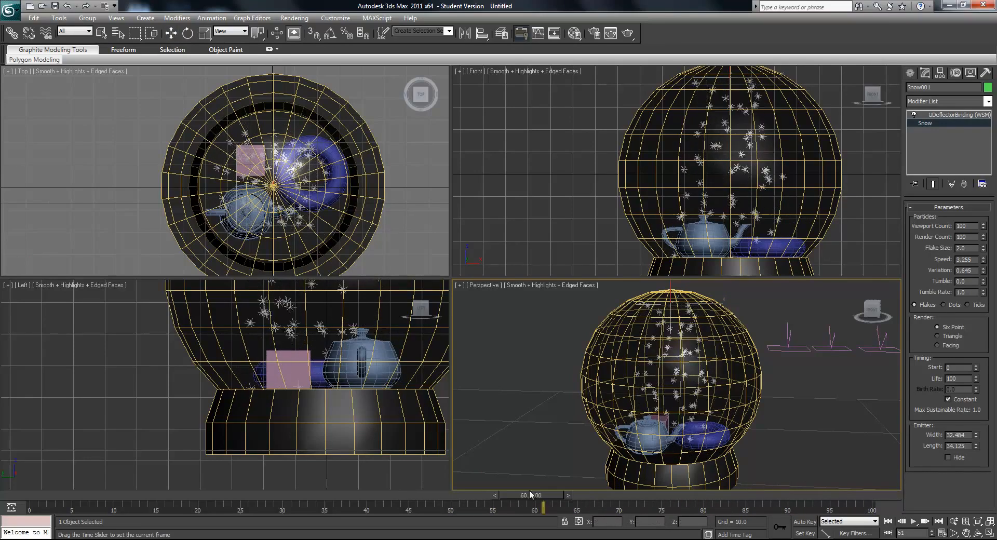
pyautogui.click(914, 522)
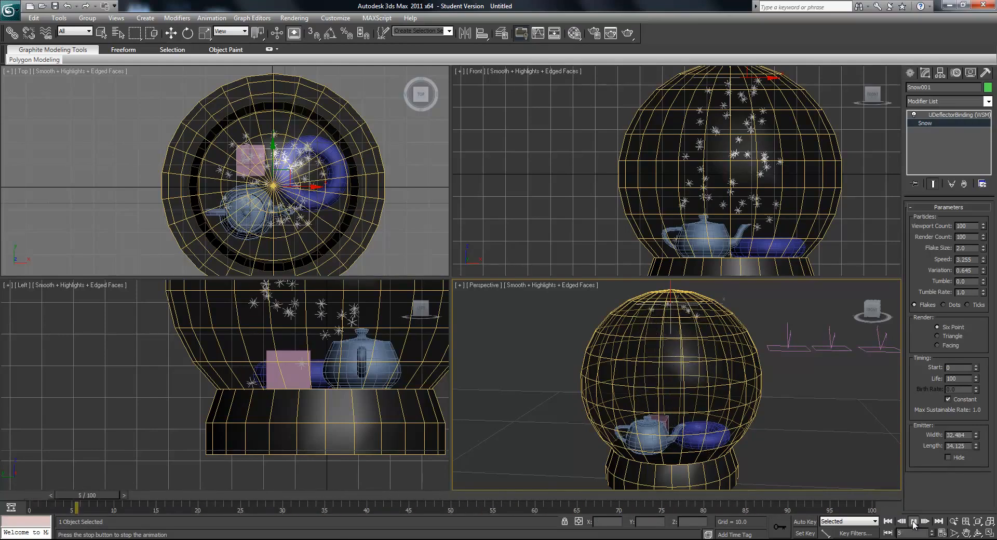
pyautogui.keyDown('alt'); pyautogui.moveTo(775, 444); pyautogui.dragTo(730, 450, button='middle'); pyautogui.keyUp('alt')
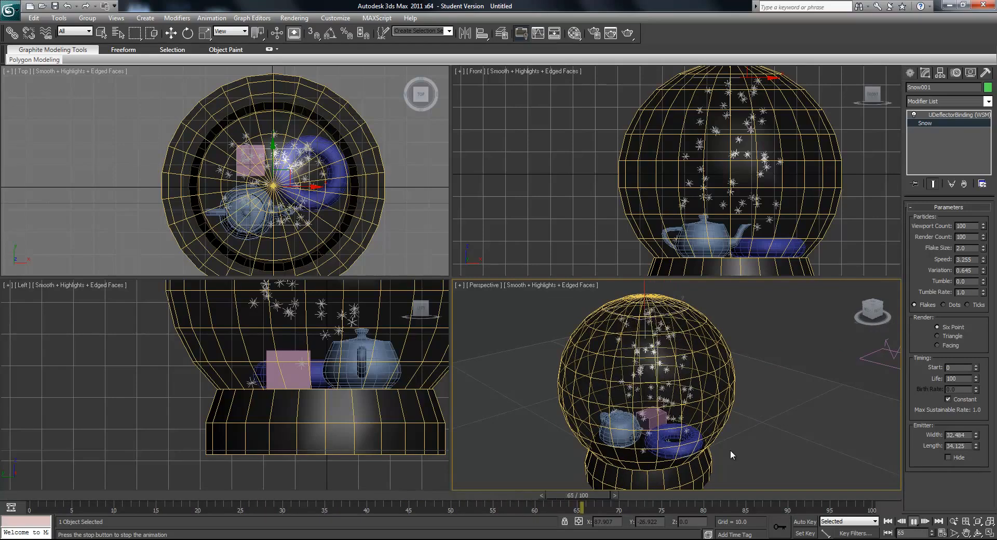
pyautogui.click(912, 522)
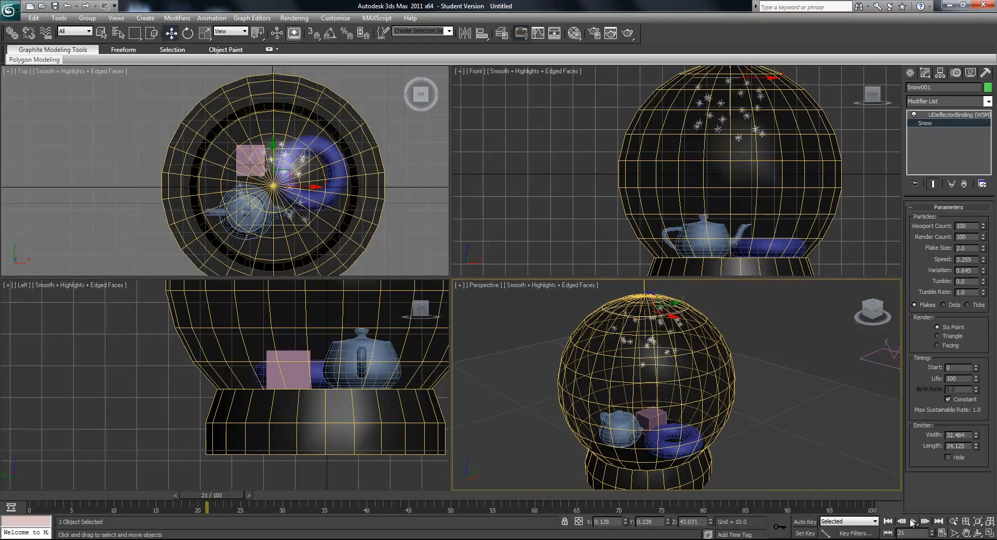
# - Select the deflectors in the row in turn to review their assigned collision objects
pyautogui.keyDown('alt'); pyautogui.moveTo(677, 387); pyautogui.dragTo(703, 376, button='middle'); pyautogui.keyUp('alt')
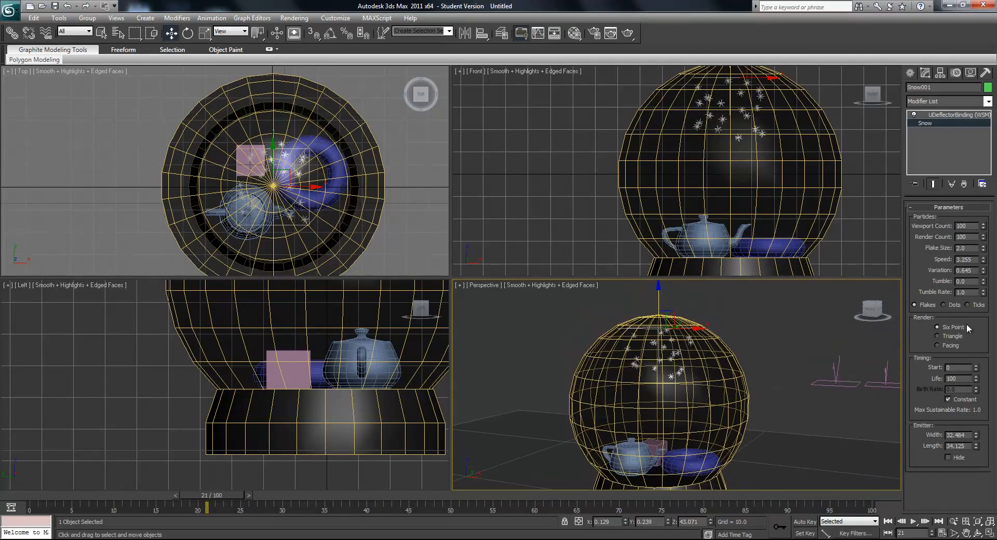
pyautogui.moveTo(818, 383); pyautogui.dragTo(780, 398, button='middle')
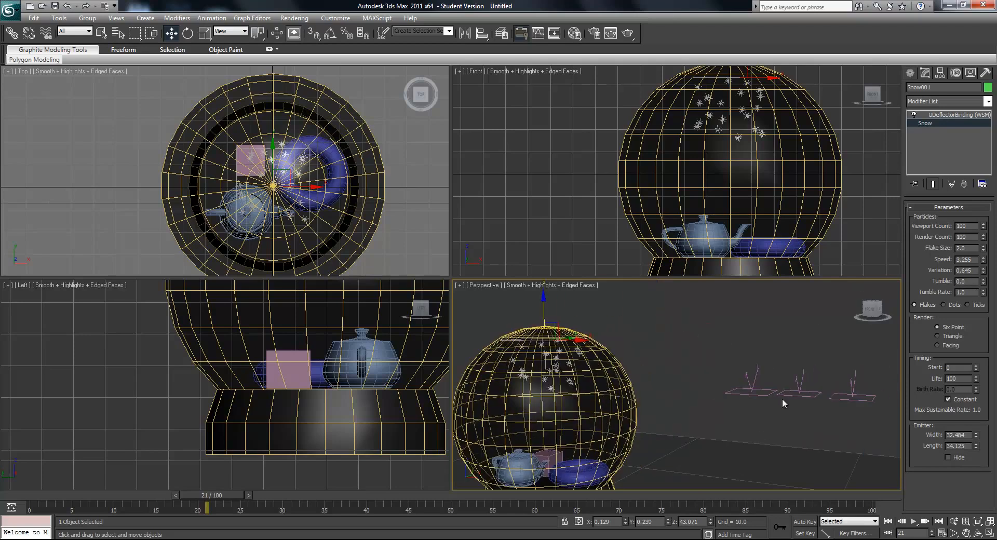
pyautogui.click(790, 396)
pyautogui.click(848, 397)
pyautogui.moveTo(852, 398); pyautogui.dragTo(809, 401, button='middle')
pyautogui.click(820, 405)
pyautogui.moveTo(723, 395); pyautogui.dragTo(773, 405, button='middle')
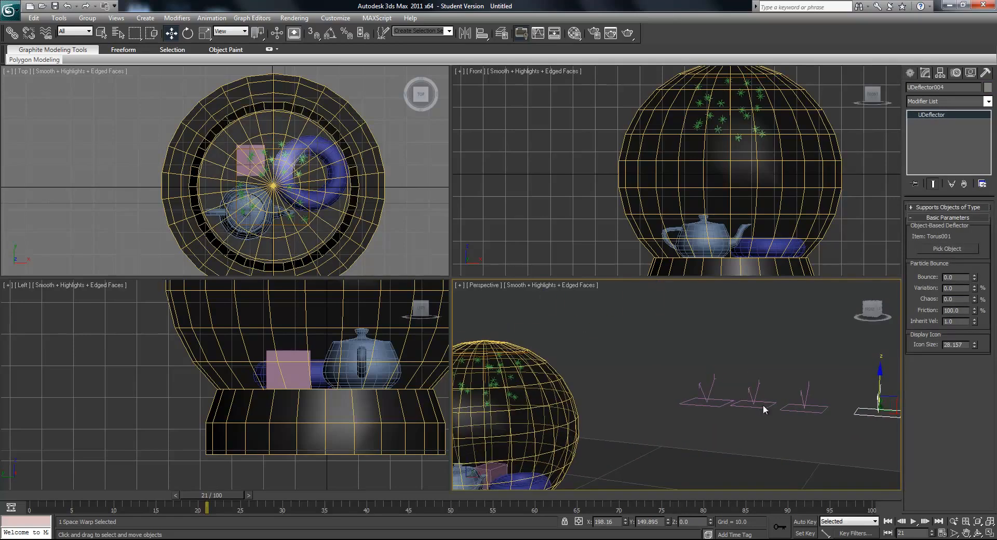
pyautogui.click(762, 408)
# - Raise the Snow emitter out of the globe to a height of about 59.6
pyautogui.moveTo(607, 387); pyautogui.dragTo(726, 410, button='middle')
pyautogui.click(638, 378)
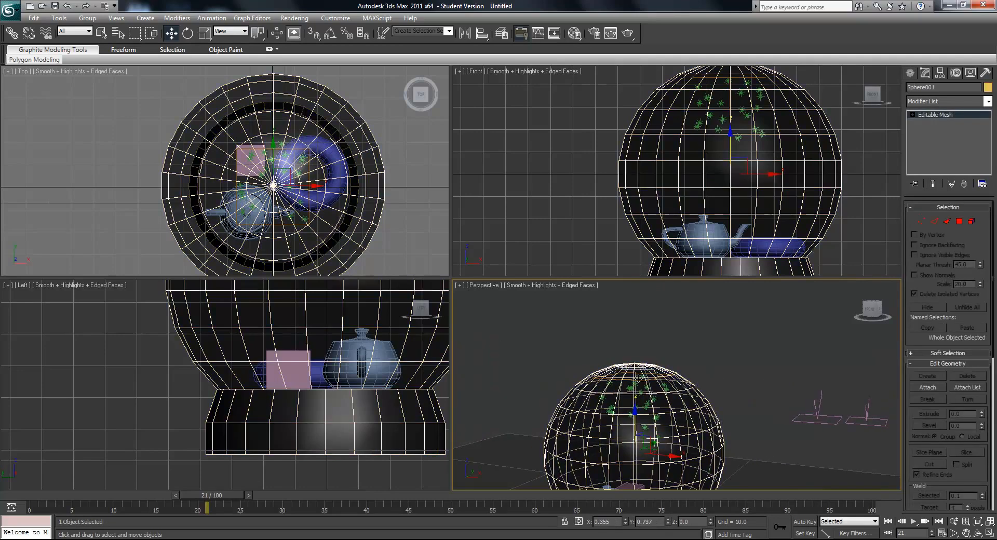
pyautogui.moveTo(638, 378); pyautogui.dragTo(638, 322)
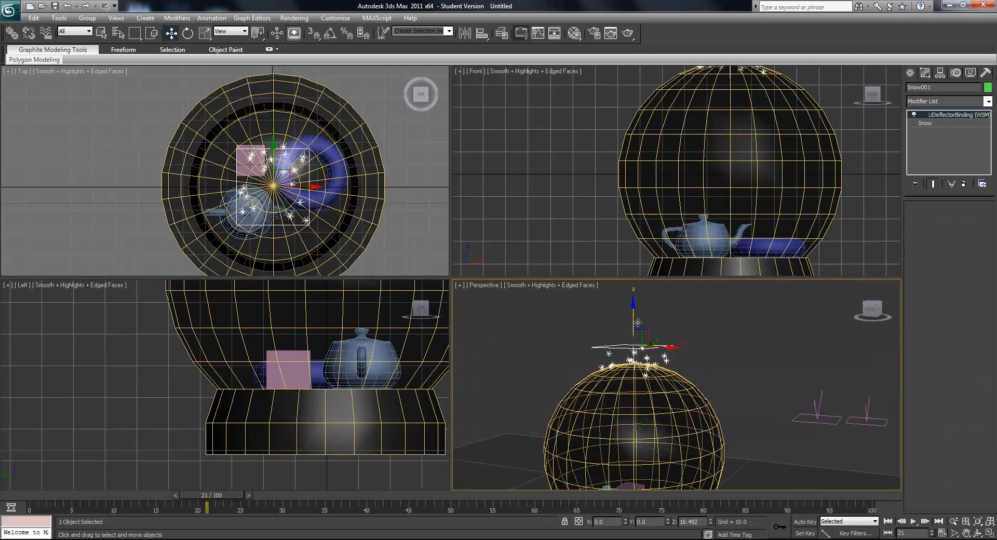
pyautogui.scroll(-5, 708, 338)
pyautogui.moveTo(708, 349); pyautogui.dragTo(681, 351, button='middle')
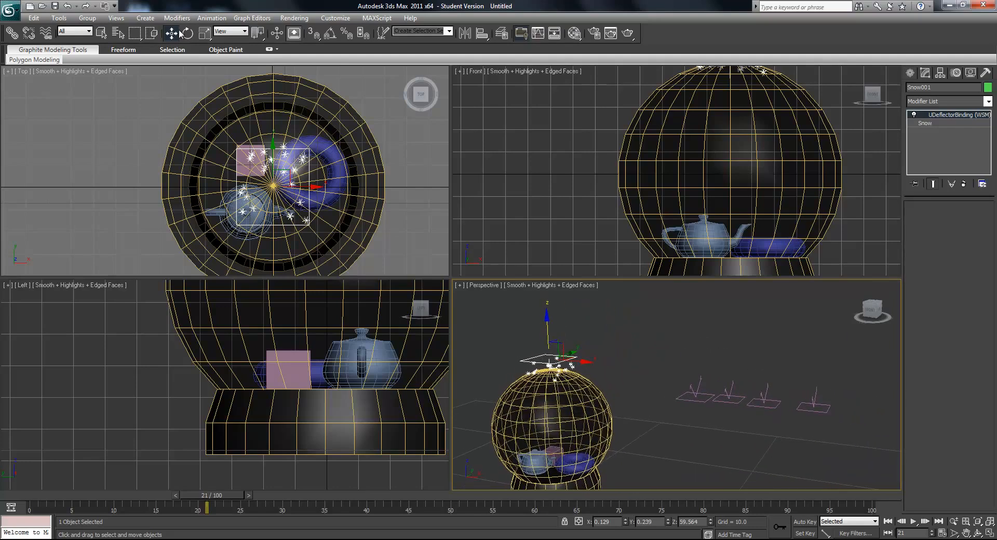
# - Bind the second, third and fourth deflectors in the row to the Snow emitter
pyautogui.click(51, 35)
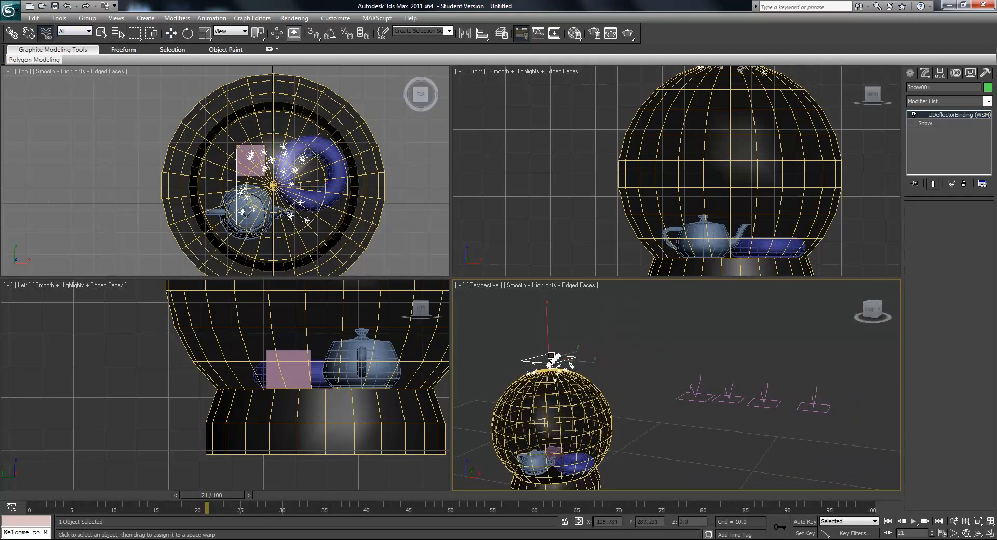
pyautogui.moveTo(732, 403); pyautogui.dragTo(555, 360)
pyautogui.moveTo(763, 406); pyautogui.dragTo(561, 360)
pyautogui.moveTo(827, 417); pyautogui.dragTo(558, 360)
# - Lower the Snow emitter back inside the top of the globe, to a height of about 43.5
pyautogui.click(172, 35)
pyautogui.moveTo(556, 361); pyautogui.dragTo(581, 344, button='middle')
pyautogui.click(581, 344)
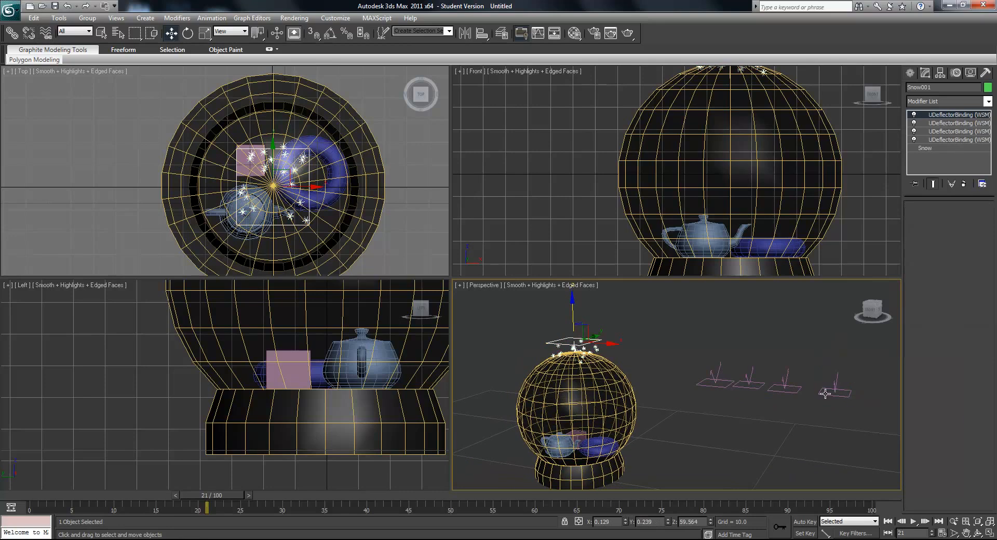
pyautogui.moveTo(573, 315); pyautogui.dragTo(576, 330)
pyautogui.scroll(3, 556, 404)
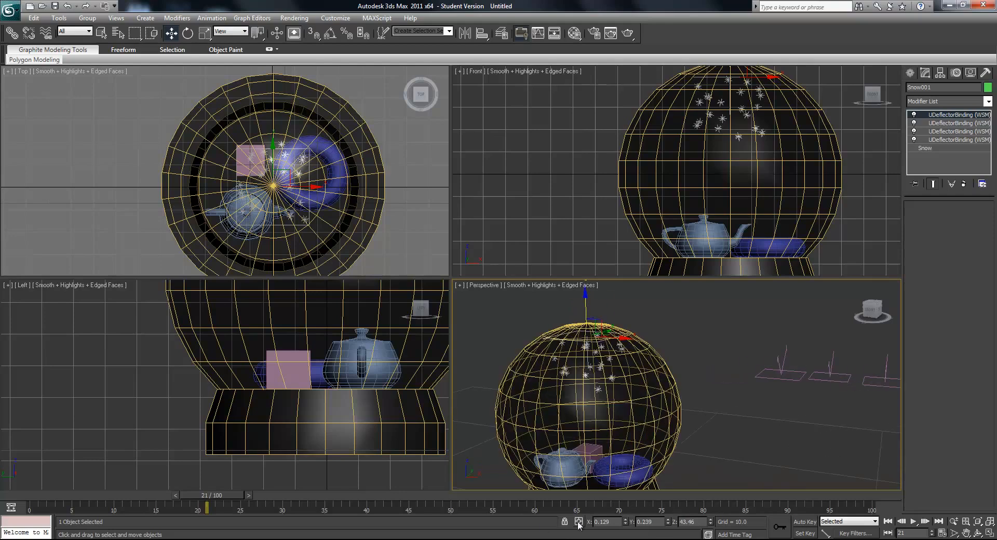
# - Play the animation and examine the snow falling onto the teapot, box and torus, stopping around frame 54
pyautogui.click(913, 523)
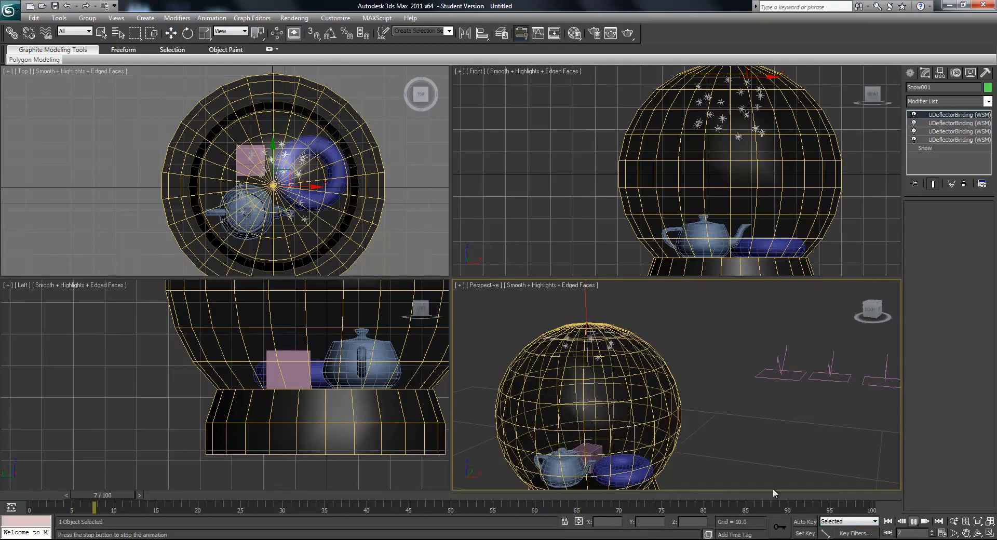
pyautogui.scroll(5, 663, 412)
pyautogui.moveTo(664, 411); pyautogui.dragTo(697, 381, button='middle')
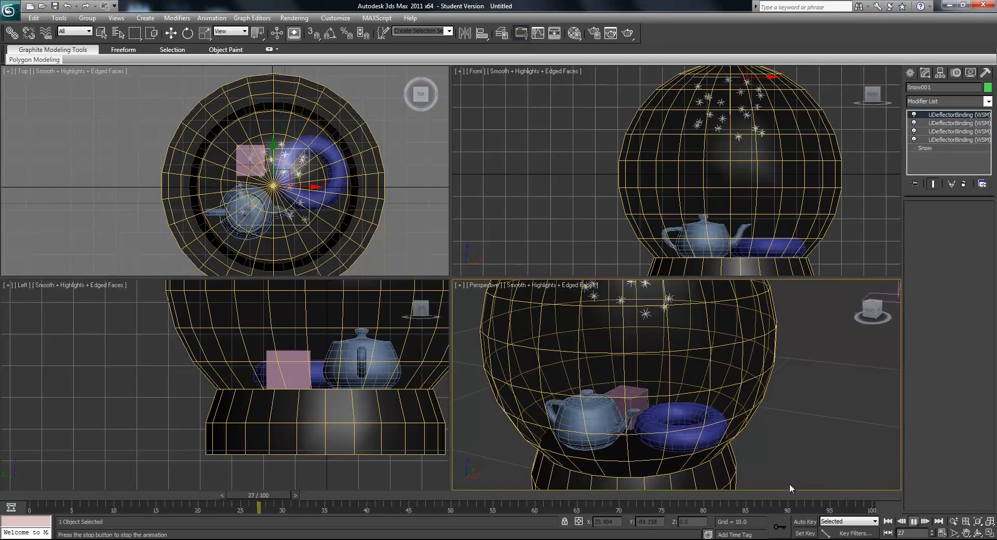
pyautogui.click(914, 522)
pyautogui.scroll(-5, 673, 405)
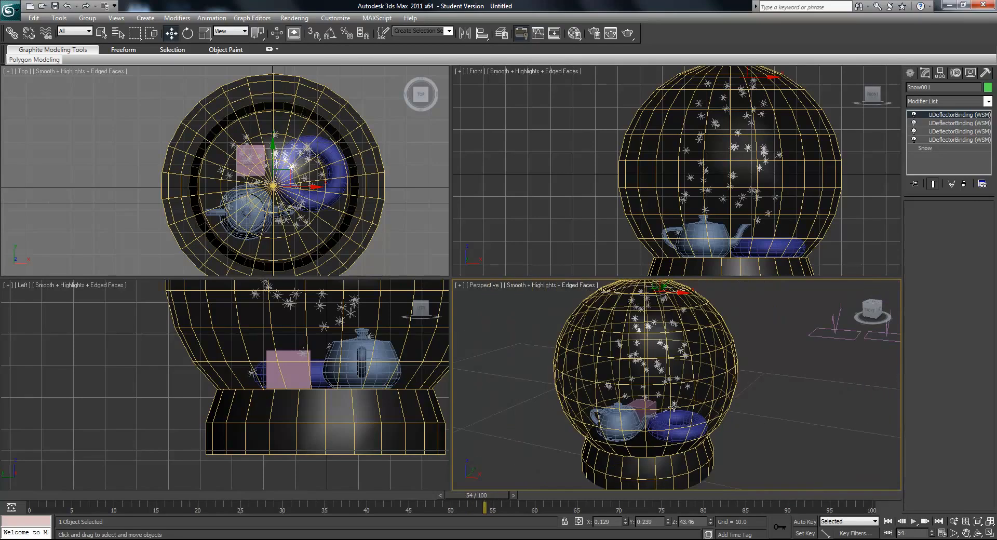
# - Set the Snow emitter's flake size to 1.0 and its particle render type to Facing
pyautogui.click(929, 149)
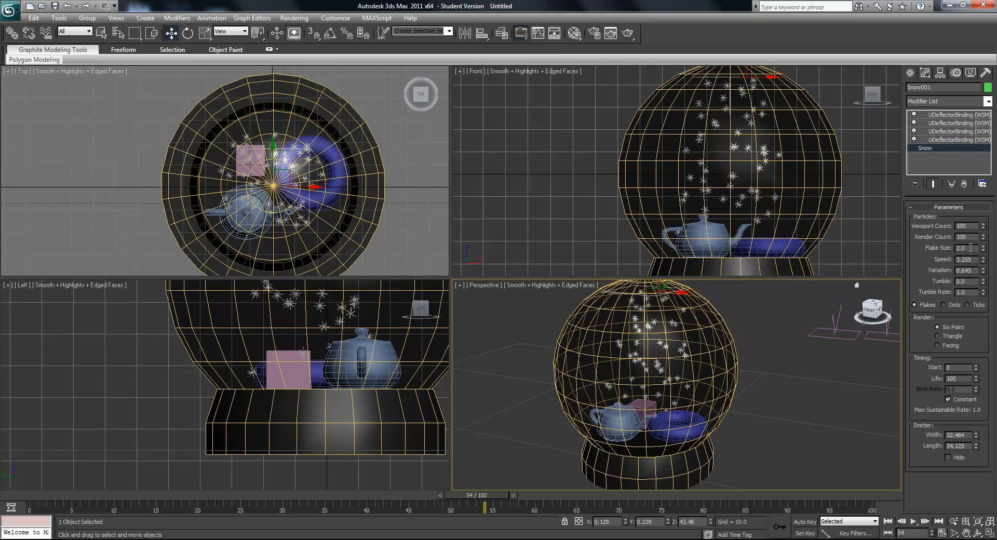
pyautogui.press('Return')
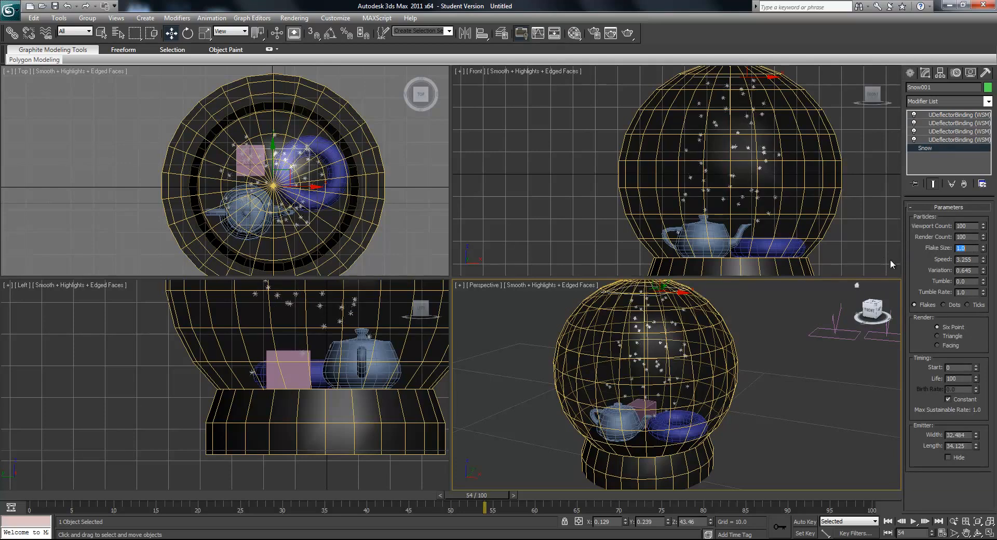
pyautogui.click(944, 347)
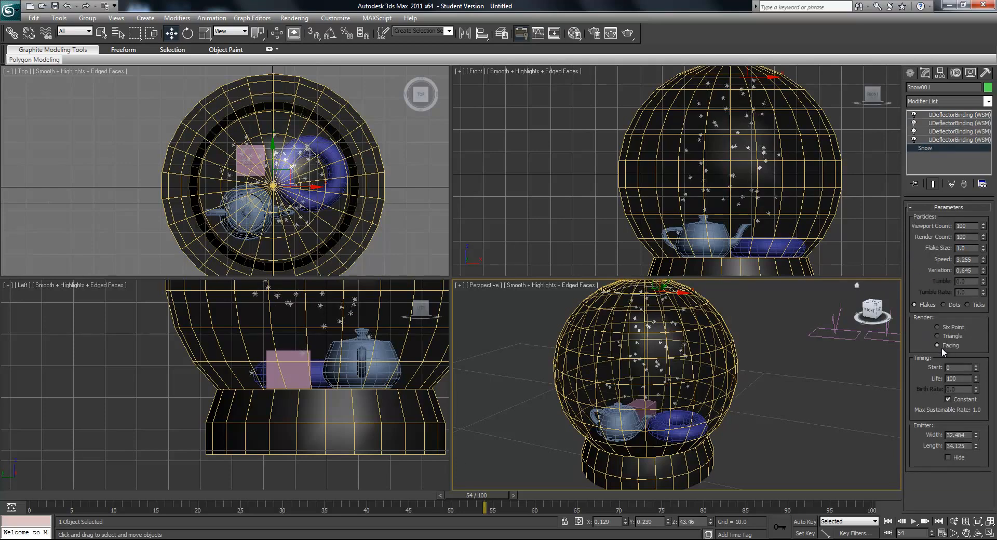
# - Check the face-mapped material 03 - Default in the Material Editor, closing the editor when done
pyautogui.click(303, 19)
pyautogui.moveTo(370, 160)
pyautogui.click(472, 159)
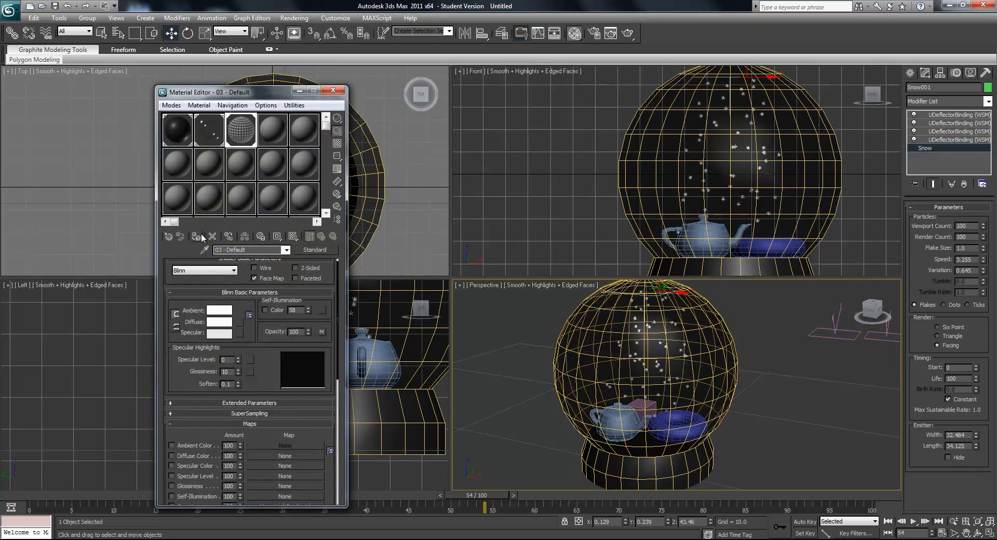
pyautogui.click(333, 90)
pyautogui.moveTo(704, 384); pyautogui.dragTo(692, 388, button='middle')
# - Try a snow variation of about 2.685 and advance the animation to frame 93
pyautogui.moveTo(983, 275)
pyautogui.mouseDown()
pyautogui.moveTo(995, 253)
pyautogui.moveTo(994, 195)
pyautogui.mouseUp()
pyautogui.moveTo(485, 495); pyautogui.dragTo(813, 507)
pyautogui.press('w')
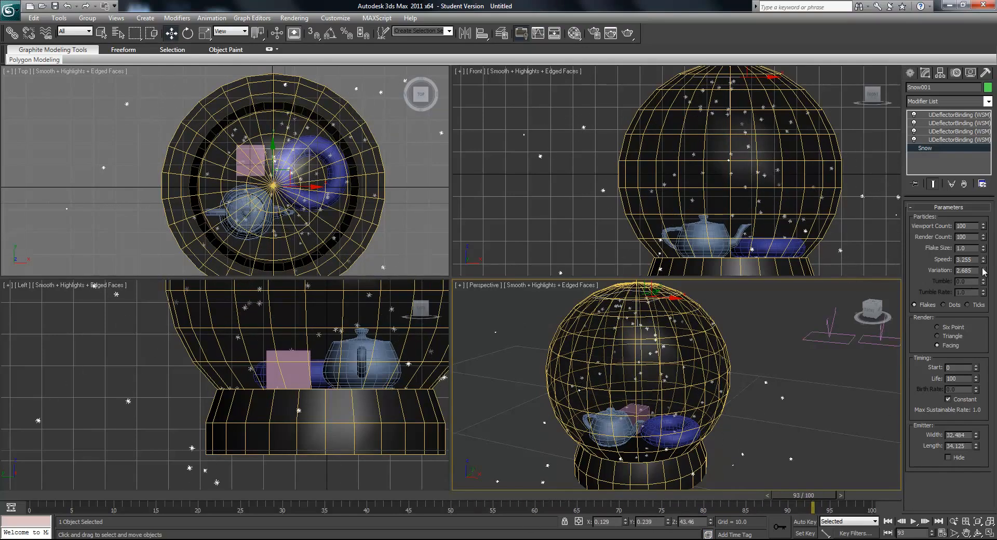
# - Reduce the snow's variation to 0.69 and play the animation
pyautogui.moveTo(996, 325); pyautogui.dragTo(990, 443)
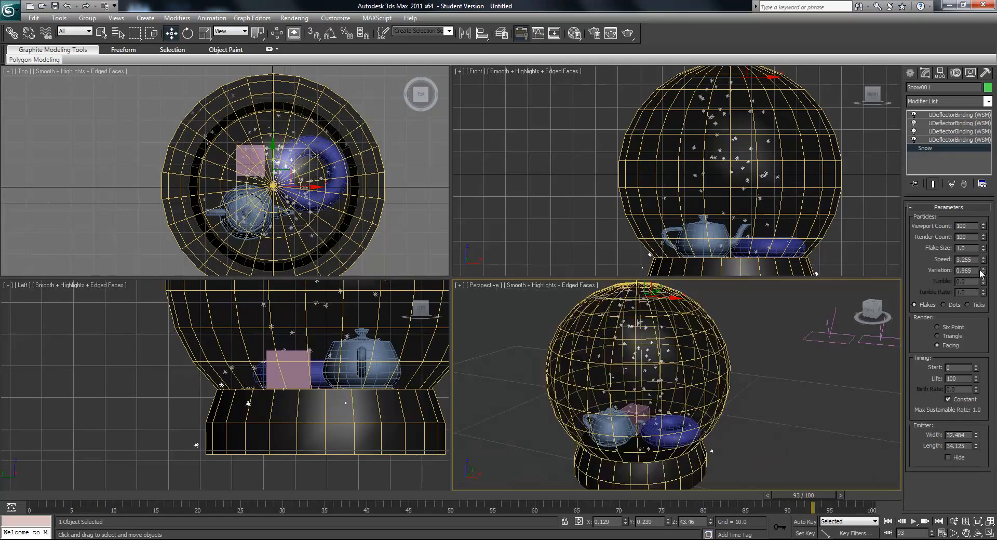
pyautogui.moveTo(985, 272); pyautogui.dragTo(989, 301)
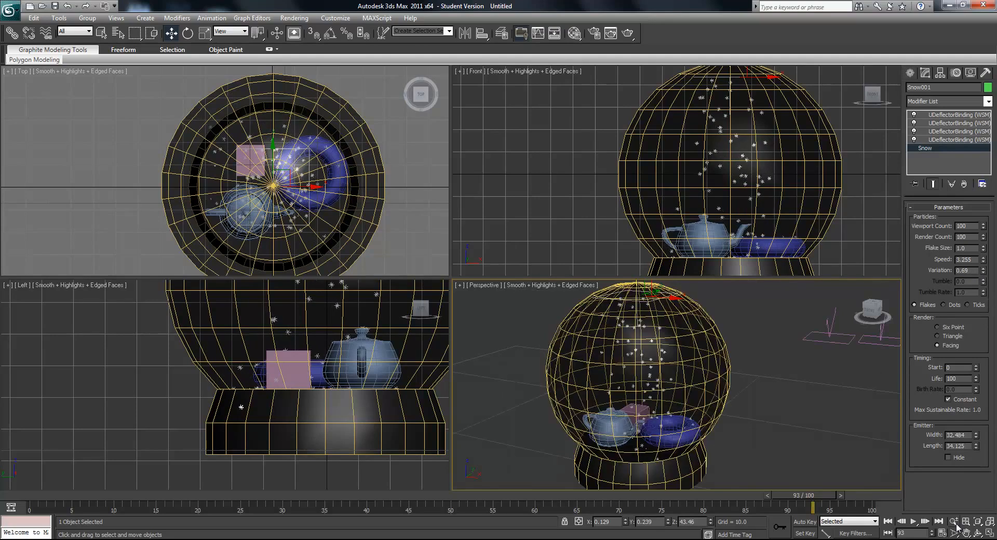
pyautogui.click(913, 522)
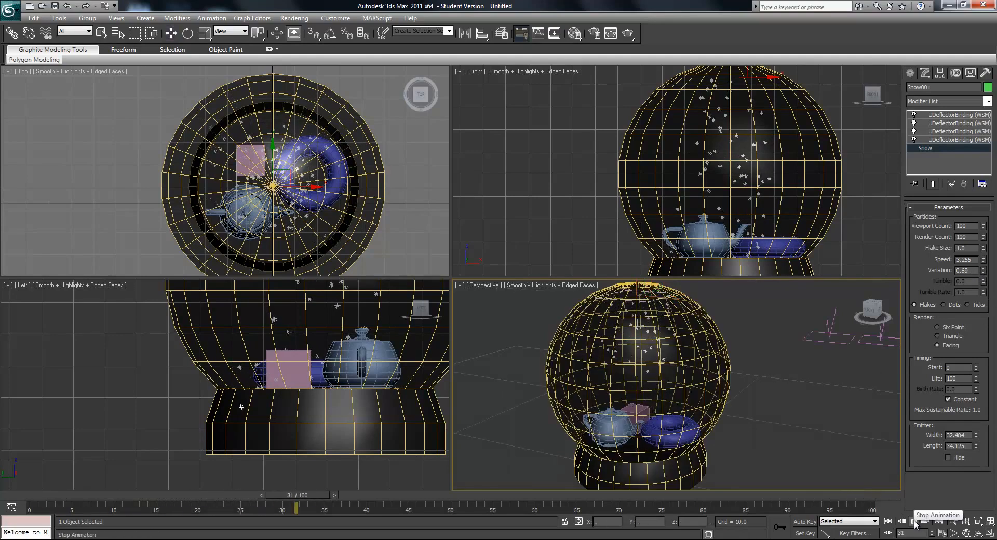
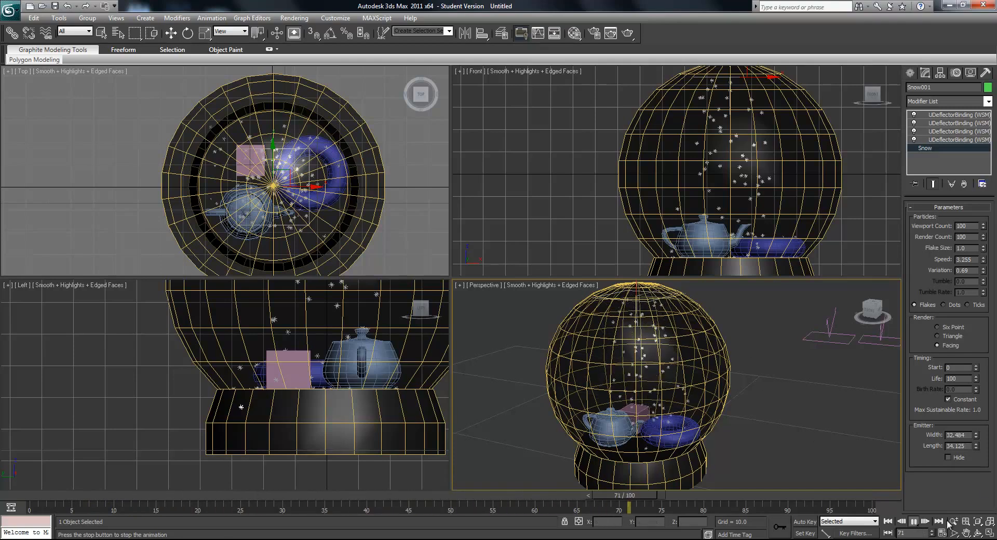
# - Set the snow's variation to 0.815 and play the animation to preview the fall
pyautogui.click(913, 522)
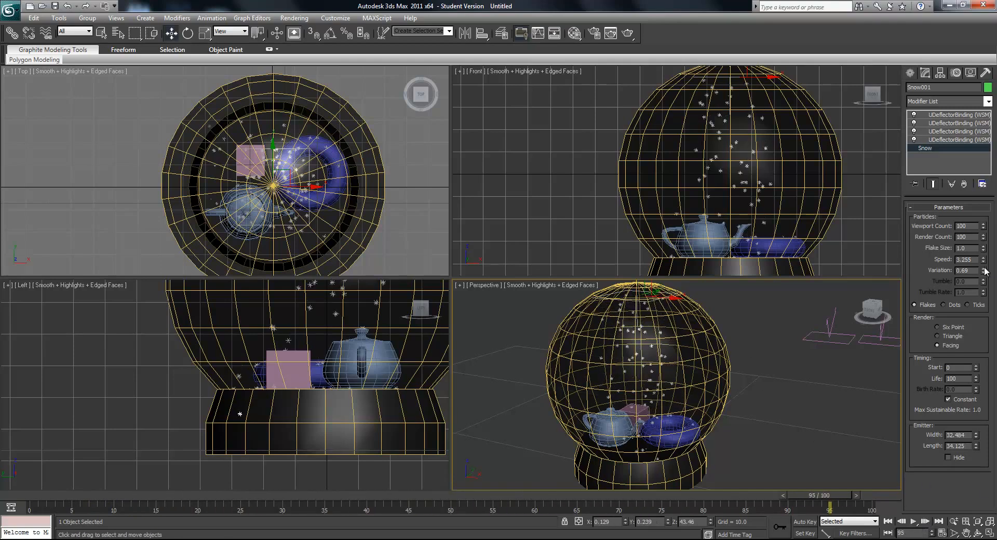
pyautogui.moveTo(985, 270); pyautogui.dragTo(985, 262)
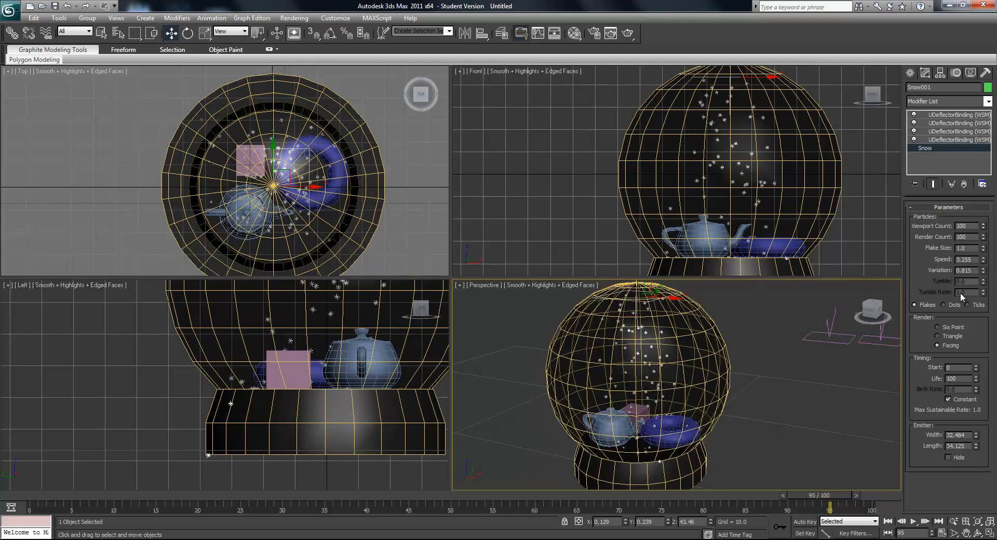
pyautogui.click(913, 521)
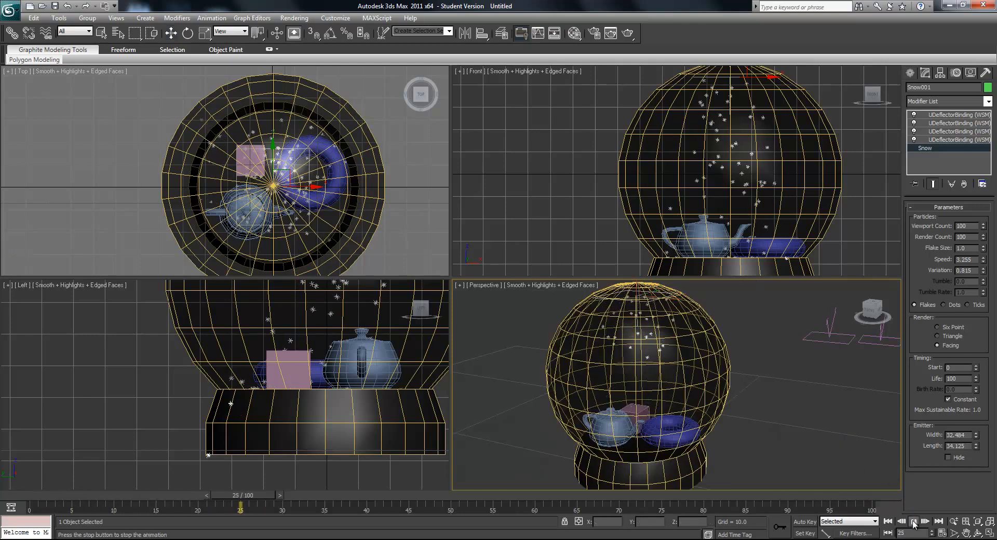
pyautogui.click(913, 521)
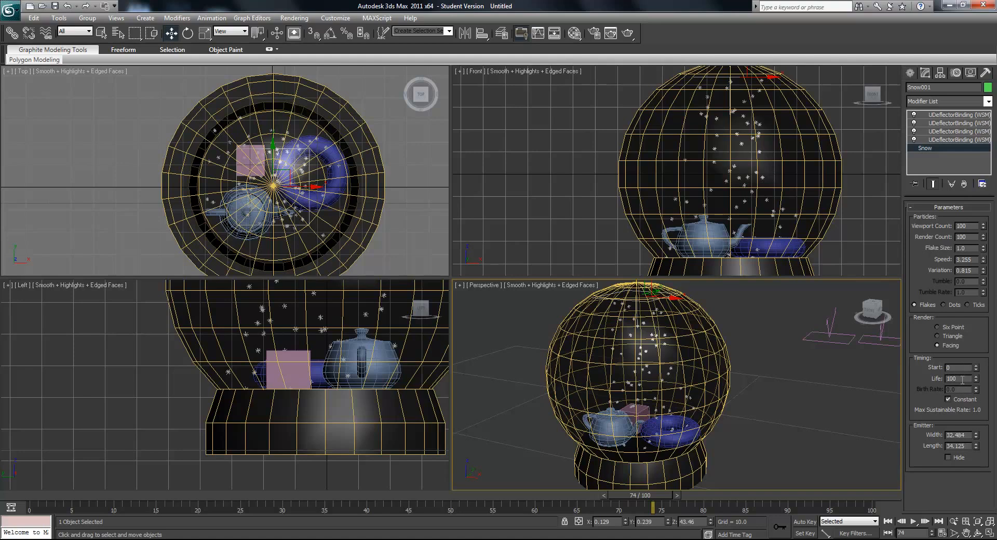
# - Try a particle life of 50 on the snow, scrub to frame 100, and restore the life to 100
pyautogui.doubleClick(961, 379)
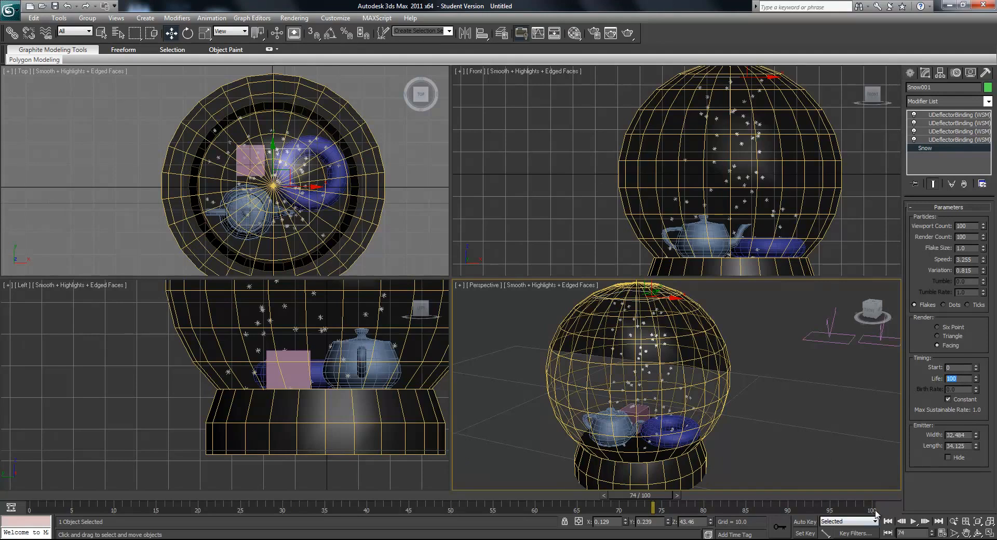
pyautogui.moveTo(658, 496); pyautogui.dragTo(862, 528)
pyautogui.moveTo(965, 379); pyautogui.dragTo(834, 375)
pyautogui.write('50')
pyautogui.press('Return')
pyautogui.moveTo(832, 494); pyautogui.dragTo(893, 496)
pyautogui.moveTo(956, 379); pyautogui.dragTo(924, 378)
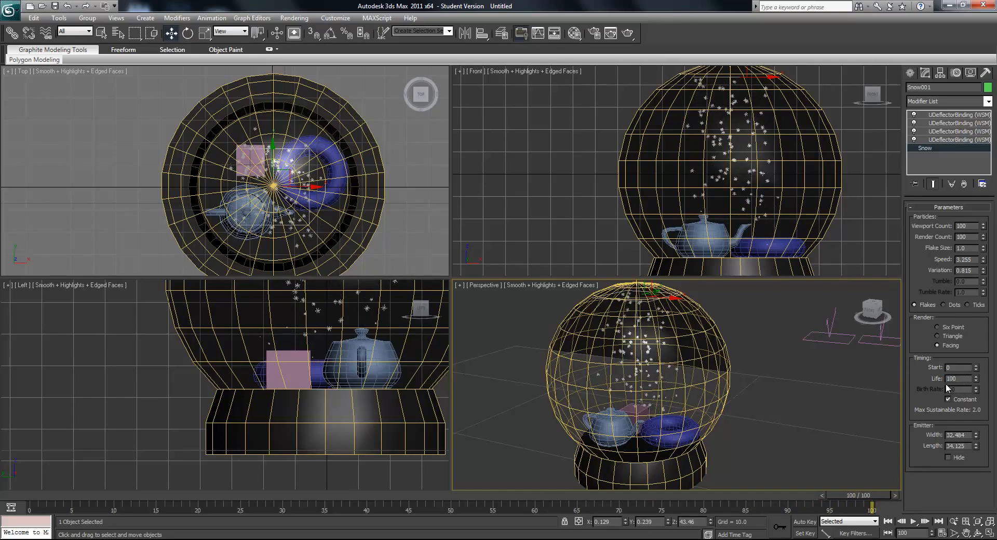
pyautogui.press('Return')
# - Try a particle life of 150, preview the animation through frame 100, and return the life to 100
pyautogui.moveTo(976, 379); pyautogui.dragTo(980, 339)
pyautogui.moveTo(961, 378); pyautogui.dragTo(938, 379)
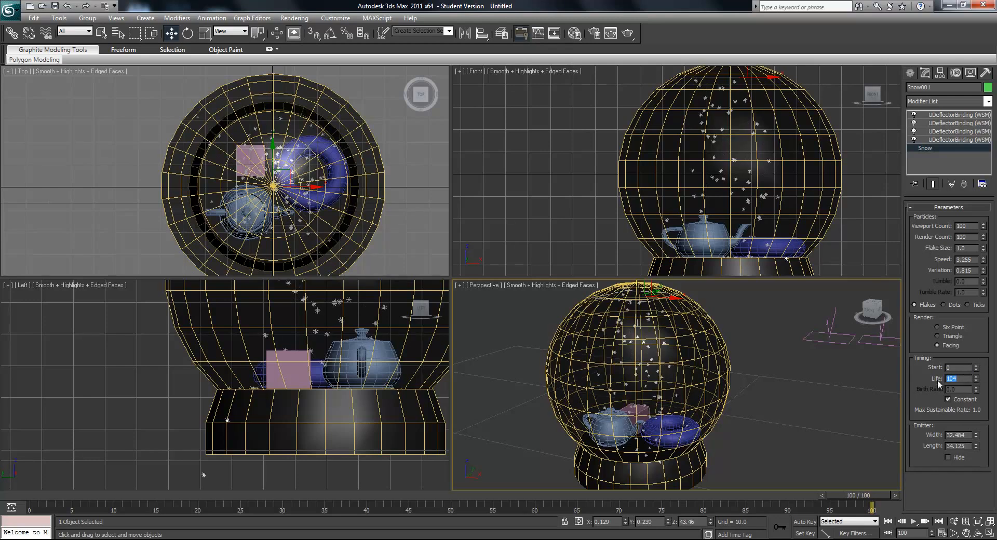
pyautogui.write('150')
pyautogui.press('Return')
pyautogui.click(913, 522)
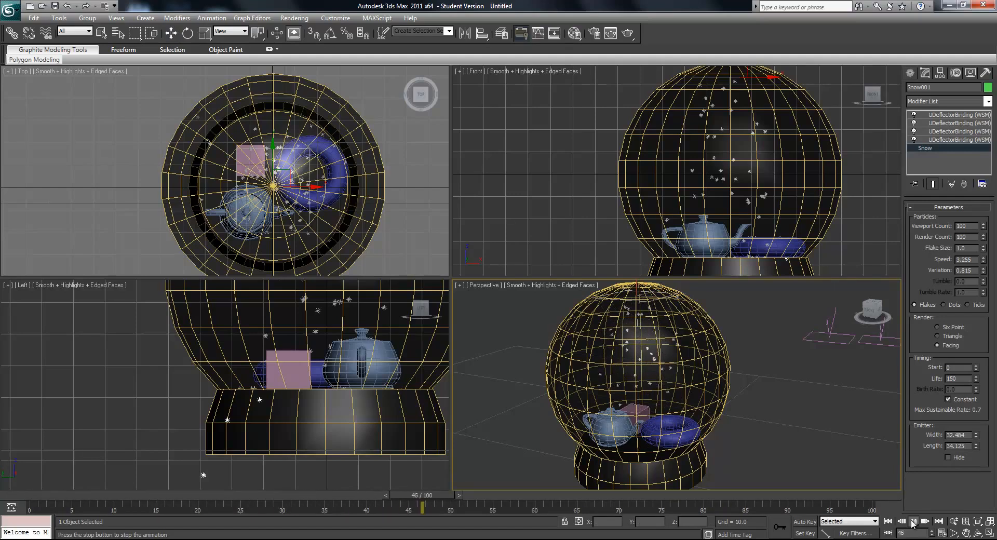
pyautogui.click(913, 522)
pyautogui.moveTo(584, 494); pyautogui.dragTo(864, 495)
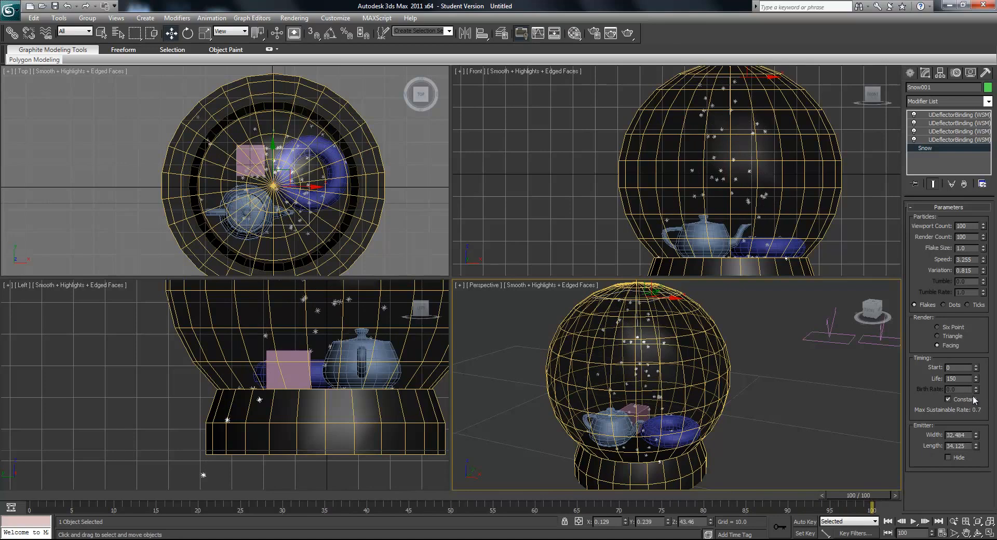
pyautogui.click(967, 381)
# - Try a snow start frame of -7, check it at frame 0, and return the start to 0
pyautogui.click(977, 371)
pyautogui.click(977, 371)
pyautogui.click(976, 371)
pyautogui.click(977, 371)
pyautogui.click(977, 371)
pyautogui.click(976, 372)
pyautogui.press('Home')
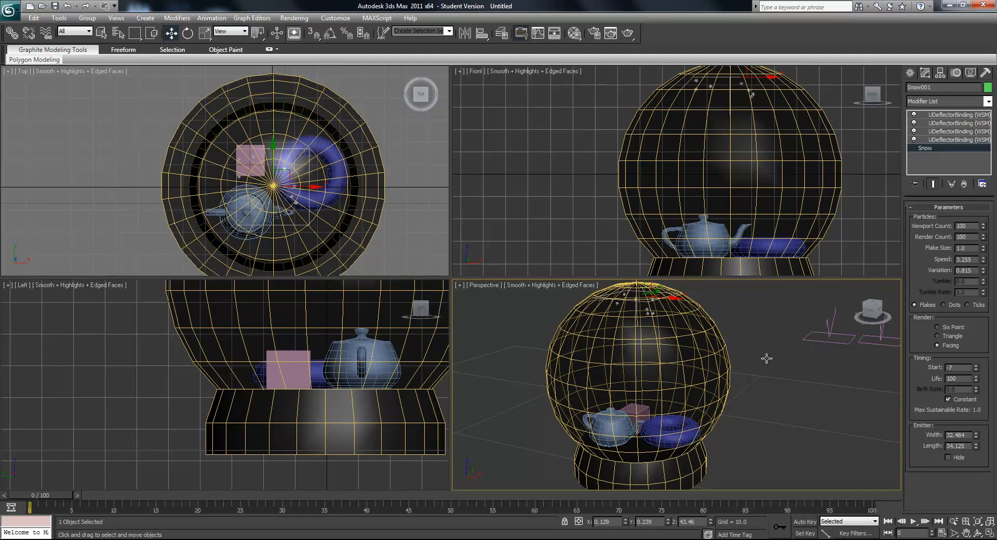
pyautogui.write('0')
pyautogui.press('Return')
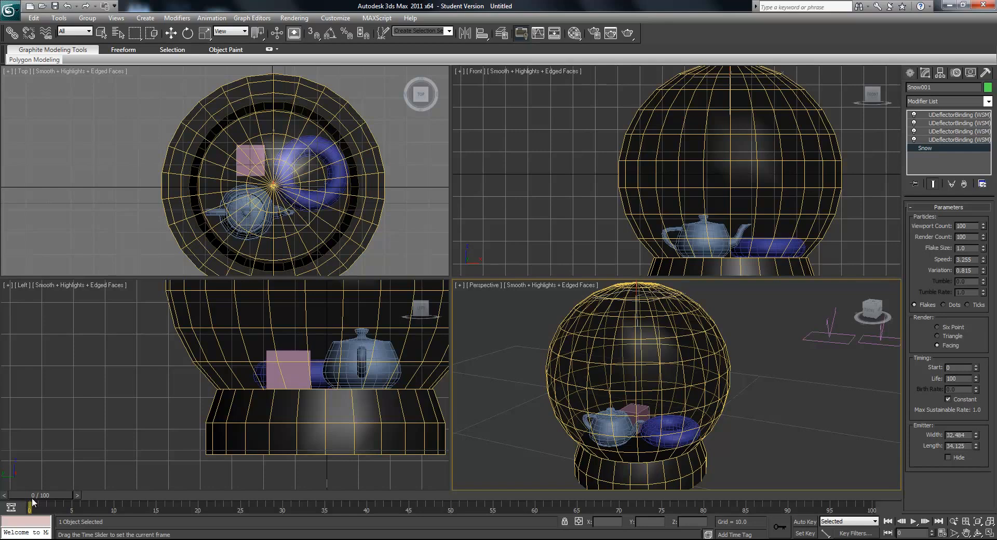
# - Scrub the animation from frame 0, then try a snow start frame of 50
pyautogui.moveTo(32, 497); pyautogui.dragTo(584, 538)
pyautogui.moveTo(554, 495); pyautogui.dragTo(48, 494)
pyautogui.press('w')
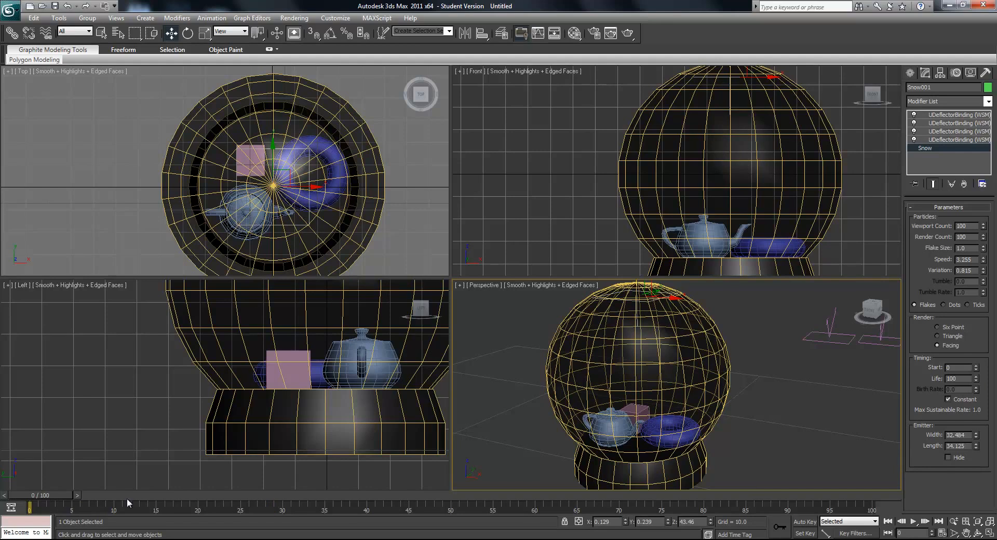
pyautogui.doubleClick(964, 369)
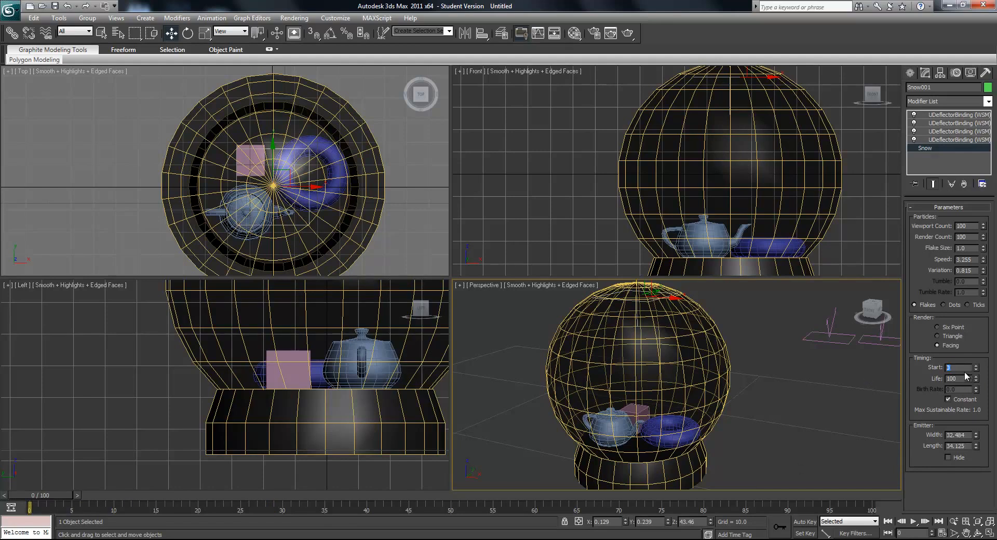
pyautogui.press('Return')
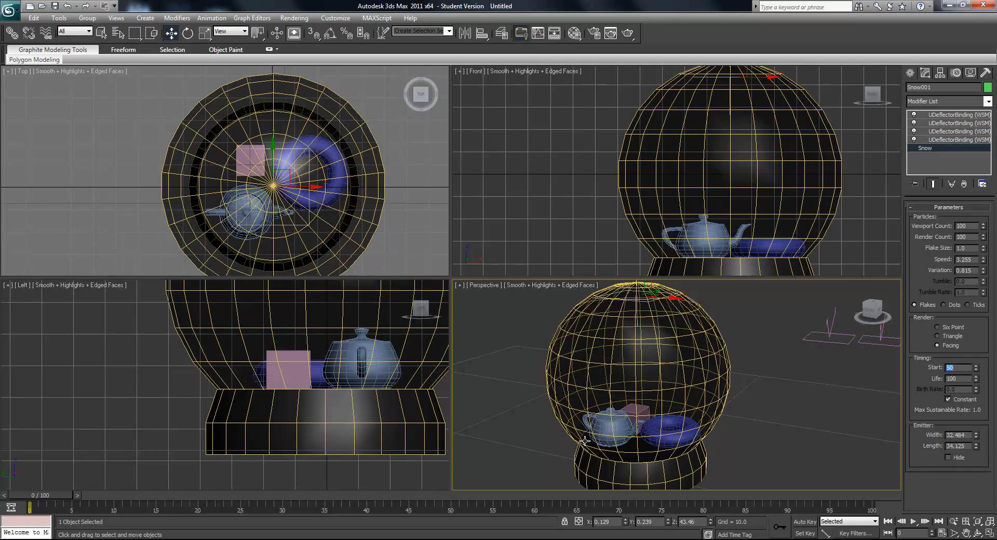
pyautogui.moveTo(46, 497)
pyautogui.mouseDown()
pyautogui.moveTo(579, 503)
pyautogui.moveTo(44, 500)
pyautogui.mouseUp()
pyautogui.press('w')
# - Set the snow's start frame to -50 and scrub the animation, returning to frame 0
pyautogui.doubleClick(949, 369)
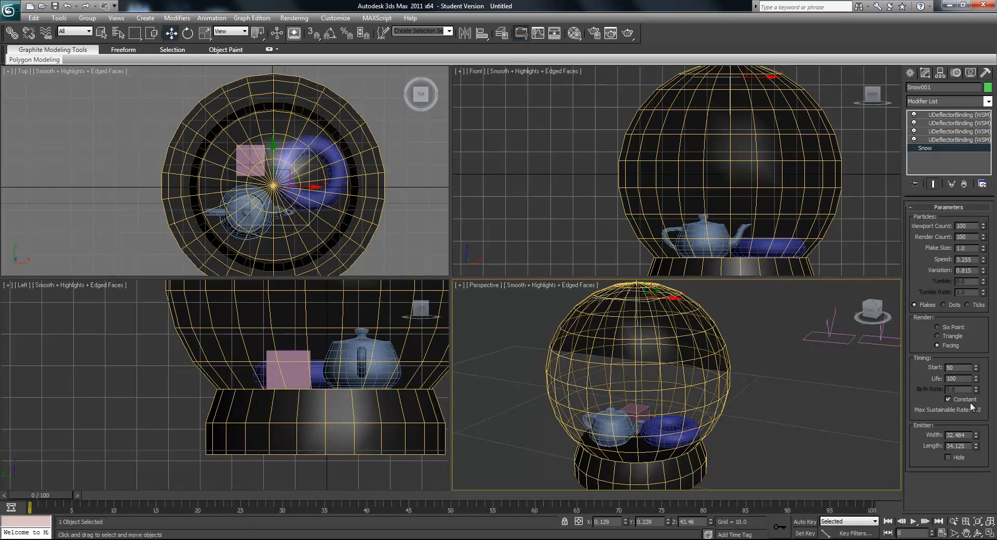
pyautogui.press('Return')
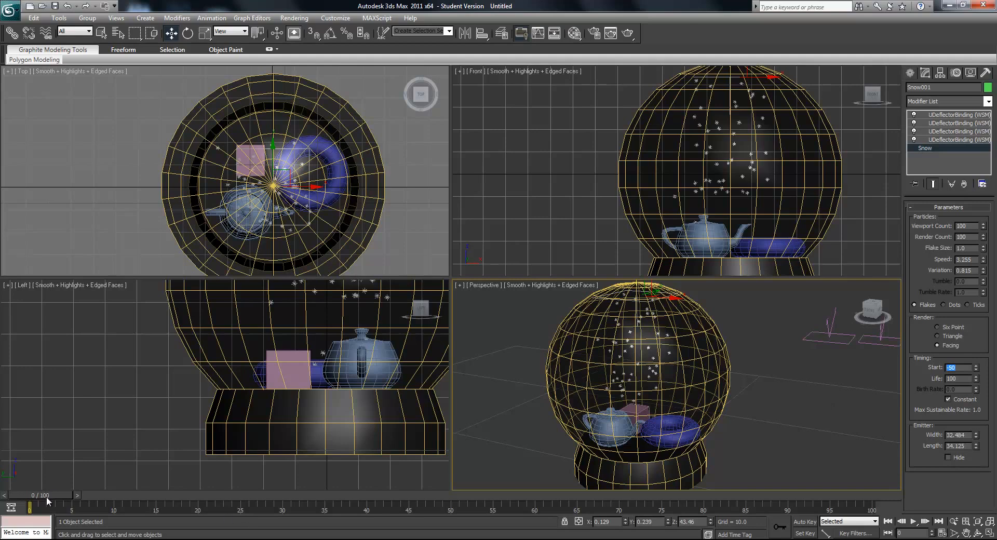
pyautogui.moveTo(45, 495); pyautogui.dragTo(635, 501)
pyautogui.press('Home')
pyautogui.press('w')
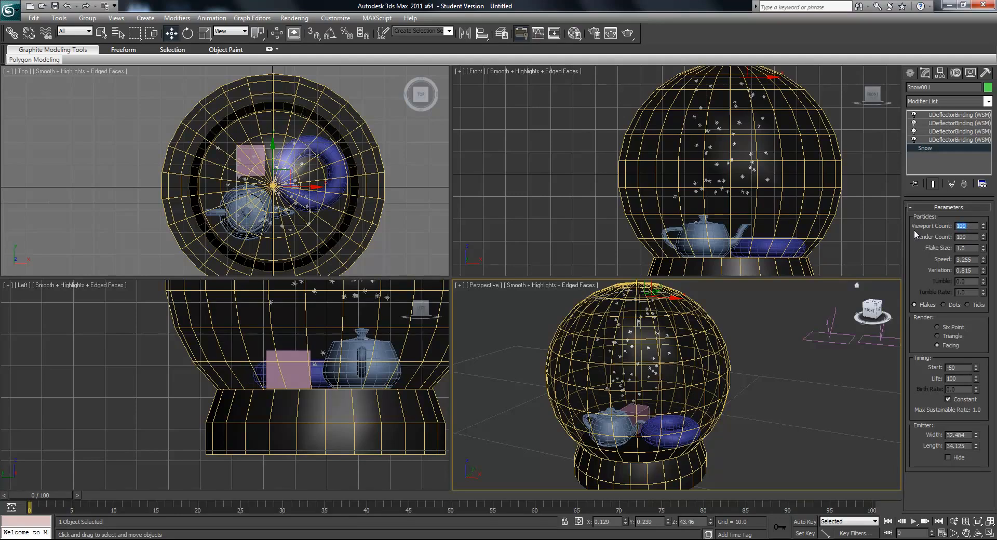
# - Set both the viewport count and the render count of the snow particles to 200
pyautogui.write('200')
pyautogui.press('Return')
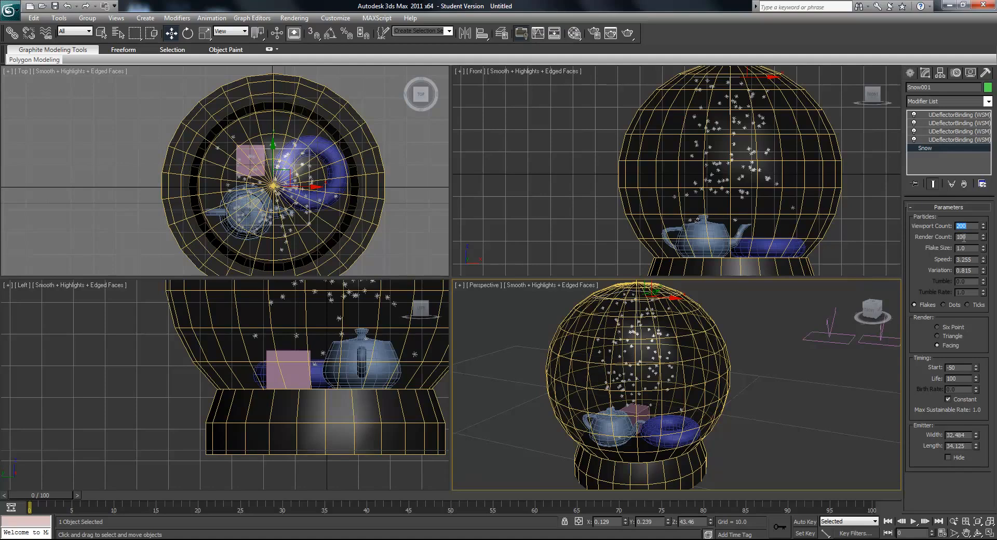
pyautogui.moveTo(975, 238); pyautogui.dragTo(935, 237)
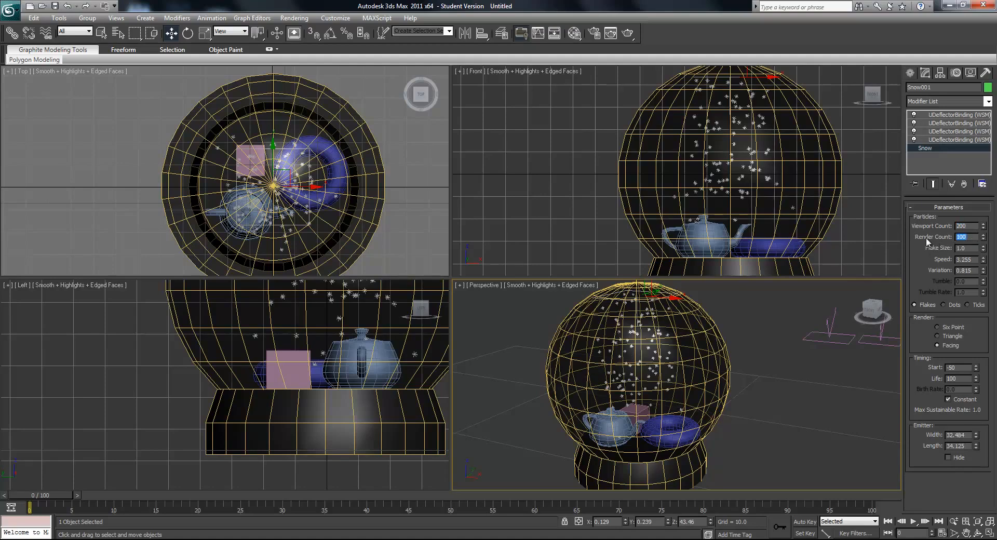
pyautogui.press('Return')
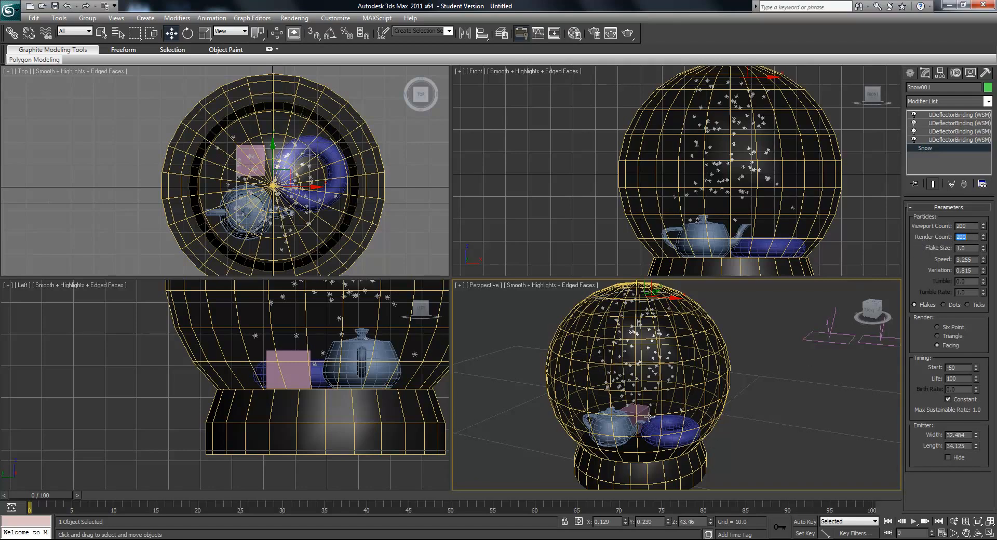
# - Open the Render Setup and set the time output to the active time segment, 0 to 100
pyautogui.keyDown('alt'); pyautogui.moveTo(650, 419); pyautogui.dragTo(654, 416, button='middle'); pyautogui.keyUp('alt')
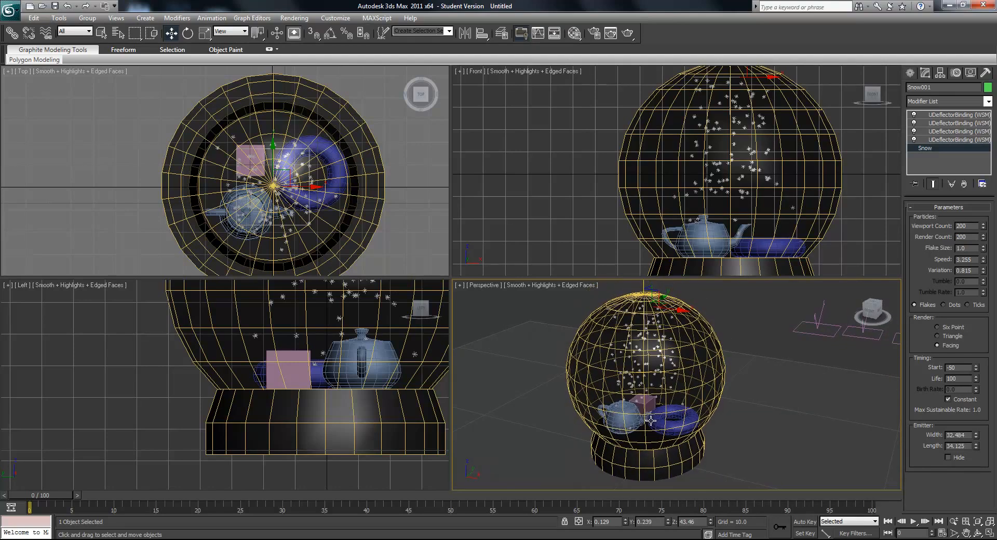
pyautogui.click(294, 17)
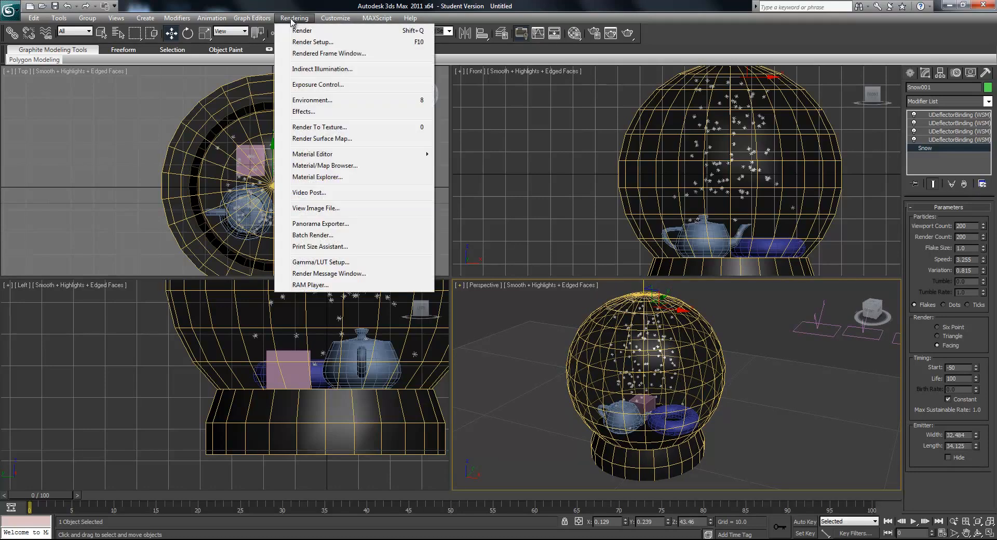
pyautogui.click(313, 42)
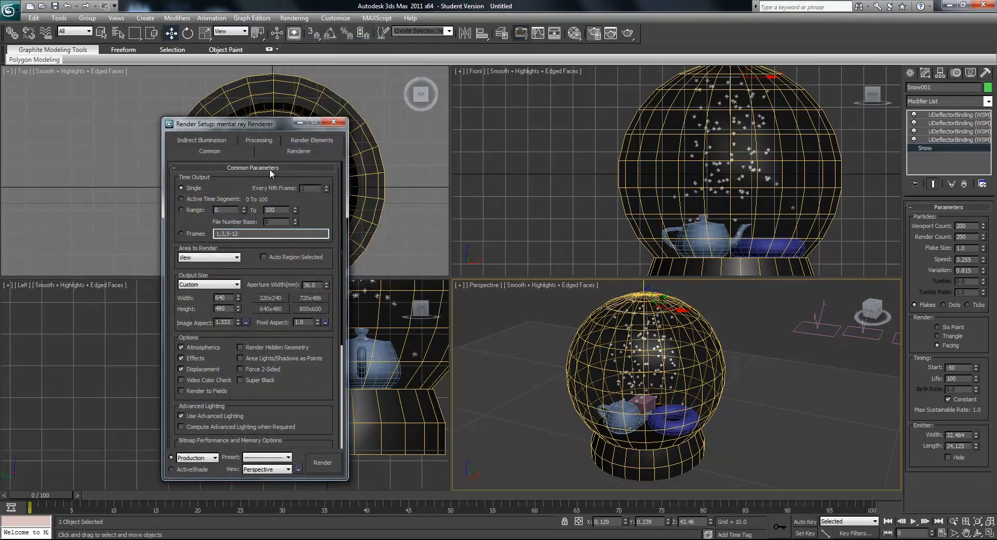
pyautogui.click(193, 209)
pyautogui.write('60')
pyautogui.press('Return')
pyautogui.click(181, 198)
pyautogui.moveTo(341, 247); pyautogui.dragTo(344, 298)
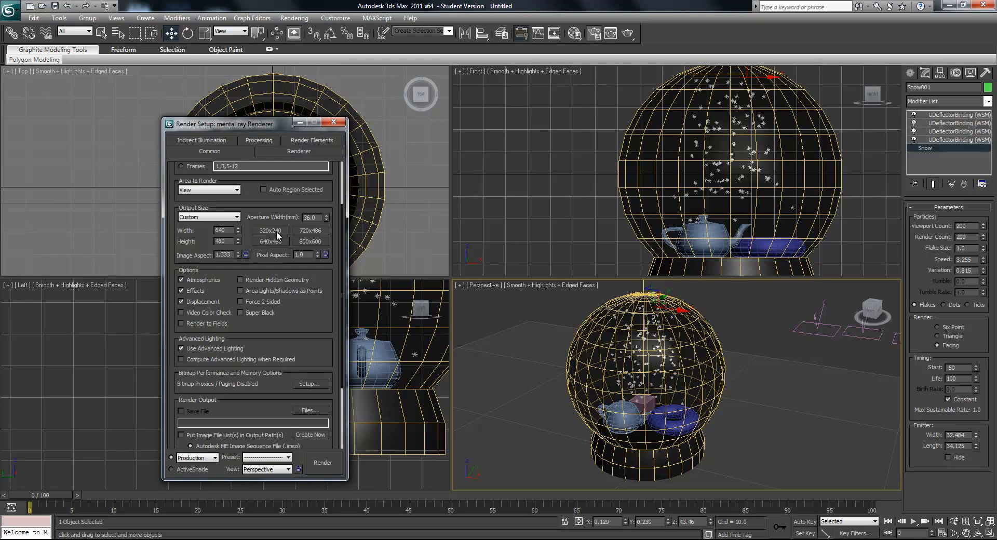
# - Set the render output size to 320x240, trying the HDTV (video) preset and returning to Custom
pyautogui.click(279, 233)
pyautogui.click(237, 217)
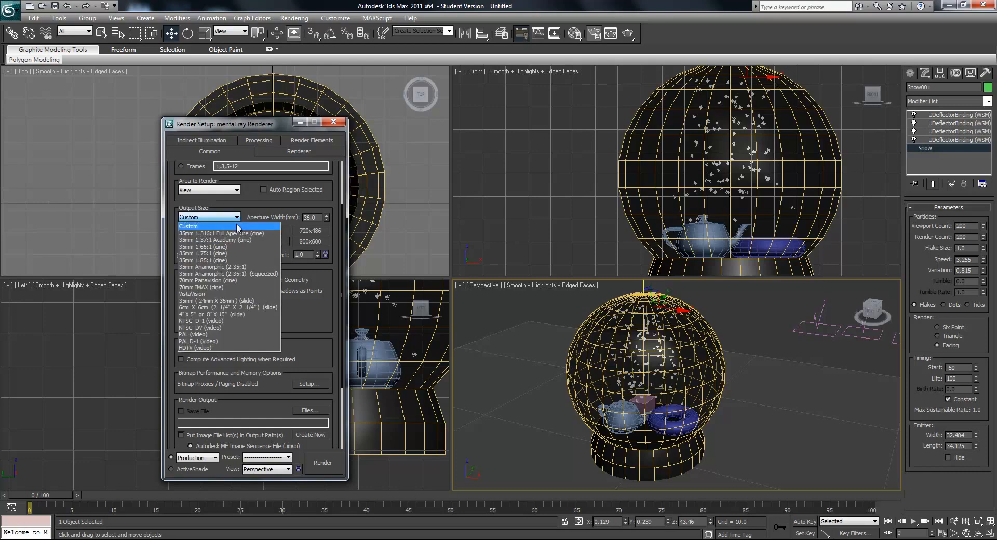
pyautogui.click(223, 342)
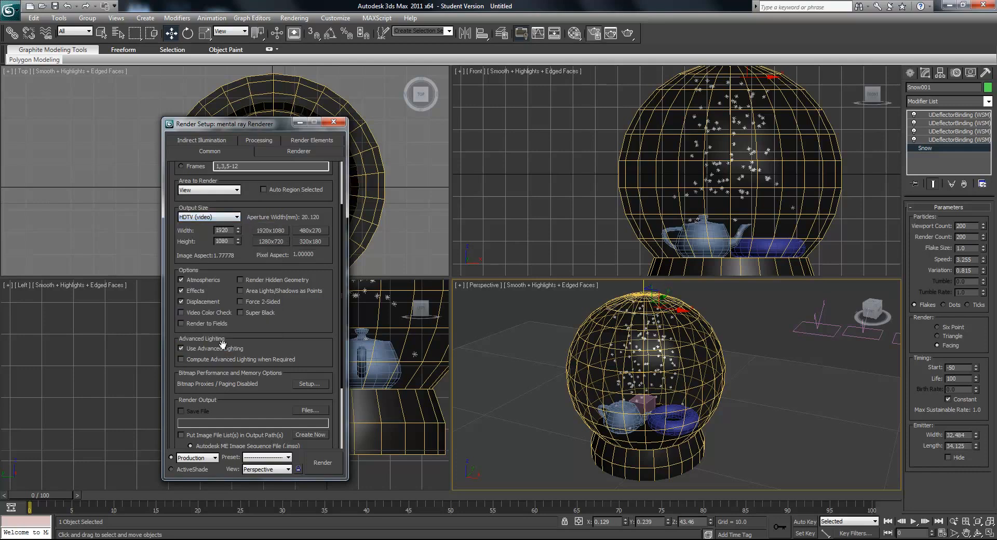
pyautogui.click(232, 217)
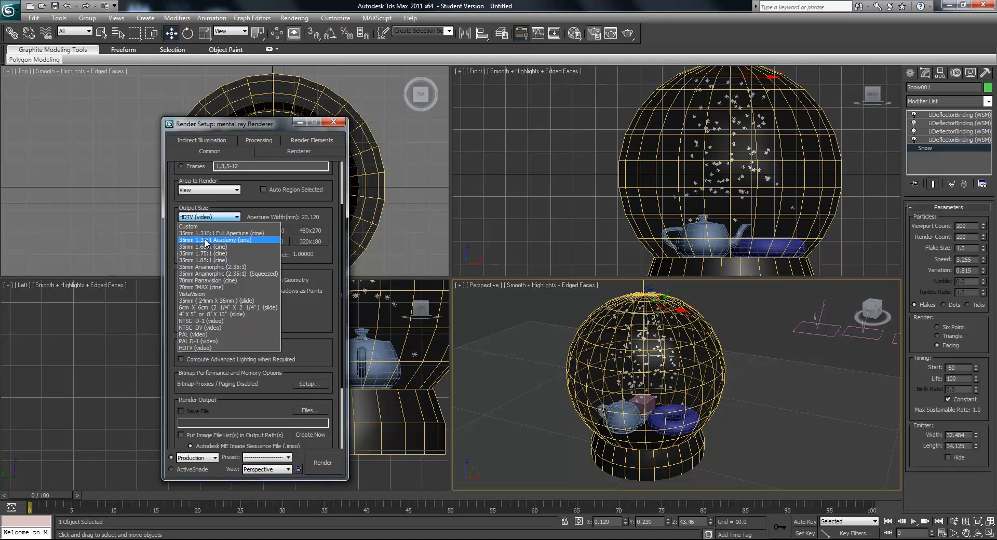
pyautogui.click(197, 226)
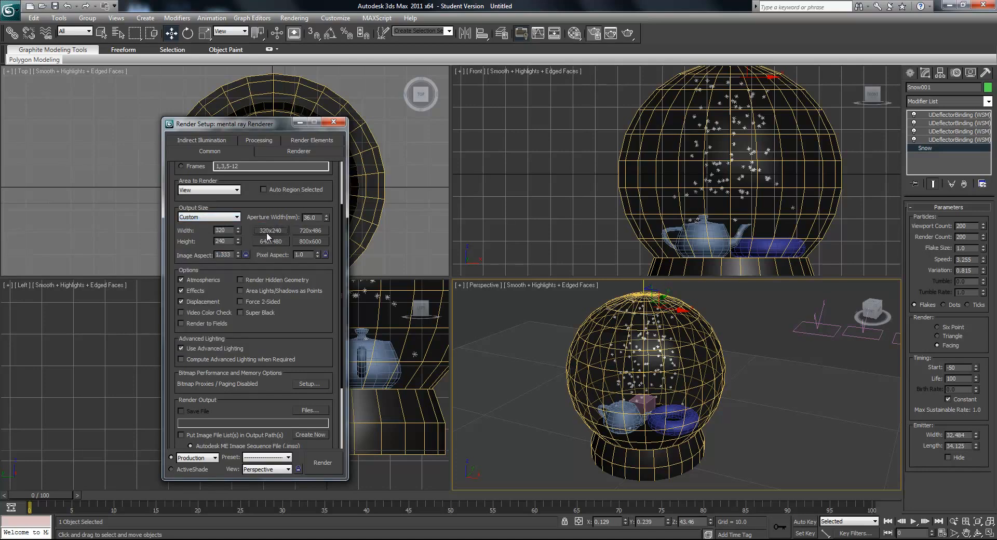
# - Set the render output file to snow globe2.avi in the snow globe folder
pyautogui.scroll(-5, 341, 224)
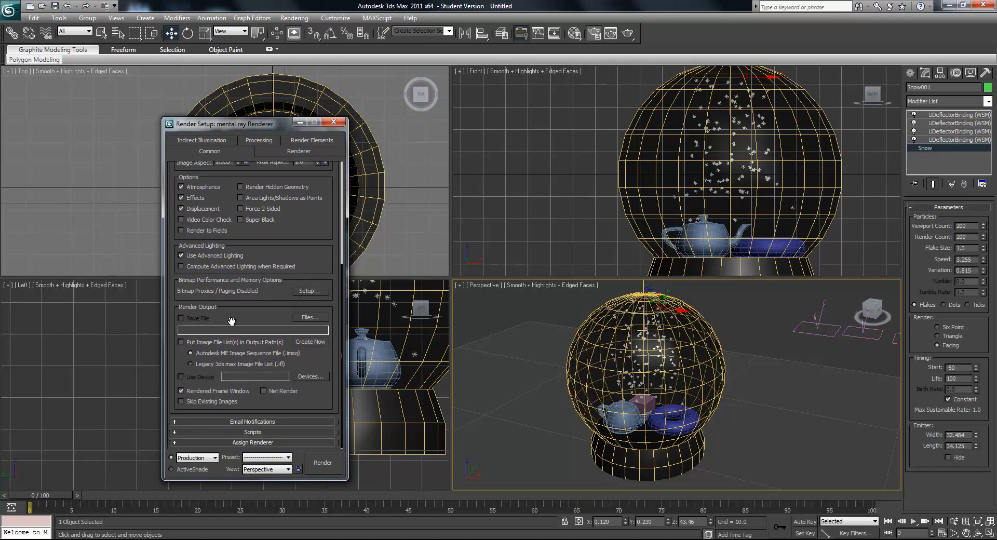
pyautogui.click(309, 318)
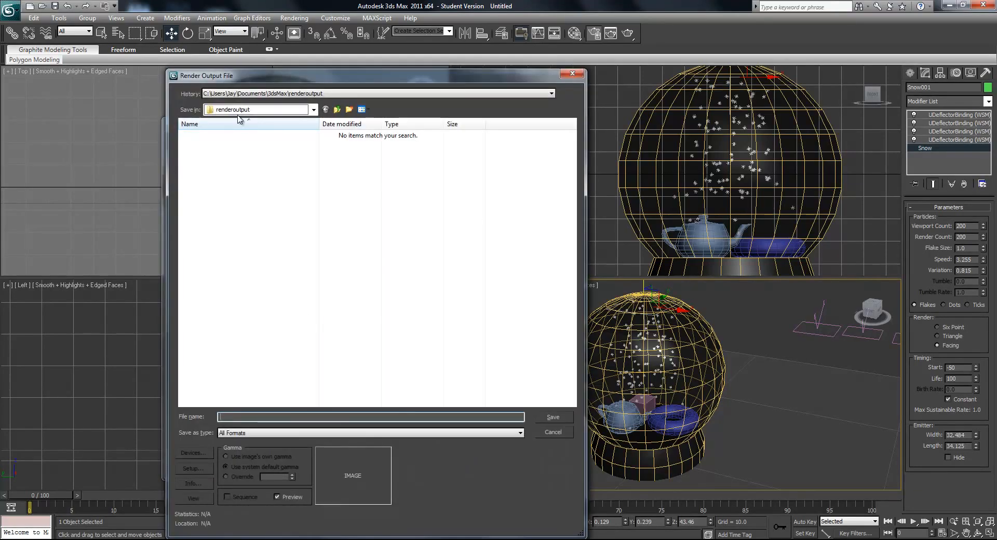
pyautogui.click(241, 112)
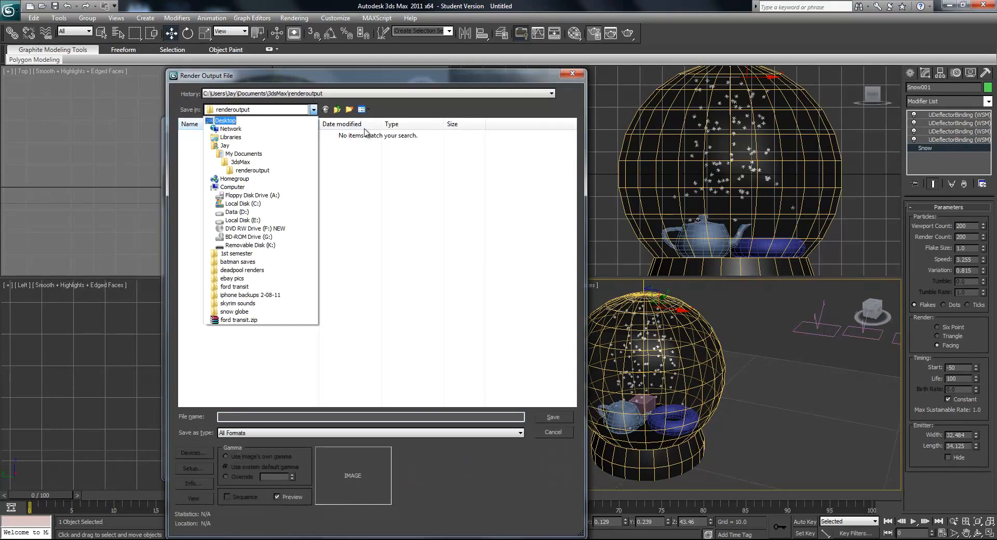
pyautogui.click(402, 198)
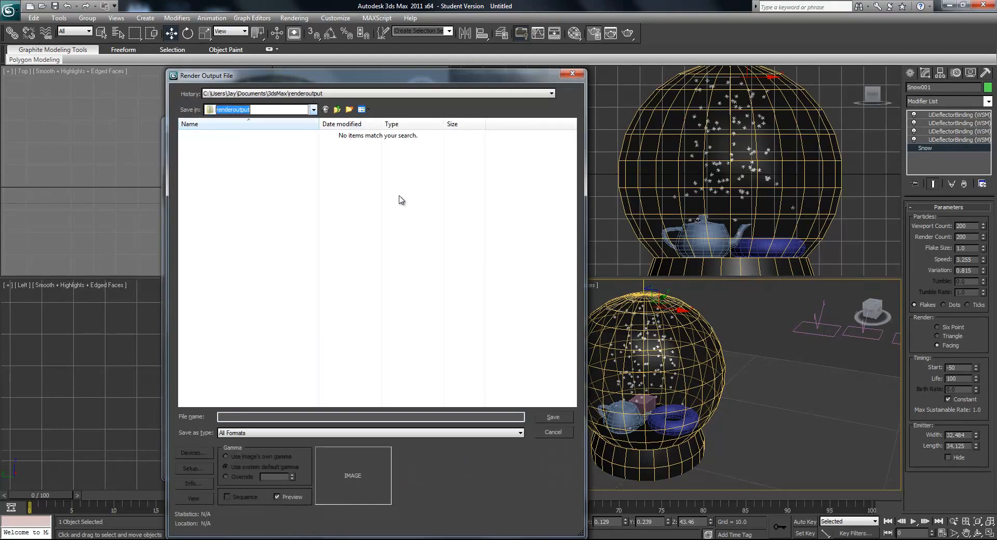
pyautogui.click(239, 110)
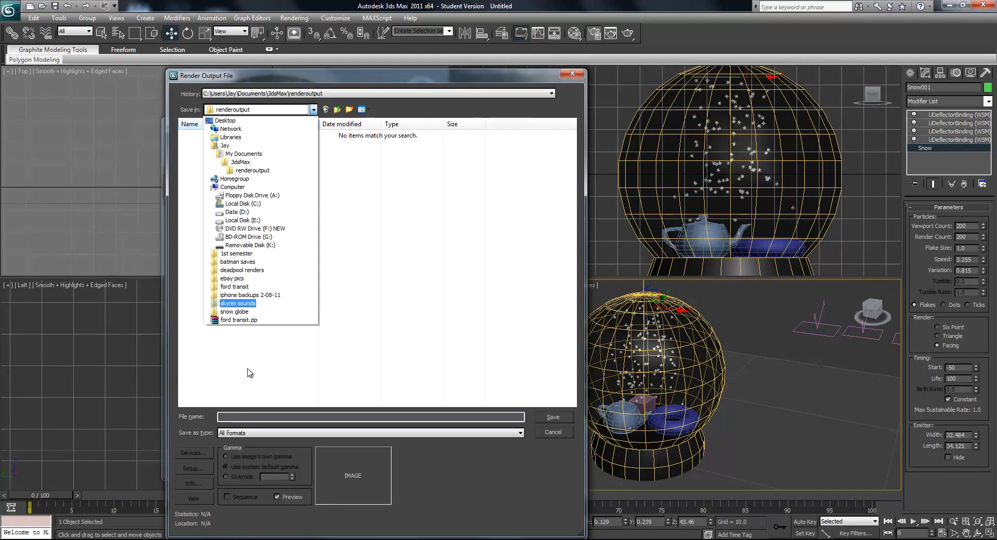
pyautogui.click(234, 311)
pyautogui.click(208, 179)
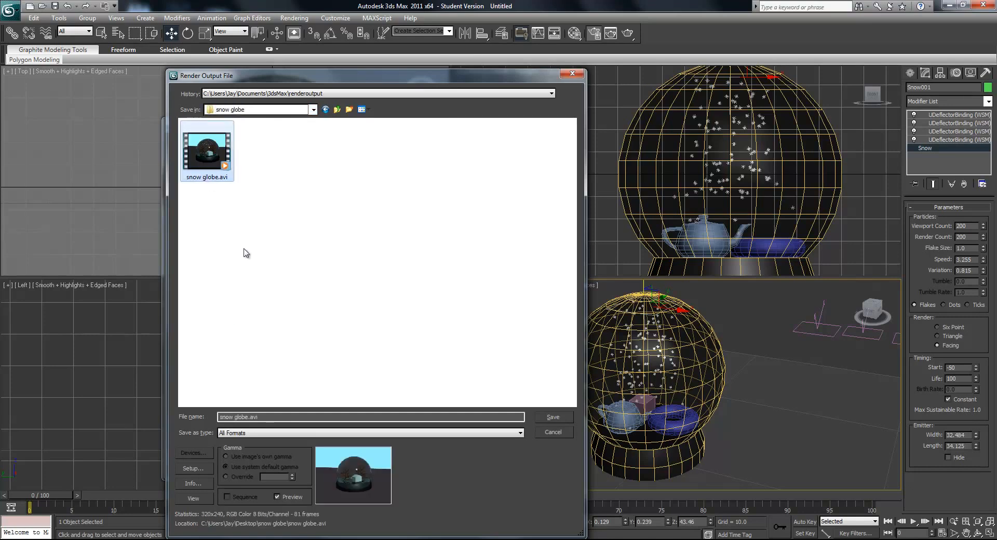
pyautogui.click(242, 417)
pyautogui.write('2')
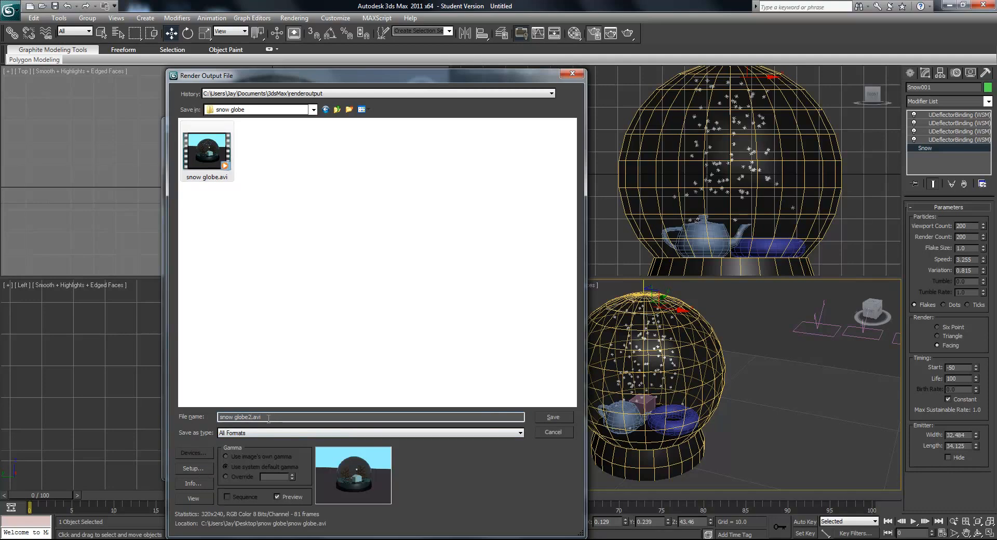
# - Set the output type to AVI File with the MJPEG Compressor at quality 100 and save the output file settings
pyautogui.click(262, 432)
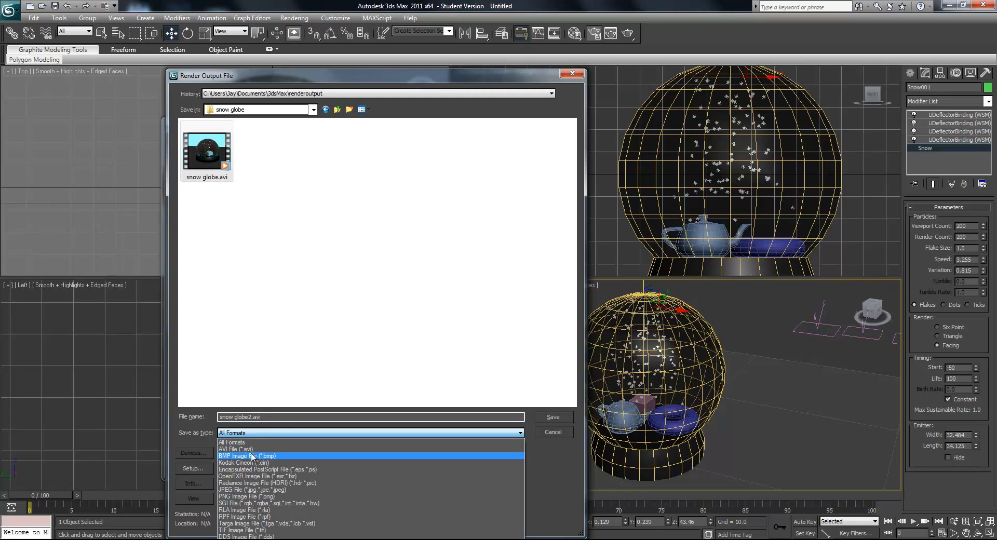
pyautogui.click(245, 449)
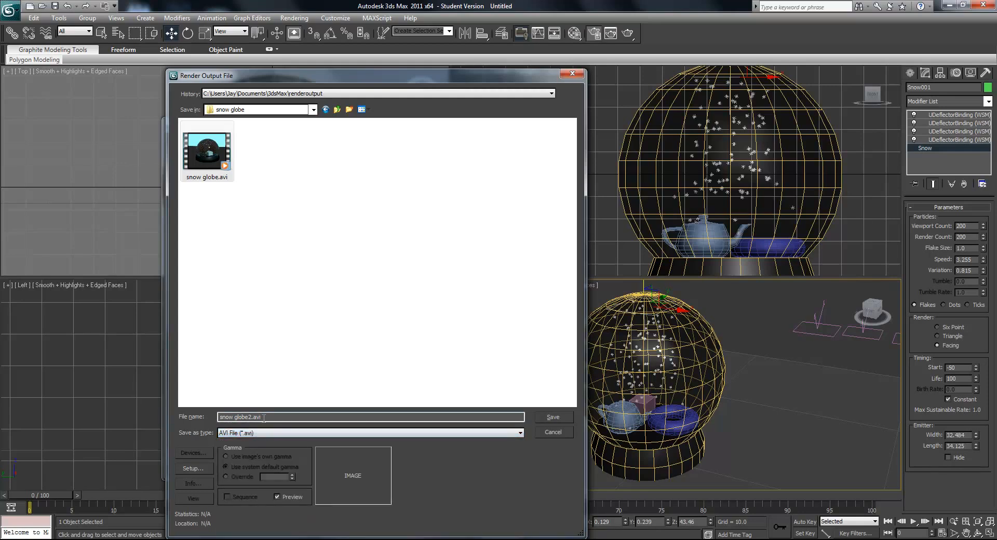
pyautogui.click(201, 468)
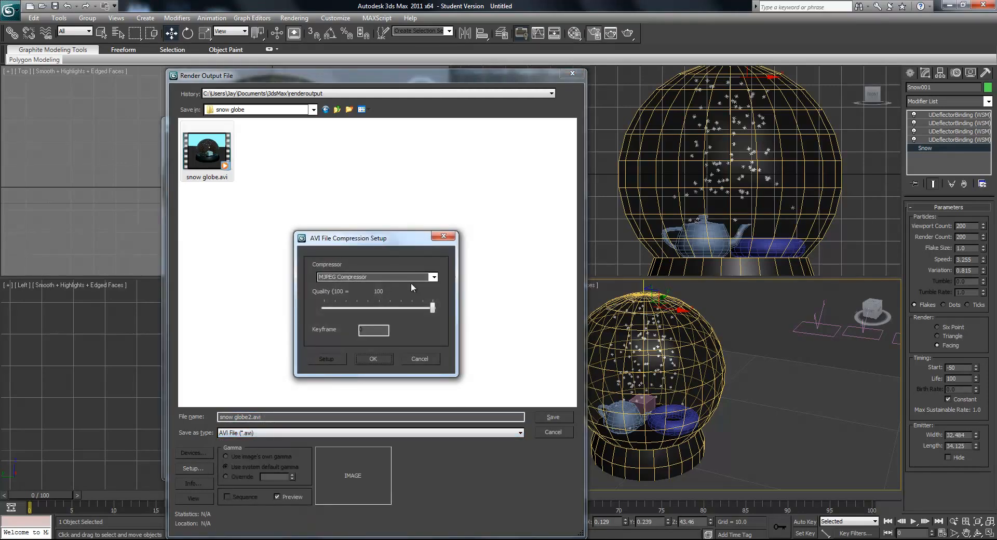
pyautogui.click(431, 277)
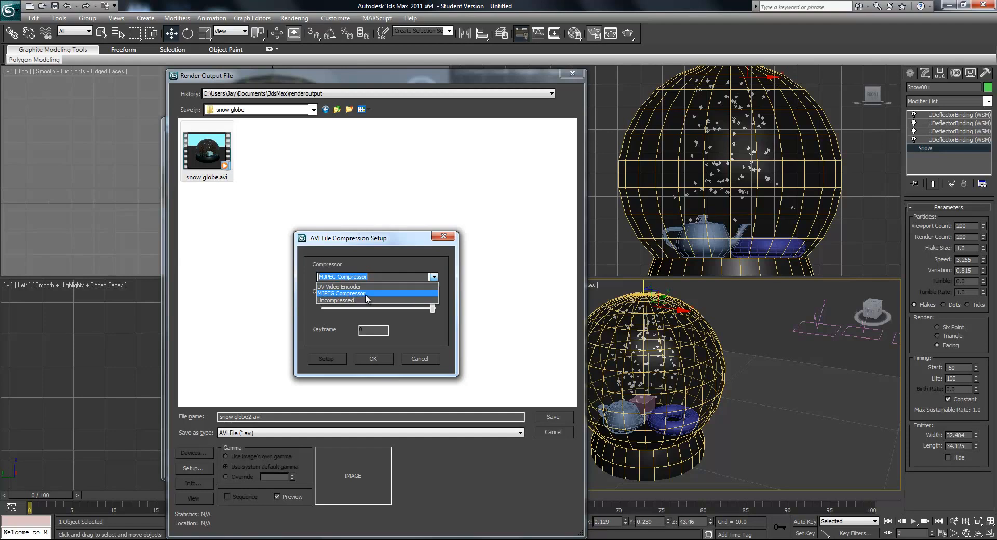
pyautogui.click(366, 295)
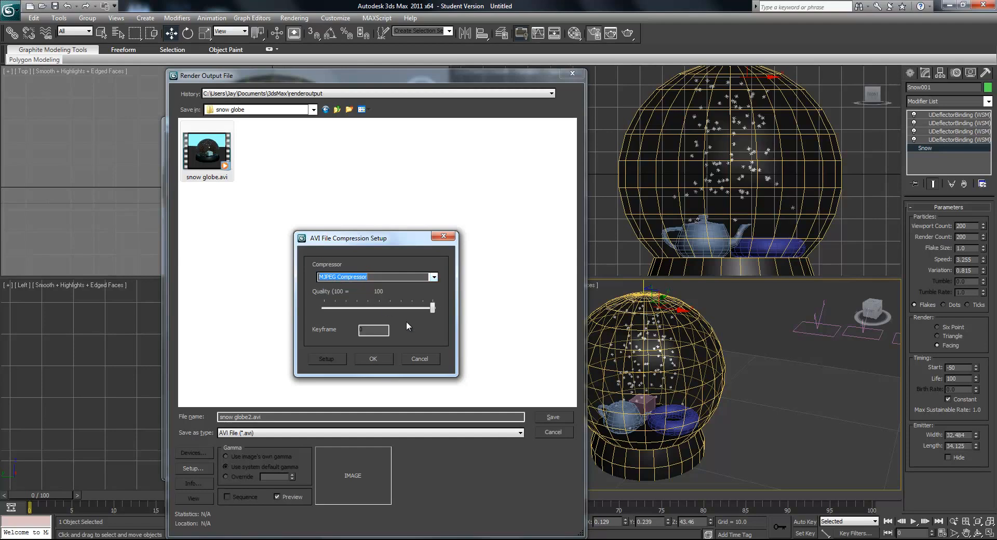
pyautogui.click(373, 359)
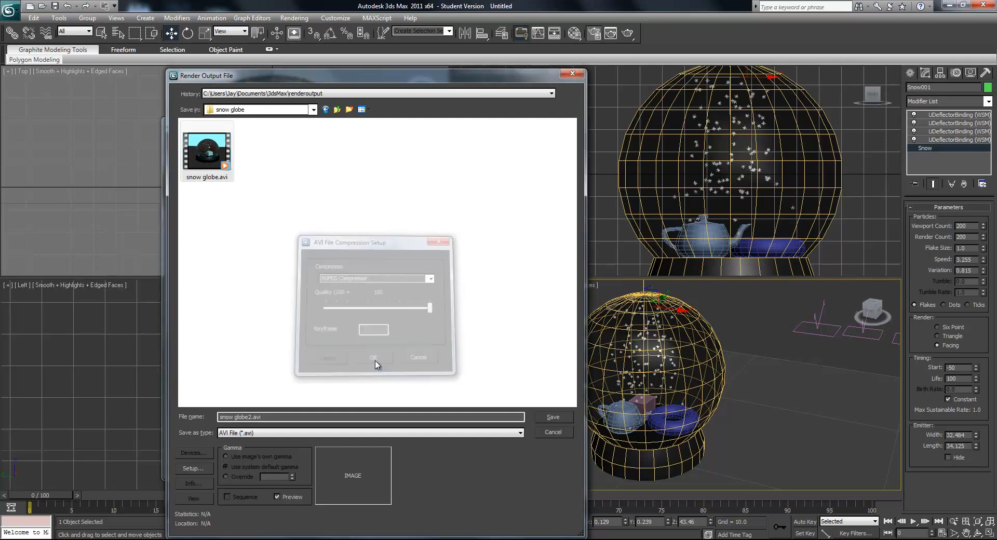
pyautogui.click(553, 417)
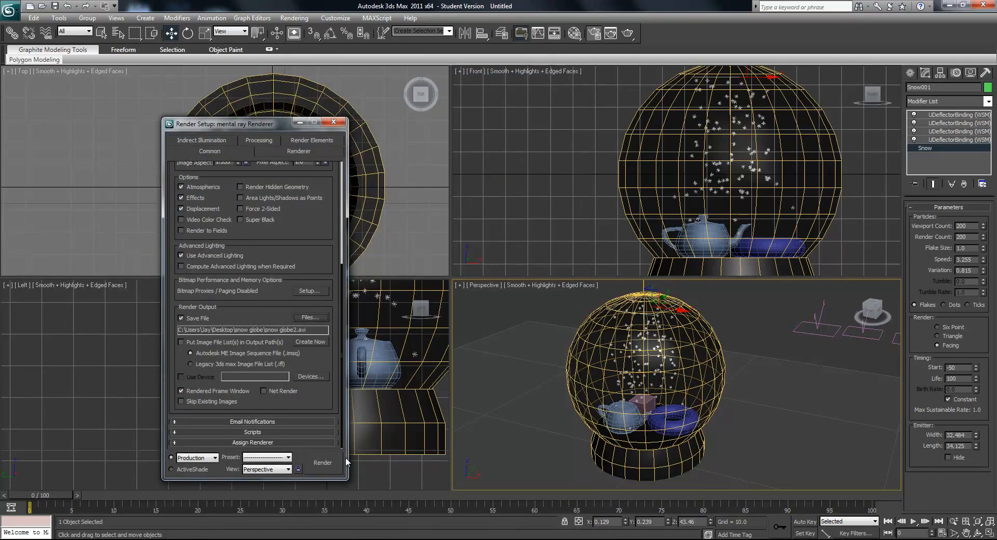
# - Render the Perspective animation, zoom in on the rendered snow globe, and cancel the render, closing the frame window
pyautogui.click(316, 463)
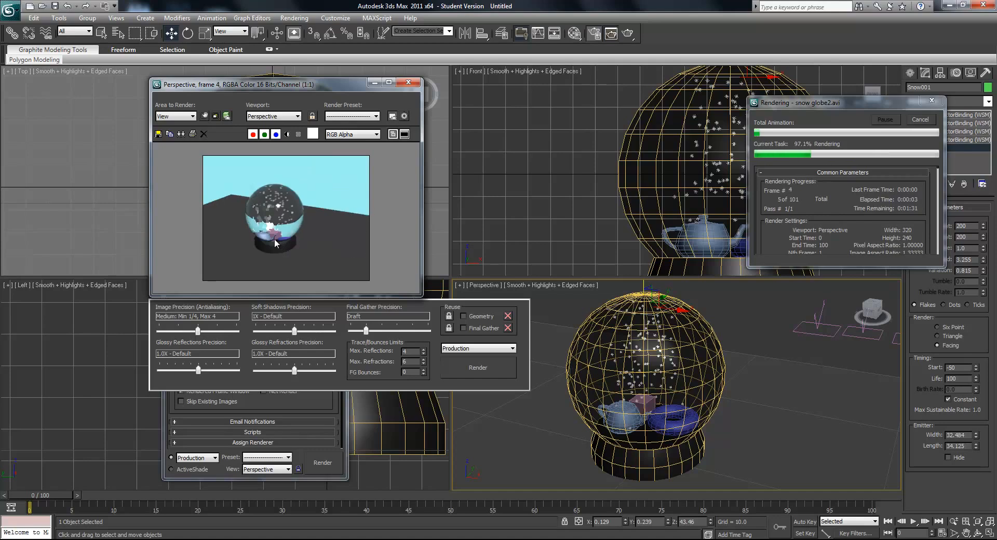
pyautogui.scroll(1, 281, 238)
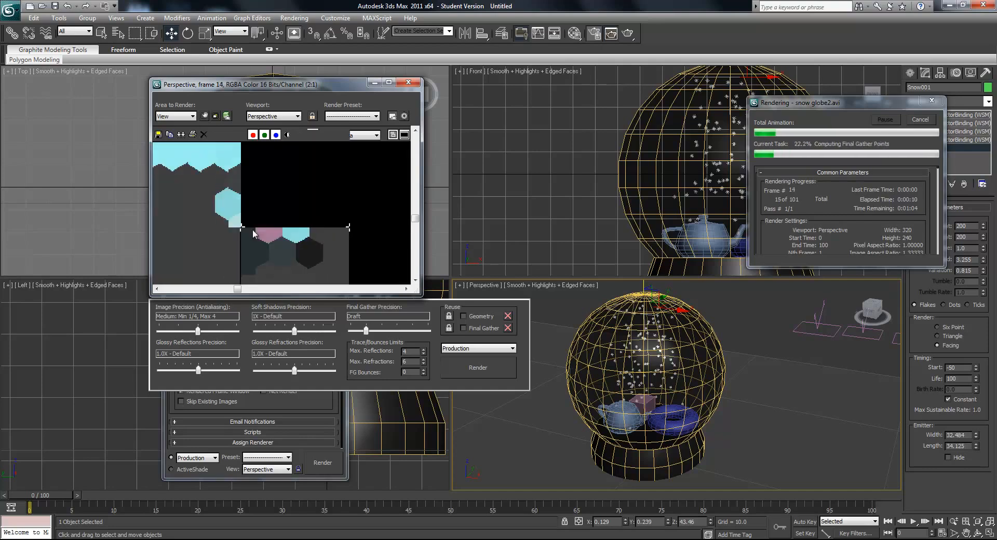
pyautogui.click(917, 124)
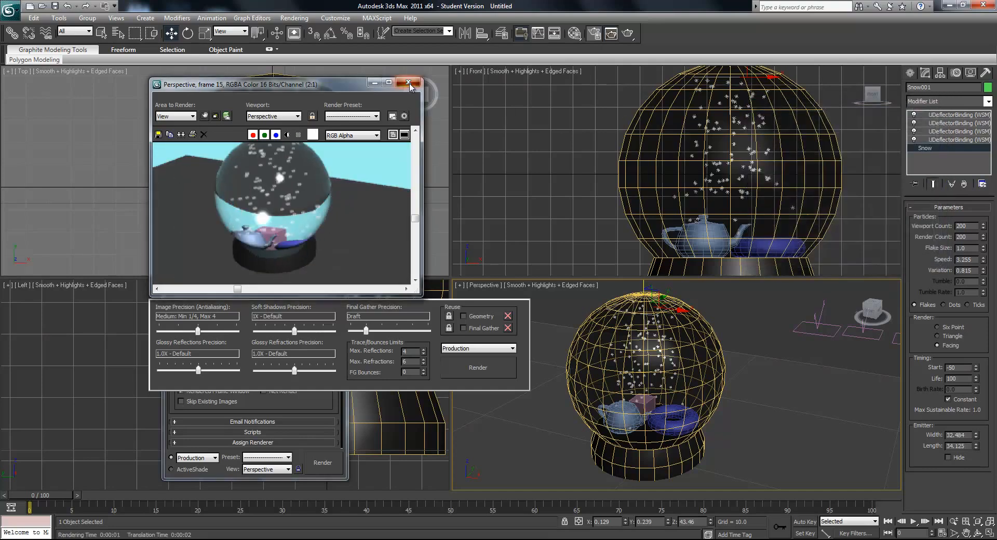
pyautogui.click(409, 83)
# - Open the Compact Material Editor and set the refraction IOR of the Arch & Design glass material (02 - Default) to 1.0
pyautogui.moveTo(685, 397)
pyautogui.keyDown('alt'); pyautogui.mouseDown(button='middle')
pyautogui.moveTo(695, 378)
pyautogui.moveTo(683, 398)
pyautogui.mouseUp(button='middle'); pyautogui.keyUp('alt')
pyautogui.click(294, 18)
pyautogui.moveTo(359, 154)
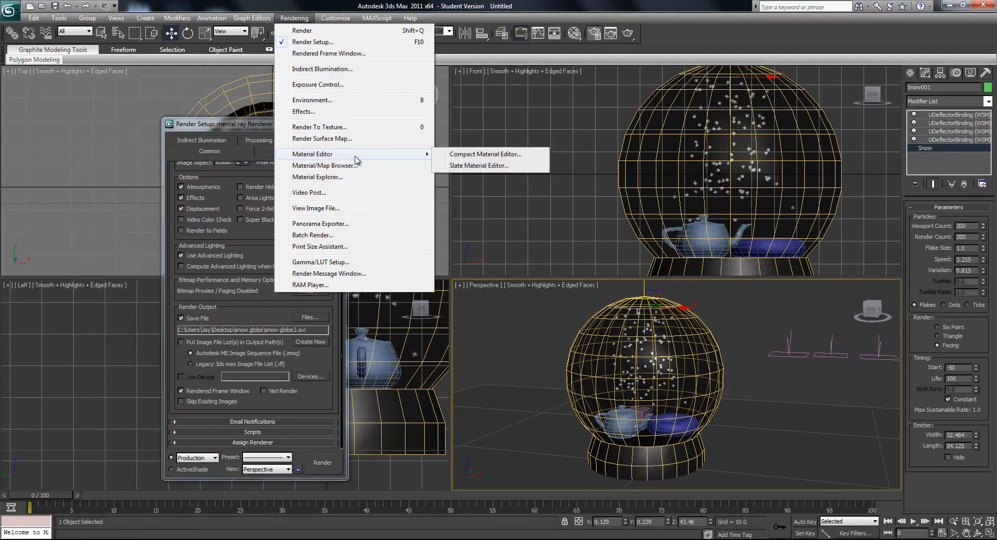
pyautogui.click(463, 160)
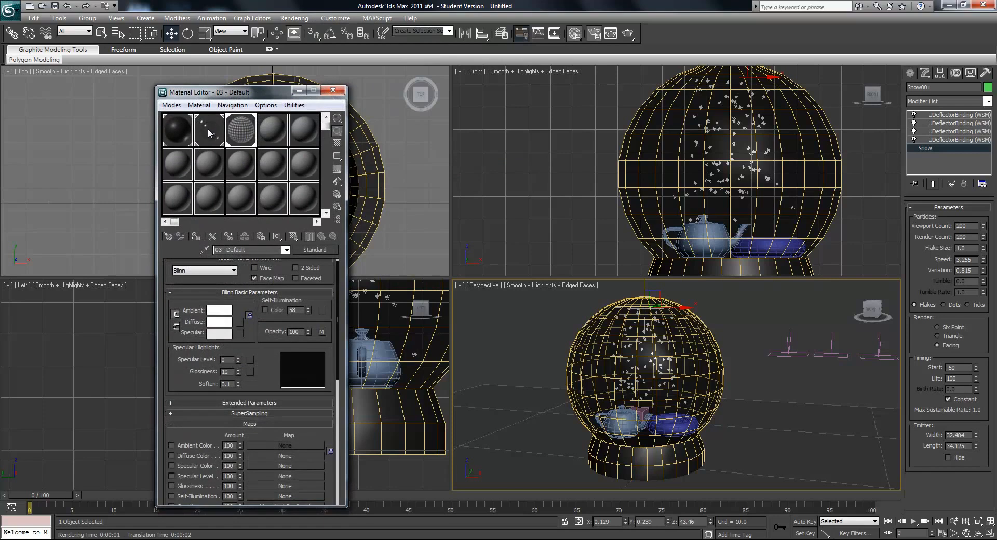
pyautogui.click(208, 127)
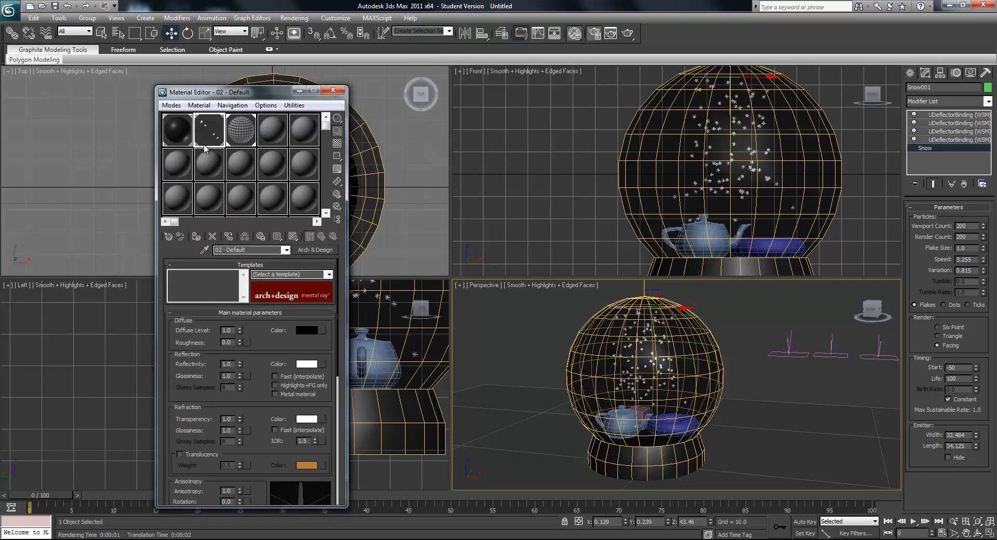
pyautogui.doubleClick(308, 441)
pyautogui.write('1')
pyautogui.press('Return')
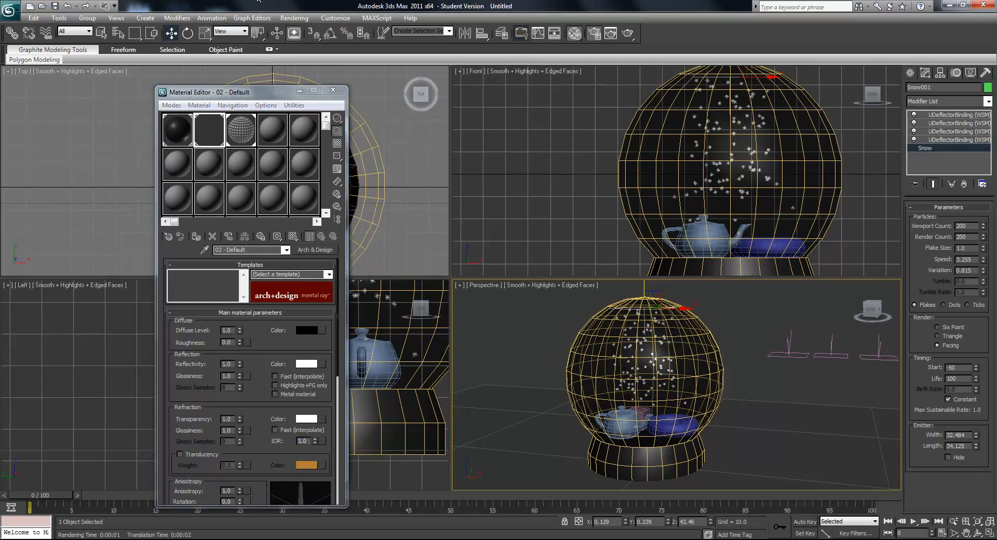
# - Test-render the animation with the adjusted glass, overwriting snow globe2.avi, and zoom in on the rendered frame
pyautogui.click(294, 17)
pyautogui.click(298, 33)
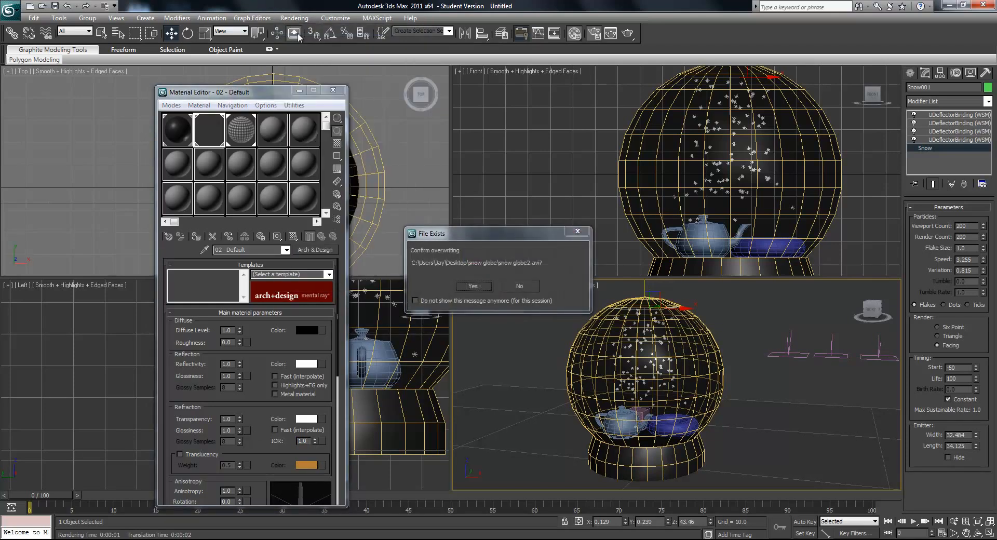
pyautogui.click(473, 286)
pyautogui.scroll(1, 309, 245)
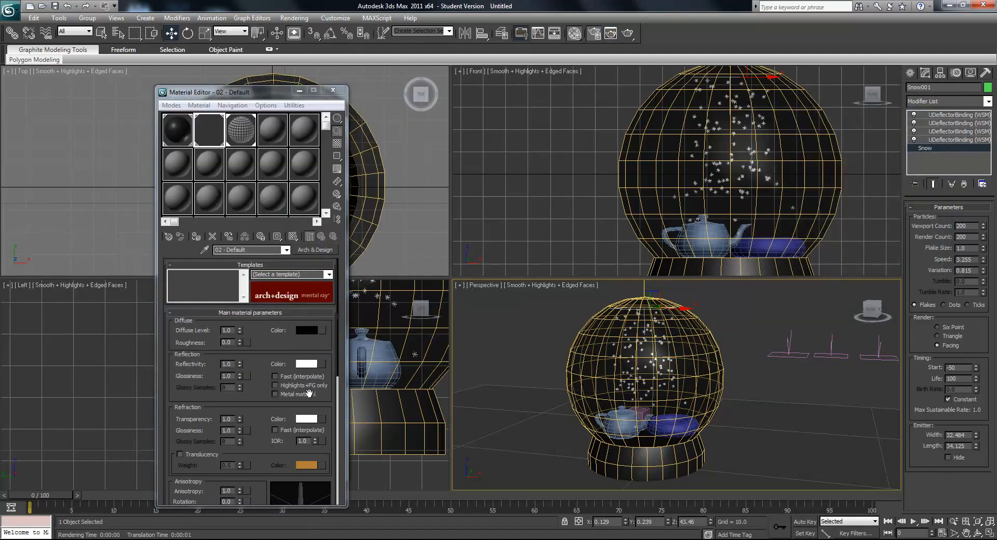
# - Set the glass material's IOR to 1.1 and render the animation again, overwriting snow globe2.avi
pyautogui.write('1')
pyautogui.press('Return')
pyautogui.moveTo(518, 404); pyautogui.dragTo(520, 402, button='middle')
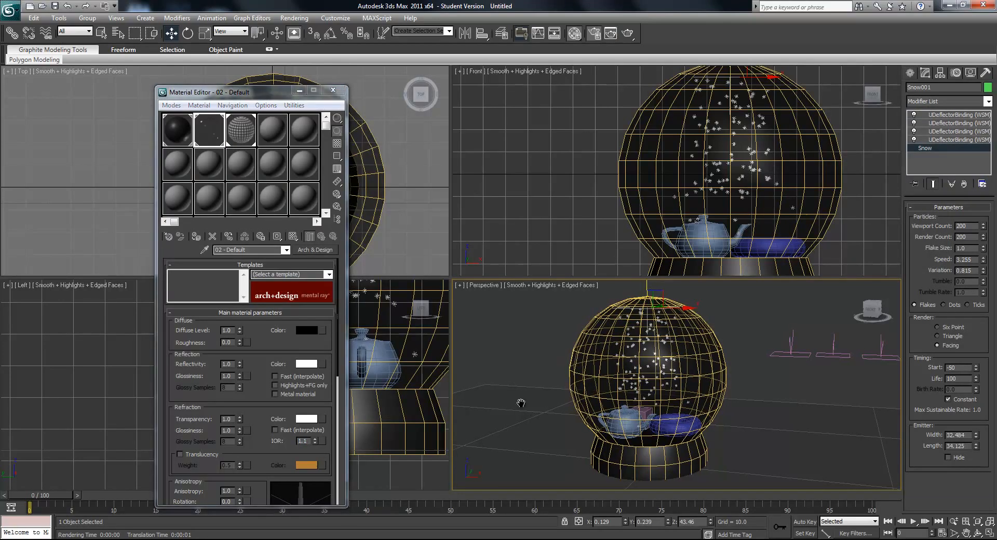
pyautogui.click(294, 18)
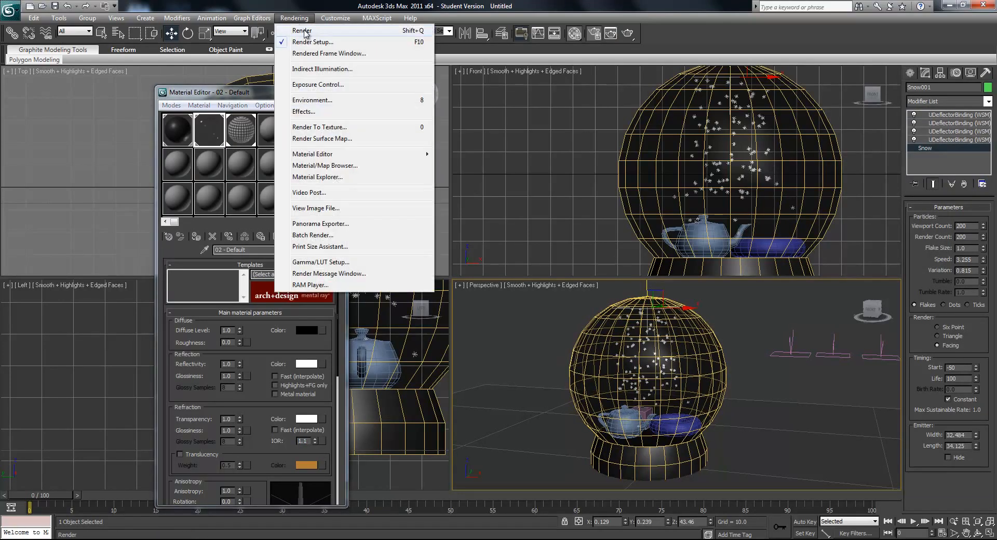
pyautogui.click(303, 31)
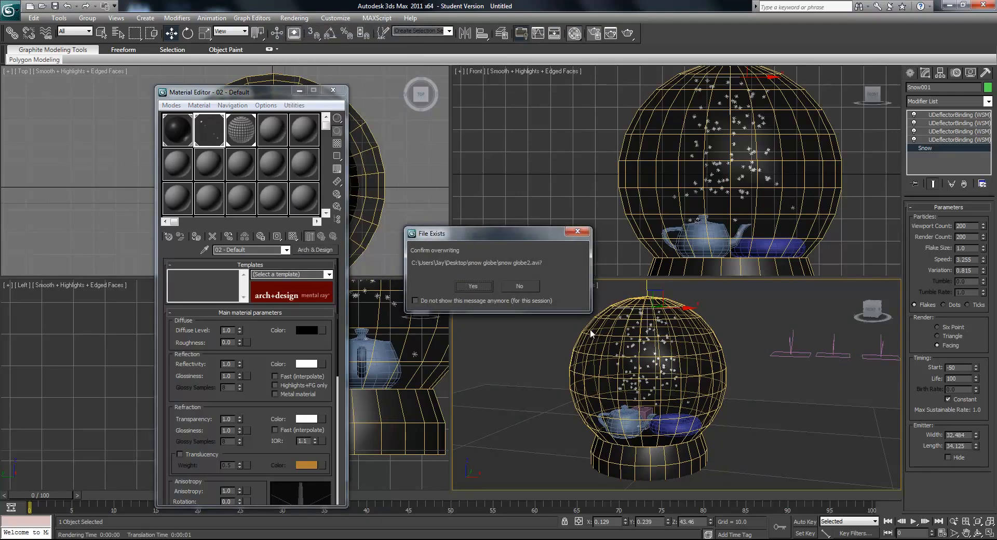
pyautogui.click(465, 283)
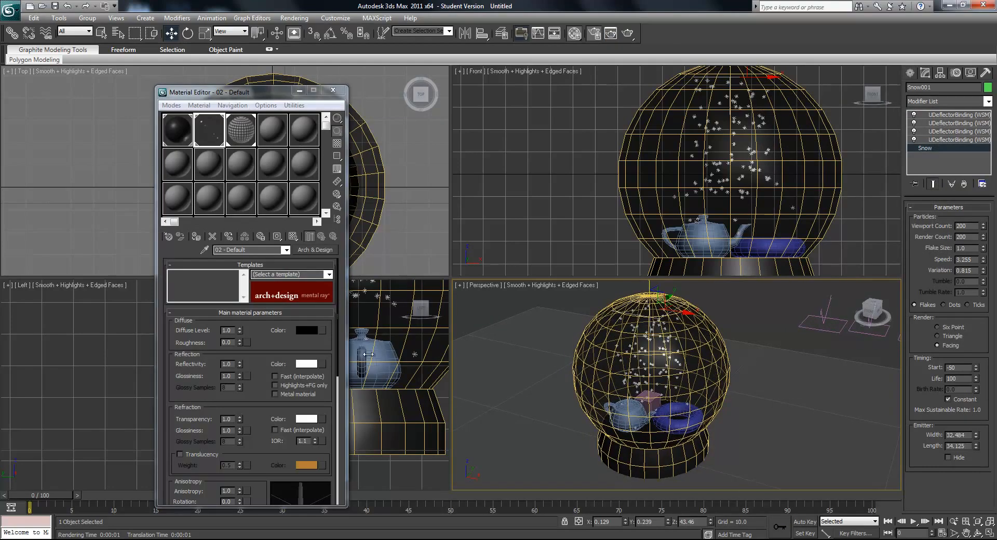
# - Set the glass material's IOR to 1.15 and render the animation over the existing snow globe2.avi
pyautogui.moveTo(309, 440); pyautogui.dragTo(305, 441)
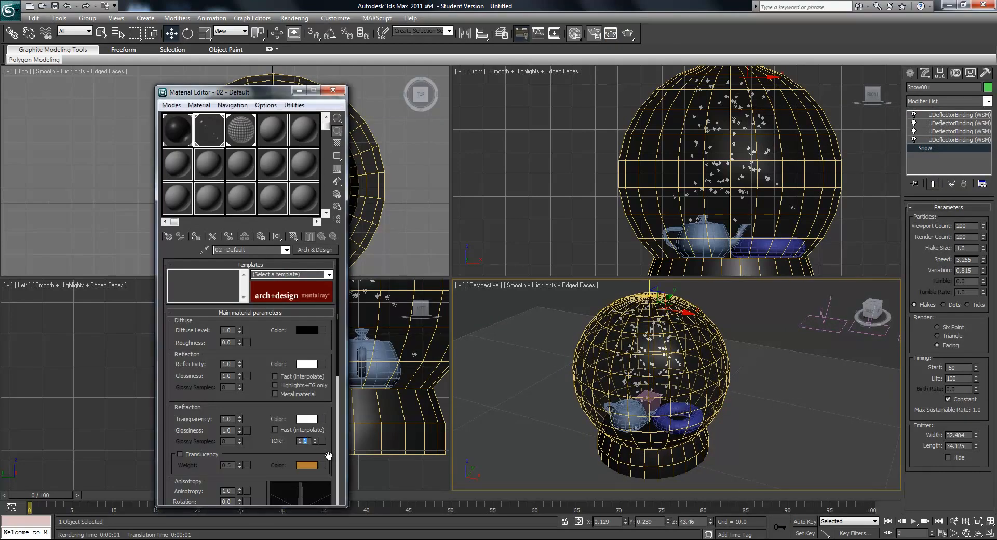
pyautogui.write('5')
pyautogui.moveTo(679, 377); pyautogui.dragTo(667, 373, button='middle')
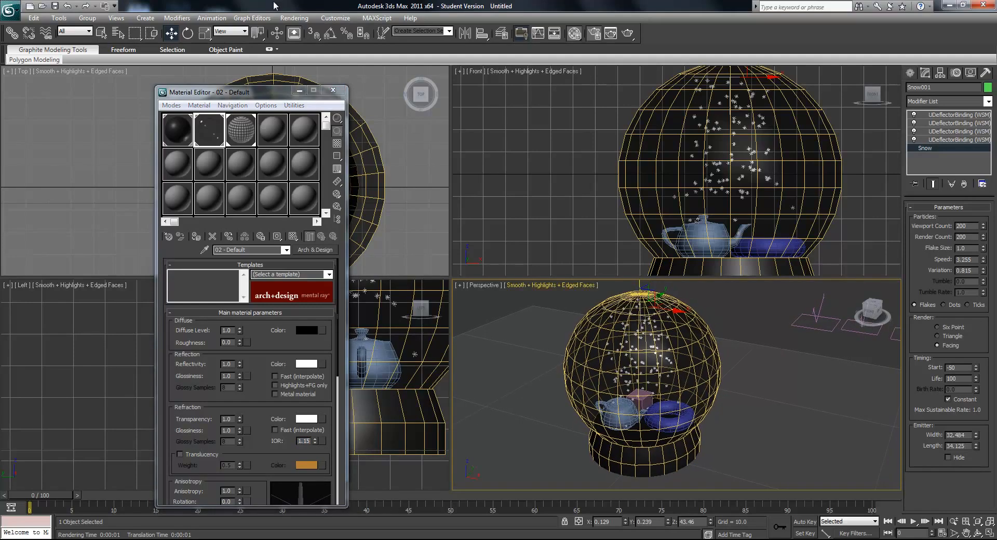
pyautogui.click(294, 19)
pyautogui.click(303, 31)
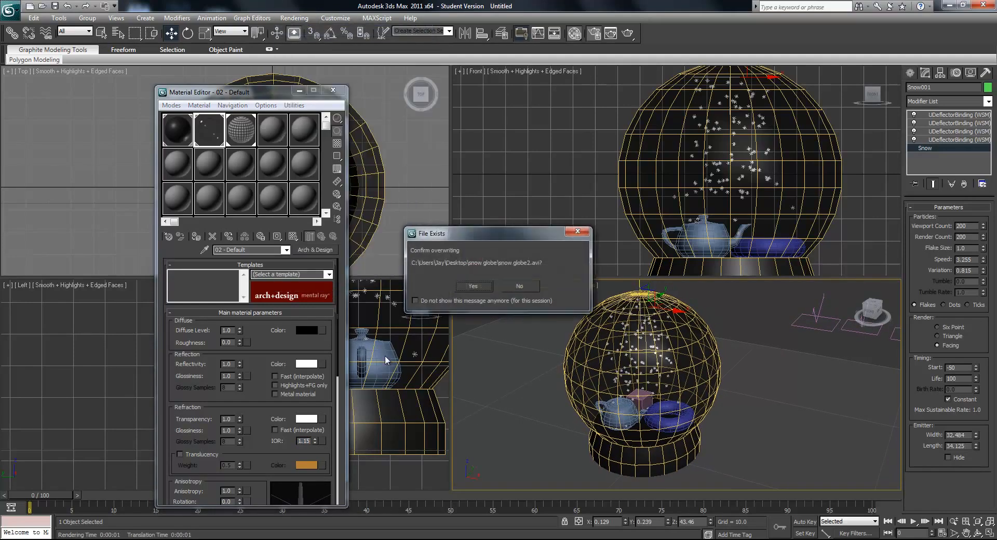
pyautogui.click(477, 276)
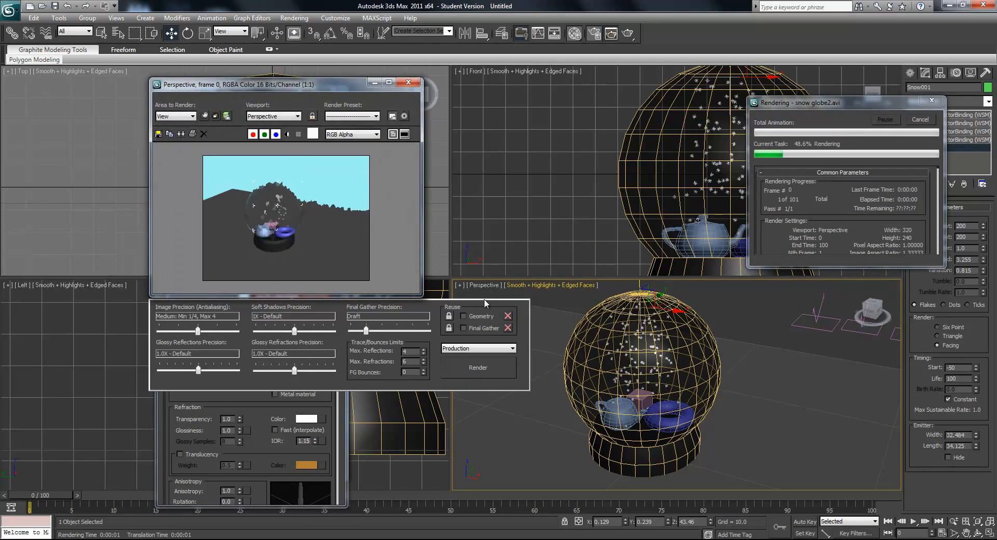
# - Inspect the globe enlarged during the render, stop the render, and open snow globe2.avi from the snow globe folder in Windows Explorer
pyautogui.scroll(1, 283, 252)
pyautogui.moveTo(297, 276); pyautogui.dragTo(263, 190, button='middle')
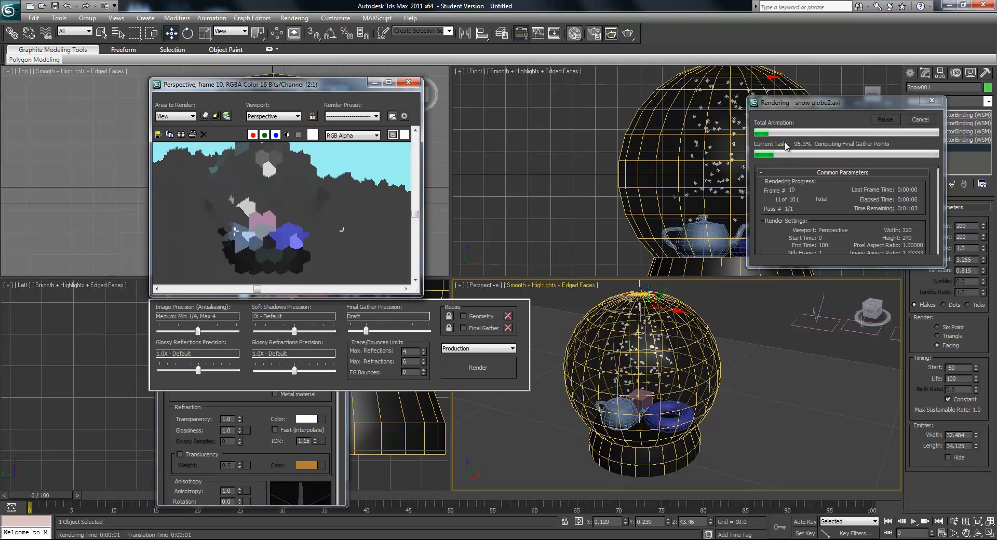
pyautogui.moveTo(280, 216); pyautogui.dragTo(286, 225, button='middle')
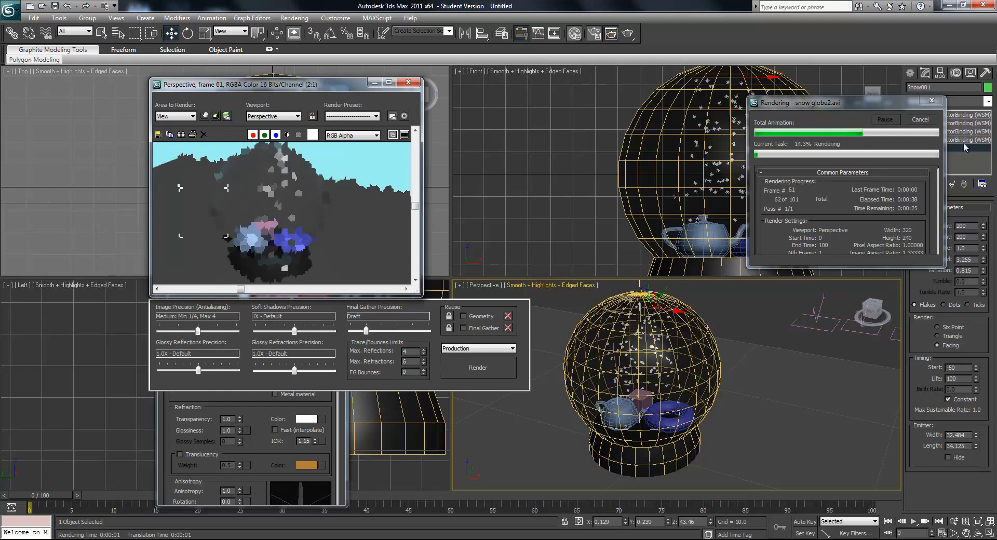
pyautogui.press('Escape')
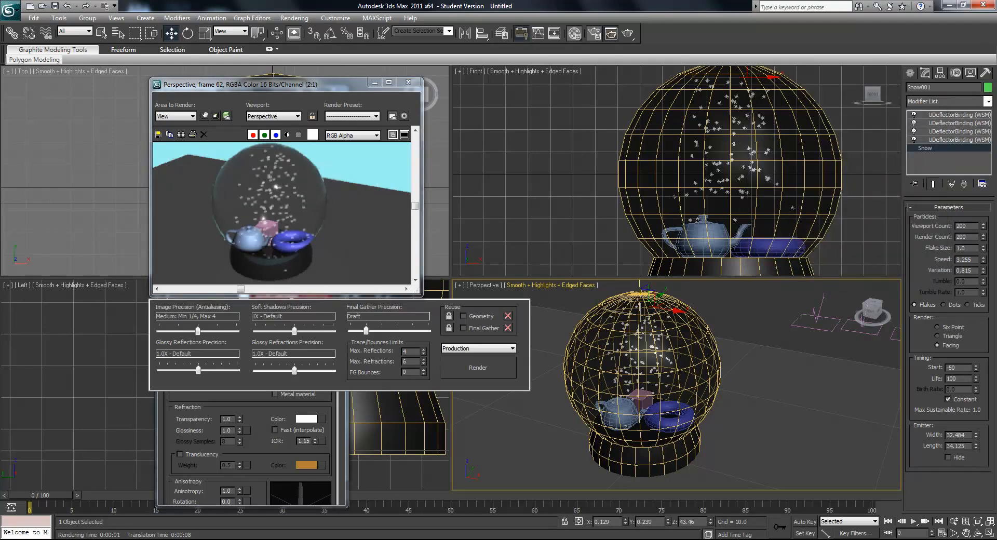
pyautogui.hotkey('alt', 'Tab')
pyautogui.doubleClick(243, 100)
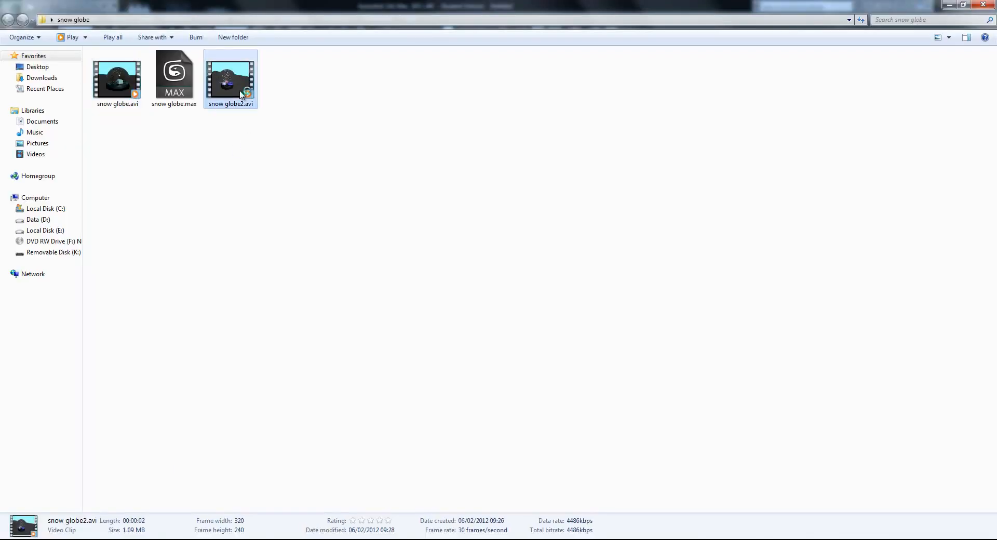
# - Watch snow globe2.avi full screen in the media player and leave the full-screen view
pyautogui.doubleClick(150, 92)
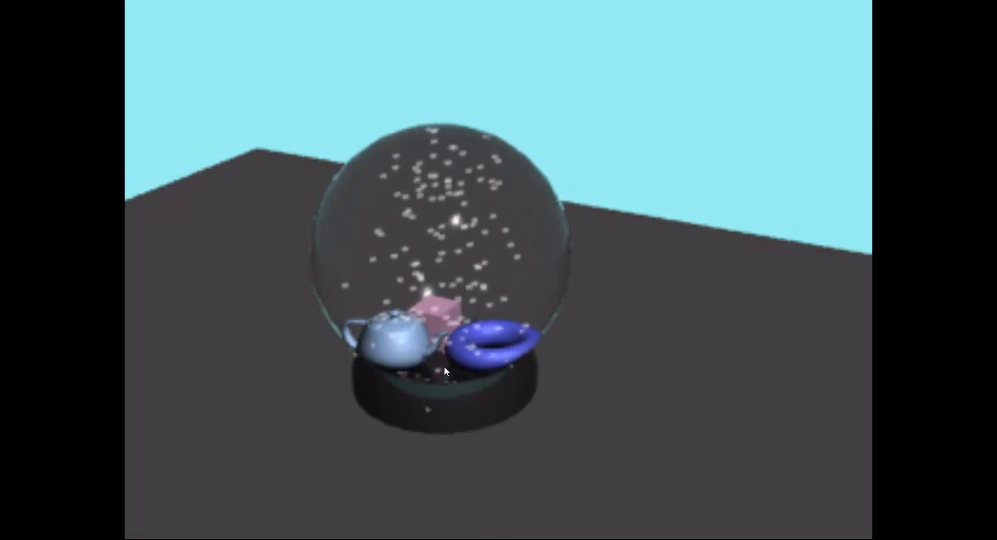
pyautogui.press('Escape')
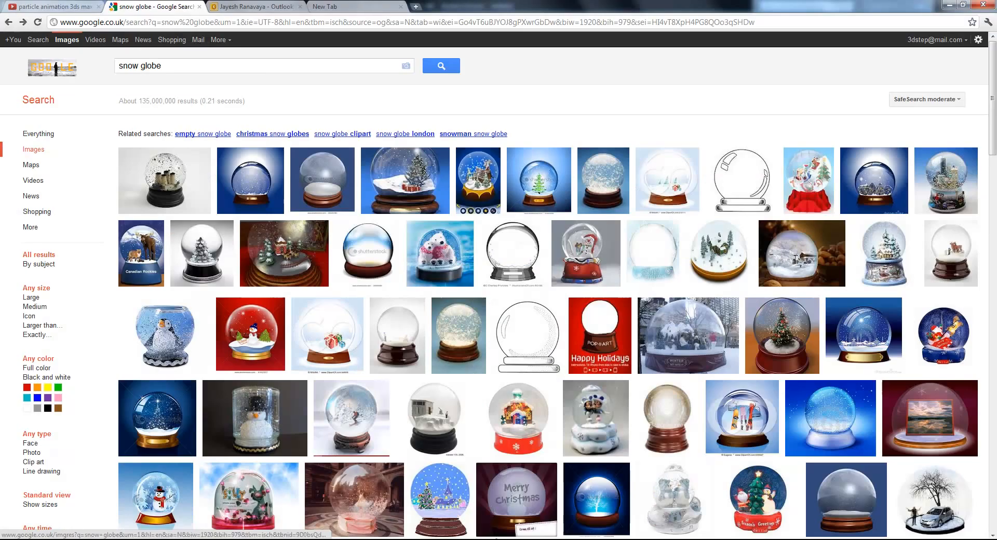
# - Preview snow globe reference pictures in the browser's Google Images results and view the snowman globe painting snowglobe2.jpg at full size
pyautogui.moveTo(415, 182)
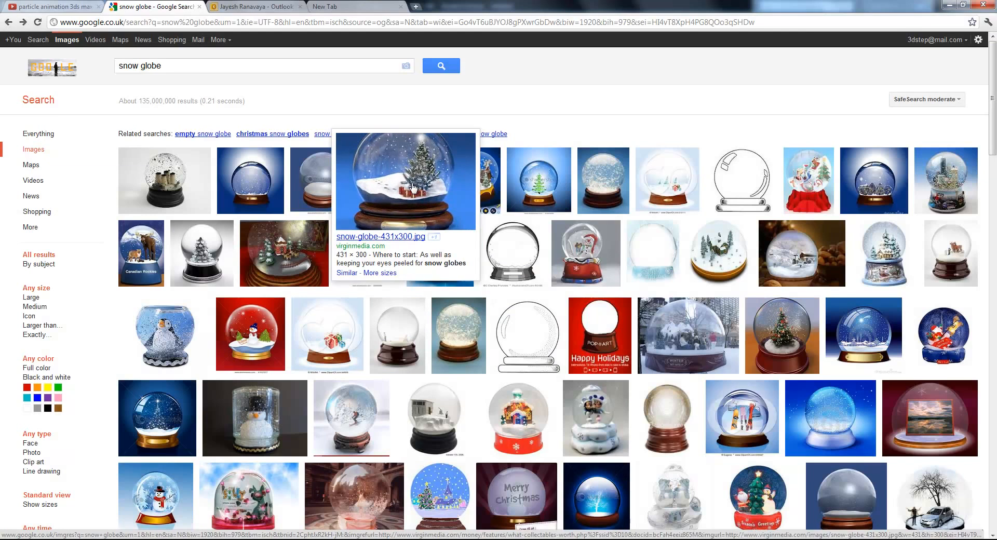
pyautogui.moveTo(190, 203)
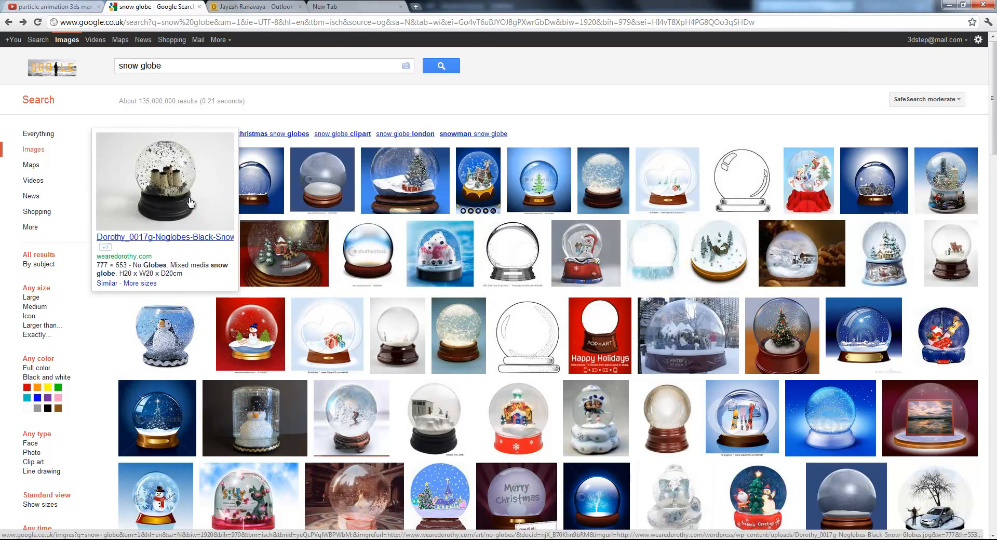
pyautogui.click(593, 259)
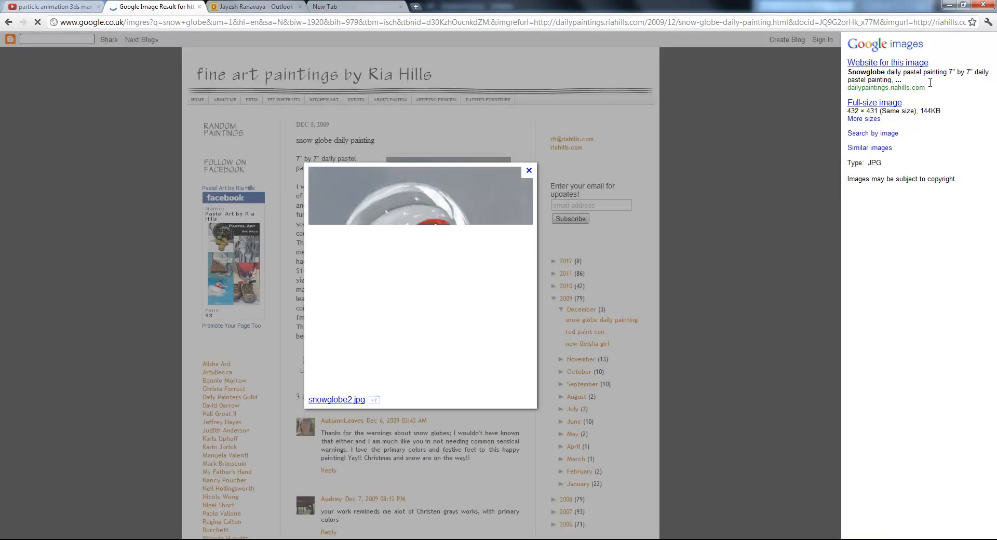
pyautogui.click(452, 295)
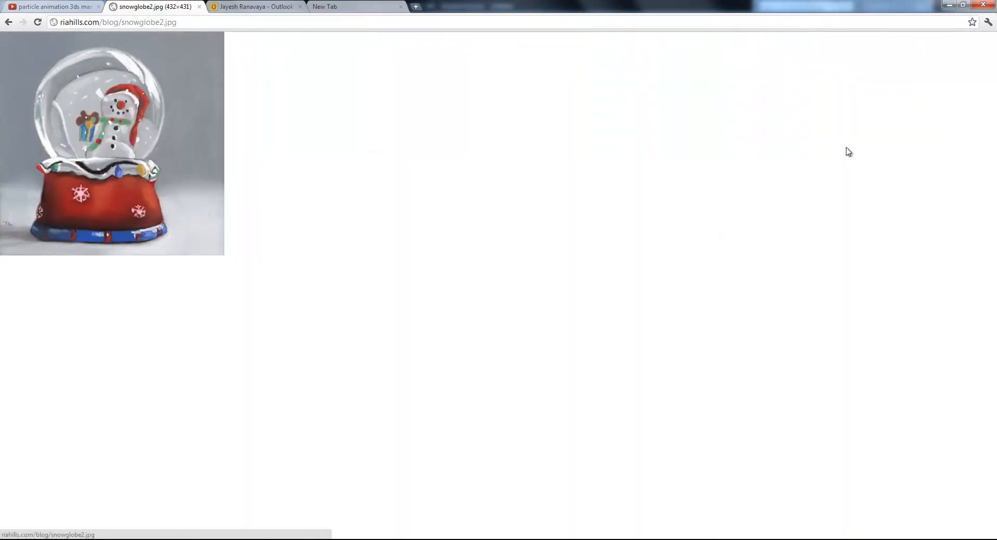
pyautogui.click(10, 24)
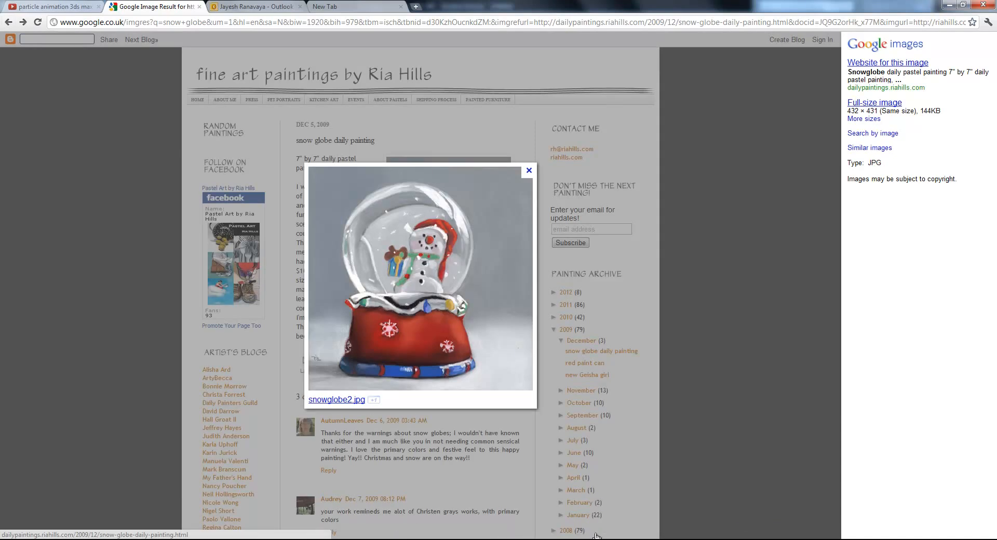
# - Return to the media player showing snow globe2.avi, and watch the earlier render snow globe.avi full screen for comparison
pyautogui.click(161, 539)
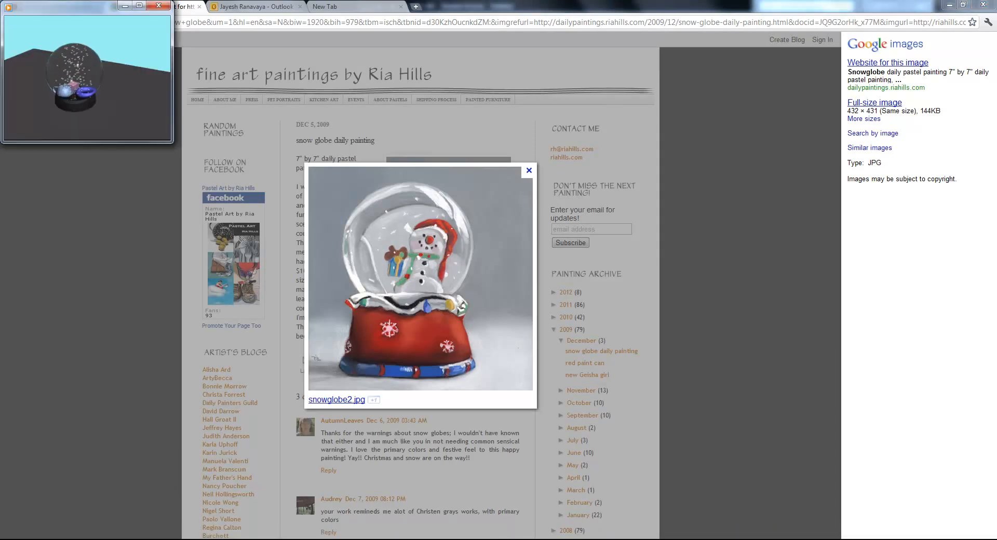
pyautogui.doubleClick(107, 97)
pyautogui.doubleClick(401, 400)
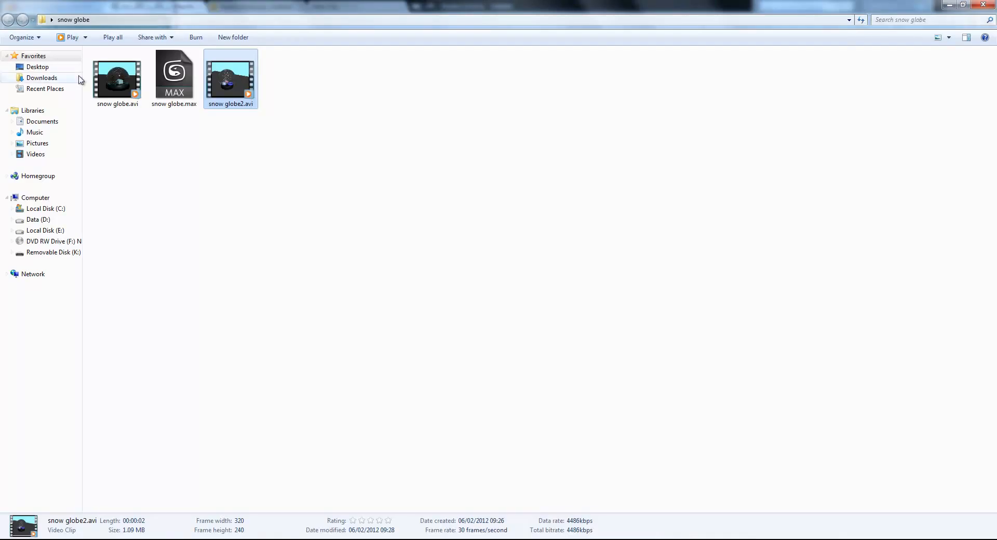
pyautogui.doubleClick(110, 70)
pyautogui.doubleClick(105, 66)
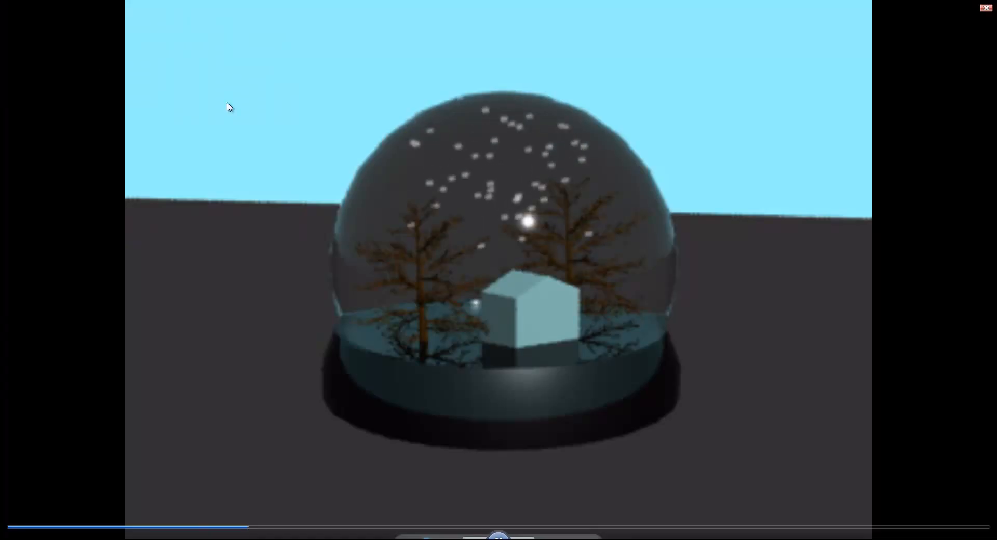
pyautogui.doubleClick(553, 261)
# - Close the video player and switch back to the snow globe scene in 3ds Max
pyautogui.click(164, 6)
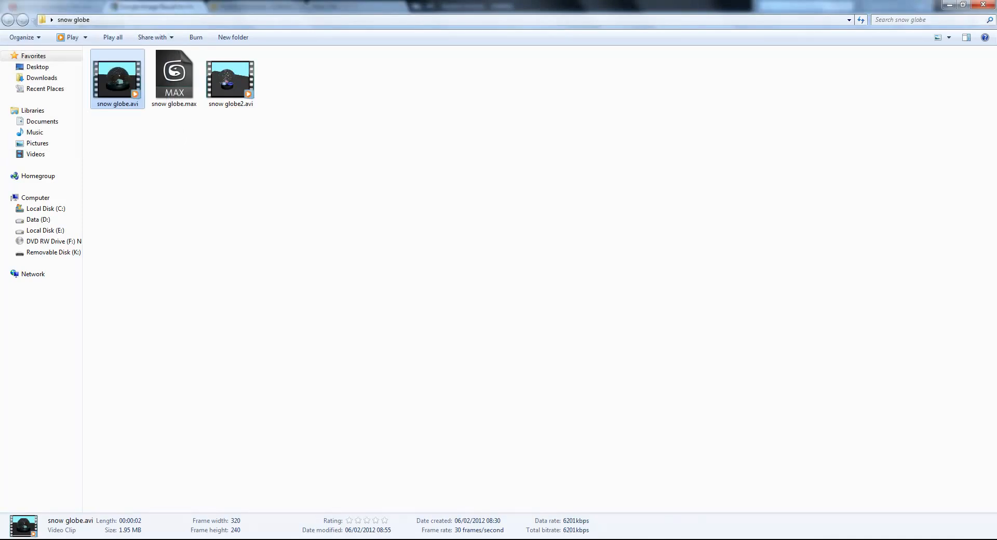
pyautogui.click(663, 539)
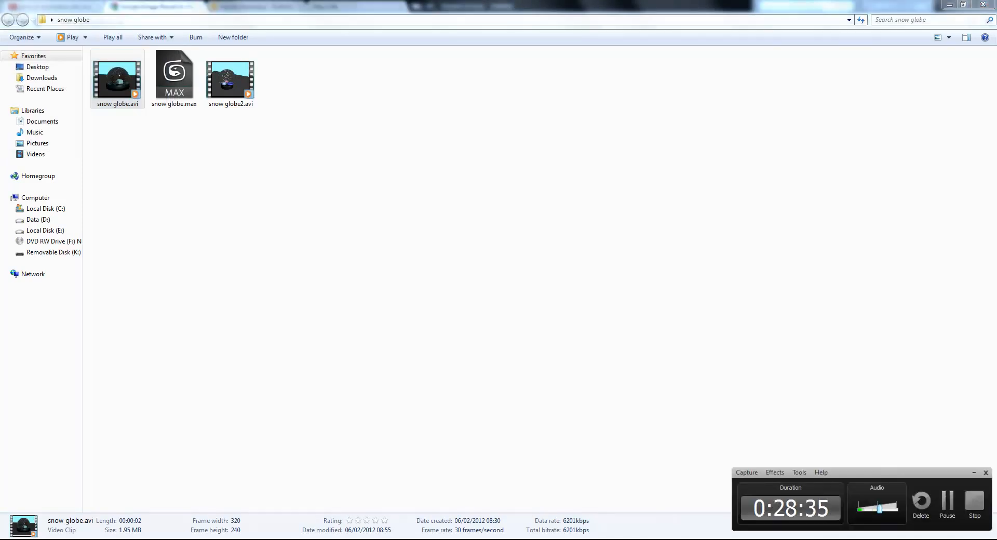
pyautogui.hotkey('alt', 'Tab')
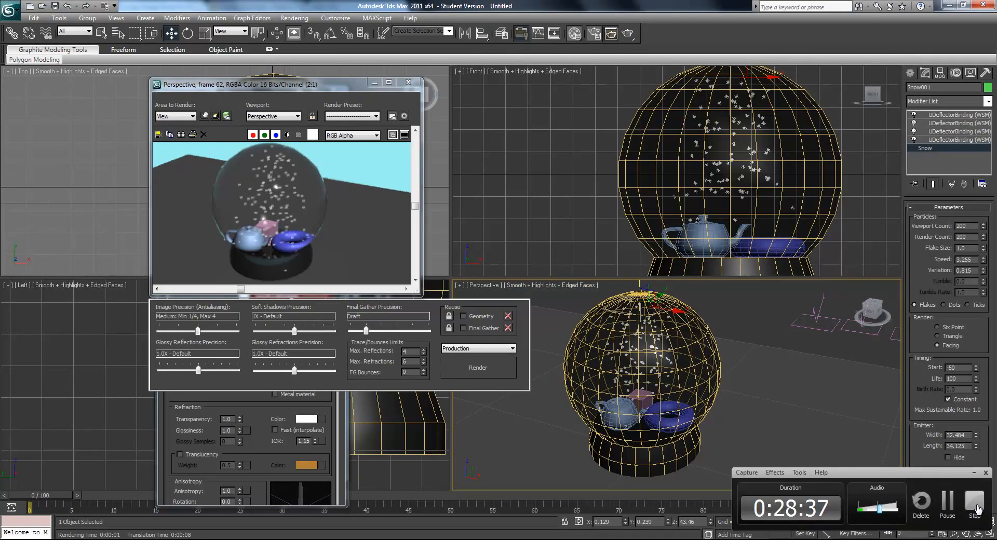